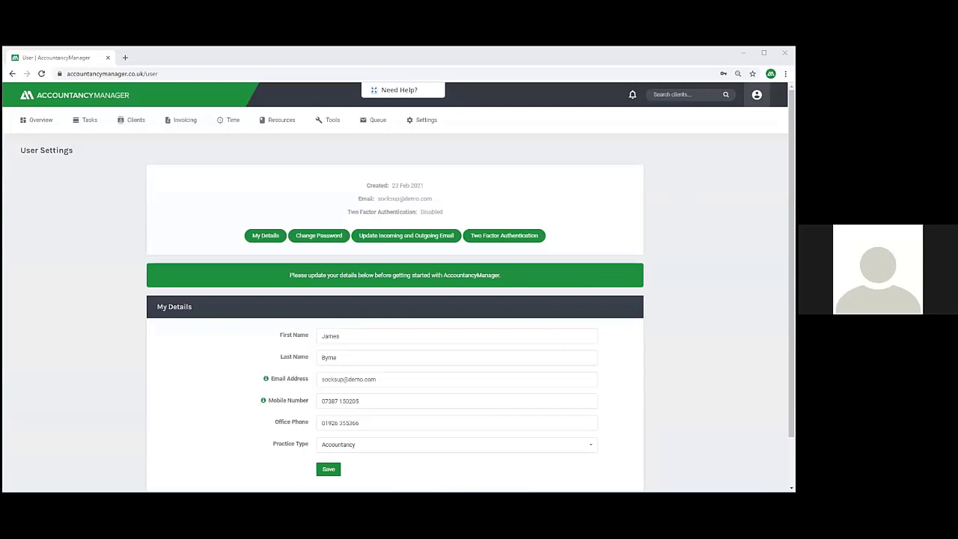
# Review the mobile number in My Details and save the user's details
pyautogui.scroll(-1, 657, 306)
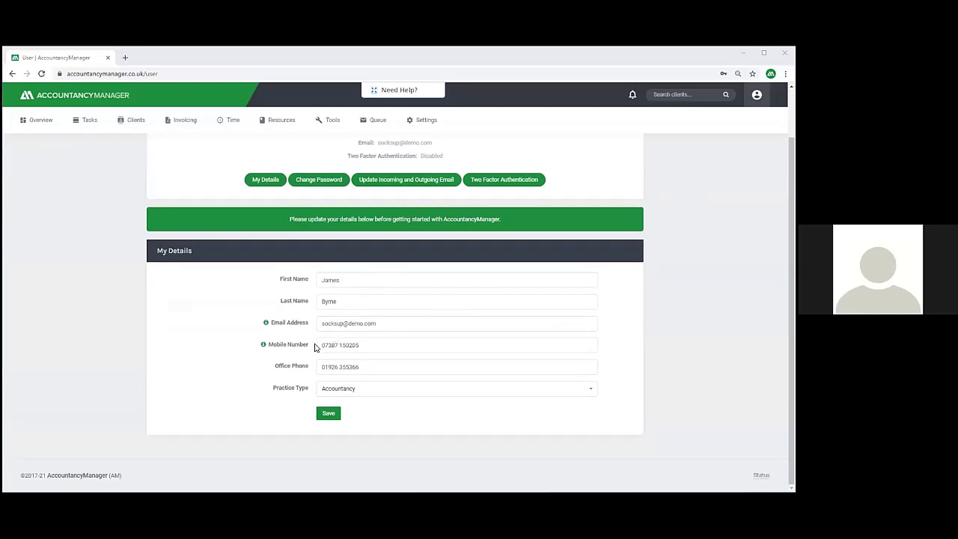
pyautogui.moveTo(318, 345); pyautogui.dragTo(367, 348)
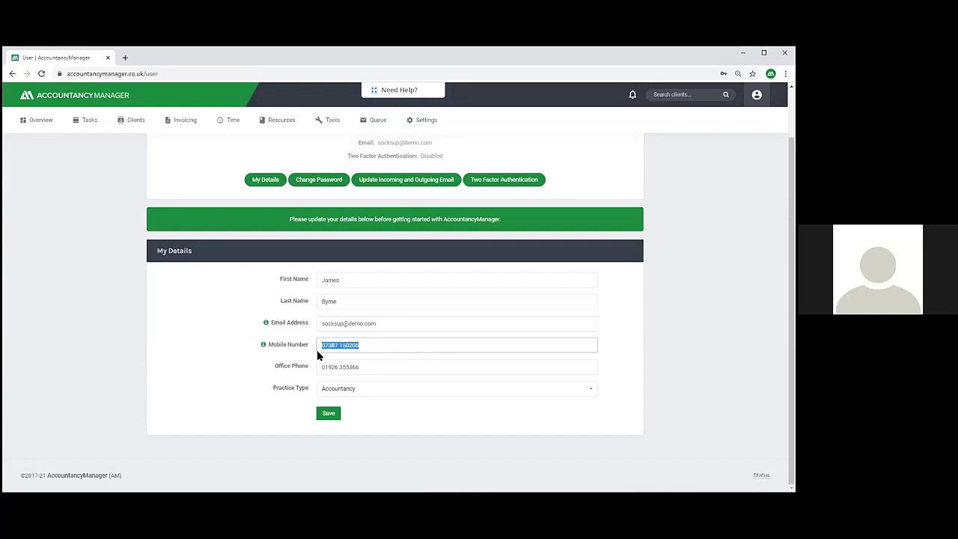
pyautogui.click(329, 414)
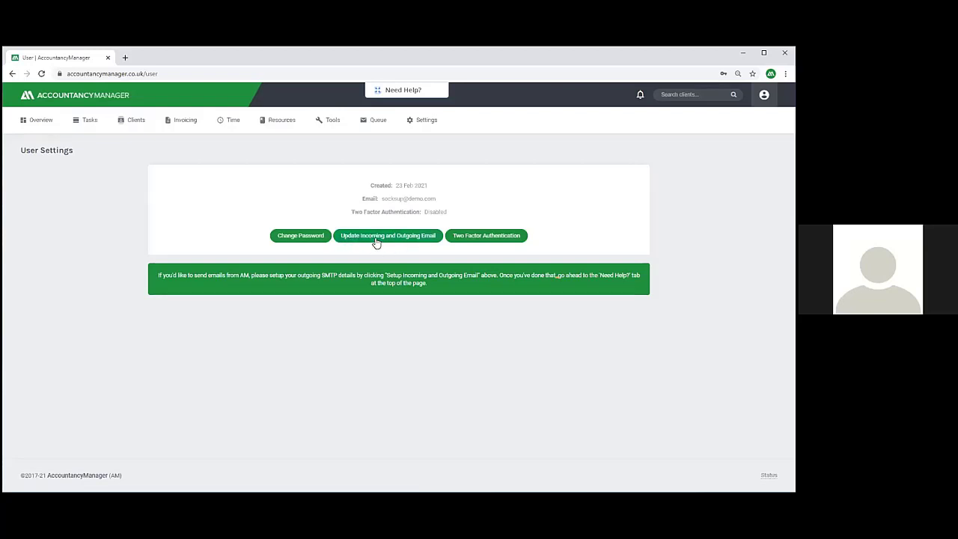
# Open the incoming and outgoing email settings and compare the Gmail, Office 365 and Other provider options
pyautogui.click(377, 238)
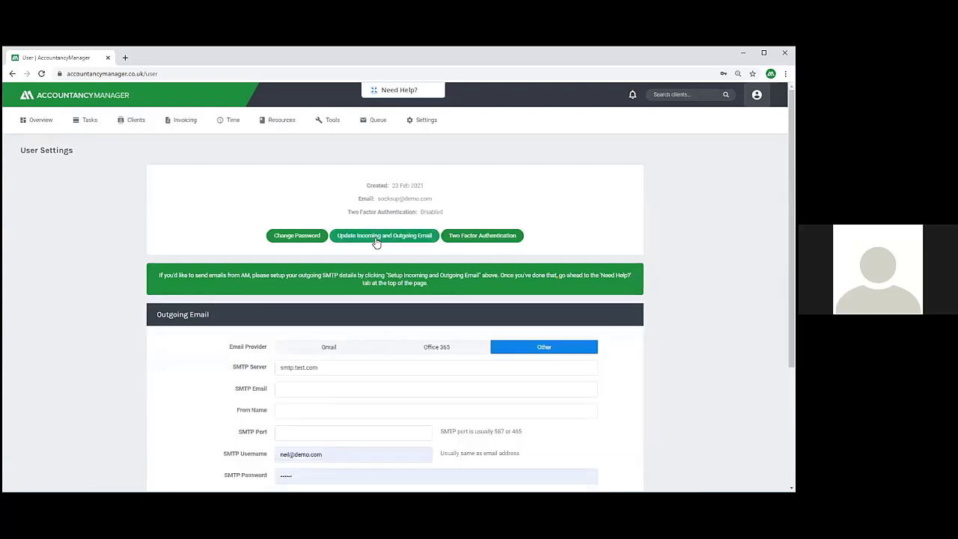
pyautogui.scroll(-2, 605, 299)
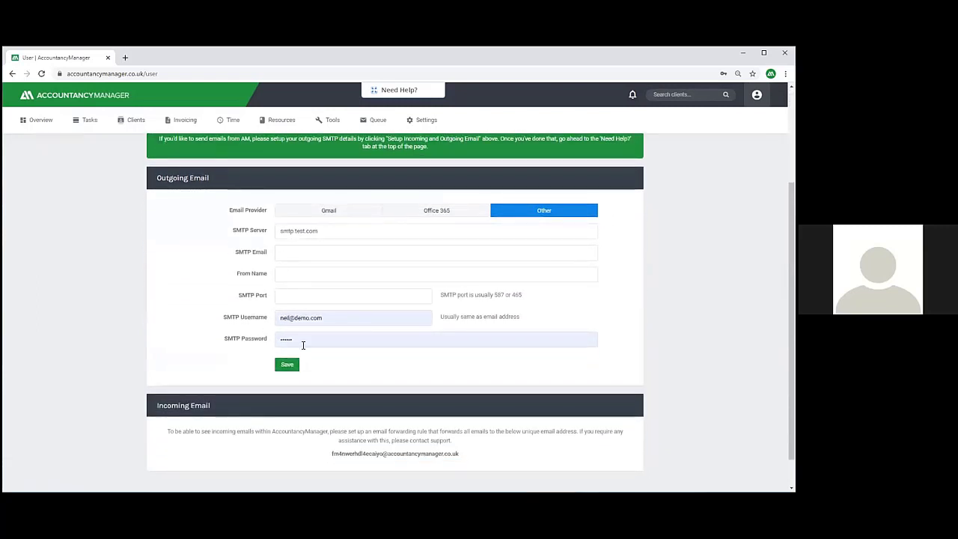
pyautogui.click(344, 212)
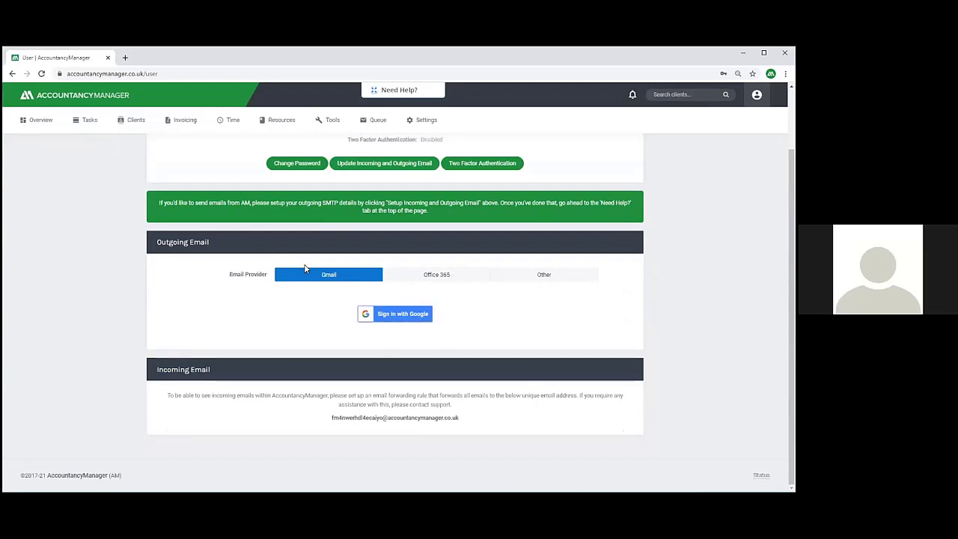
pyautogui.click(443, 278)
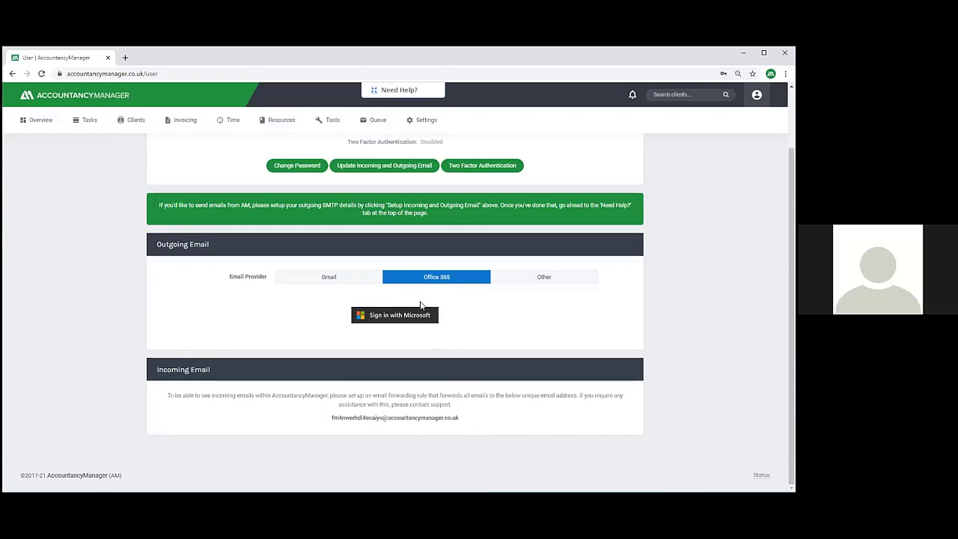
pyautogui.click(528, 281)
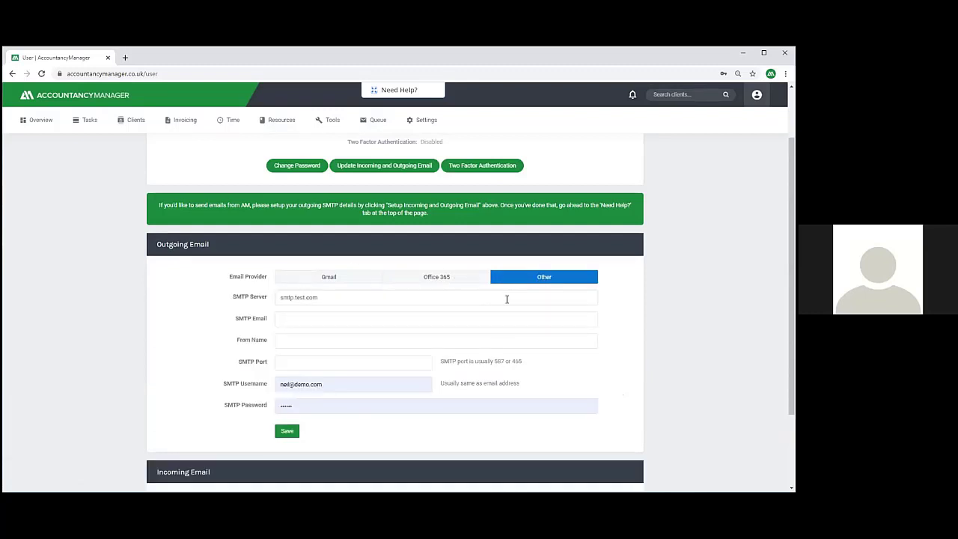
pyautogui.scroll(-2, 507, 300)
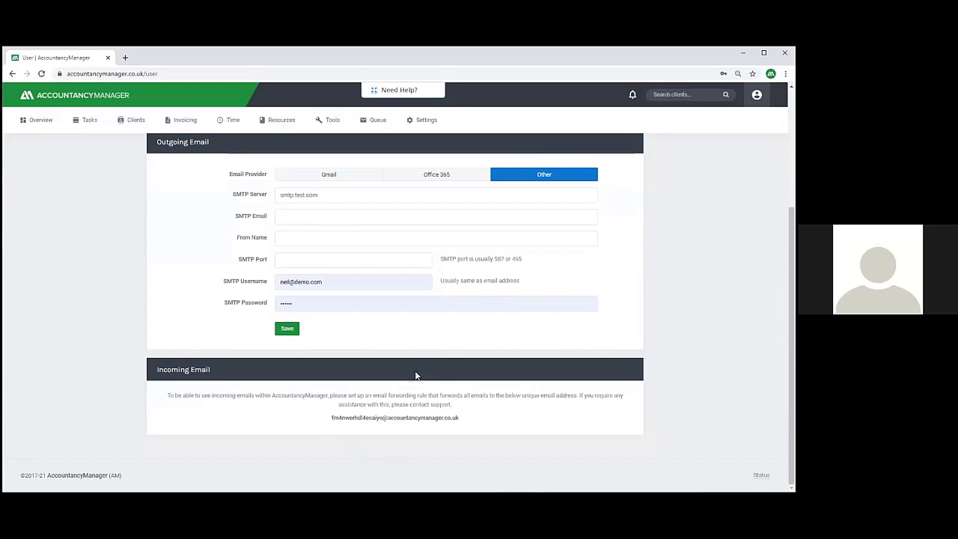
pyautogui.click(420, 182)
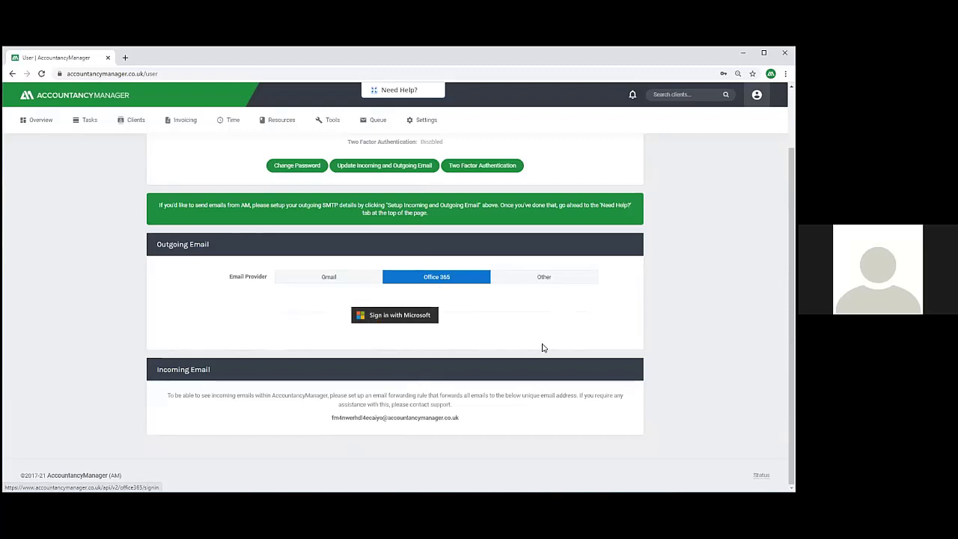
pyautogui.scroll(1, 533, 349)
pyautogui.scroll(1, 534, 350)
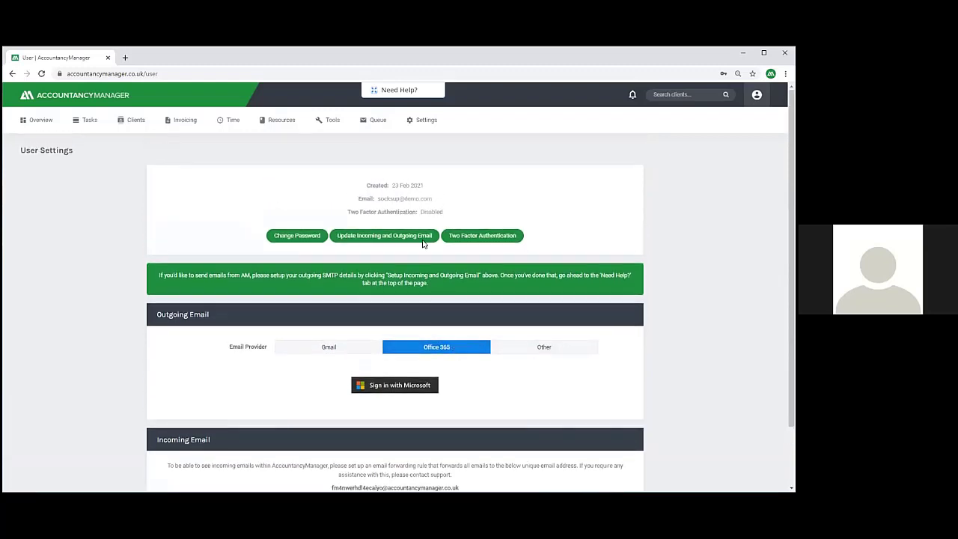
# Start a new staff user from the Staff page and switch off Full Permissions in the user details
pyautogui.click(426, 123)
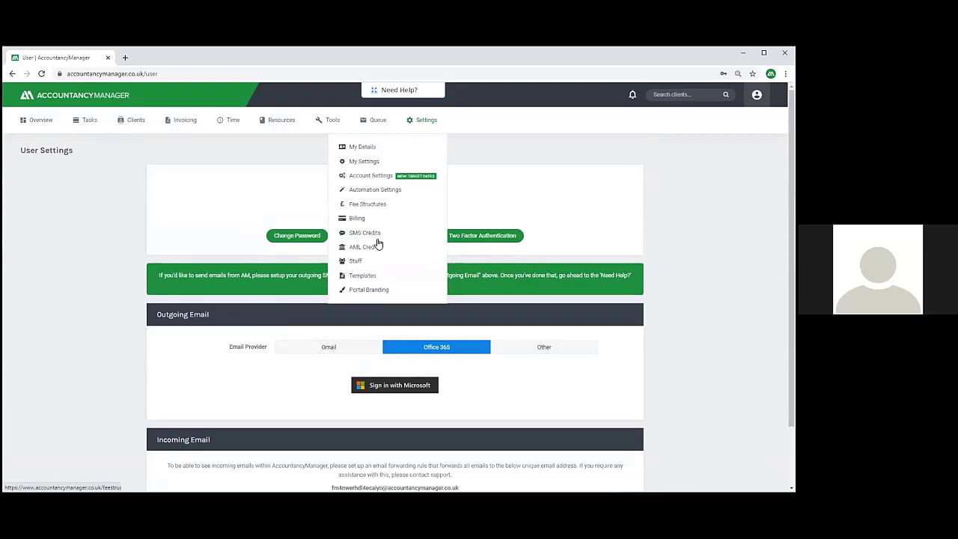
pyautogui.click(362, 262)
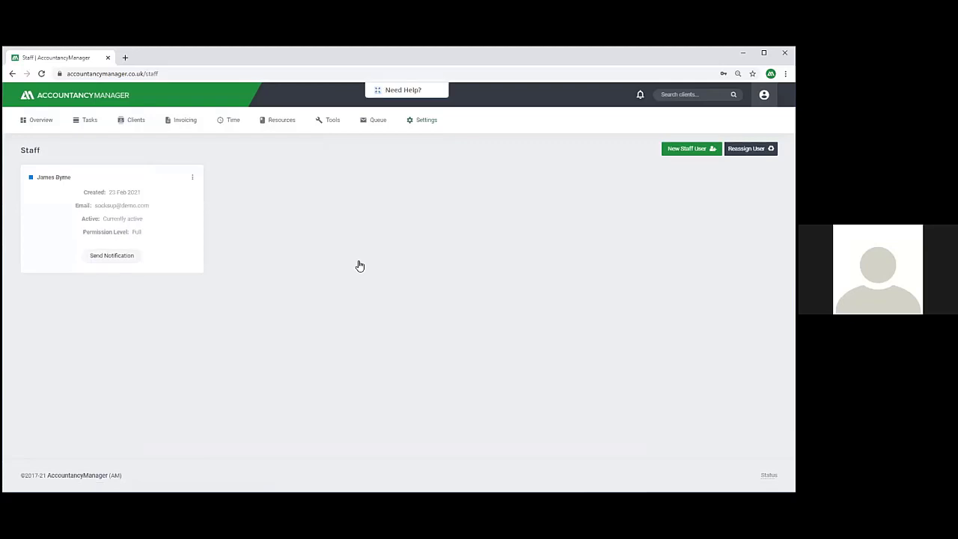
pyautogui.click(686, 157)
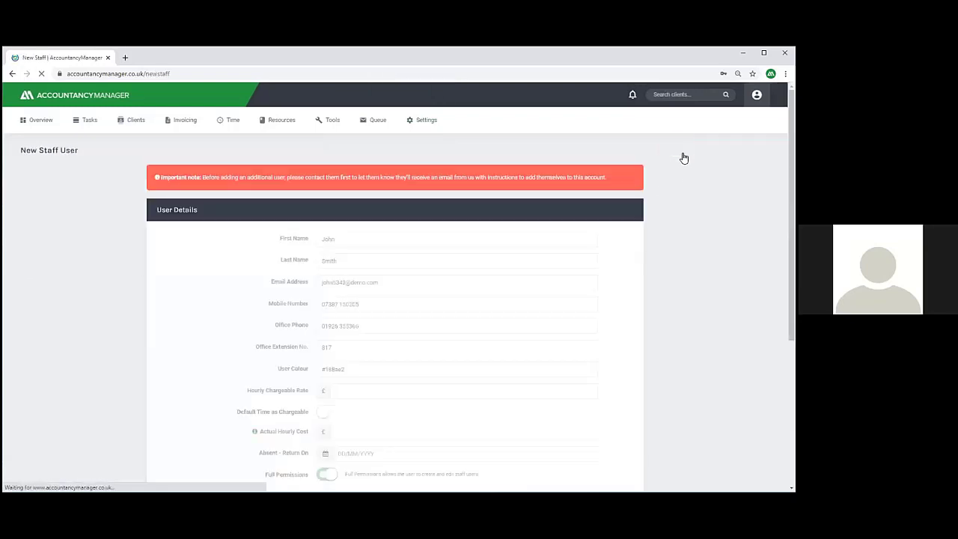
pyautogui.scroll(-2, 697, 188)
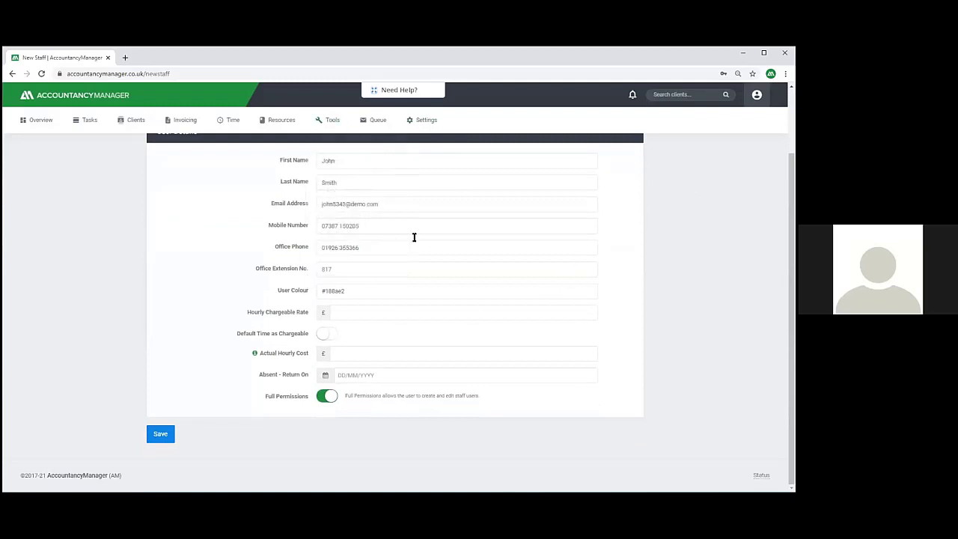
pyautogui.scroll(1, 304, 213)
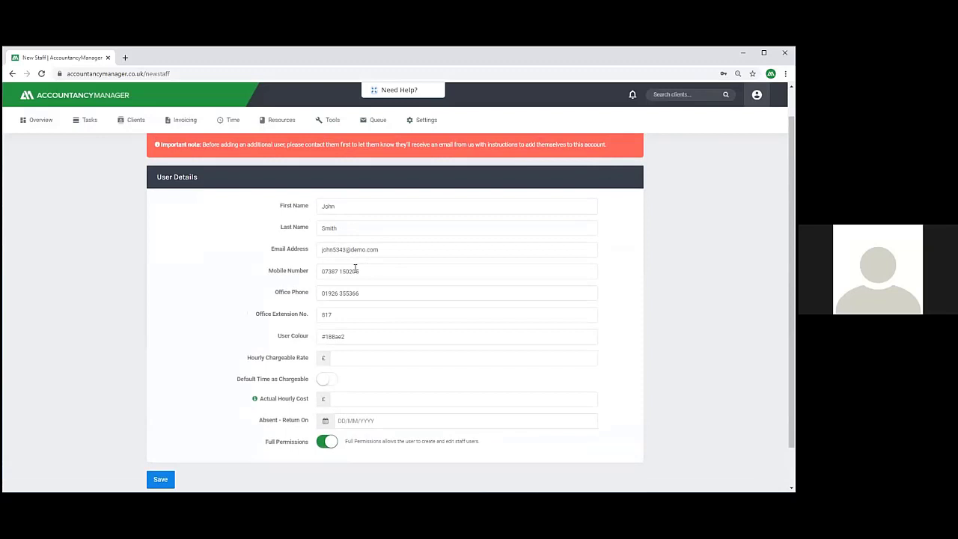
pyautogui.scroll(-1, 357, 274)
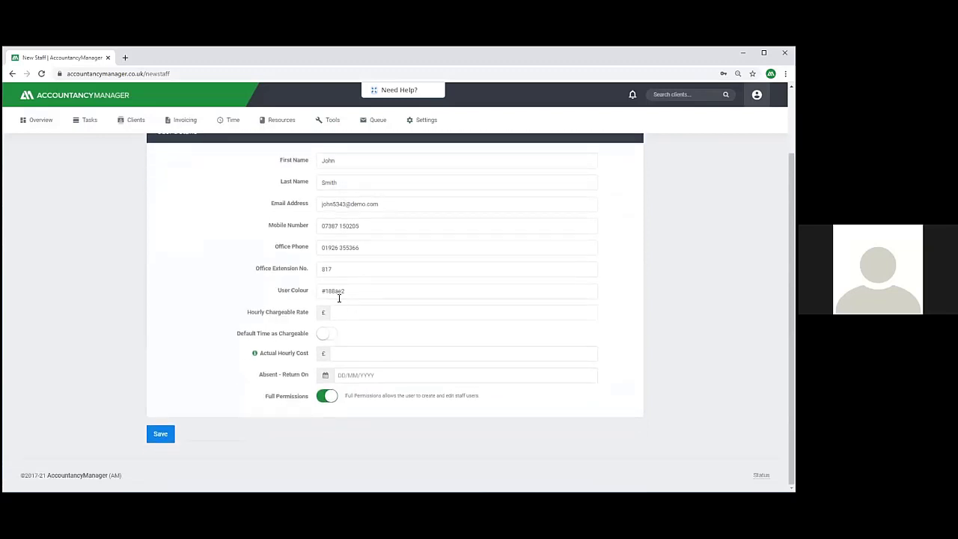
pyautogui.click(326, 398)
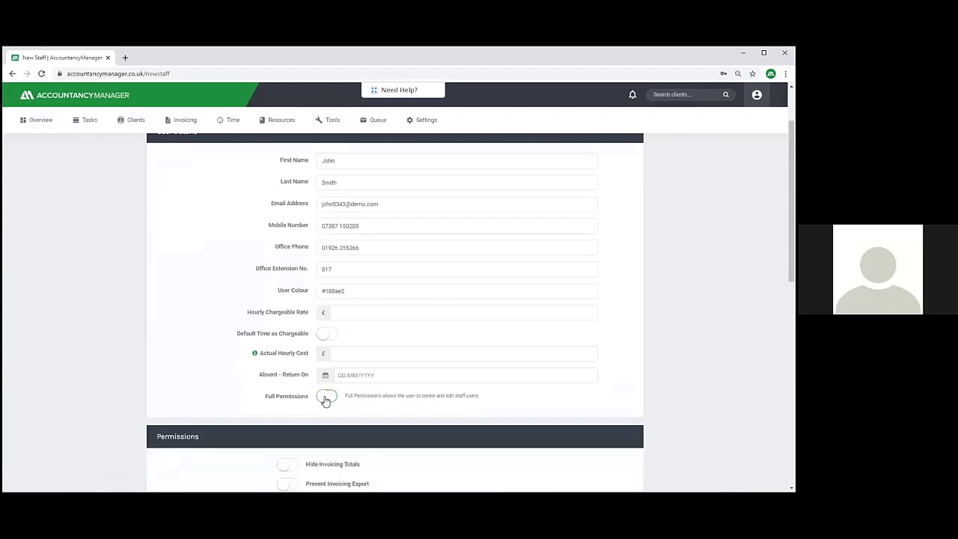
# Enable the Hide Other User Tasks and Hide Other User Clients restrictions for the new staff user
pyautogui.scroll(-2, 640, 359)
pyautogui.scroll(-3, 640, 359)
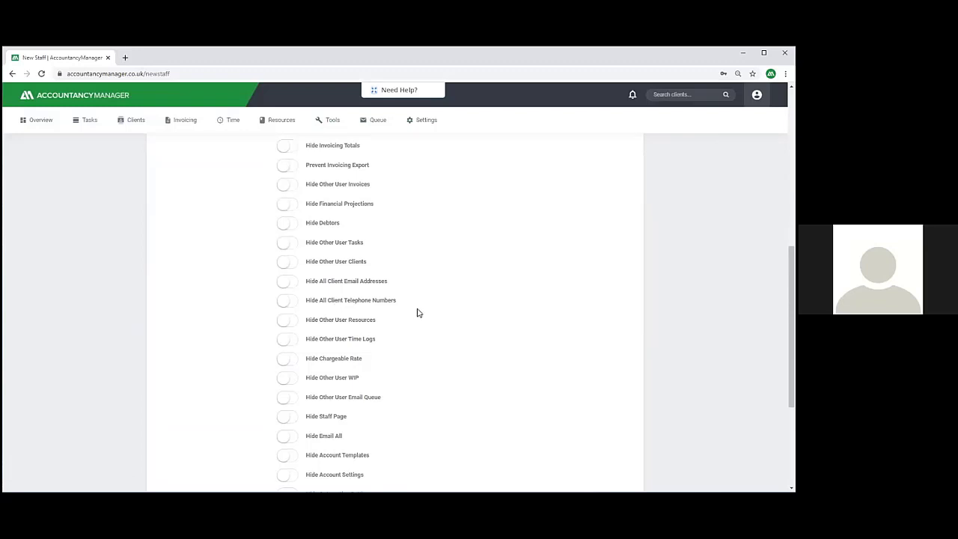
pyautogui.scroll(1, 420, 313)
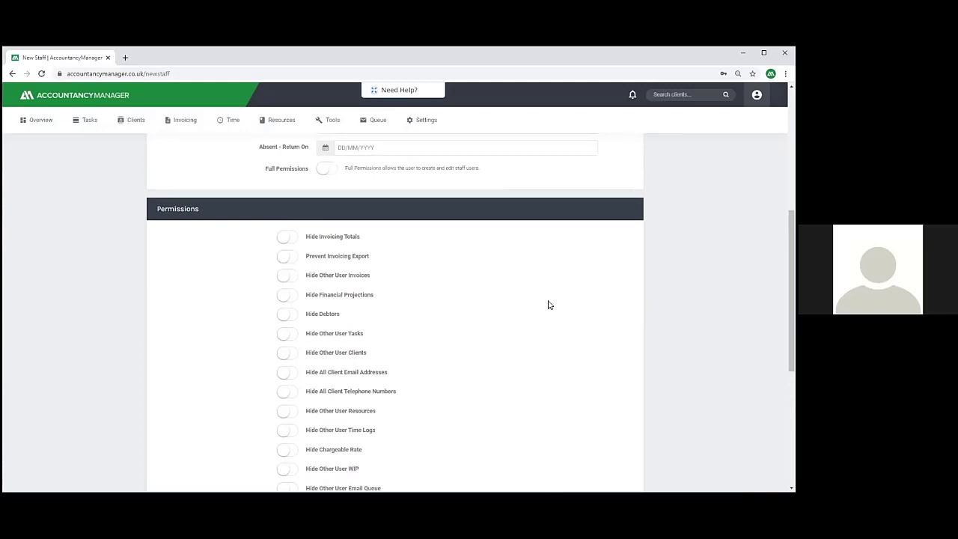
pyautogui.scroll(-1, 477, 334)
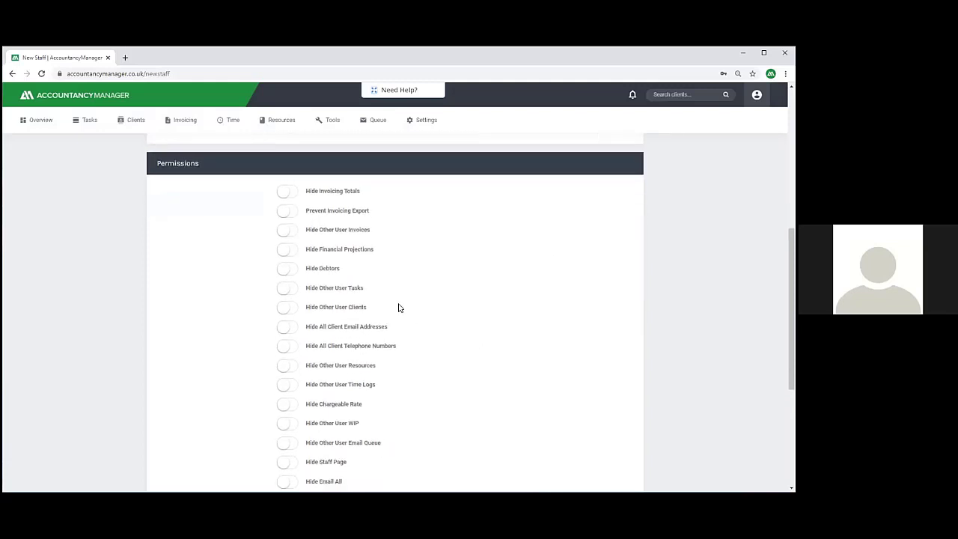
pyautogui.click(292, 289)
pyautogui.click(289, 312)
pyautogui.scroll(-5, 272, 300)
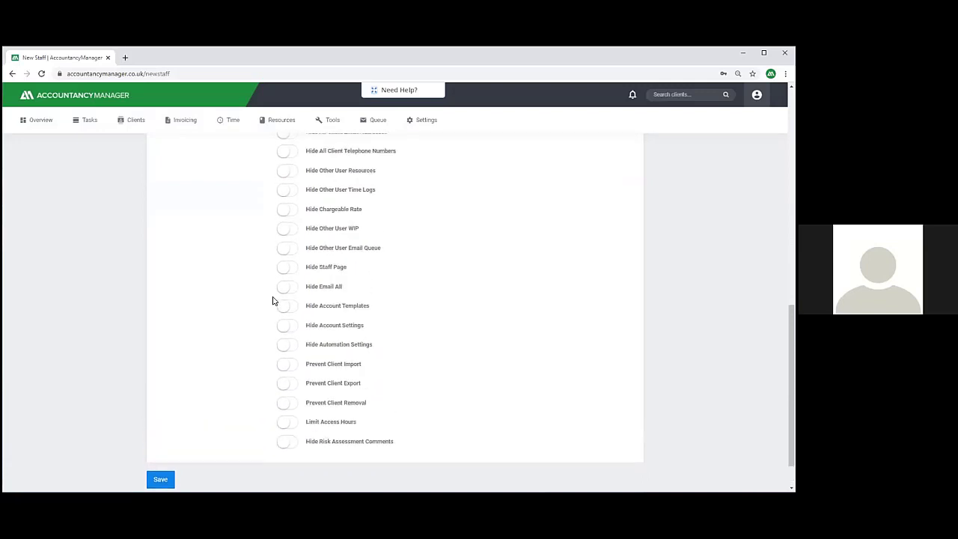
# Set the new staff user's Hourly Chargeable Rate to £75, leave Actual Hourly Cost blank, and save the user
pyautogui.scroll(8, 273, 300)
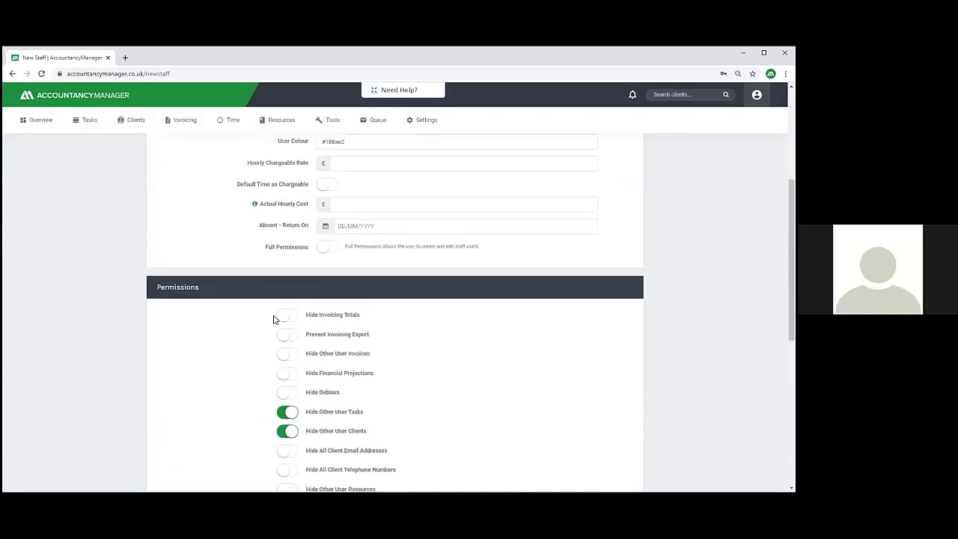
pyautogui.scroll(1, 419, 344)
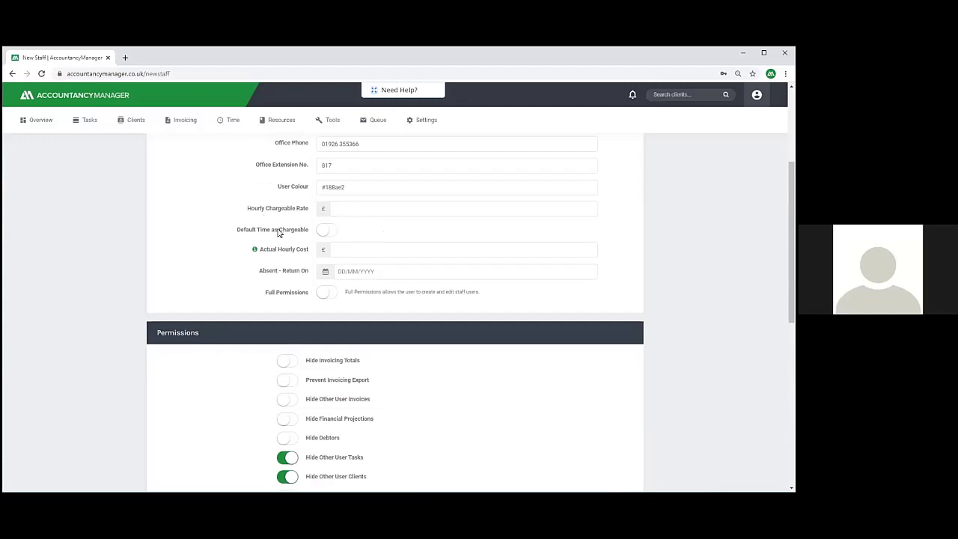
pyautogui.click(334, 209)
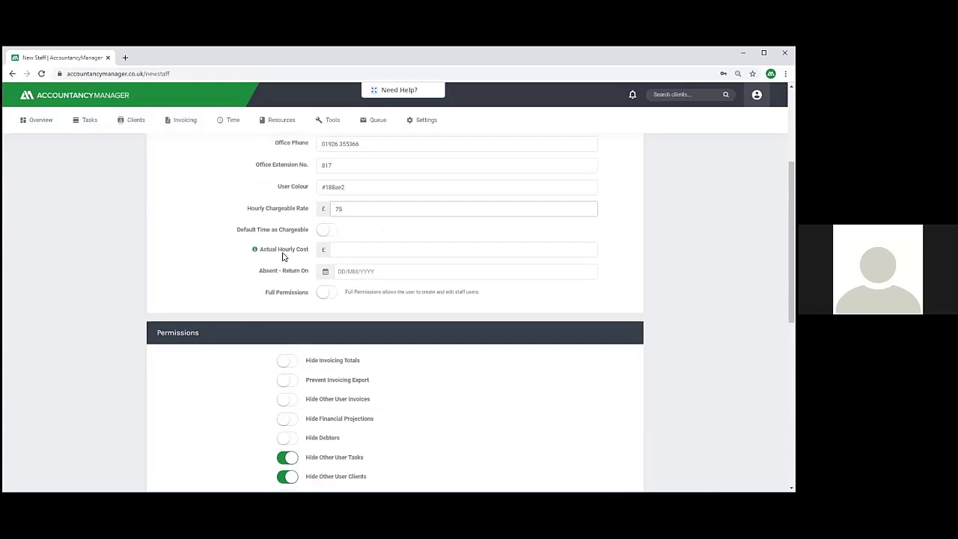
pyautogui.click(337, 251)
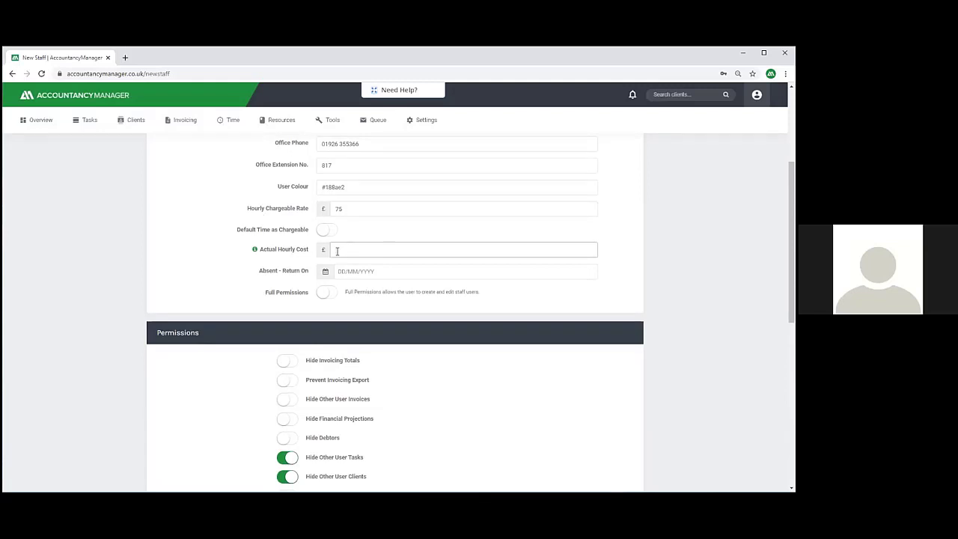
pyautogui.click(230, 255)
pyautogui.scroll(-5, 227, 263)
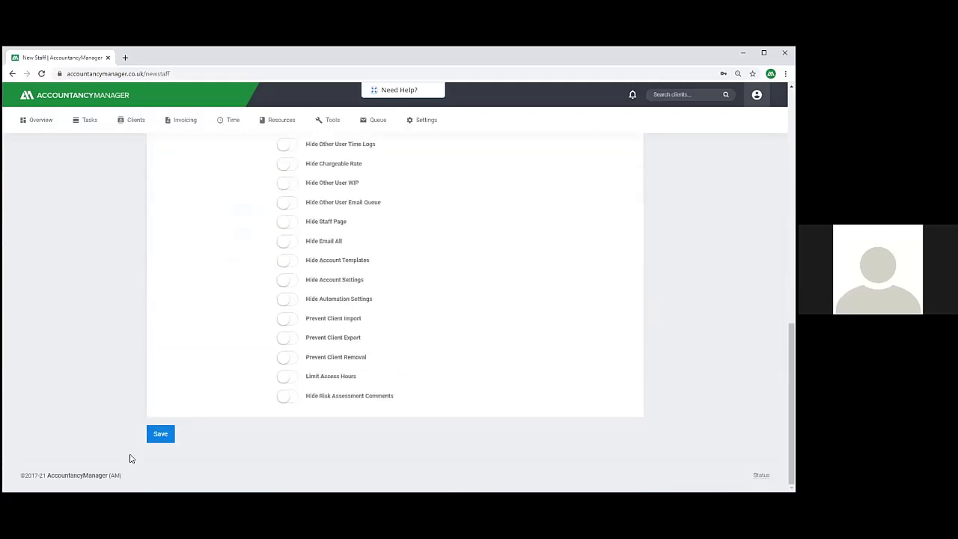
pyautogui.click(159, 440)
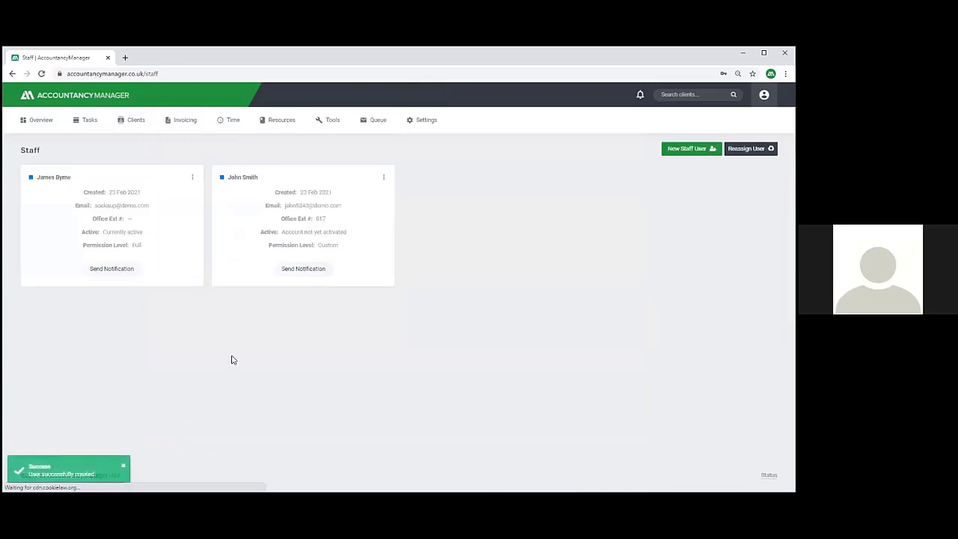
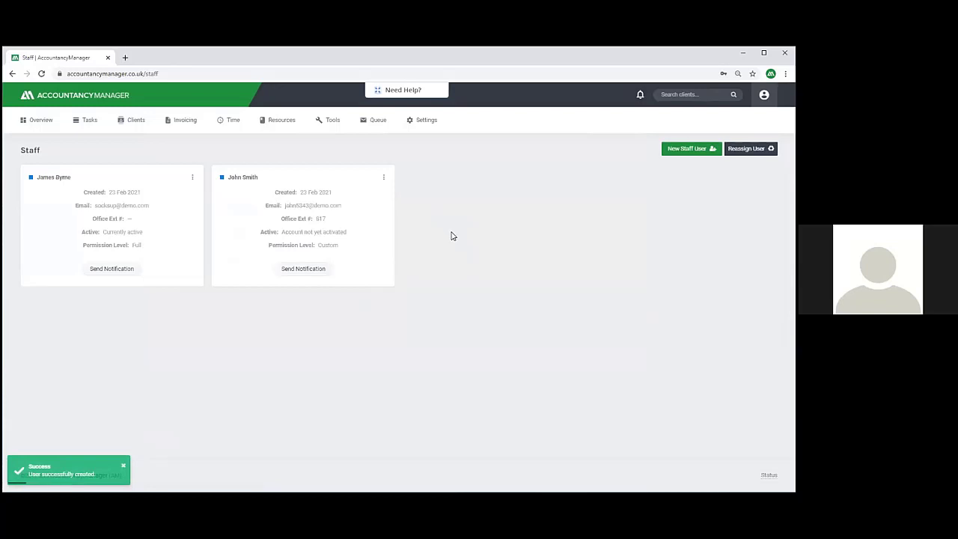
# Open the client import tool, switch to OpenOffice Calc, and review the ABC Ltd row and the further columns of accountancymanager (1).xls
pyautogui.click(340, 122)
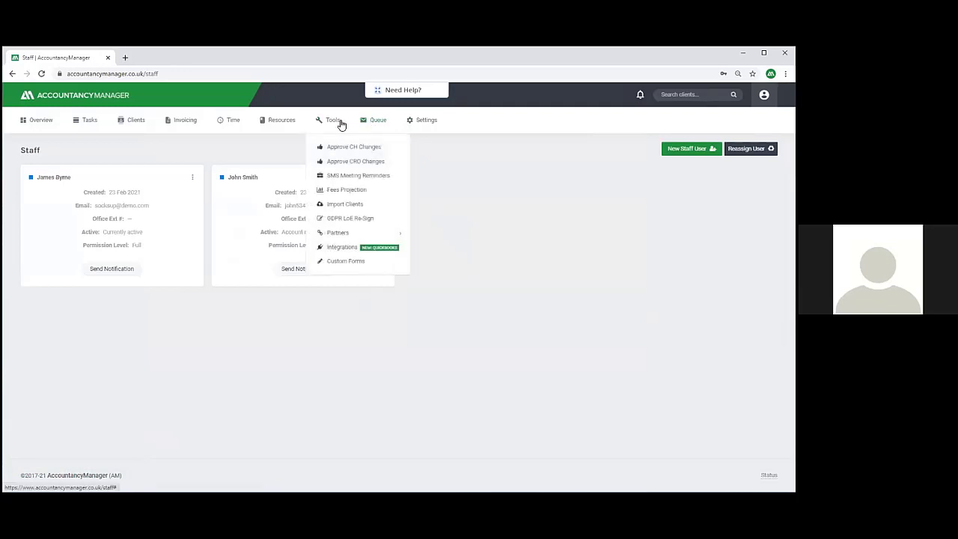
pyautogui.click(344, 206)
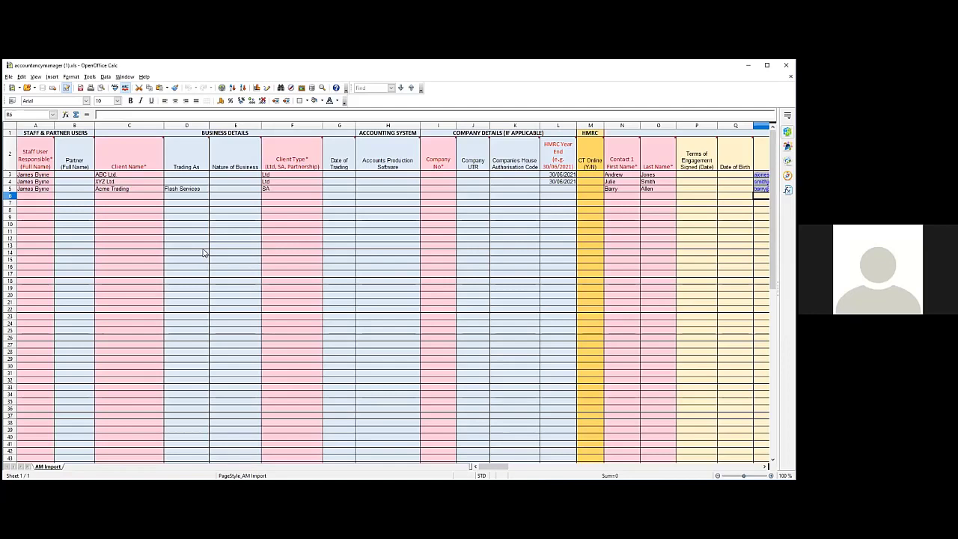
pyautogui.click(10, 174)
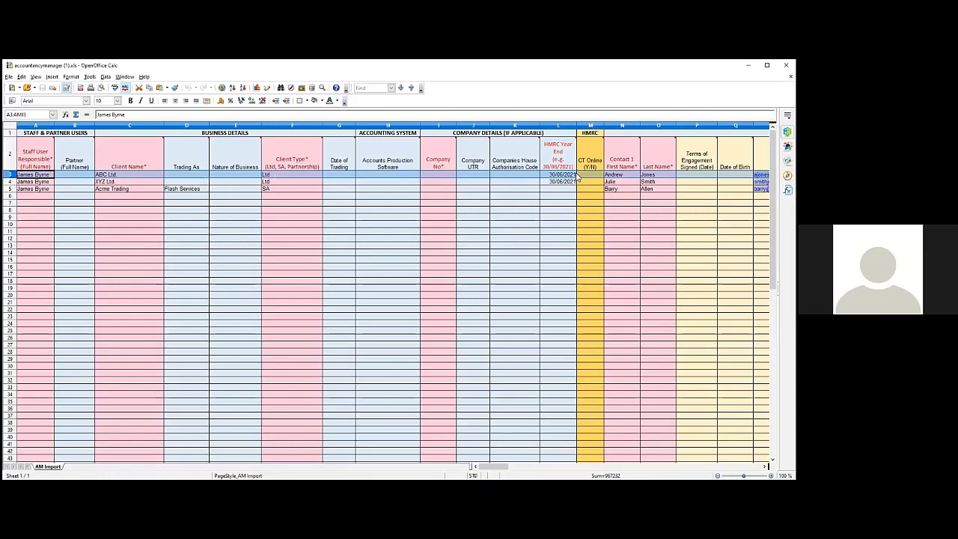
pyautogui.moveTo(493, 469)
pyautogui.mouseDown()
pyautogui.moveTo(592, 477)
pyautogui.moveTo(496, 466)
pyautogui.mouseUp()
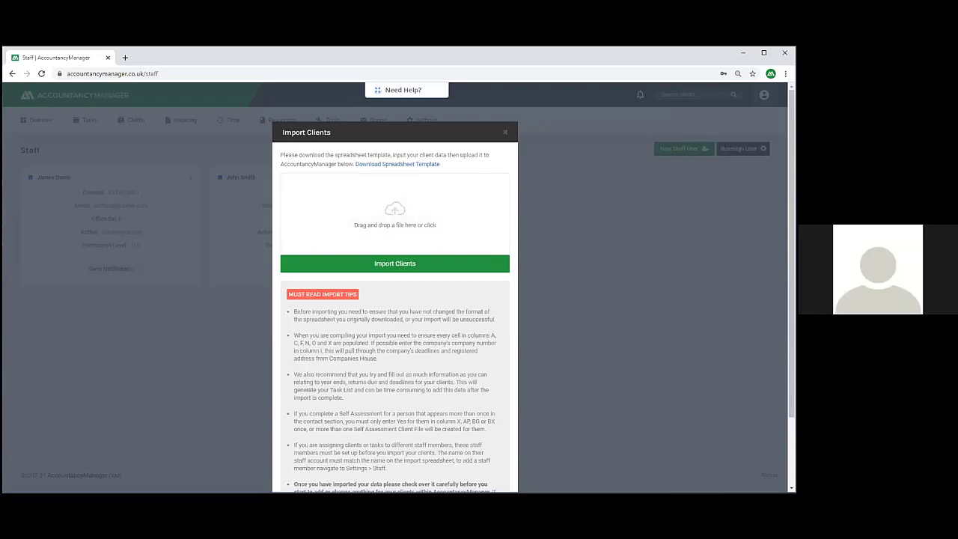
# Upload accountancymanager (1).xls in the Import Clients dialog and import its clients
pyautogui.doubleClick(386, 210)
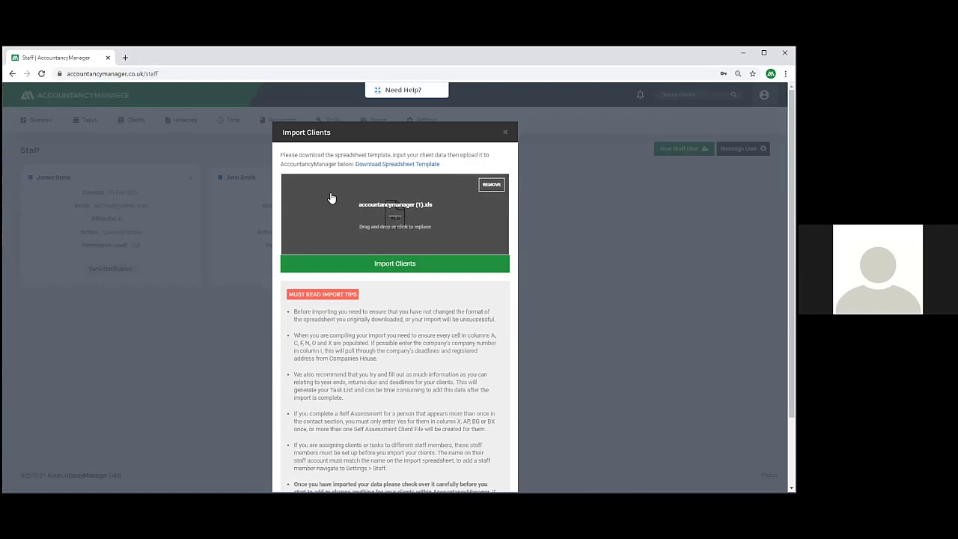
pyautogui.click(408, 264)
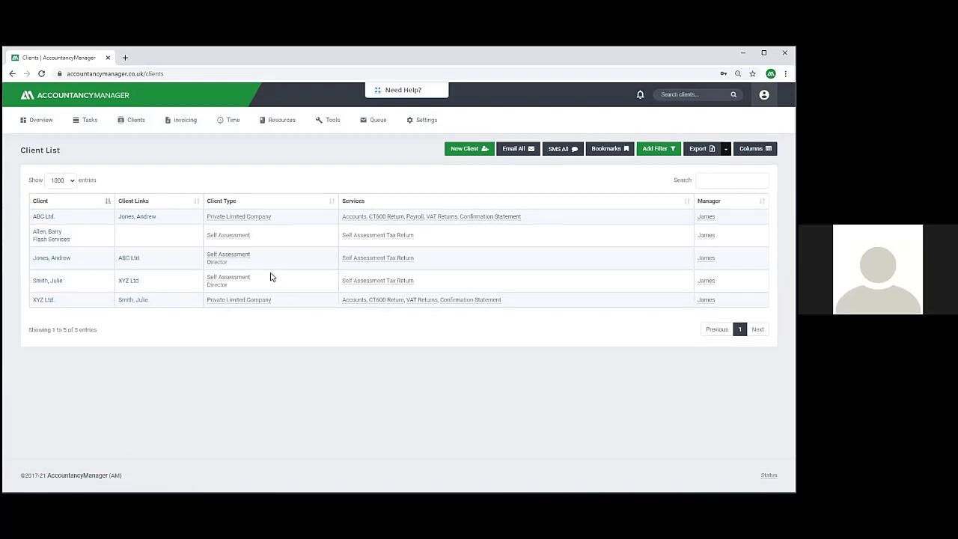
# Look through the available client list columns and add the Notes column to the list
pyautogui.moveTo(91, 125)
pyautogui.click(754, 148)
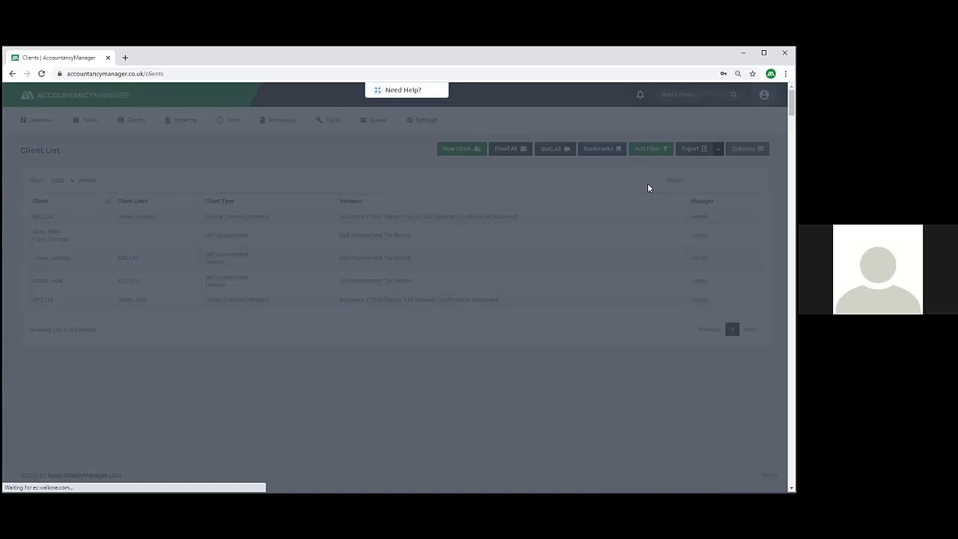
pyautogui.scroll(-2, 416, 246)
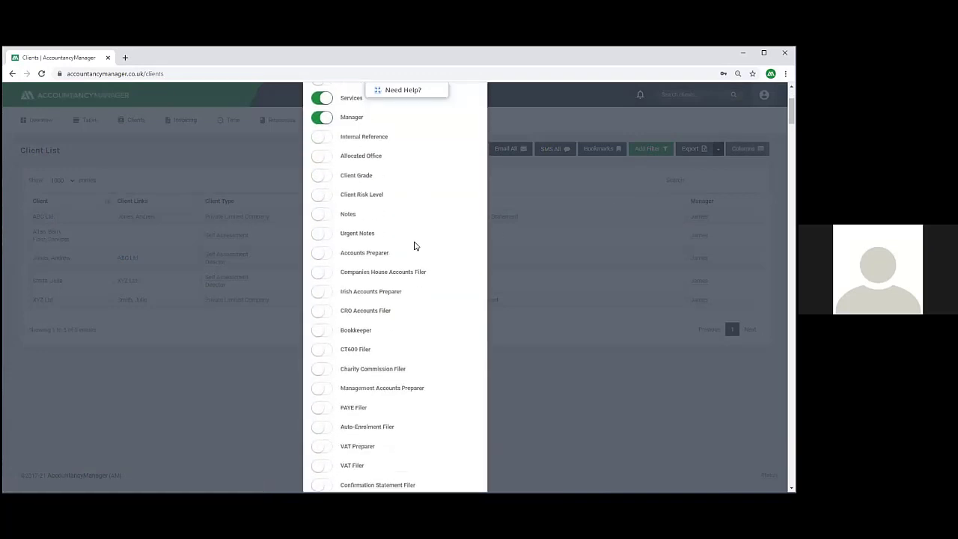
pyautogui.scroll(-6, 408, 248)
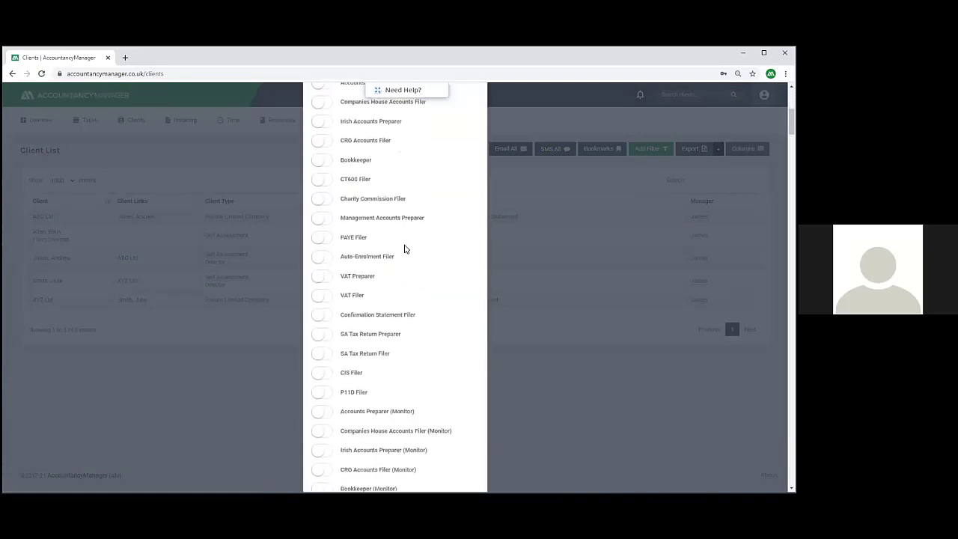
pyautogui.scroll(-3, 405, 248)
pyautogui.scroll(4, 405, 249)
pyautogui.scroll(6, 404, 248)
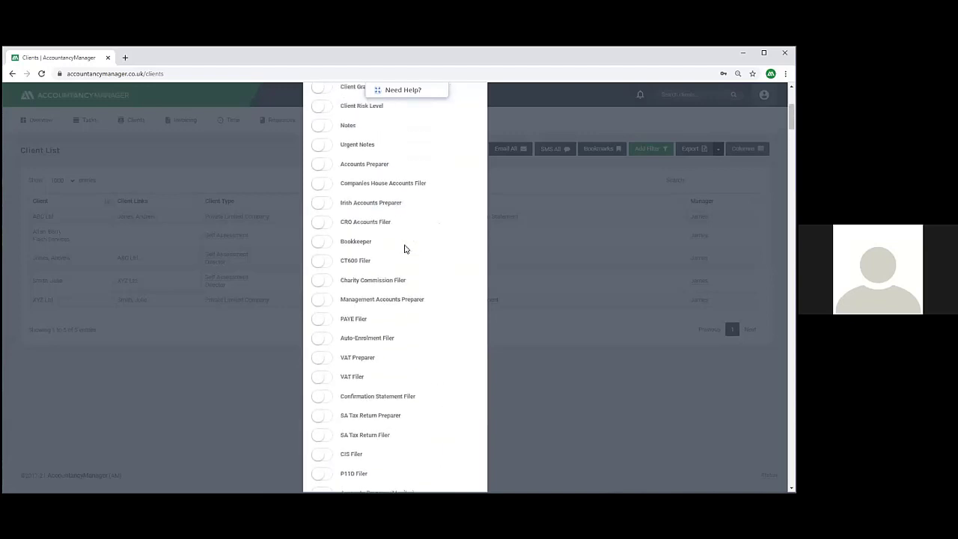
pyautogui.click(321, 312)
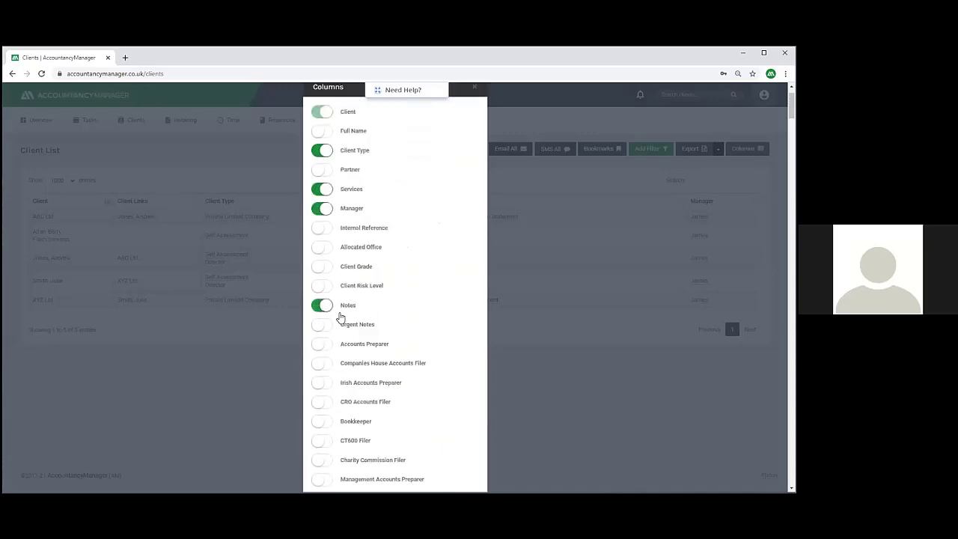
pyautogui.click(551, 373)
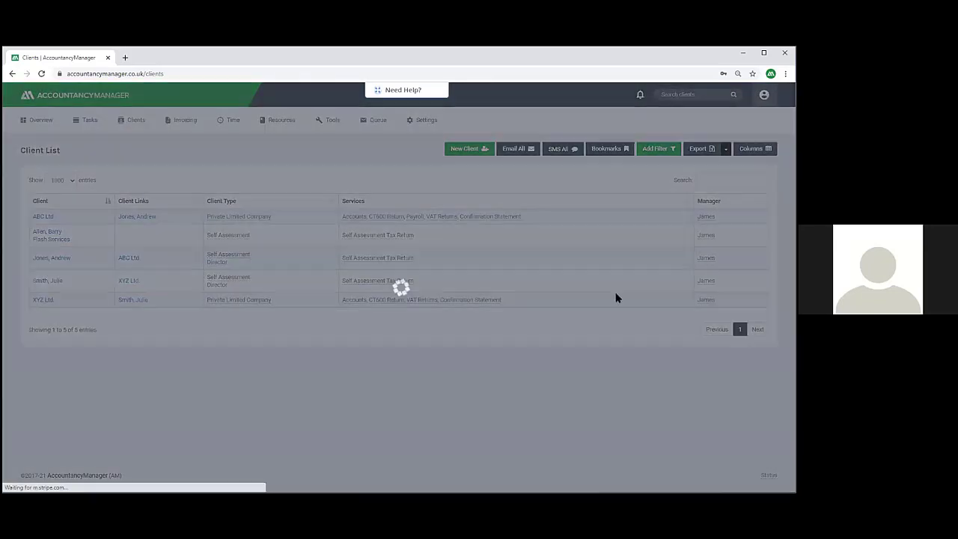
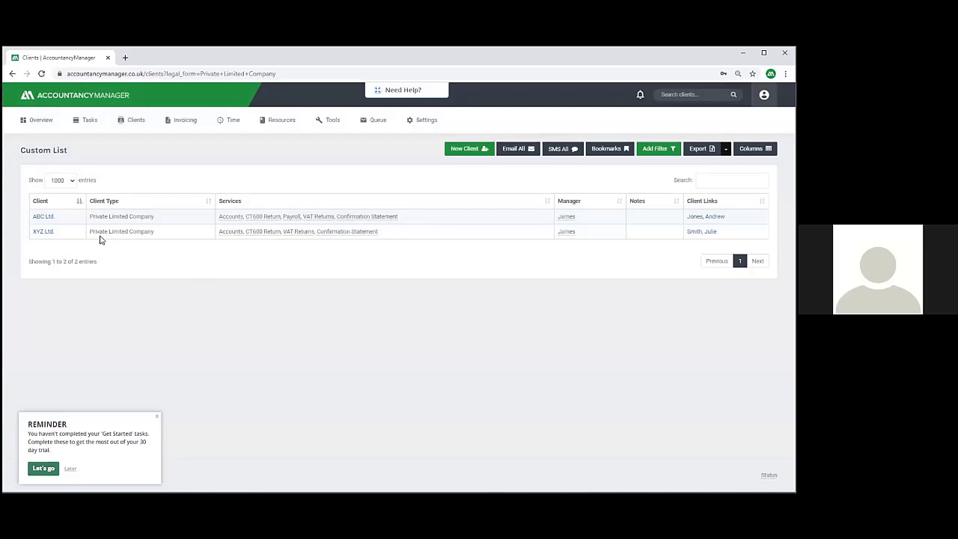
# Filter the client list to Private Limited Company clients that have the Payroll service
pyautogui.click(292, 216)
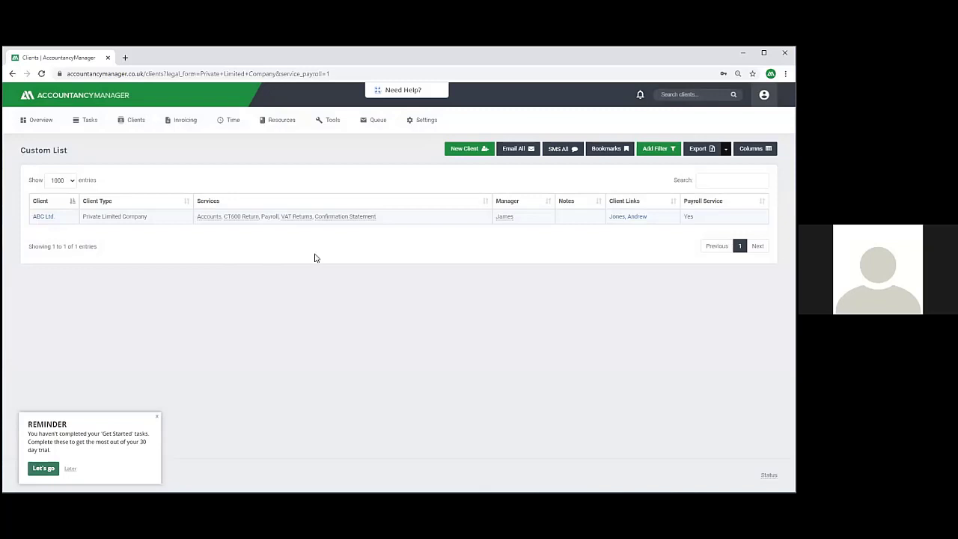
pyautogui.click(139, 122)
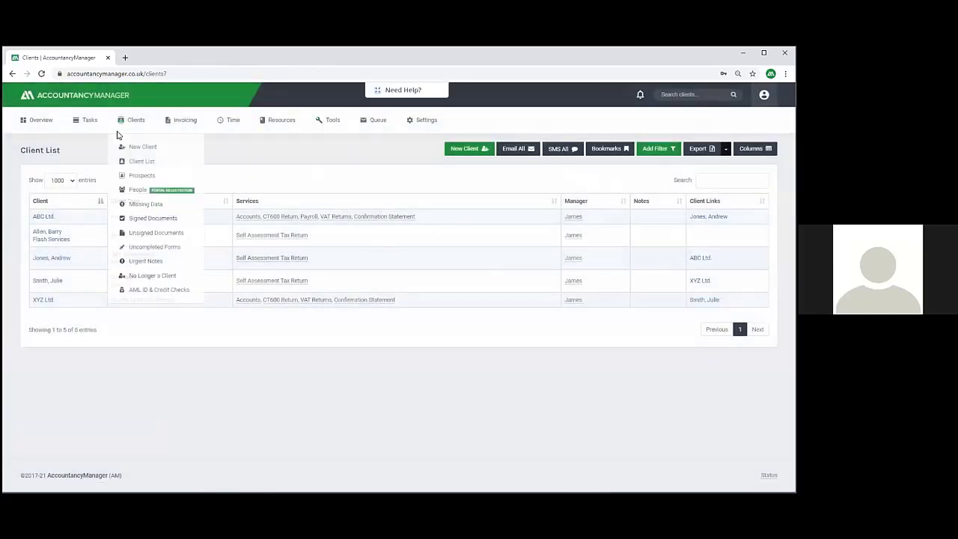
pyautogui.click(158, 218)
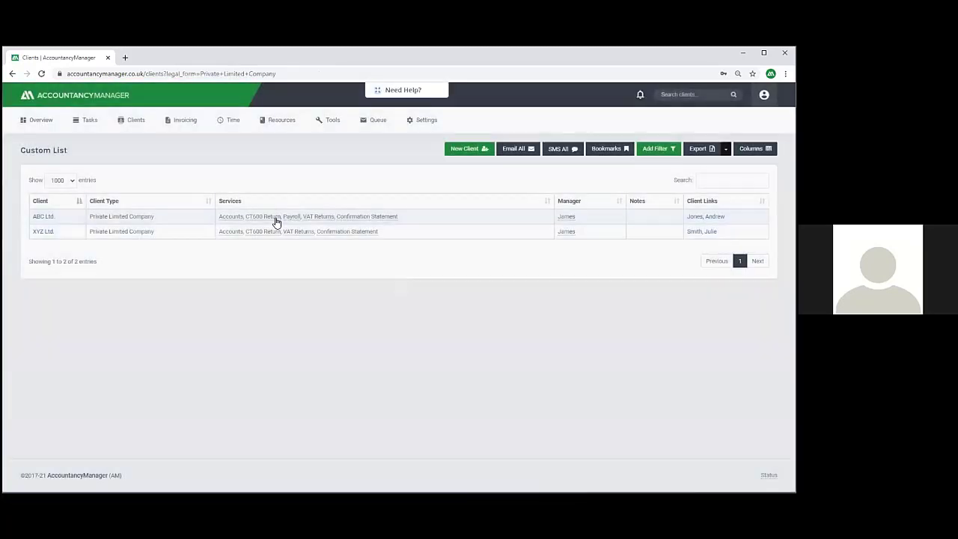
pyautogui.click(288, 217)
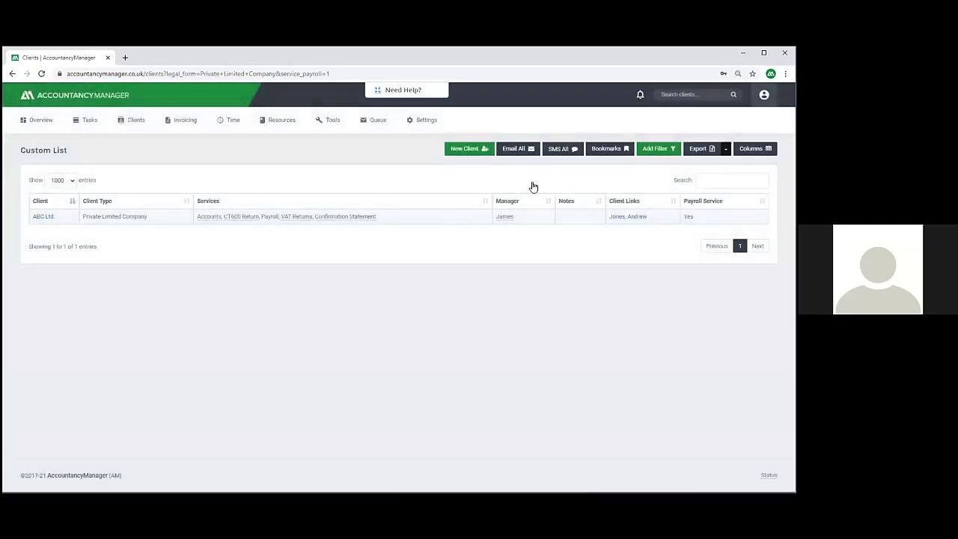
# Save the filtered client list as a bookmark named Ltd Payroll and check it among the bookmarks
pyautogui.click(608, 153)
pyautogui.click(607, 165)
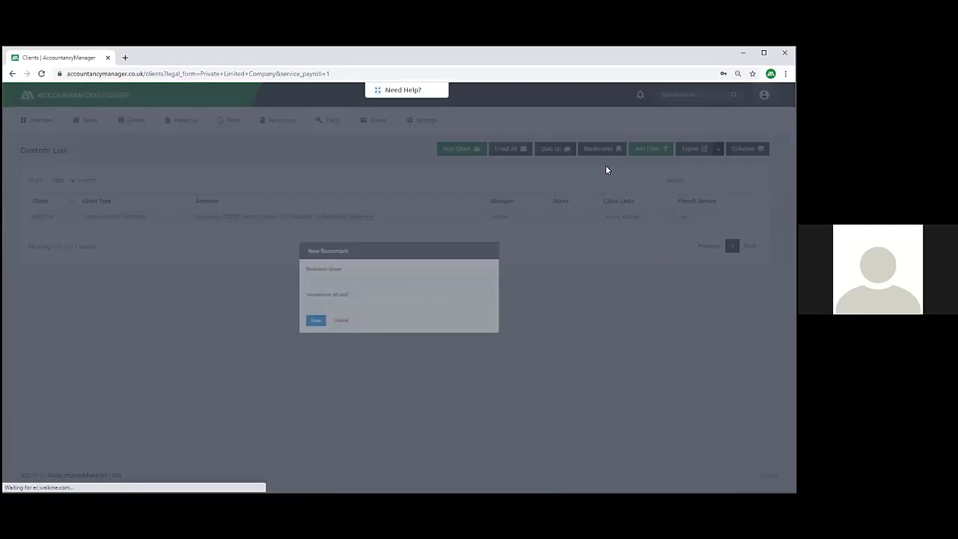
pyautogui.click(293, 279)
pyautogui.write('Ltd Payroll')
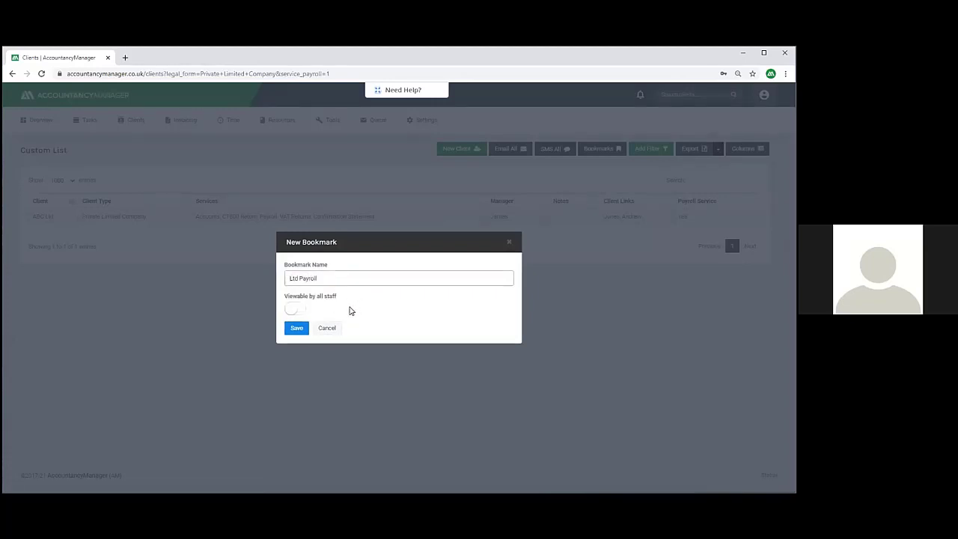
pyautogui.click(296, 308)
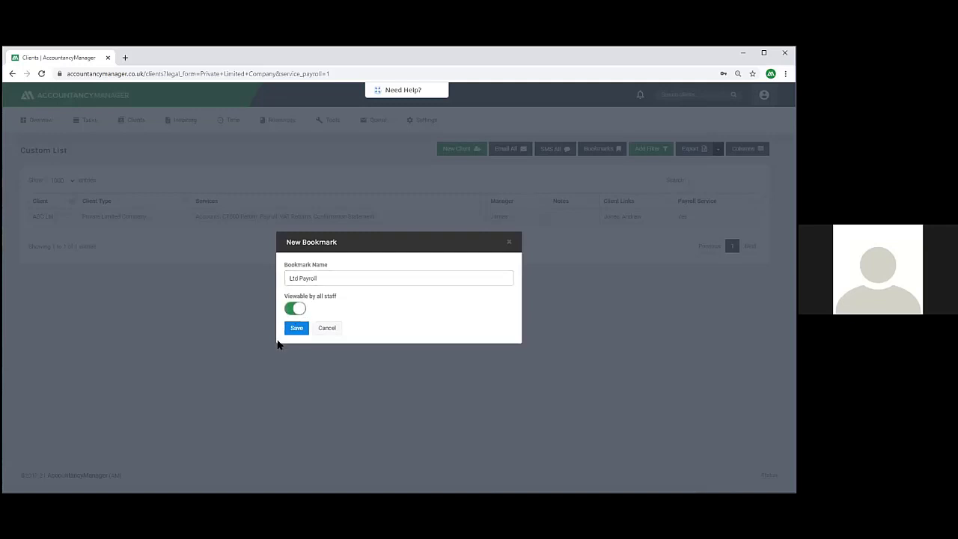
pyautogui.click(300, 309)
pyautogui.click(297, 329)
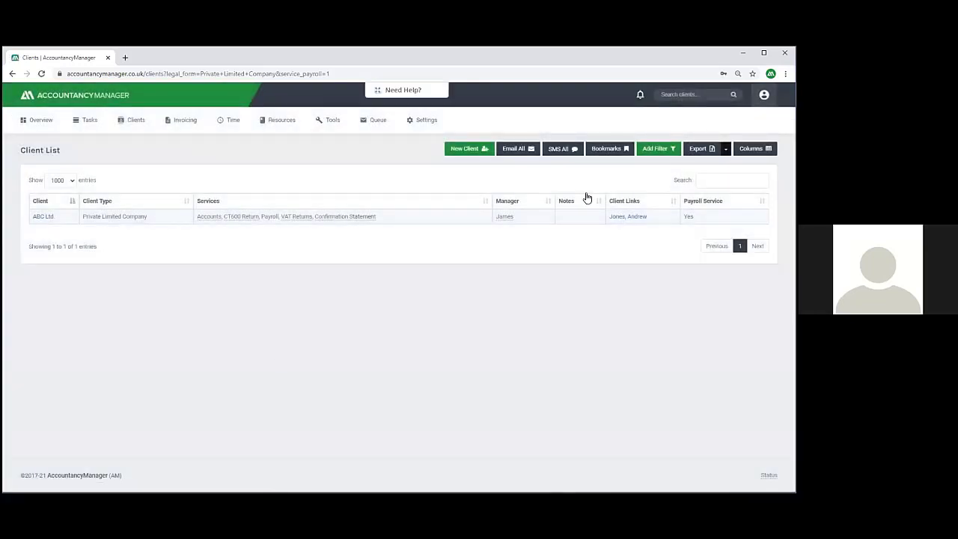
pyautogui.click(606, 150)
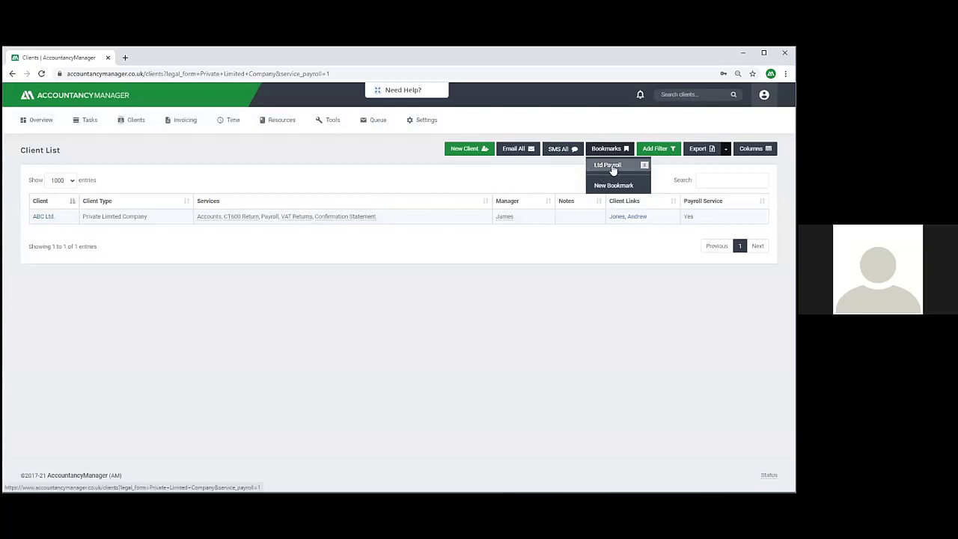
pyautogui.click(483, 180)
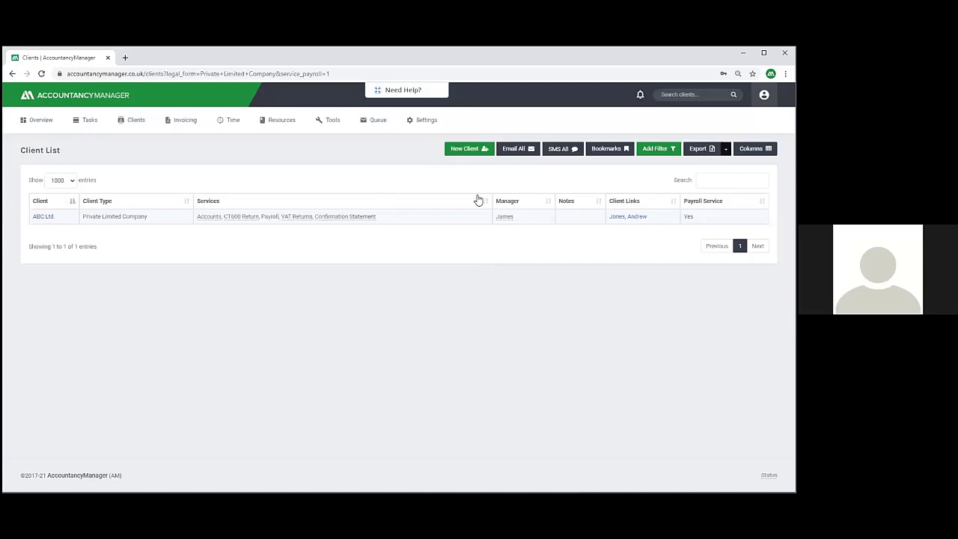
# View the task list and return to the full, unfiltered client list
pyautogui.moveTo(129, 125)
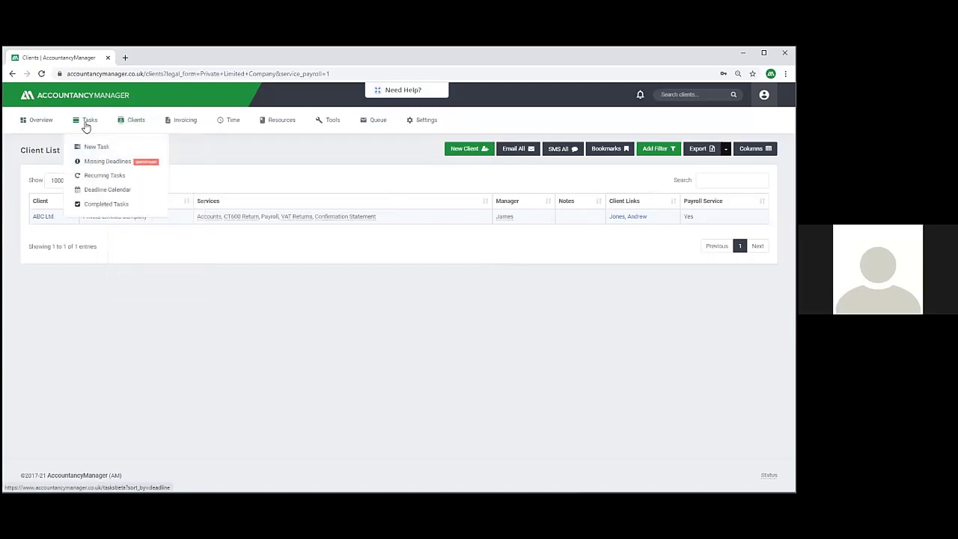
pyautogui.click(88, 120)
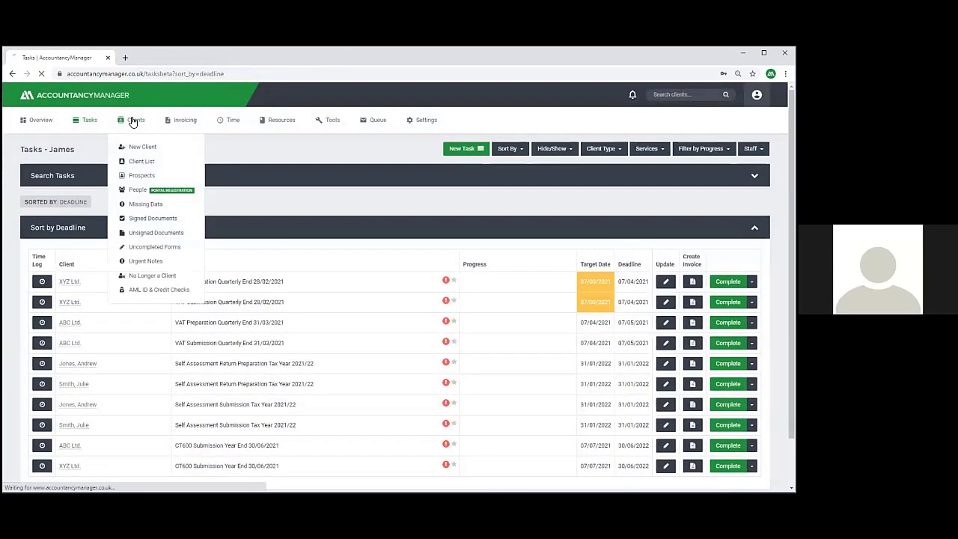
pyautogui.click(132, 122)
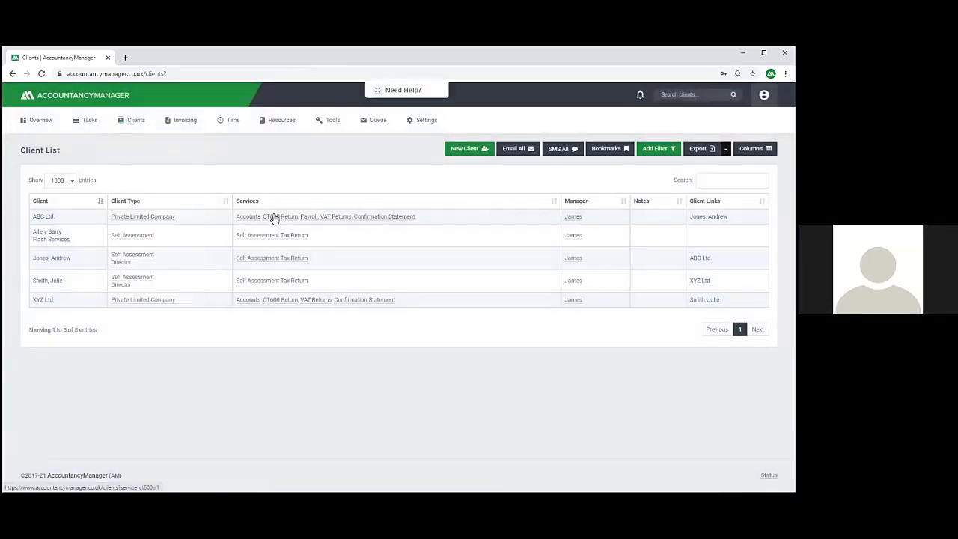
# Search the client filter fields for vat and choose VAT Next Return Due (Date) with the Before or Equal To condition
pyautogui.click(648, 149)
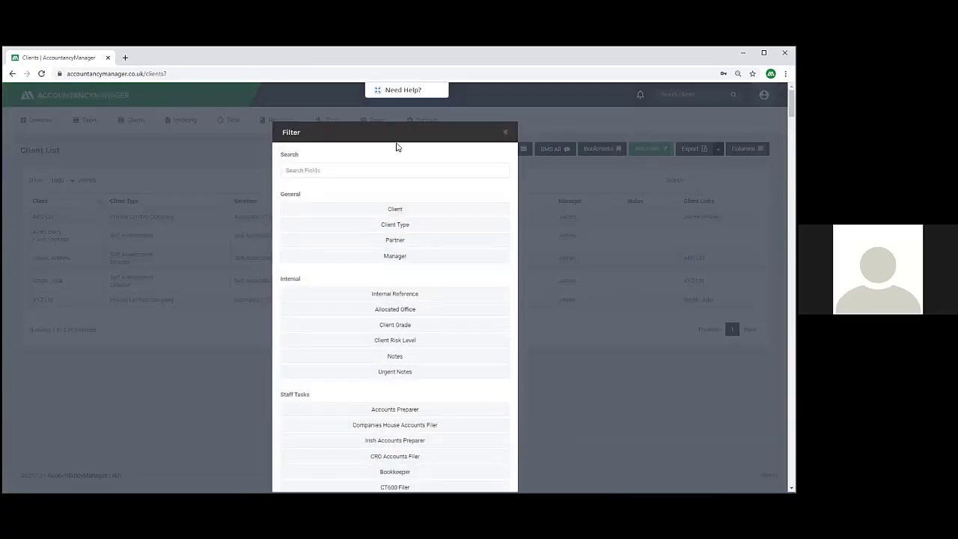
pyautogui.scroll(-5, 386, 232)
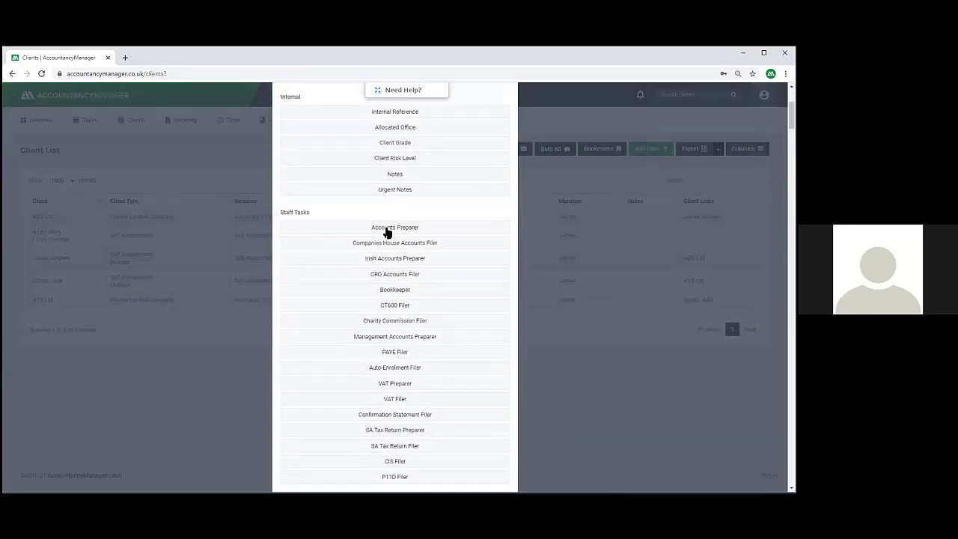
pyautogui.scroll(3, 386, 233)
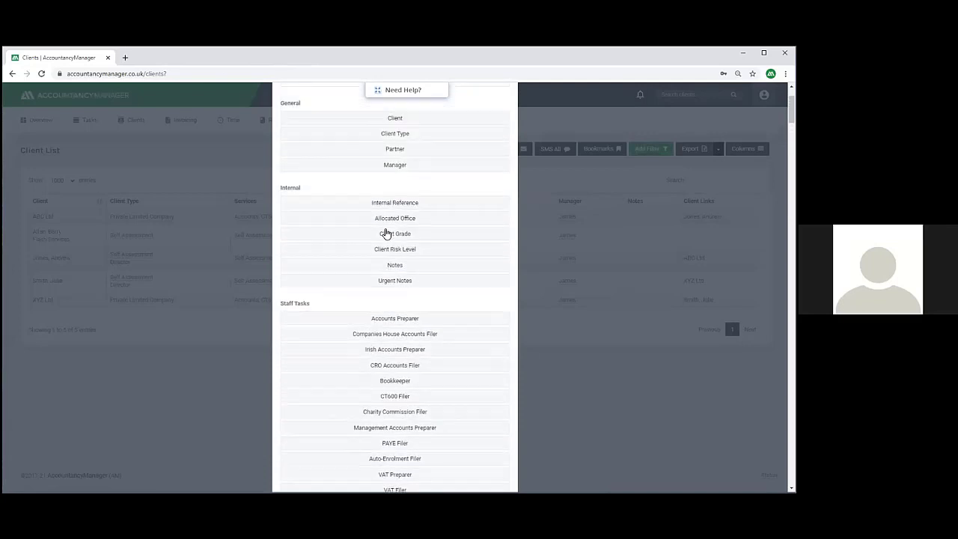
pyautogui.scroll(4, 386, 232)
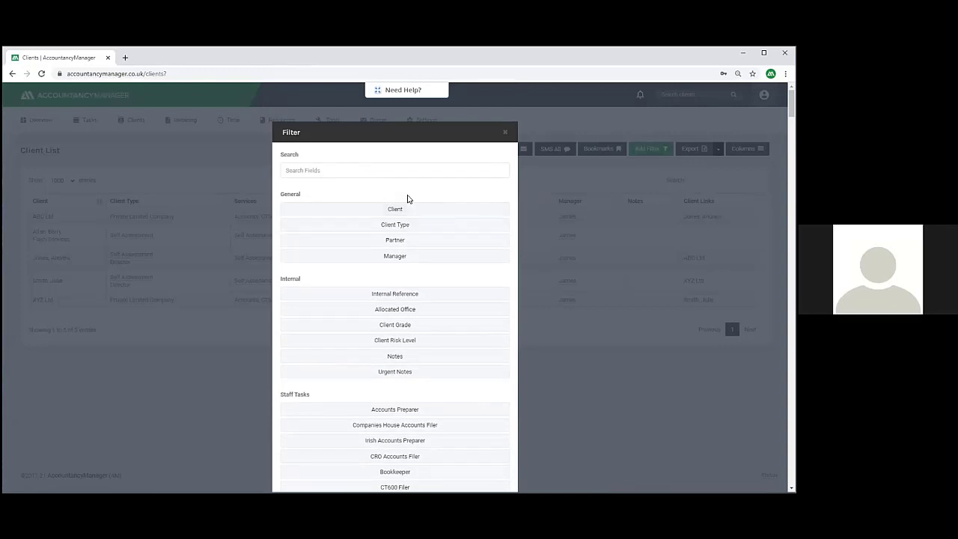
pyautogui.scroll(-3, 349, 238)
pyautogui.scroll(1, 354, 239)
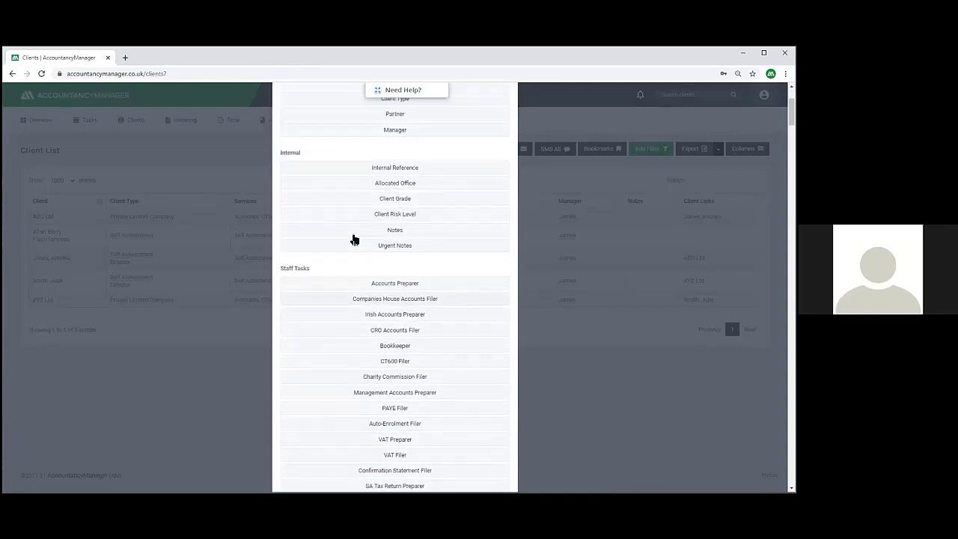
pyautogui.scroll(2, 354, 239)
pyautogui.click(353, 169)
pyautogui.write('vat')
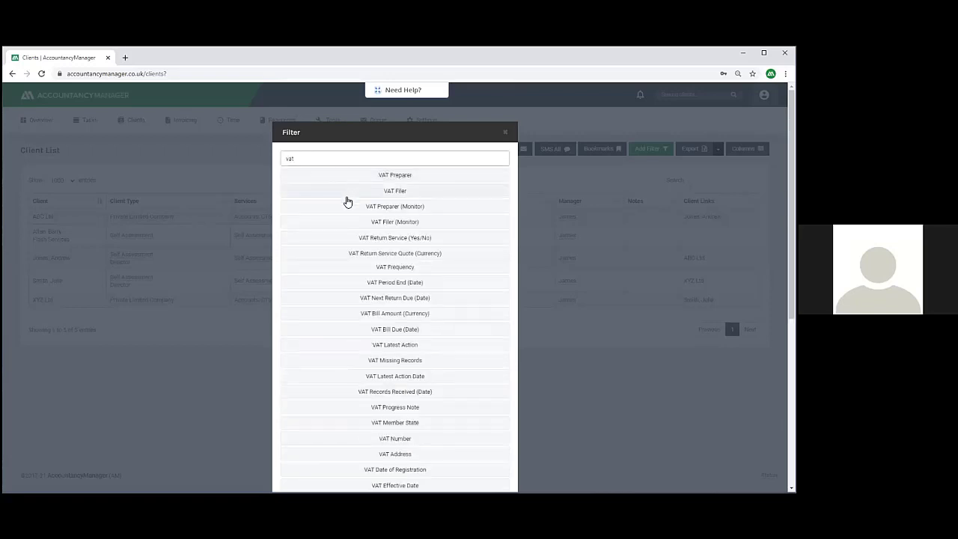
pyautogui.click(393, 298)
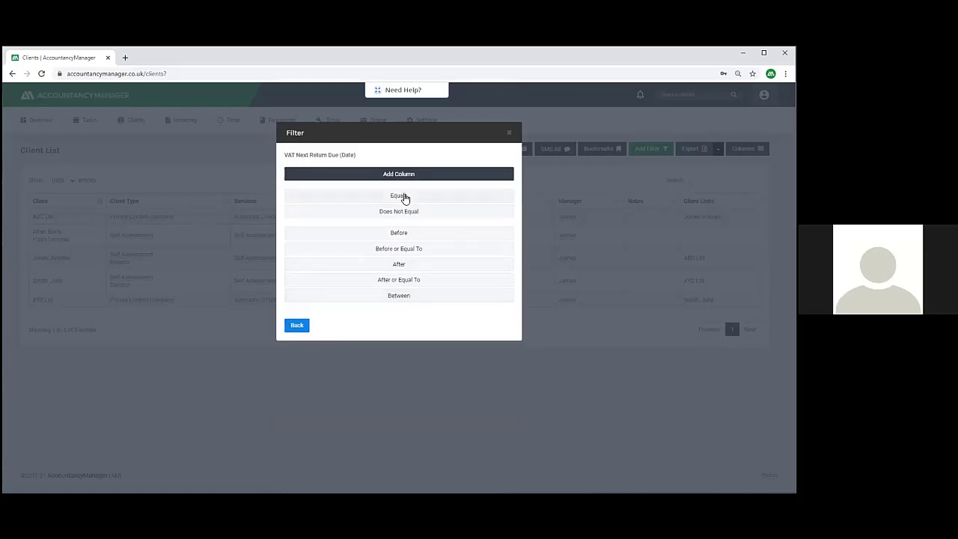
pyautogui.click(420, 256)
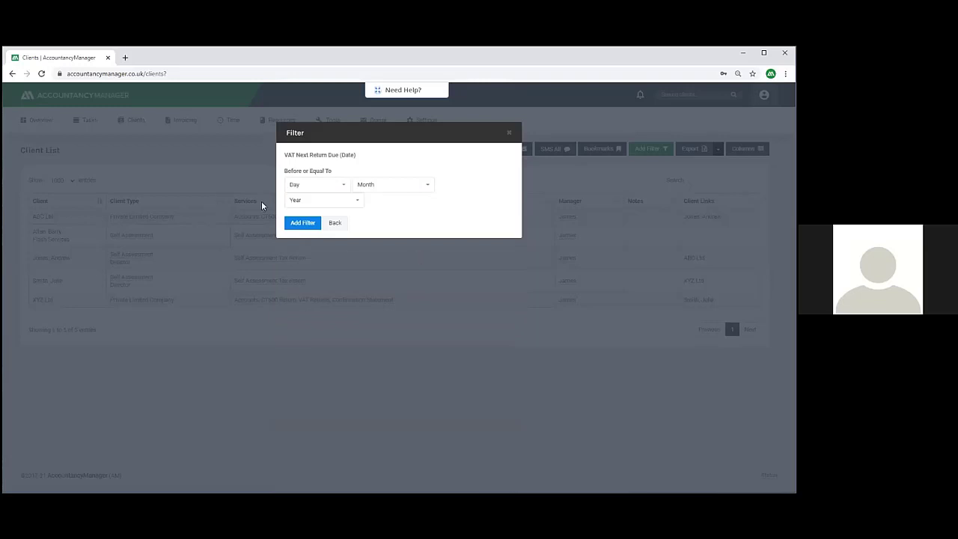
# Set the VAT Next Return Due filter date to 31 Mar 2021 and apply the filter to the client list
pyautogui.click(341, 186)
pyautogui.scroll(-3, 300, 245)
pyautogui.scroll(-5, 300, 245)
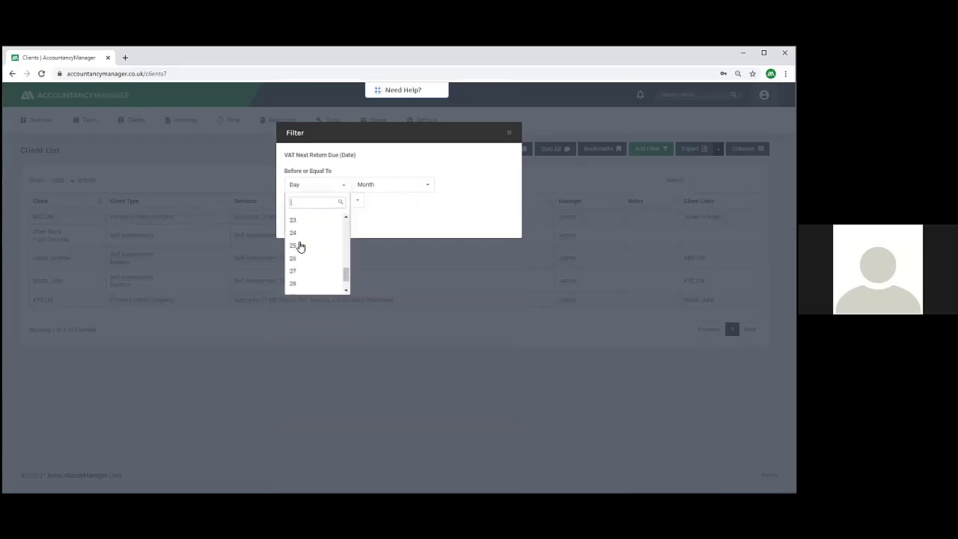
pyautogui.click(304, 288)
pyautogui.click(395, 185)
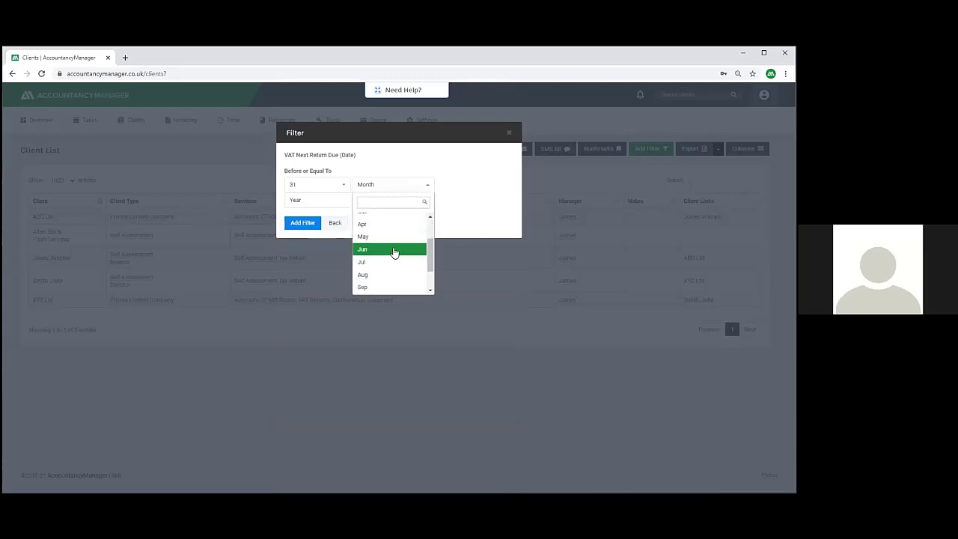
pyautogui.click(367, 257)
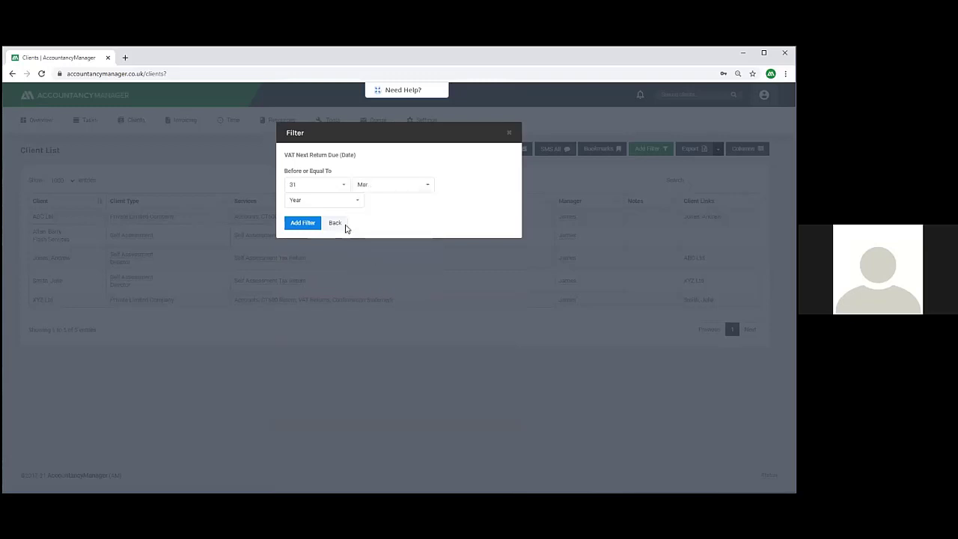
pyautogui.click(333, 204)
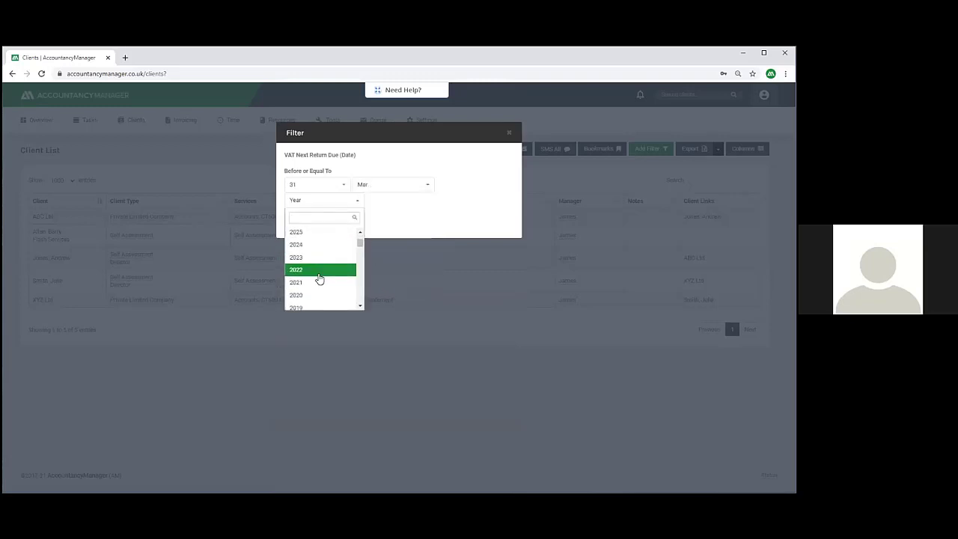
pyautogui.click(318, 282)
pyautogui.click(304, 228)
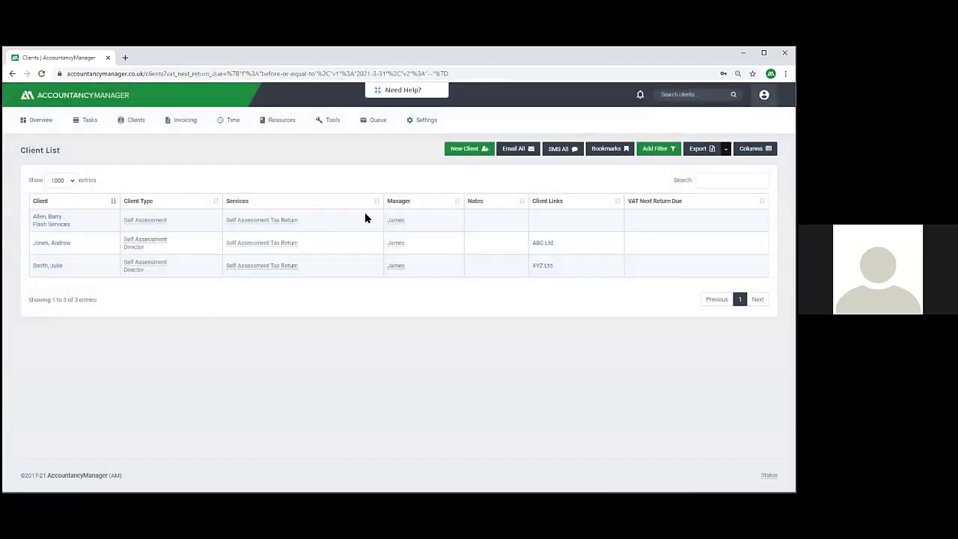
# Clear the VAT return filter from the client list and show the saved bookmarks
pyautogui.click(128, 122)
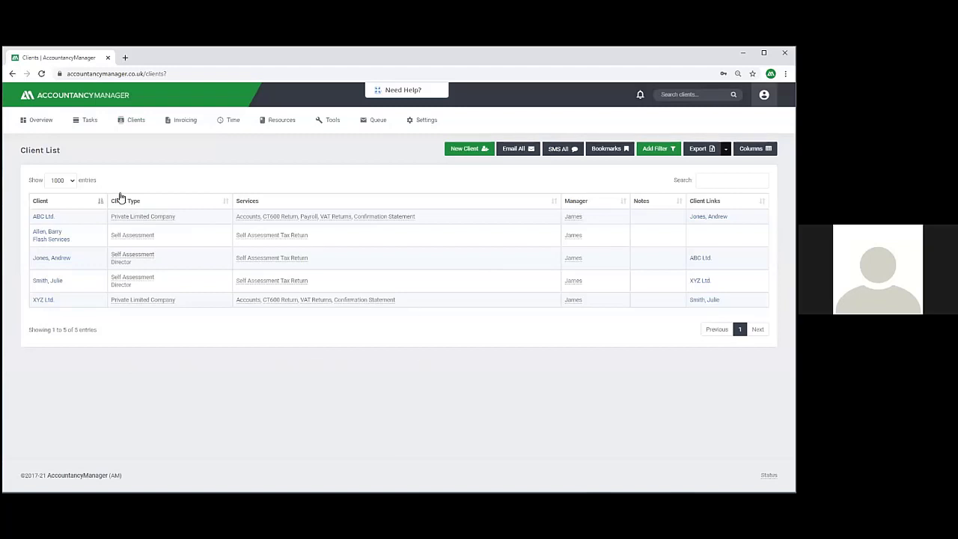
pyautogui.click(611, 150)
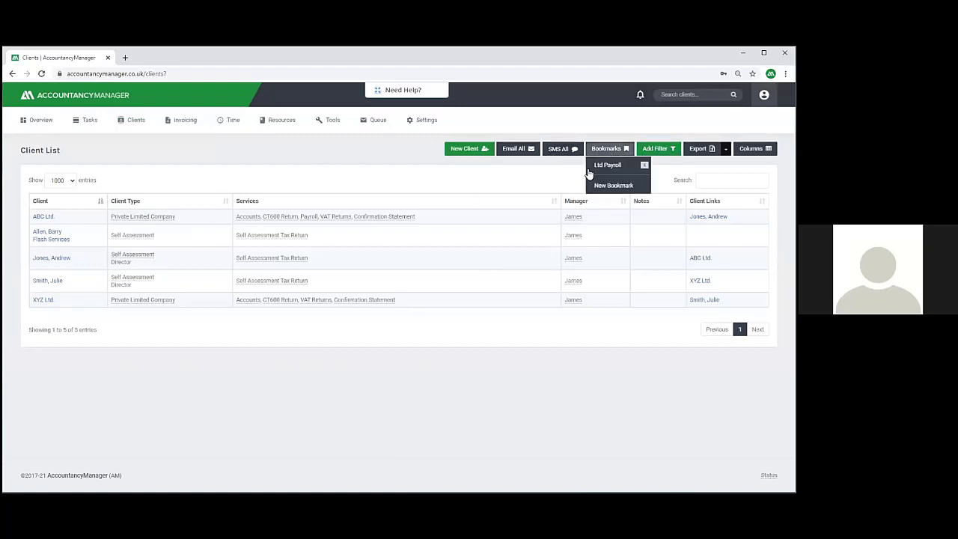
# Apply the Ltd Payroll bookmark and start an email to all listed clients with the subject Your SA Deadline
pyautogui.click(605, 165)
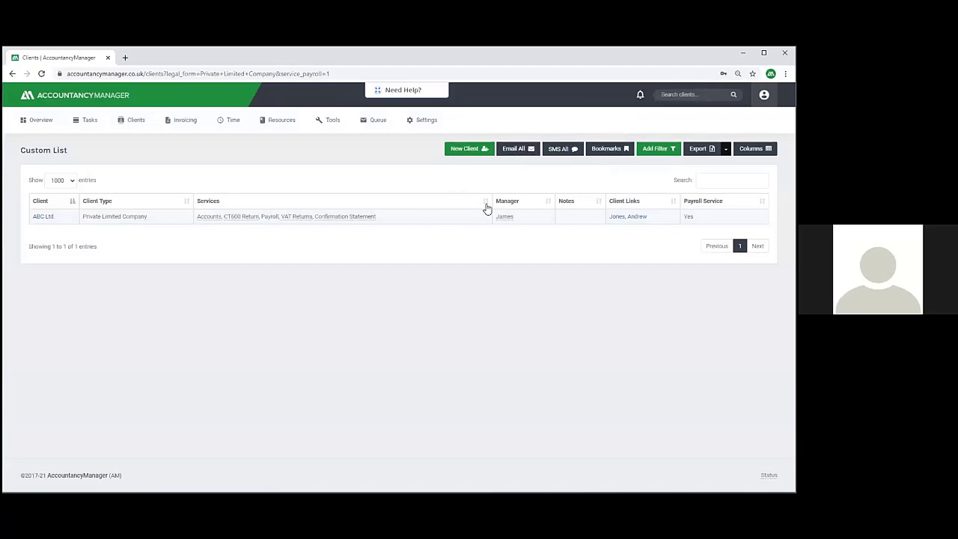
pyautogui.click(527, 149)
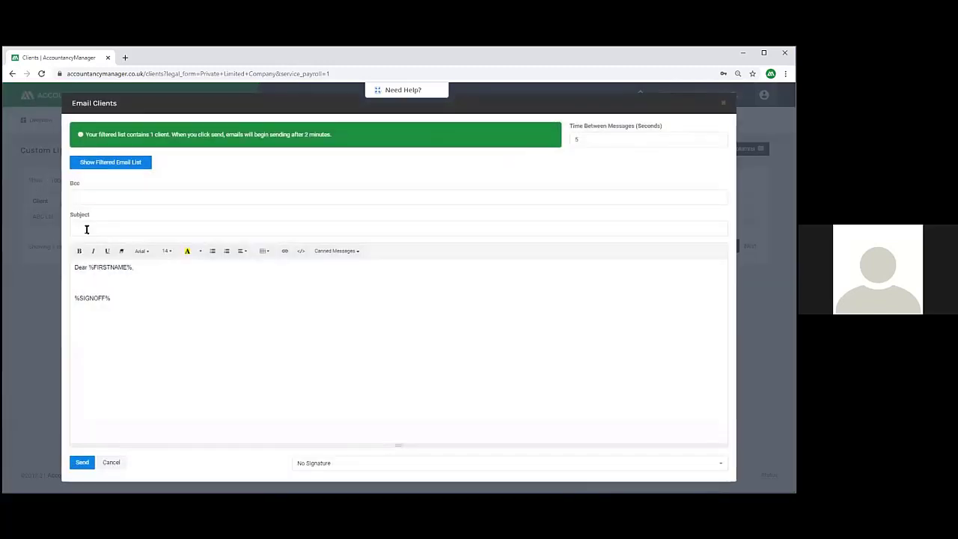
pyautogui.click(90, 226)
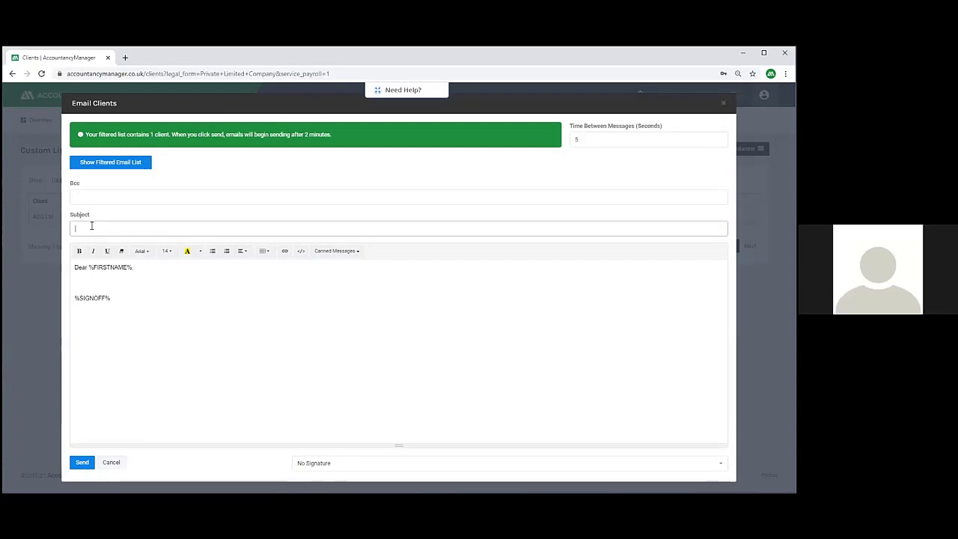
pyautogui.write('Your SA Deadline')
# Write "Your SA Deadline has been extended" between the greeting and the sign-off of the client email and send it
pyautogui.click(87, 283)
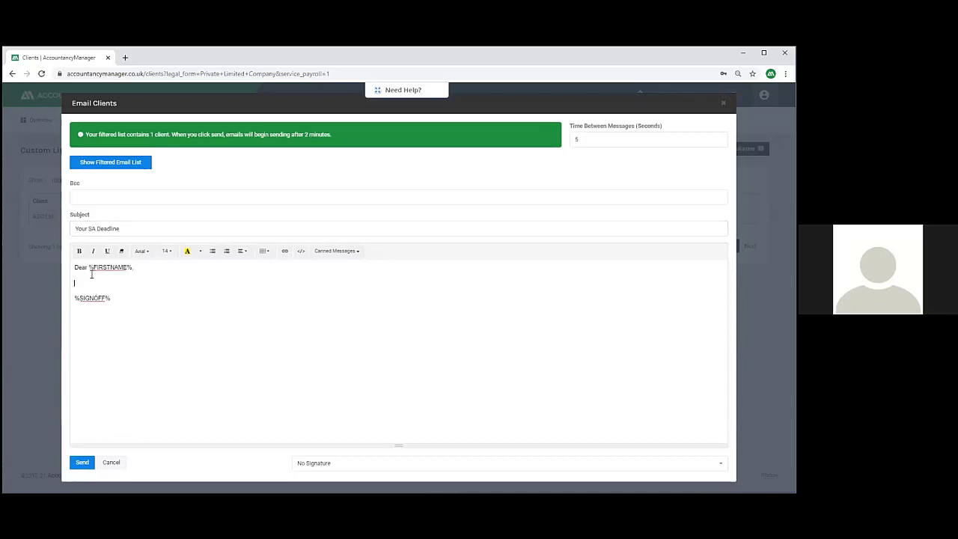
pyautogui.moveTo(89, 267); pyautogui.dragTo(142, 274)
pyautogui.moveTo(74, 298); pyautogui.dragTo(112, 299)
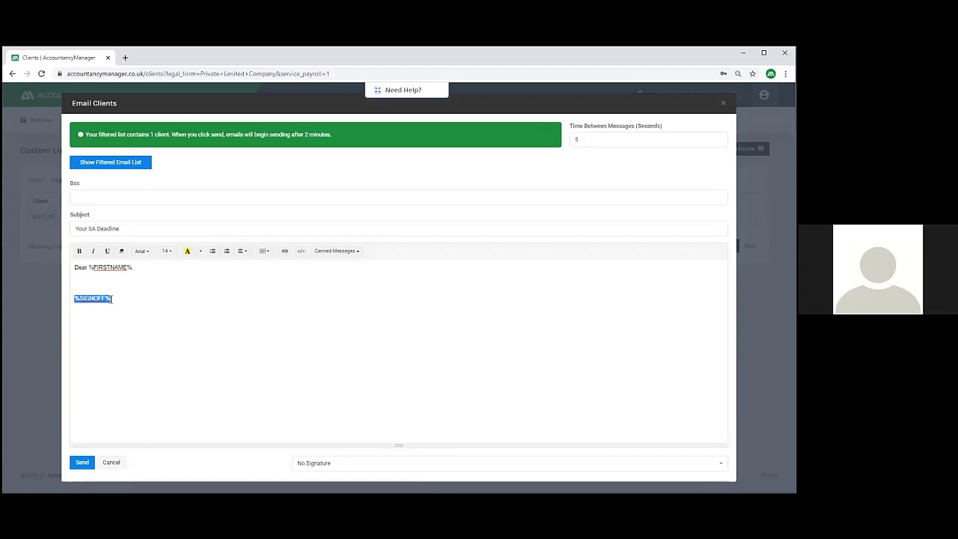
pyautogui.click(98, 281)
pyautogui.write('Your SA Deadline has')
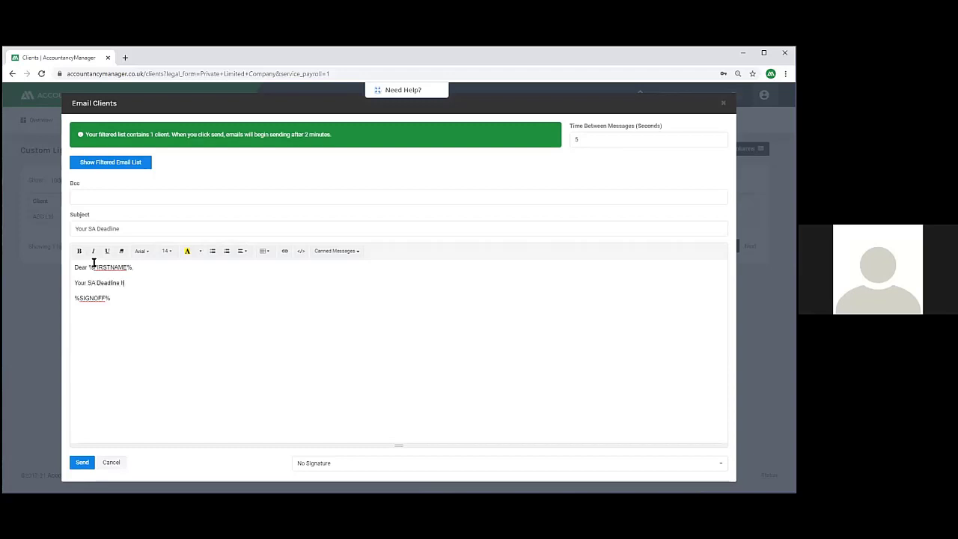
pyautogui.write(' mo')
pyautogui.press('BackSpace')
pyautogui.write('been extended')
pyautogui.click(89, 466)
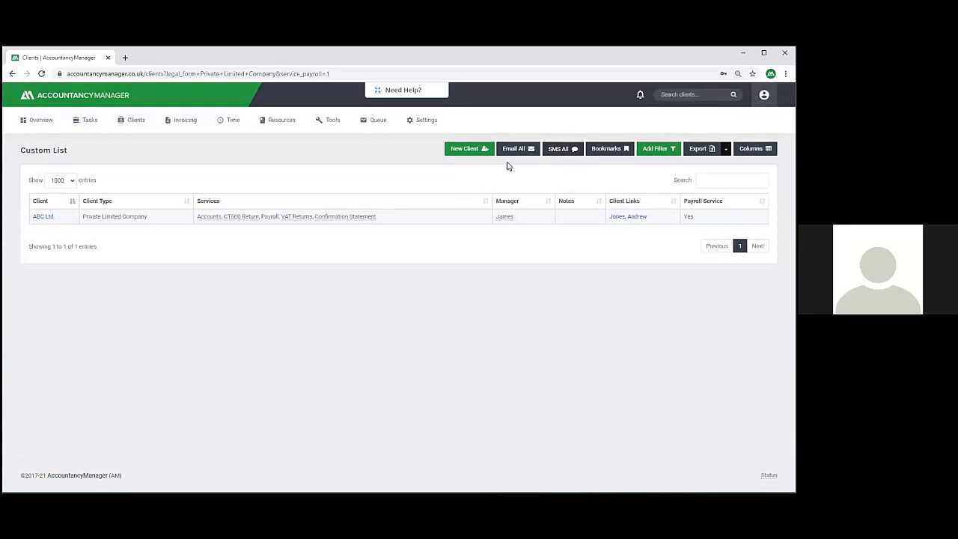
# Return to the full client list and start a new client record
pyautogui.click(139, 124)
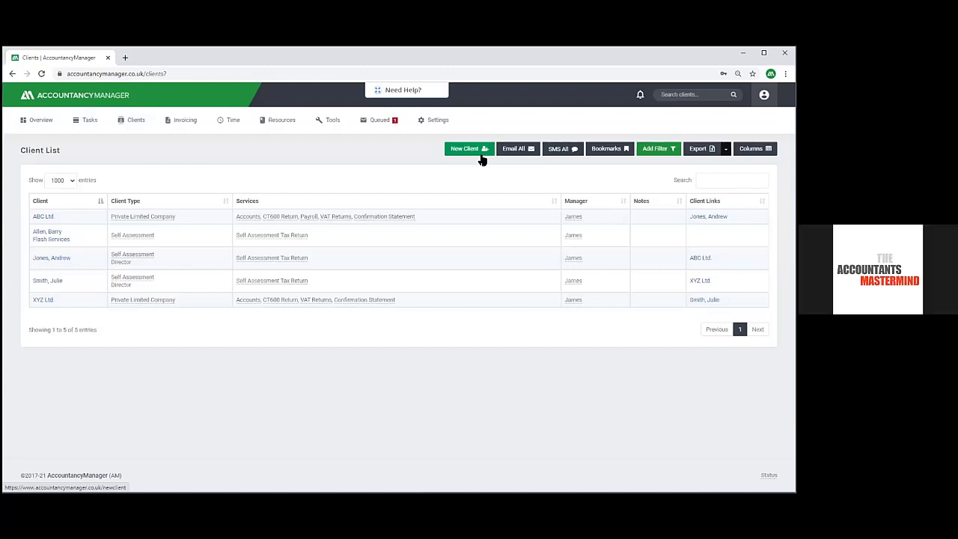
pyautogui.click(477, 152)
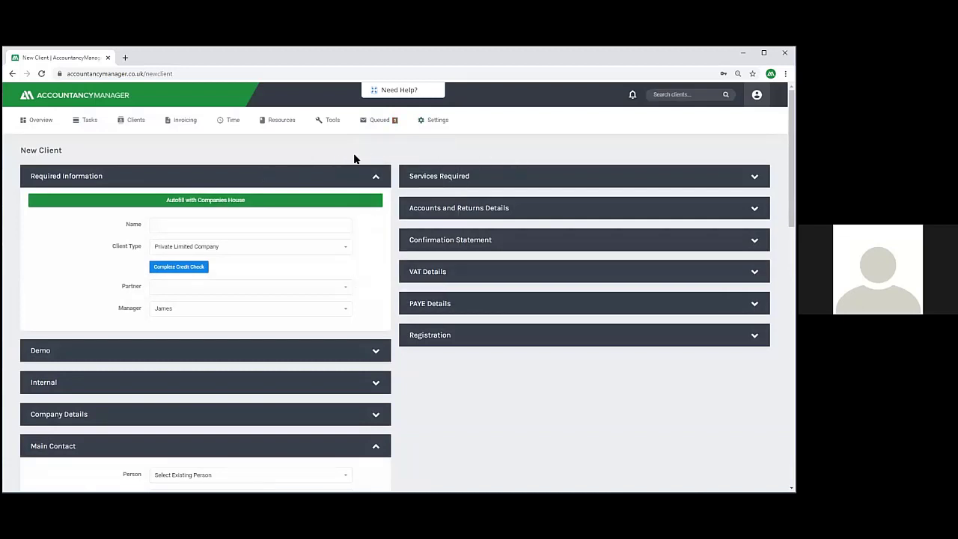
pyautogui.scroll(-1, 458, 172)
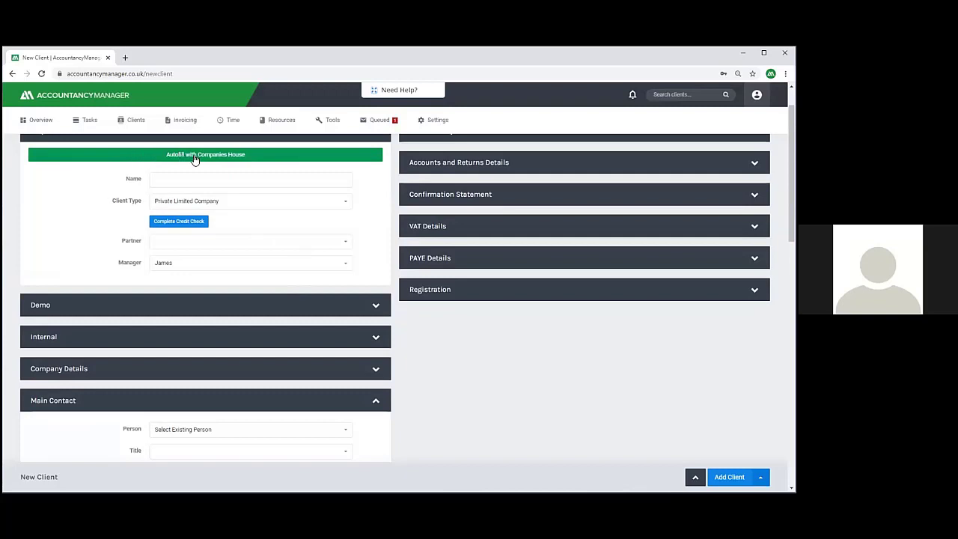
# Search Companies House for shq from the new client form and open the SHQ LTD result incorporated on 23 April 2009
pyautogui.click(254, 158)
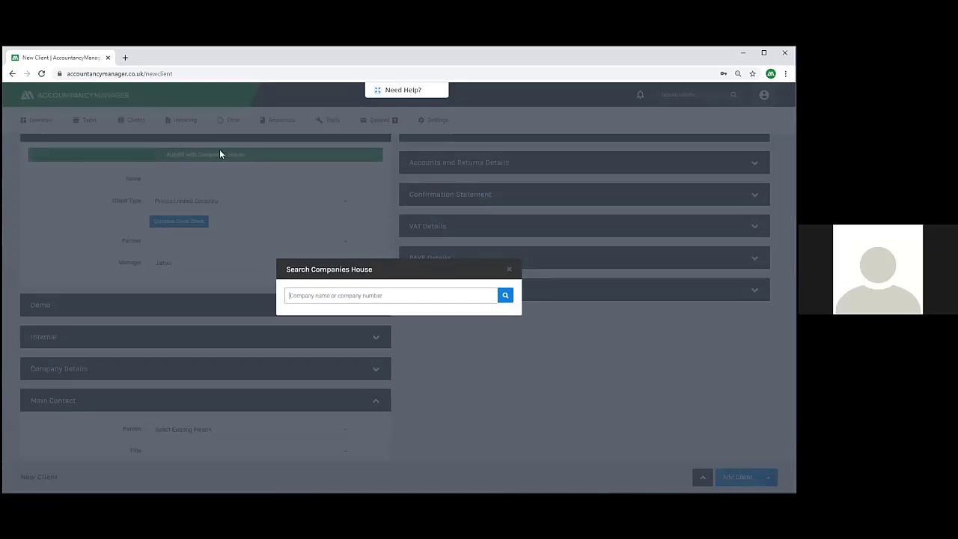
pyautogui.write('shq')
pyautogui.click(506, 296)
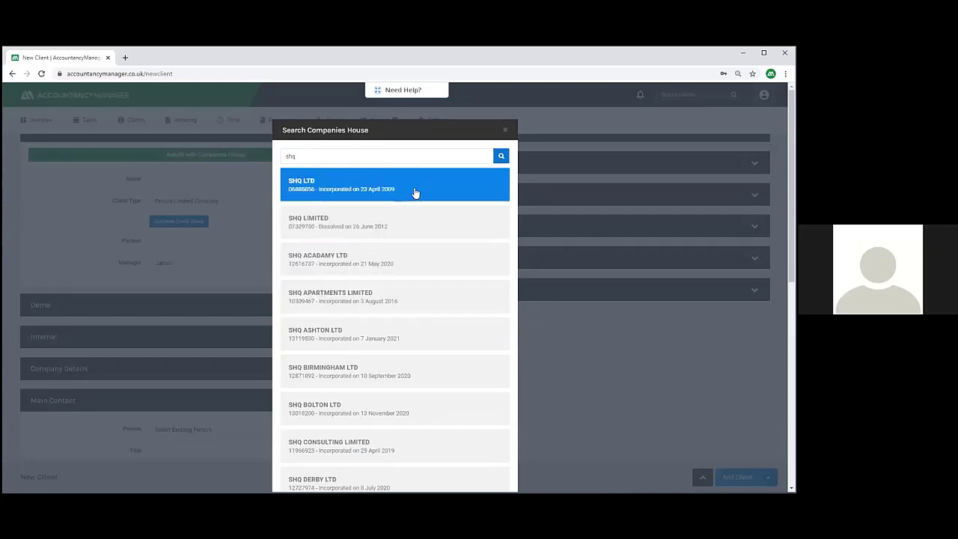
pyautogui.click(345, 186)
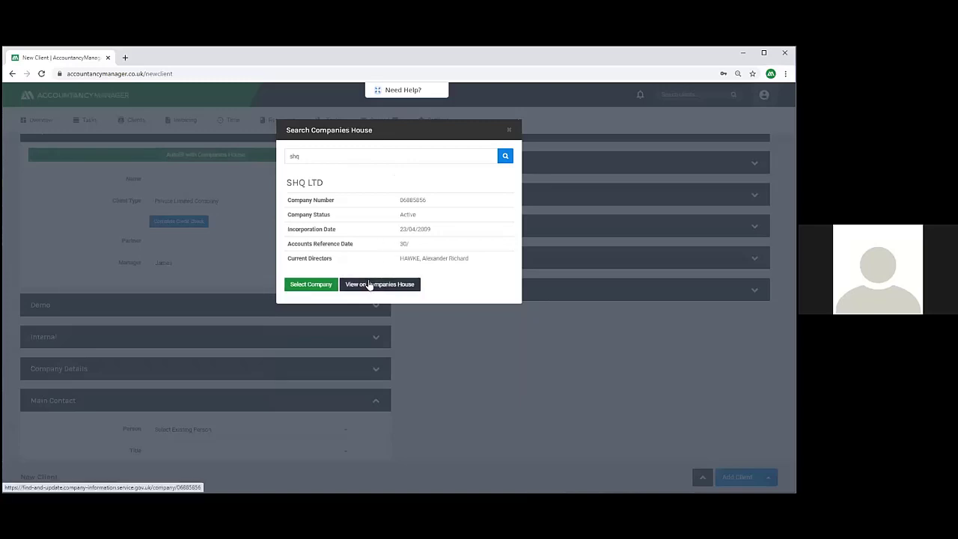
# View the SHQ LTD overview on the Companies House website and return to the new client form
pyautogui.click(369, 285)
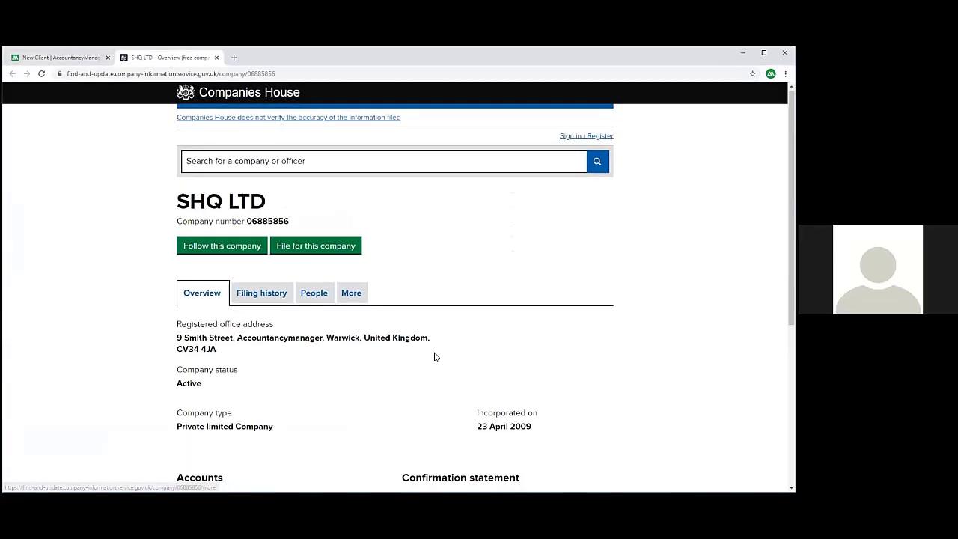
pyautogui.scroll(-2, 434, 356)
pyautogui.scroll(2, 434, 356)
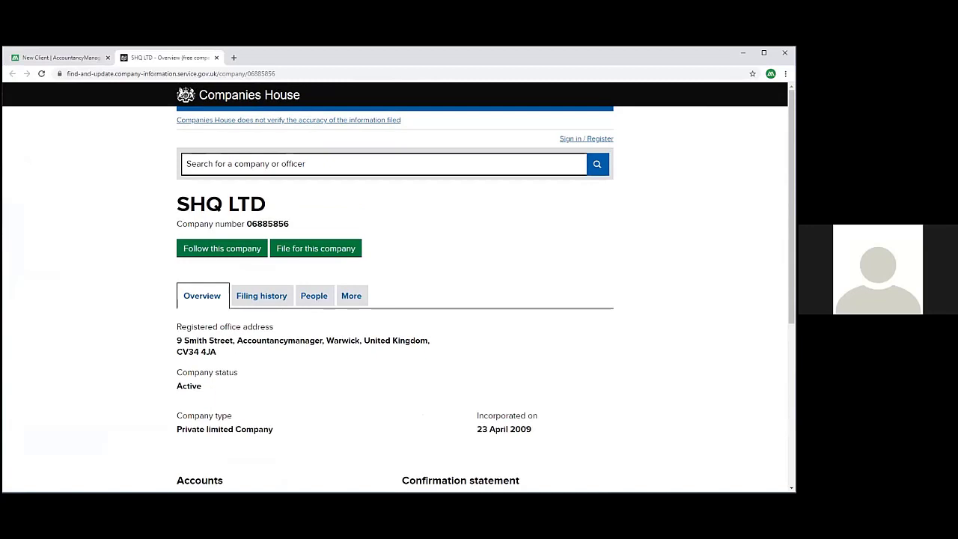
pyautogui.click(48, 59)
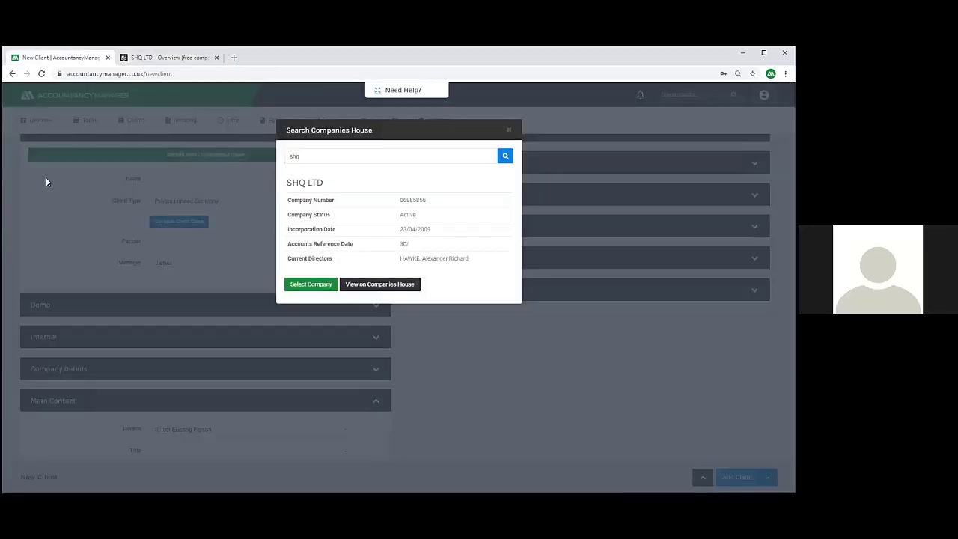
# Autofill the new client with SHQ LTD's Companies House data and use its listed director as the main contact
pyautogui.click(313, 283)
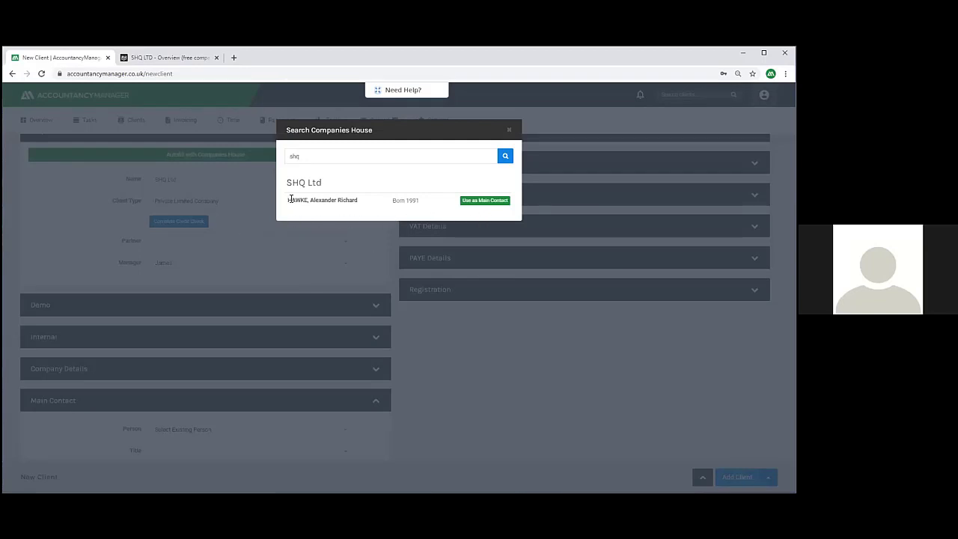
pyautogui.click(468, 204)
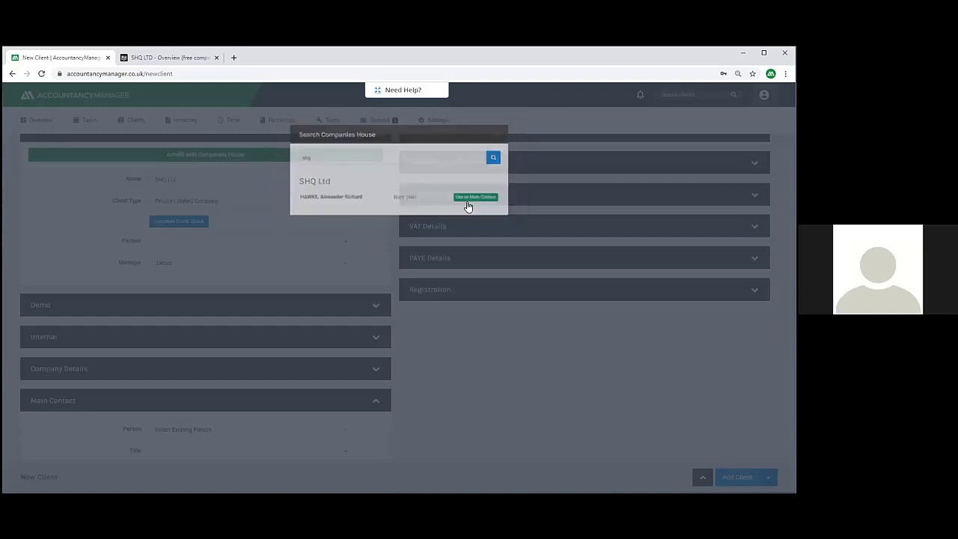
pyautogui.scroll(-3, 438, 289)
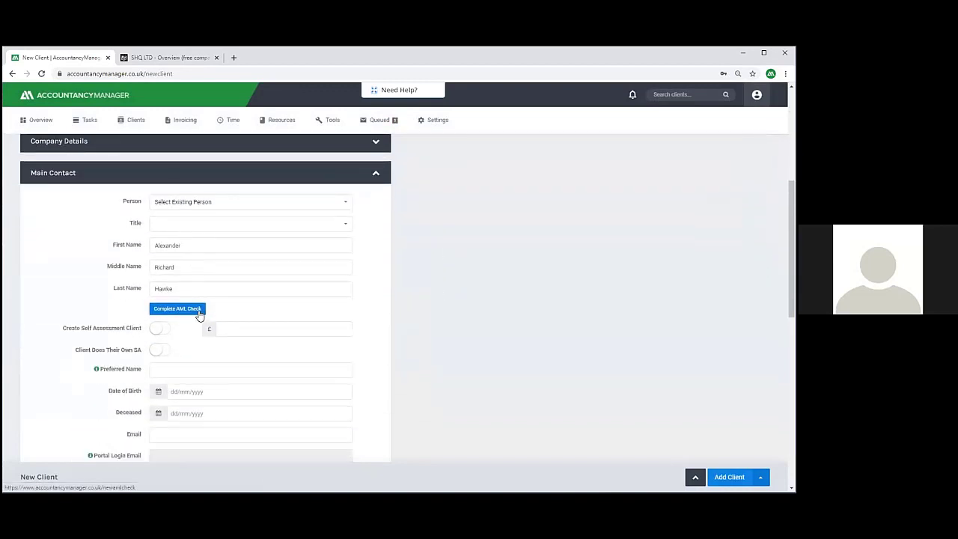
# Examine the autofilled company and main contact details, the credit and AML check options, and the available client pages
pyautogui.scroll(1, 197, 318)
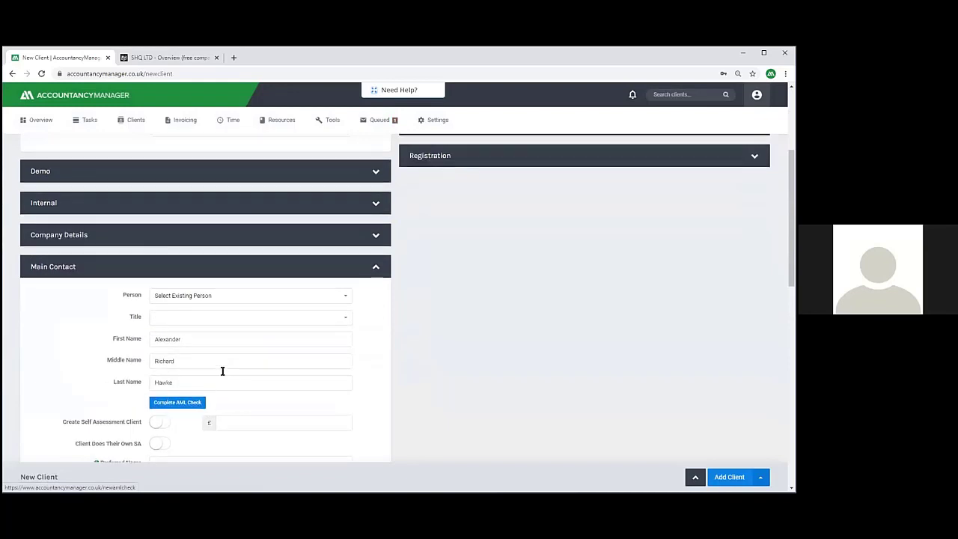
pyautogui.scroll(2, 220, 369)
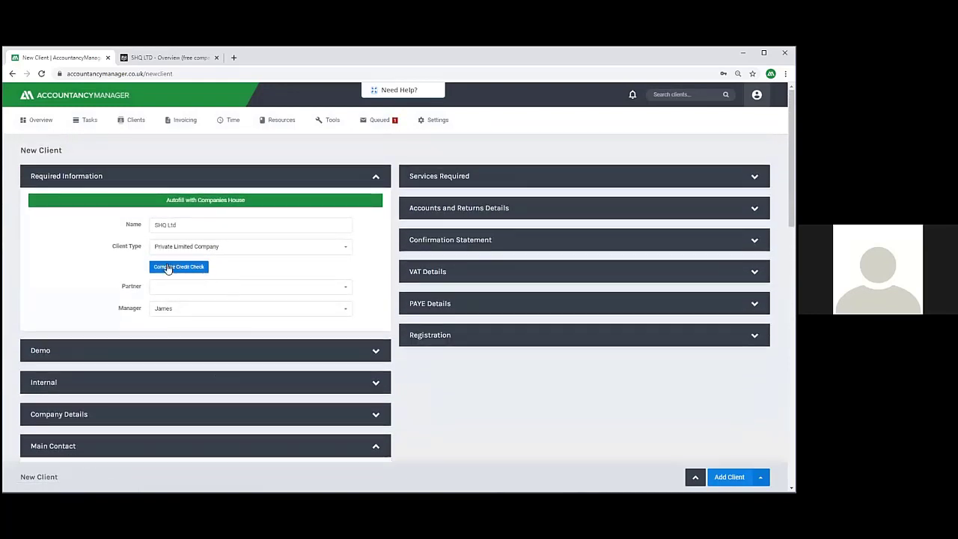
pyautogui.scroll(-2, 205, 274)
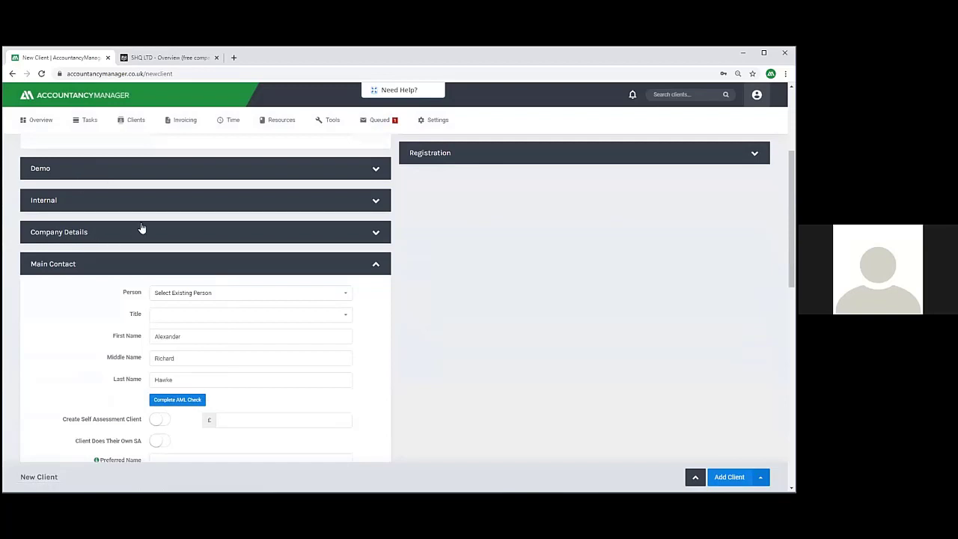
pyautogui.click(134, 122)
pyautogui.scroll(3, 194, 401)
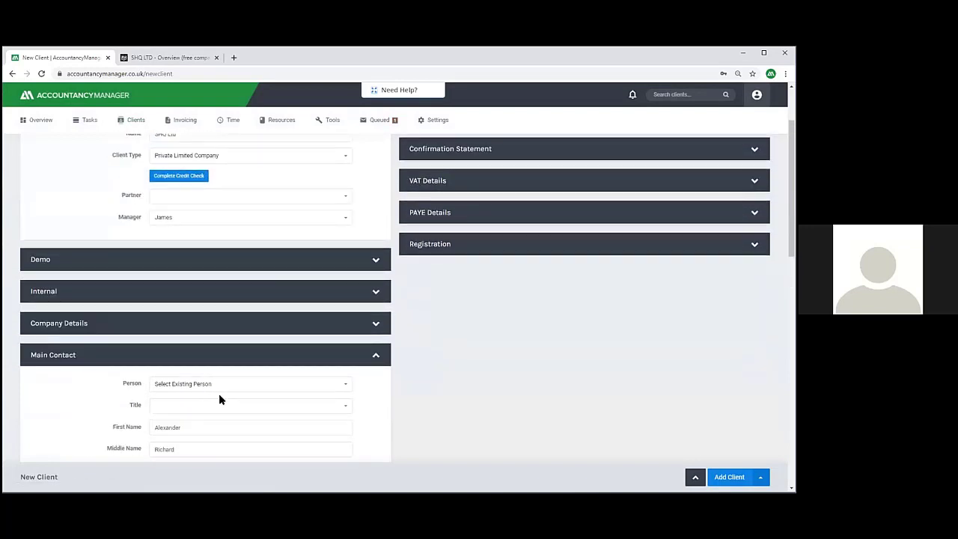
pyautogui.scroll(1, 219, 394)
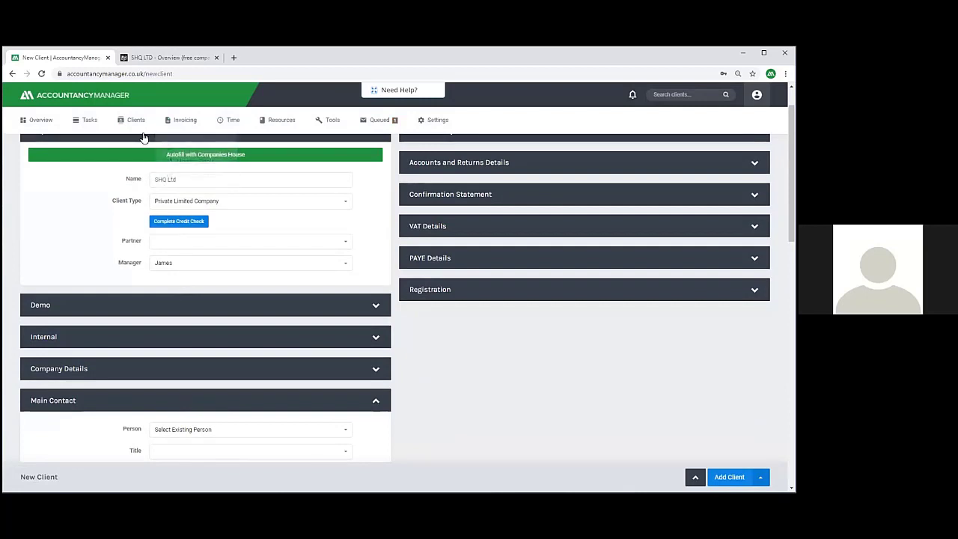
pyautogui.moveTo(140, 136)
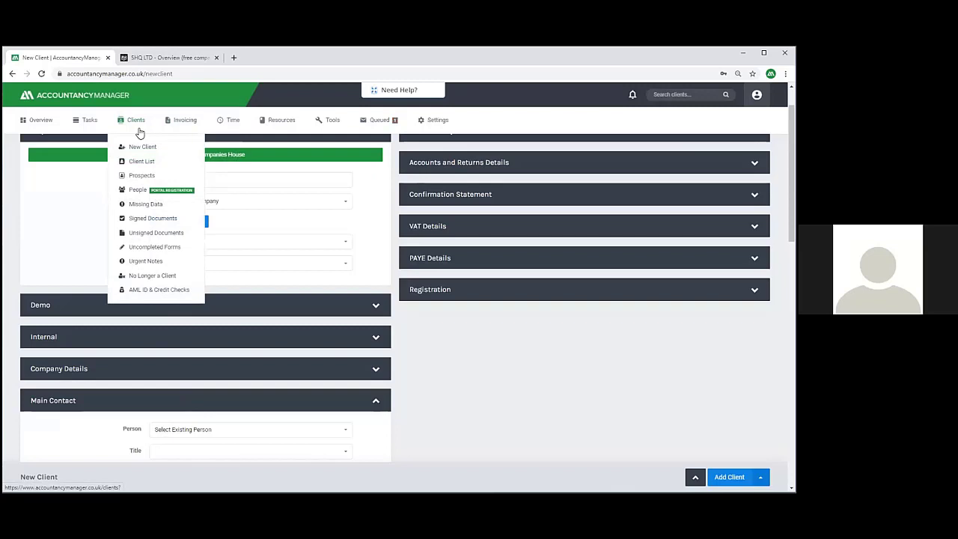
pyautogui.scroll(-4, 229, 231)
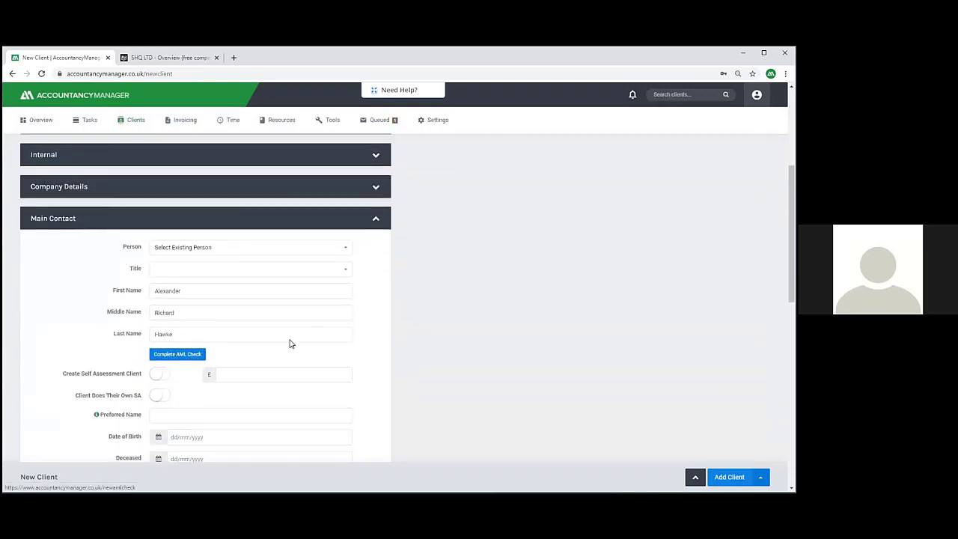
pyautogui.scroll(-2, 321, 333)
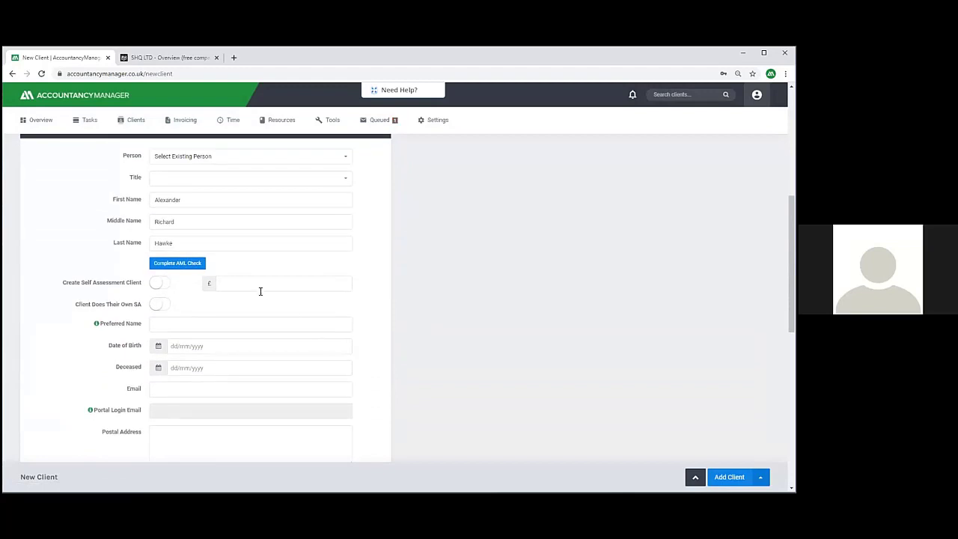
pyautogui.scroll(1, 259, 268)
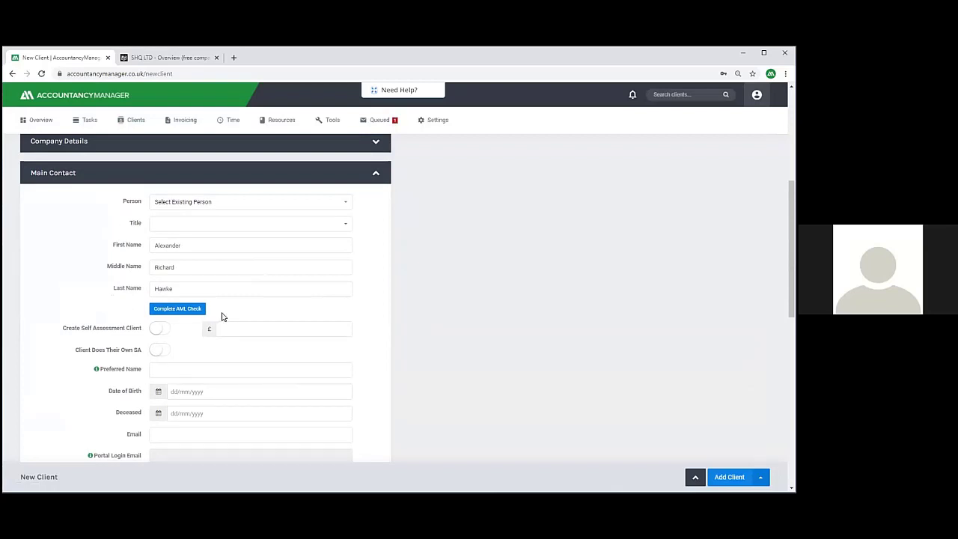
pyautogui.scroll(-1, 222, 316)
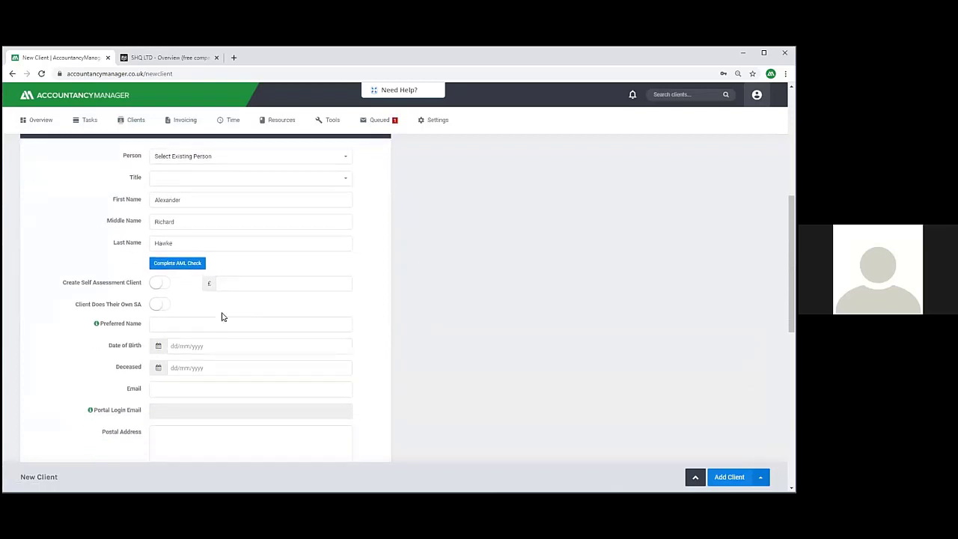
# Enable Create Self Assessment Client for the main contact and set the SA Tax Year to 2020/21
pyautogui.click(152, 288)
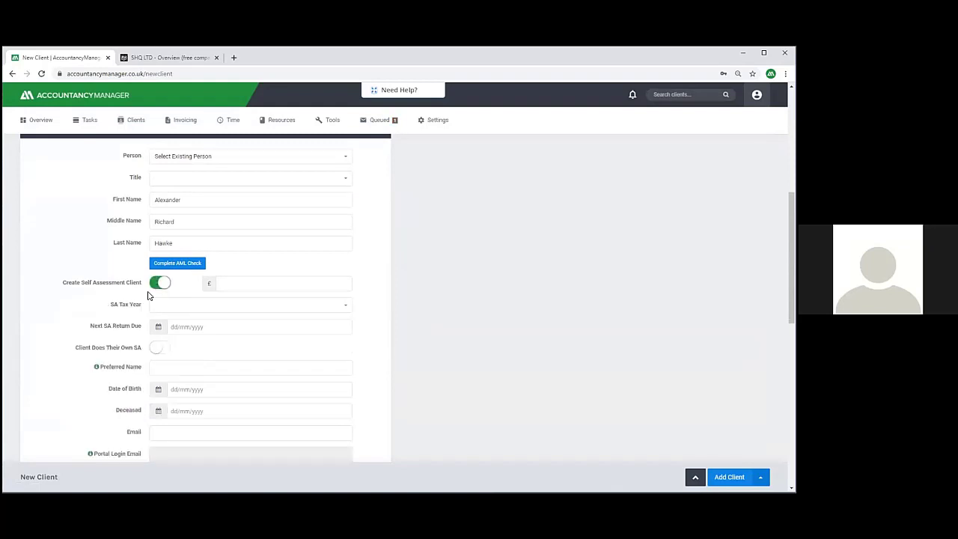
pyautogui.click(247, 304)
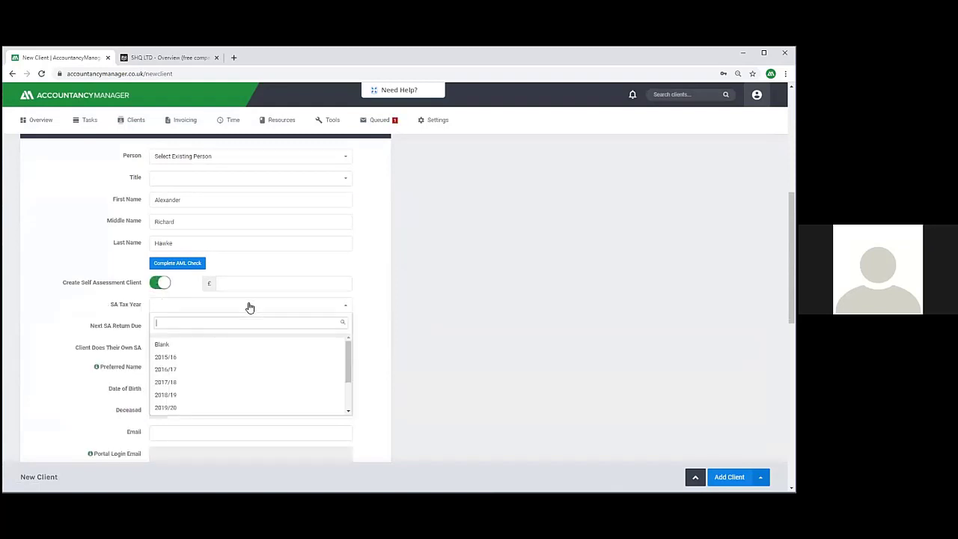
pyautogui.click(212, 407)
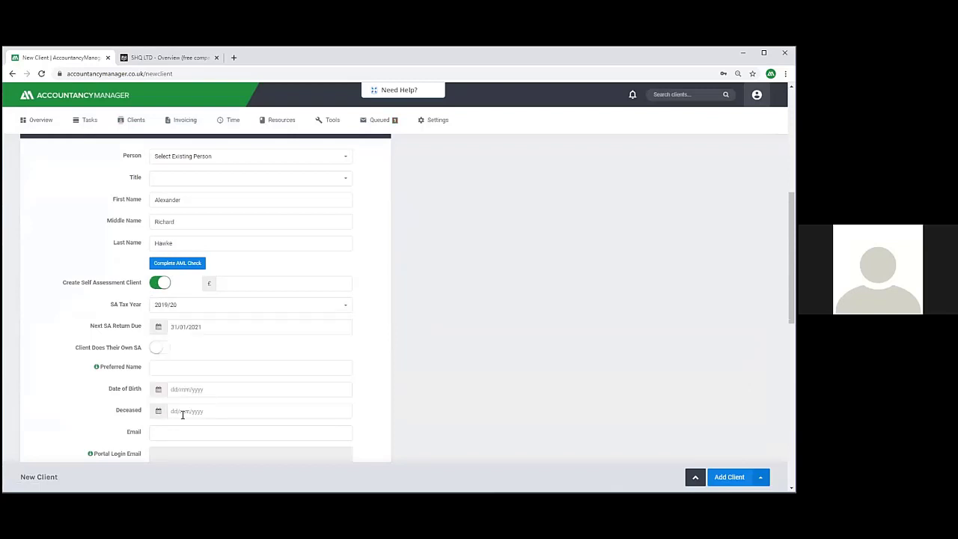
pyautogui.click(196, 305)
pyautogui.scroll(-2, 187, 404)
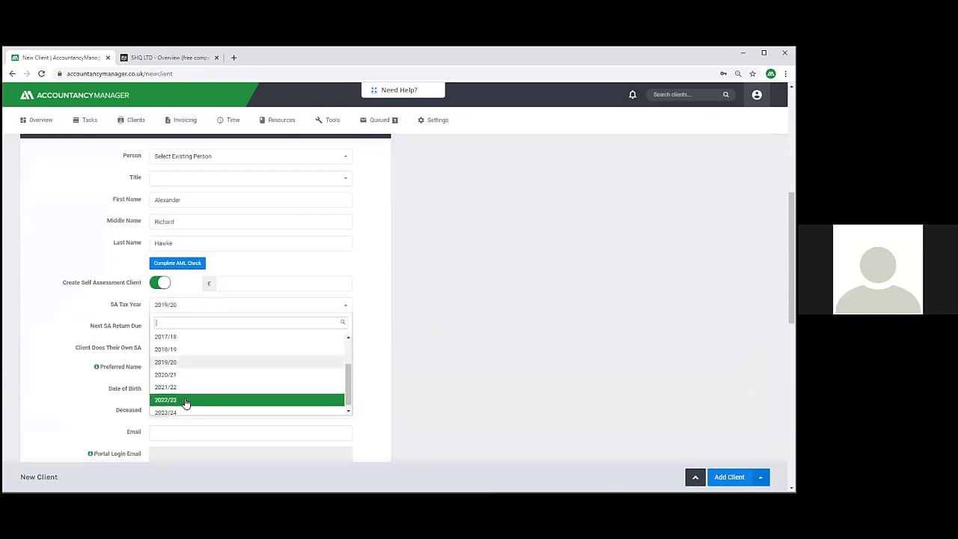
pyautogui.click(181, 375)
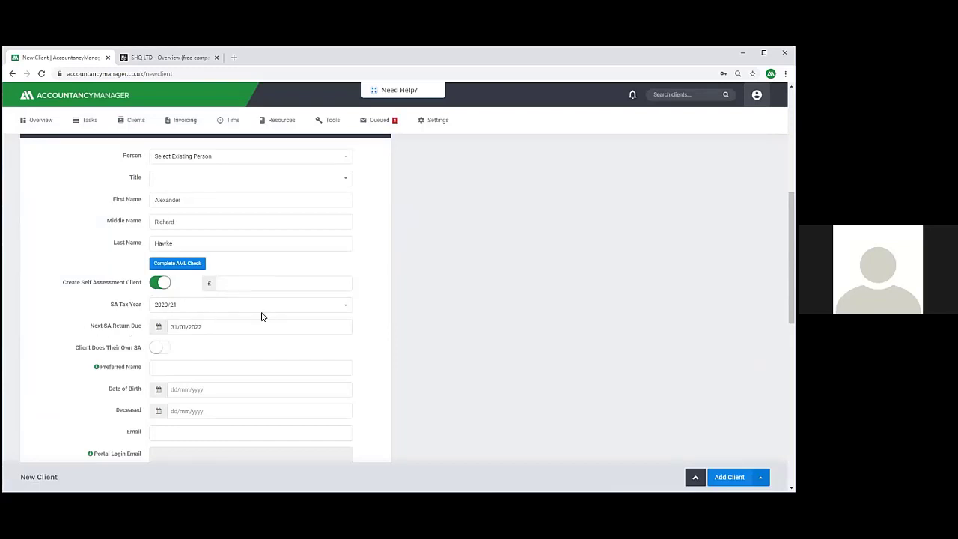
pyautogui.scroll(-1, 261, 317)
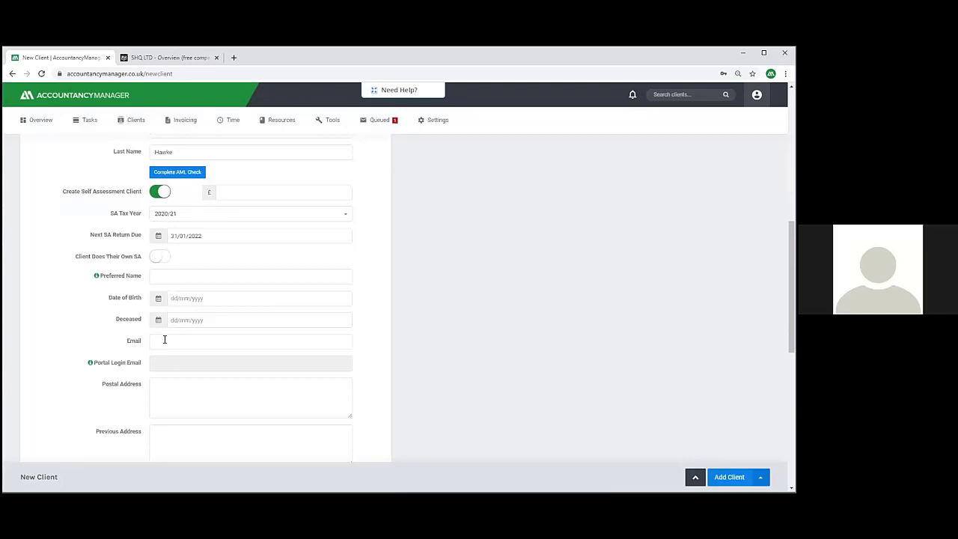
# Enter the main contact's email and enable the Accounts, Bookkeeping, CT600 Return, VAT Returns and Confirmation Statement services for the new client
pyautogui.click(180, 341)
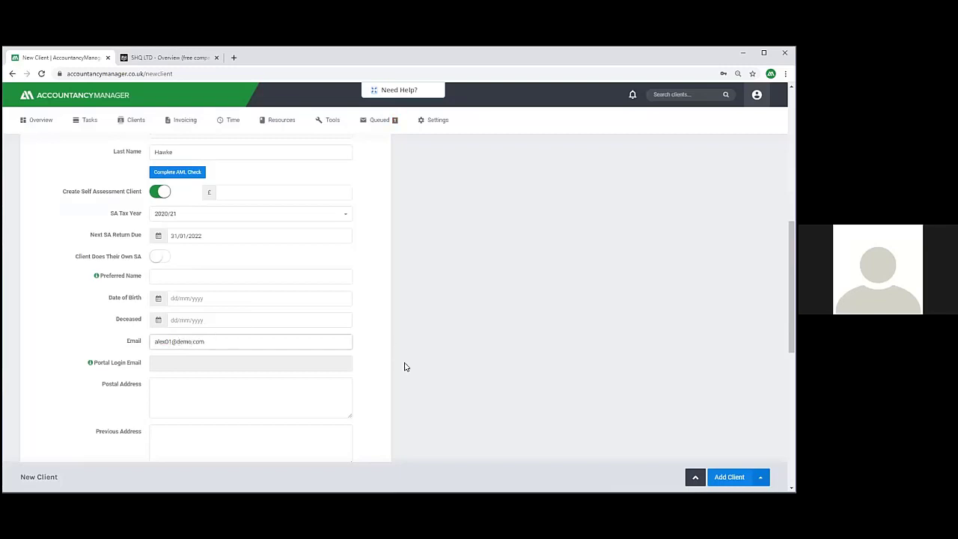
pyautogui.scroll(6, 404, 366)
pyautogui.scroll(1, 444, 353)
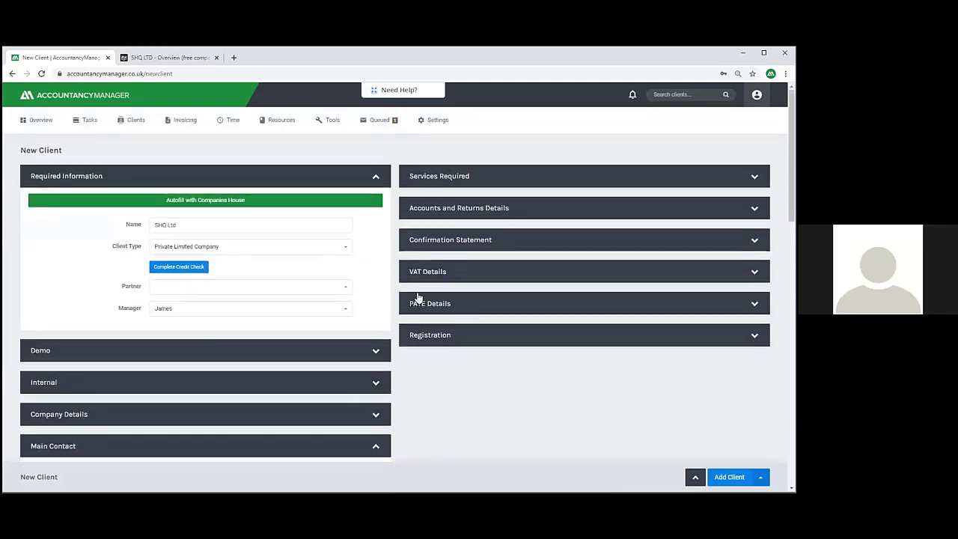
pyautogui.click(458, 177)
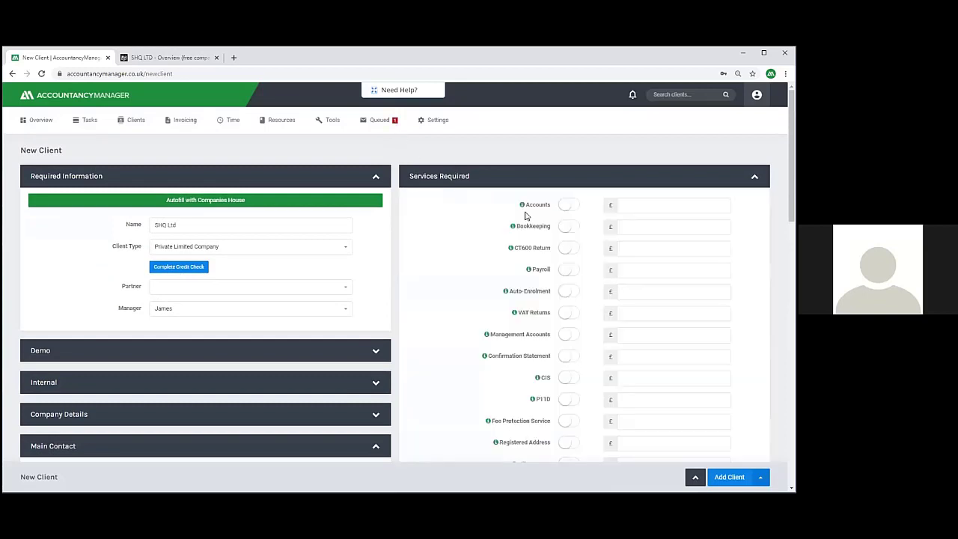
pyautogui.click(568, 207)
pyautogui.click(567, 226)
pyautogui.click(568, 248)
pyautogui.click(567, 312)
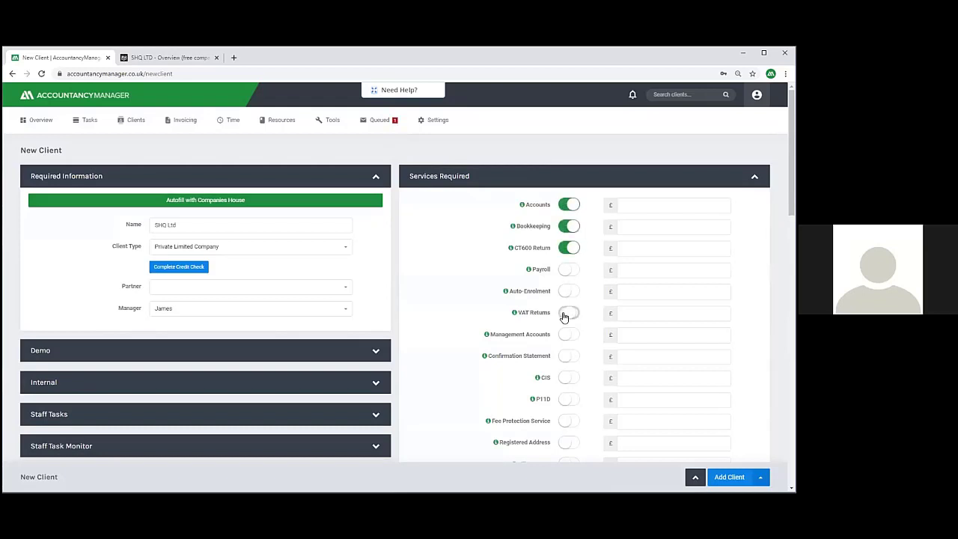
pyautogui.click(569, 356)
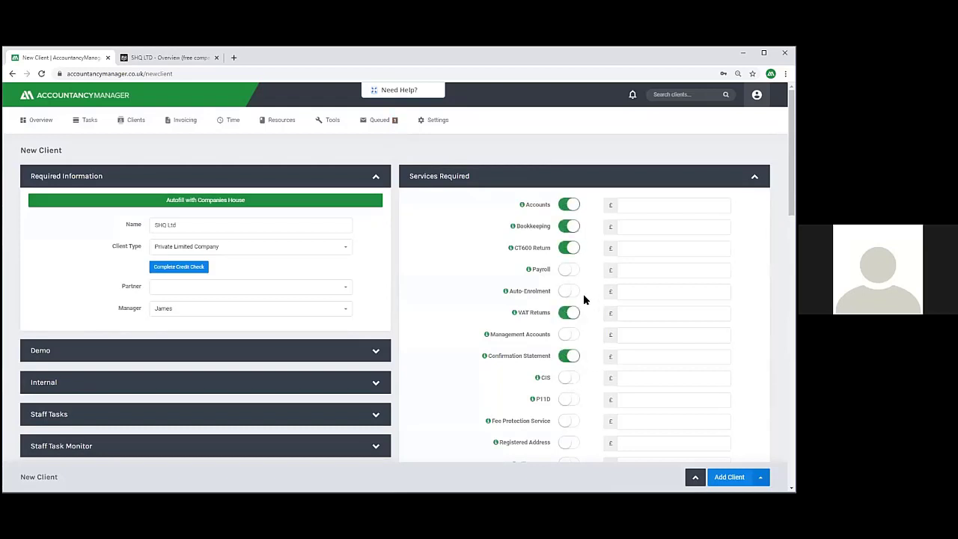
# Examine the list of required services, their individual fee fields, the Main Contact SA entry and the combined pricing options
pyautogui.scroll(-1, 633, 230)
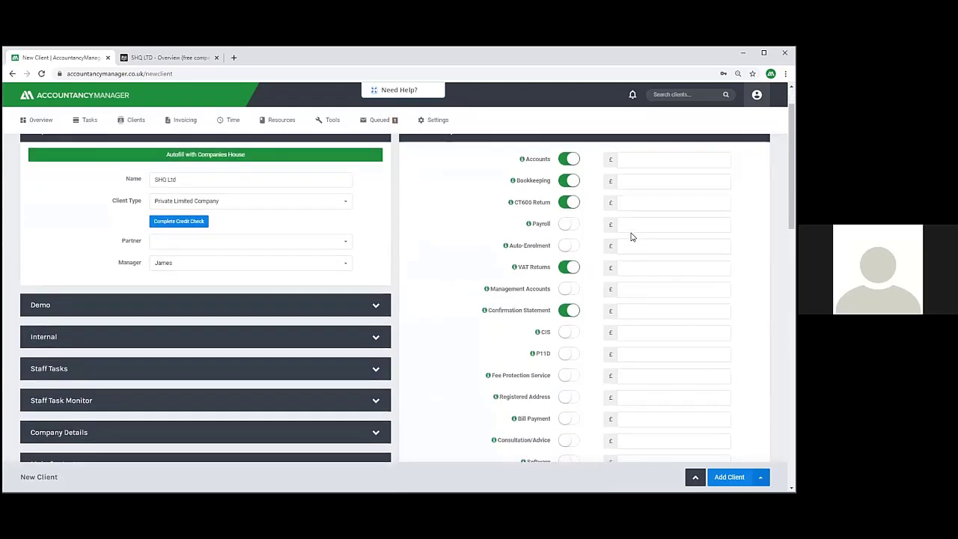
pyautogui.scroll(-1, 606, 246)
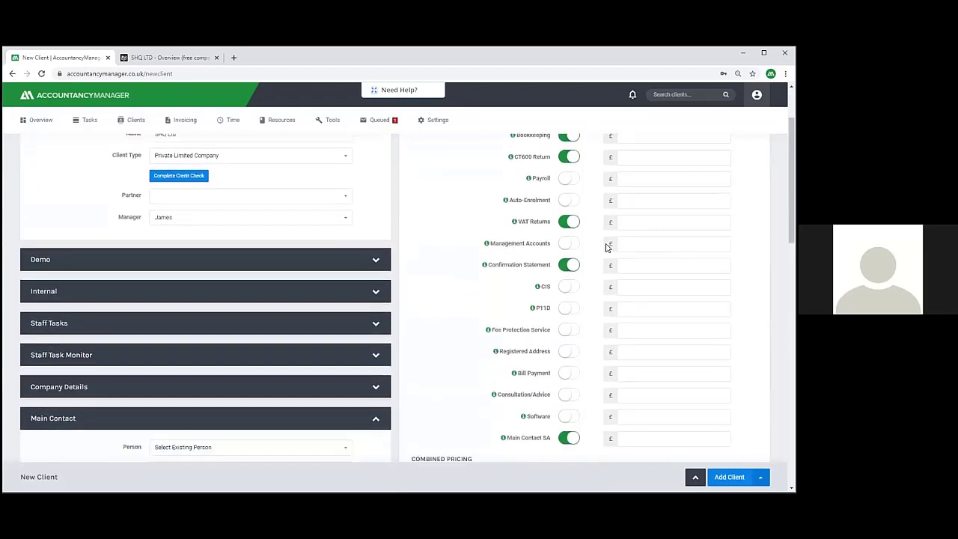
pyautogui.scroll(2, 606, 246)
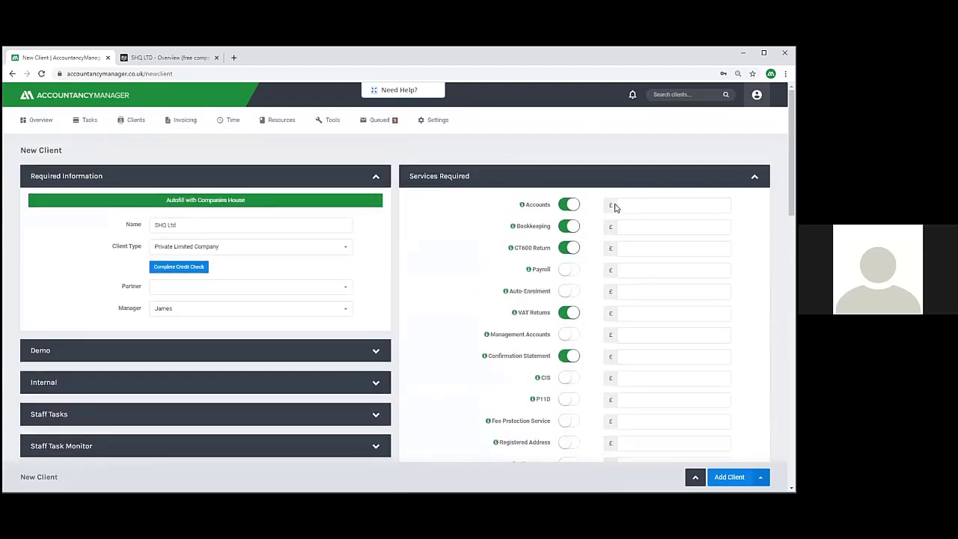
pyautogui.click(627, 205)
pyautogui.click(627, 225)
pyautogui.click(631, 249)
pyautogui.click(630, 316)
pyautogui.click(488, 277)
pyautogui.scroll(-4, 608, 218)
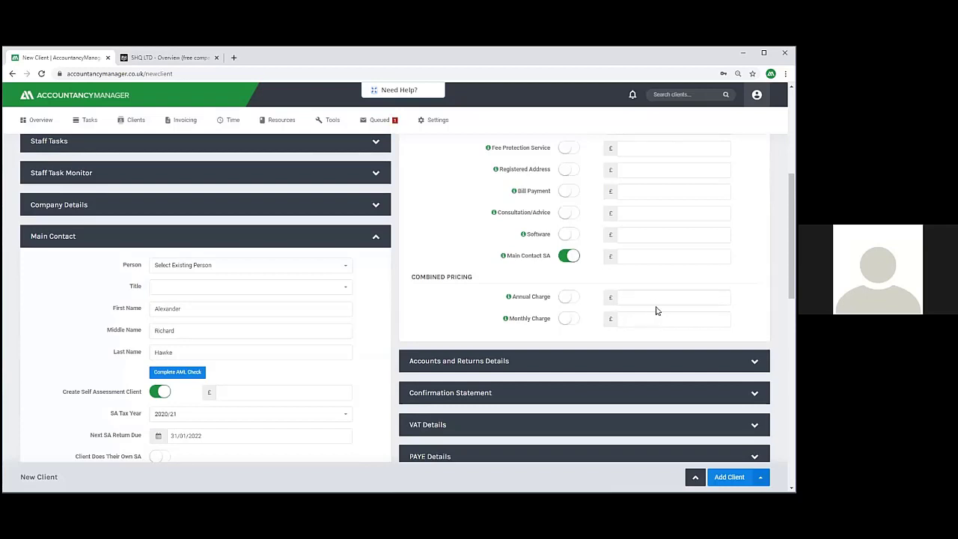
pyautogui.scroll(4, 657, 310)
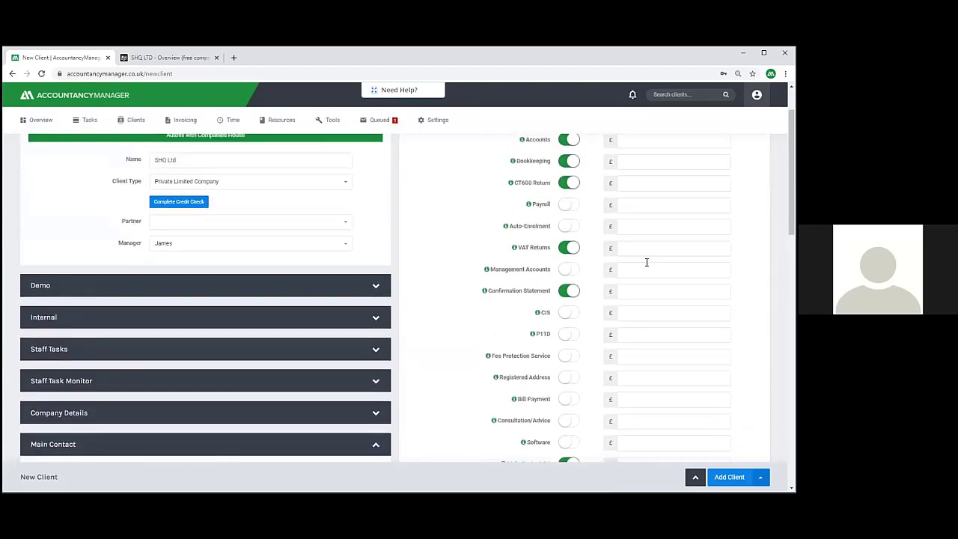
pyautogui.scroll(1, 647, 262)
pyautogui.click(640, 226)
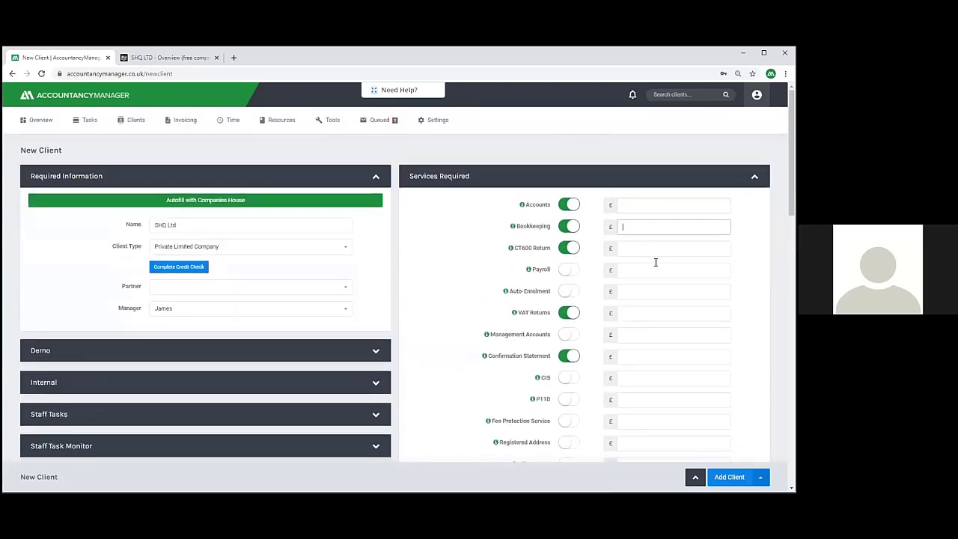
pyautogui.scroll(-3, 654, 269)
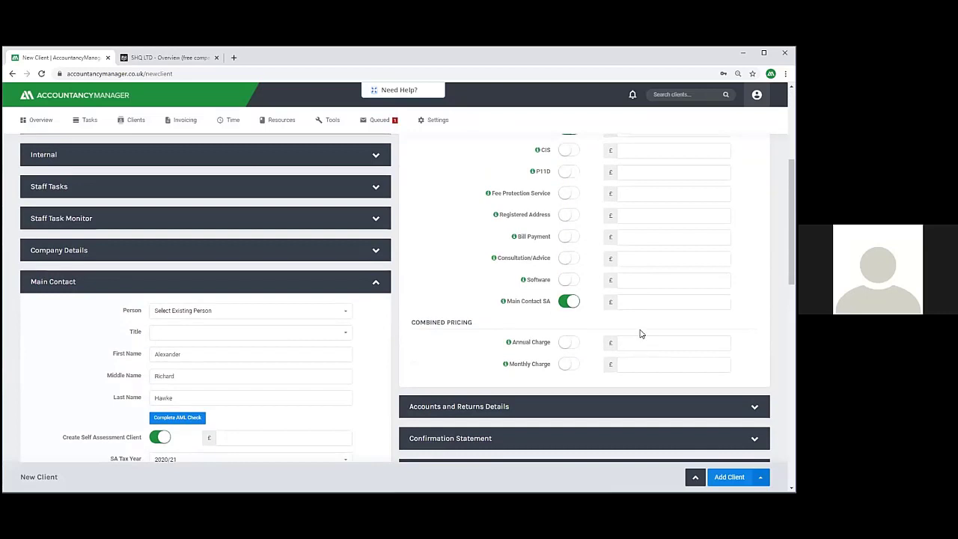
pyautogui.scroll(3, 640, 333)
# Set the service fees to £250 Accounts, £300 Bookkeeping, £120 CT600 Return, £500 VAT Returns, £75 Confirmation Statement and £250 Main Contact SA
pyautogui.click(634, 206)
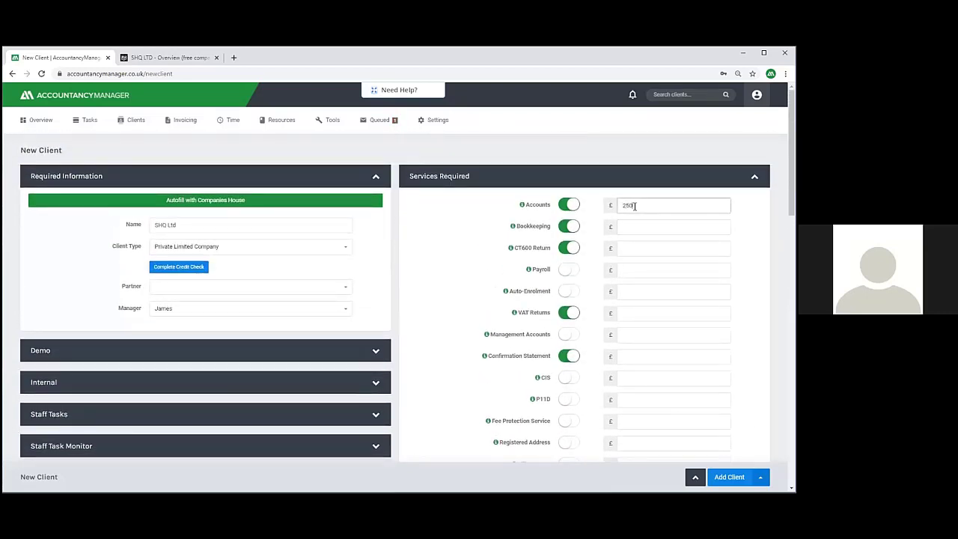
pyautogui.click(628, 226)
pyautogui.write('300')
pyautogui.click(628, 249)
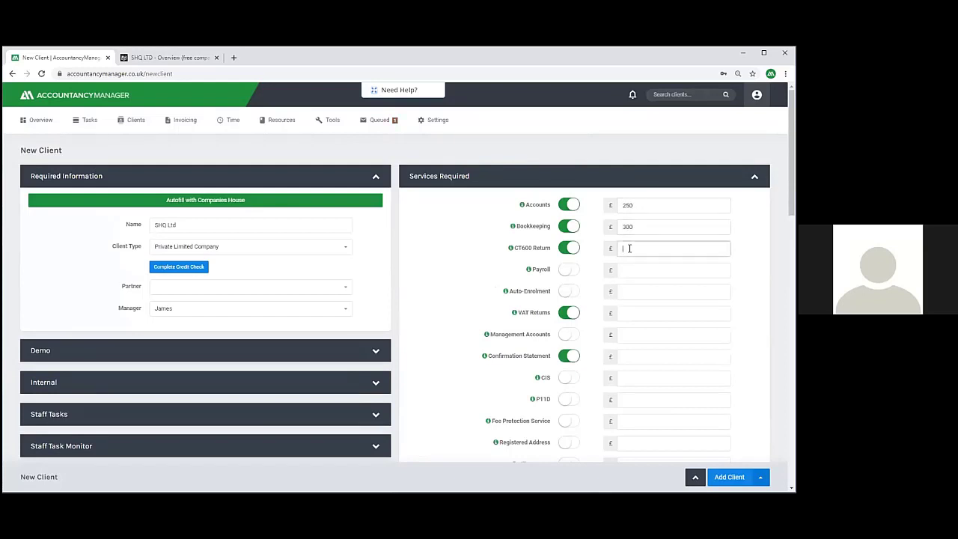
pyautogui.click(640, 313)
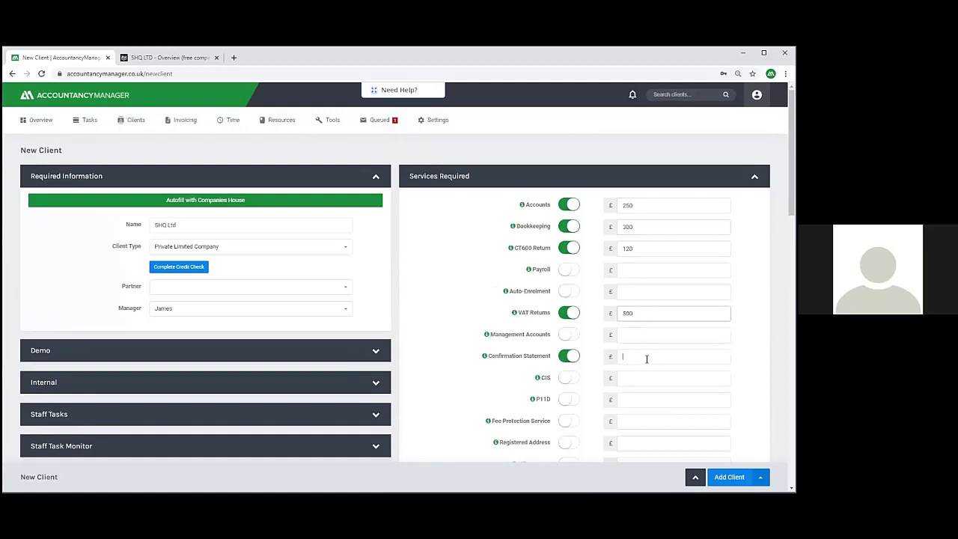
pyautogui.click(462, 367)
pyautogui.scroll(-2, 591, 274)
pyautogui.scroll(-1, 621, 342)
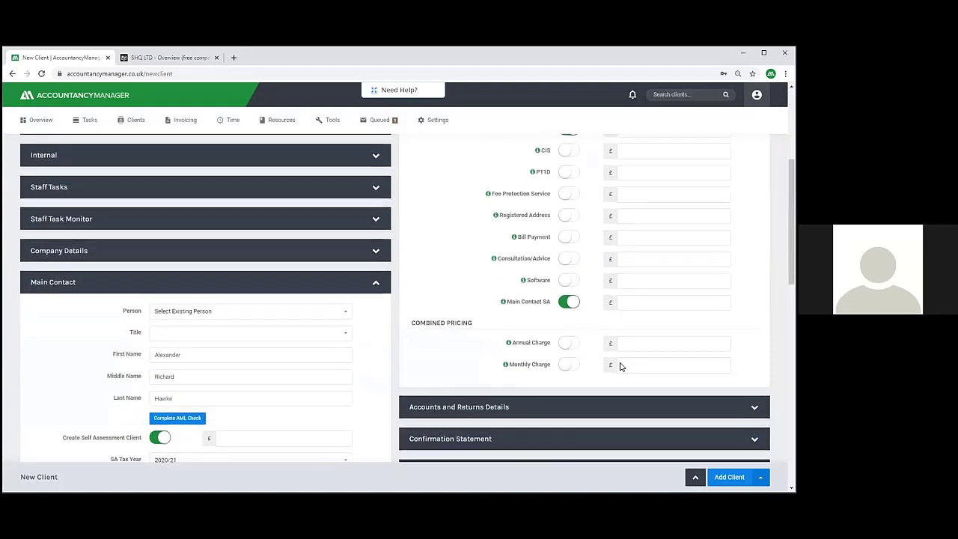
pyautogui.click(633, 302)
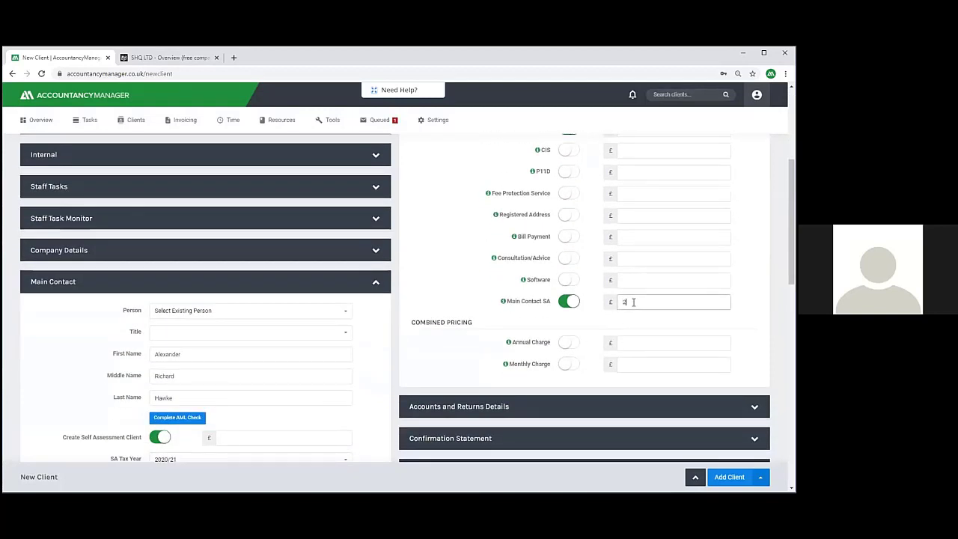
pyautogui.click(598, 341)
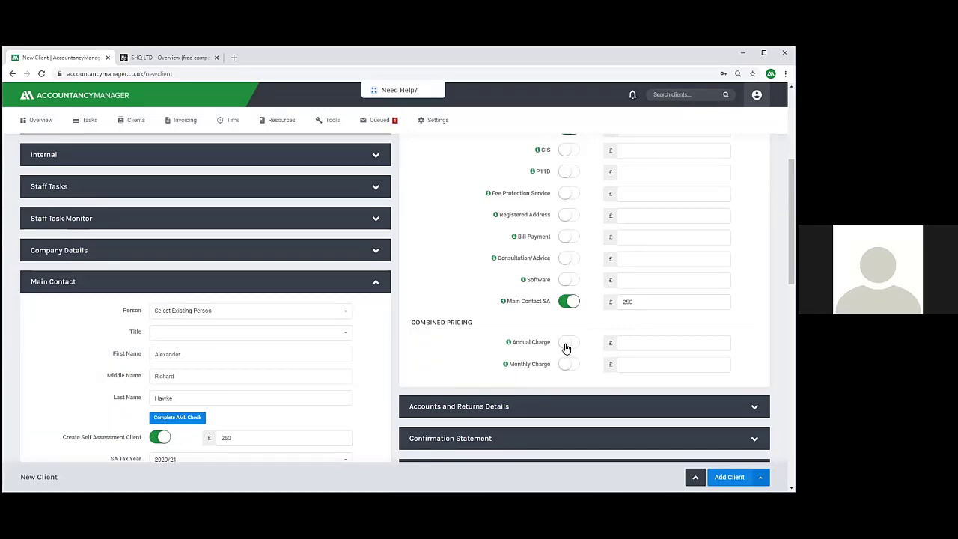
# Enable the combined Annual Charge and check its calculated amount against the individual service fees
pyautogui.click(567, 348)
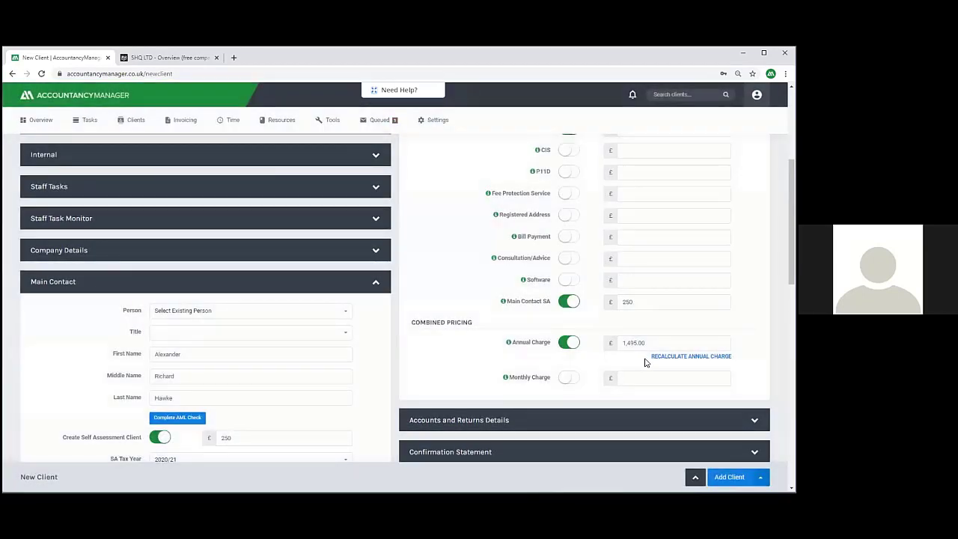
pyautogui.scroll(3, 651, 285)
pyautogui.scroll(-3, 658, 246)
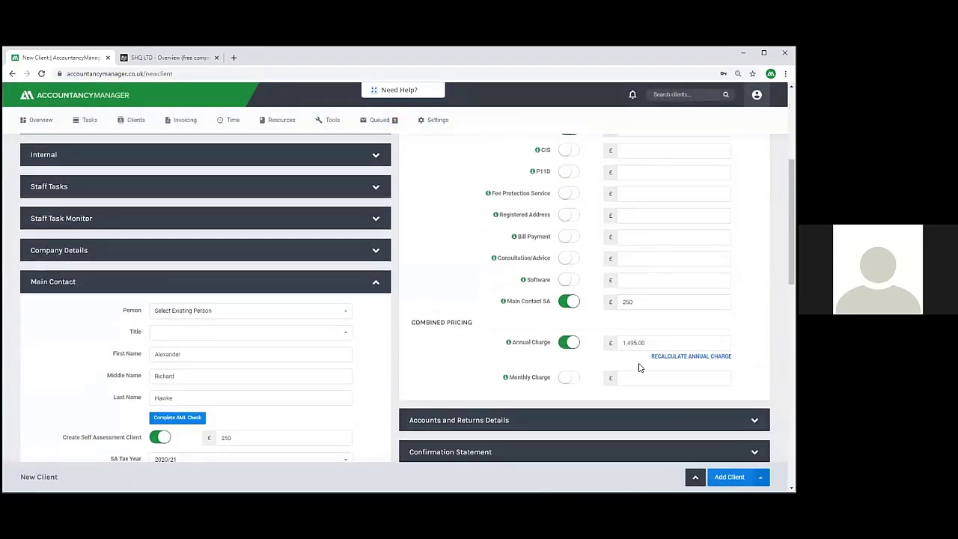
pyautogui.doubleClick(627, 342)
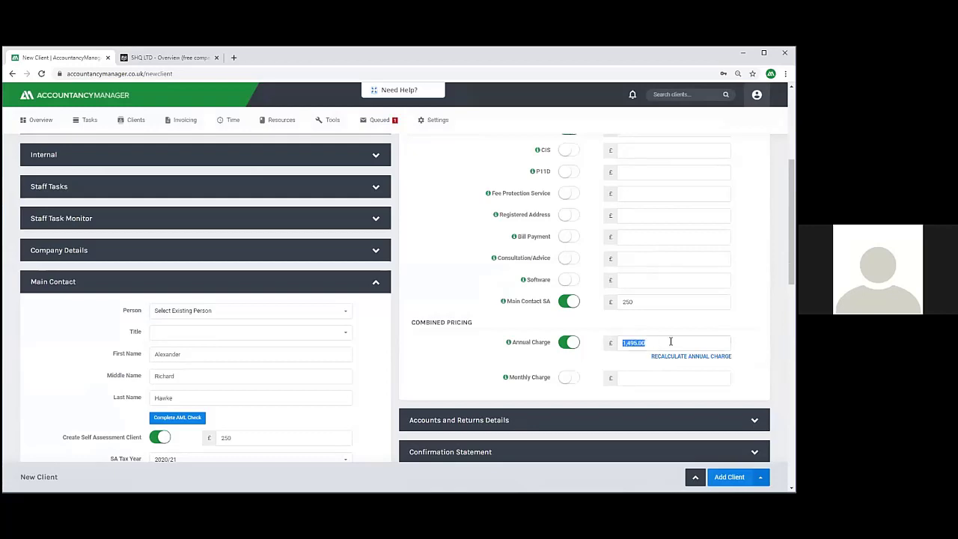
# Switch the combined pricing from Annual Charge to Monthly Charge, keeping the calculated monthly amount
pyautogui.click(571, 343)
pyautogui.click(569, 365)
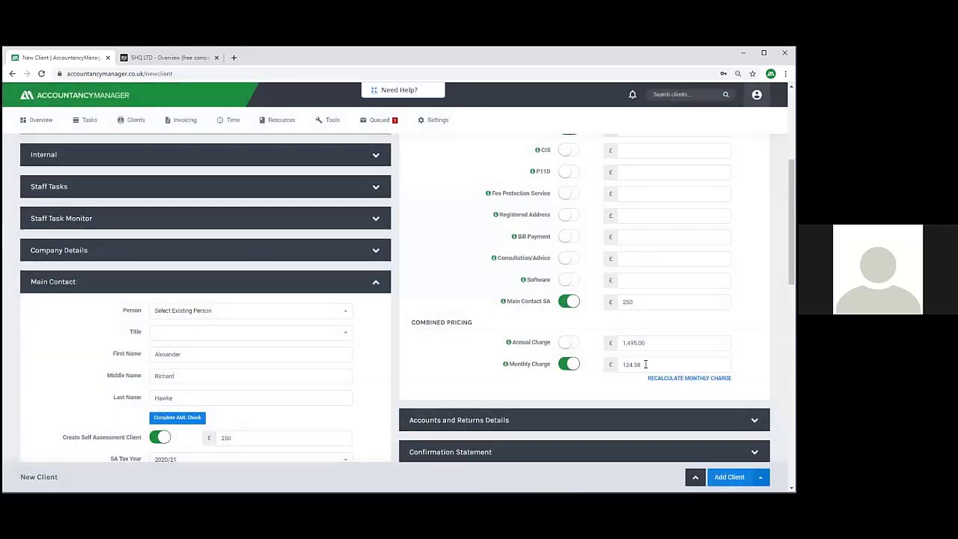
pyautogui.doubleClick(631, 364)
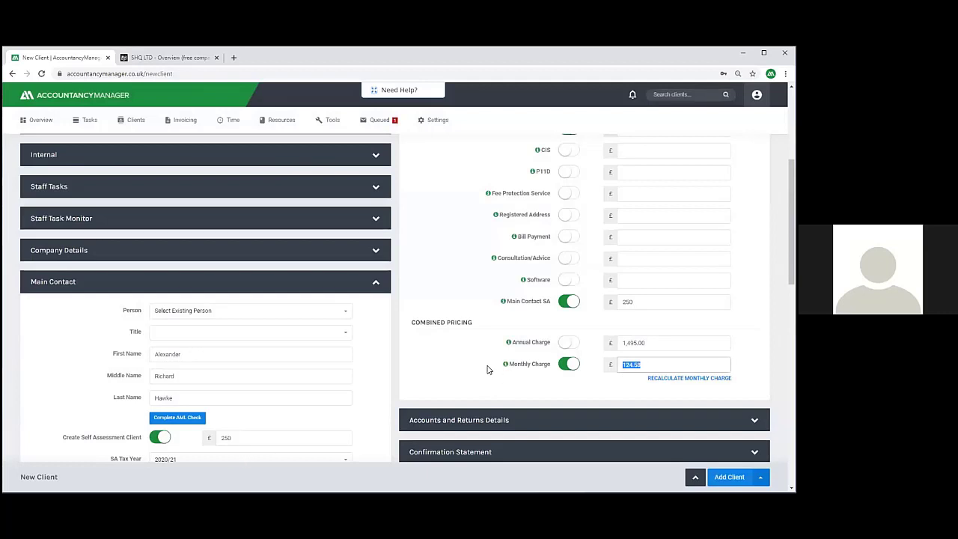
# Review the selected services with their fees and combined pricing, and check which fields the Internal section offers
pyautogui.scroll(3, 489, 365)
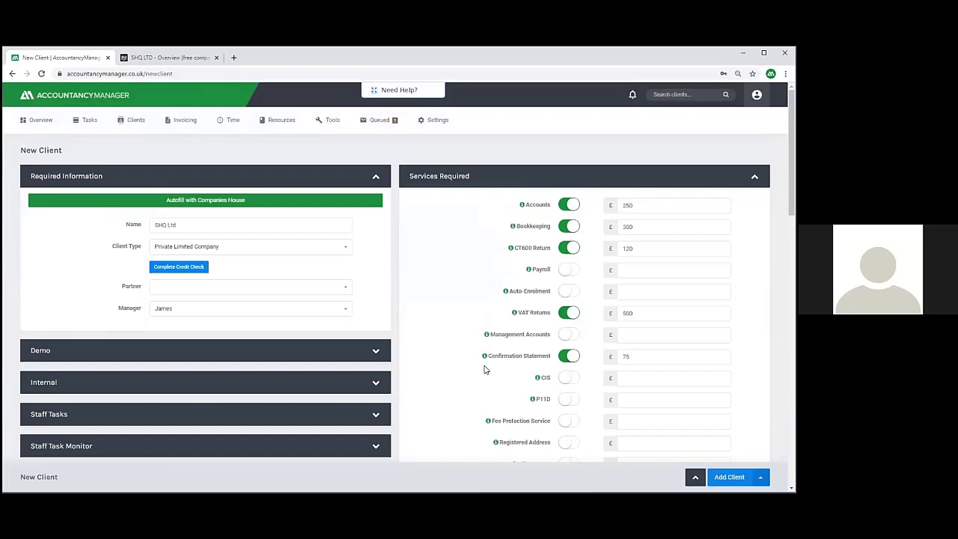
pyautogui.click(443, 121)
pyautogui.scroll(-5, 527, 289)
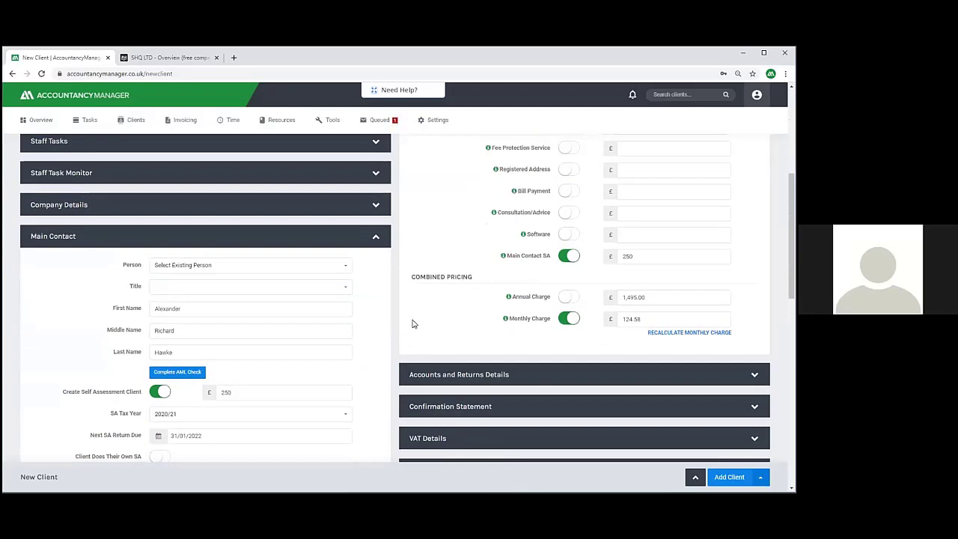
pyautogui.scroll(1, 420, 343)
pyautogui.scroll(5, 420, 342)
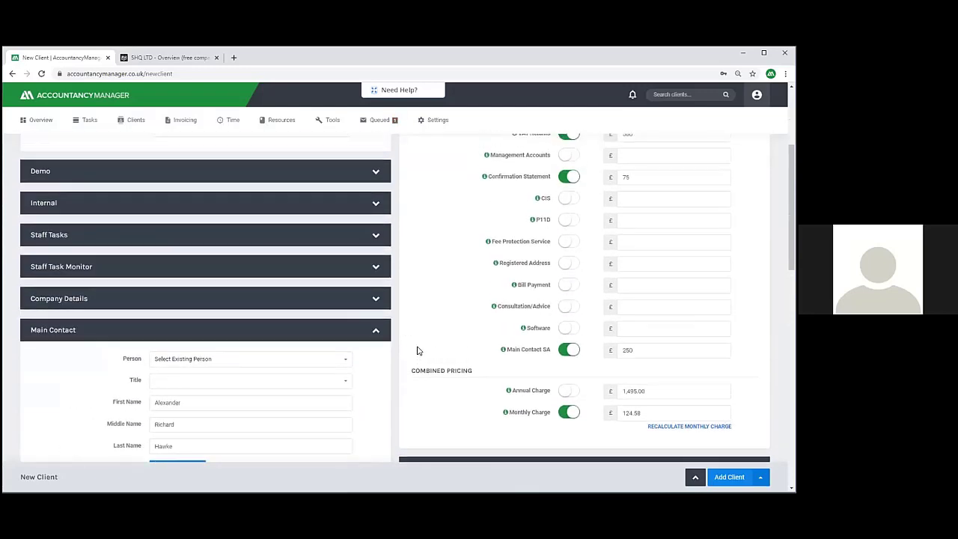
pyautogui.scroll(-4, 441, 313)
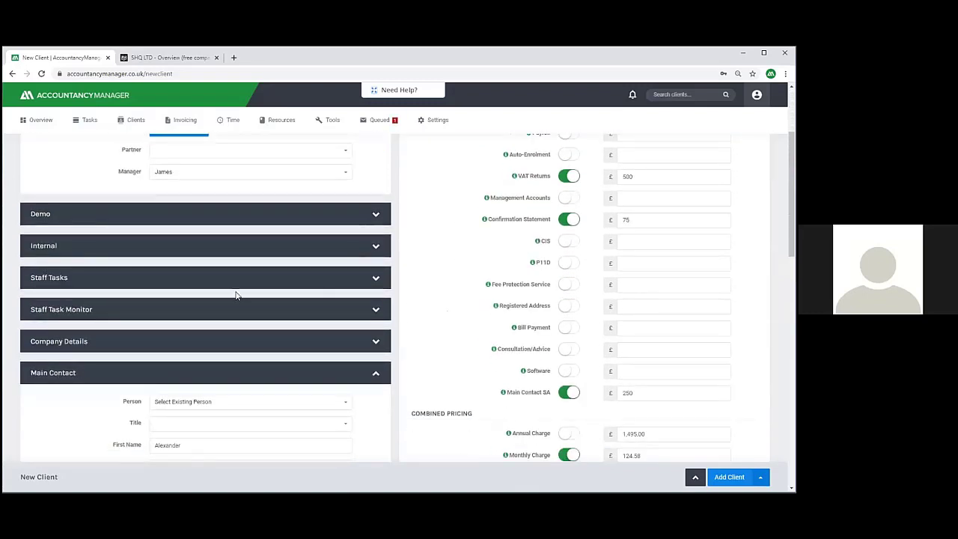
pyautogui.click(349, 253)
pyautogui.scroll(-3, 297, 297)
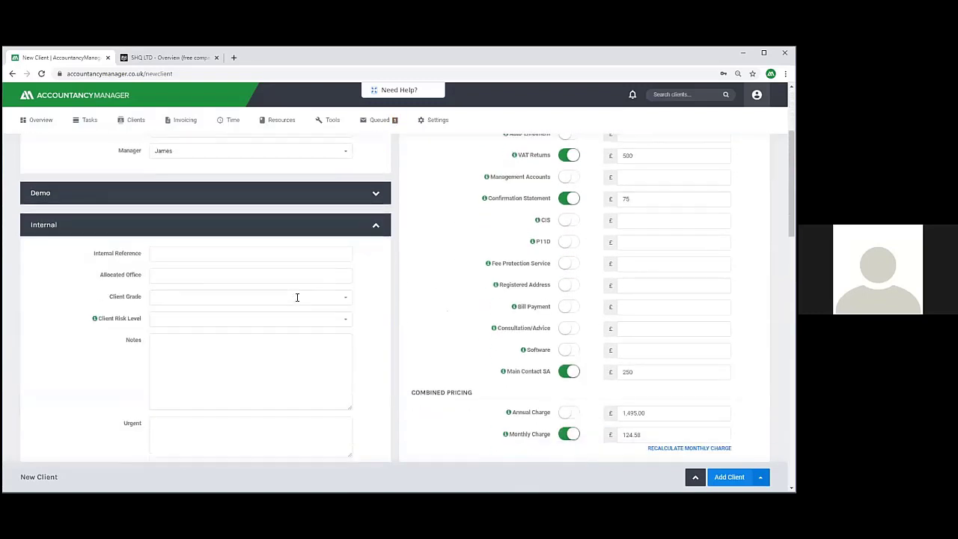
pyautogui.scroll(4, 214, 274)
pyautogui.click(213, 292)
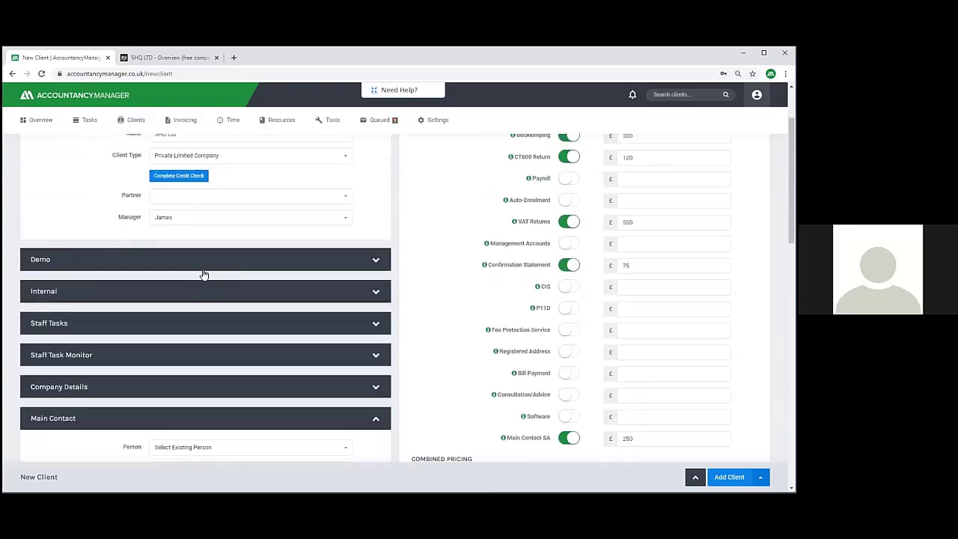
# Examine the autofilled Company Details and the year-end and due dates under Accounts and Returns Details
pyautogui.click(182, 387)
pyautogui.scroll(-3, 235, 391)
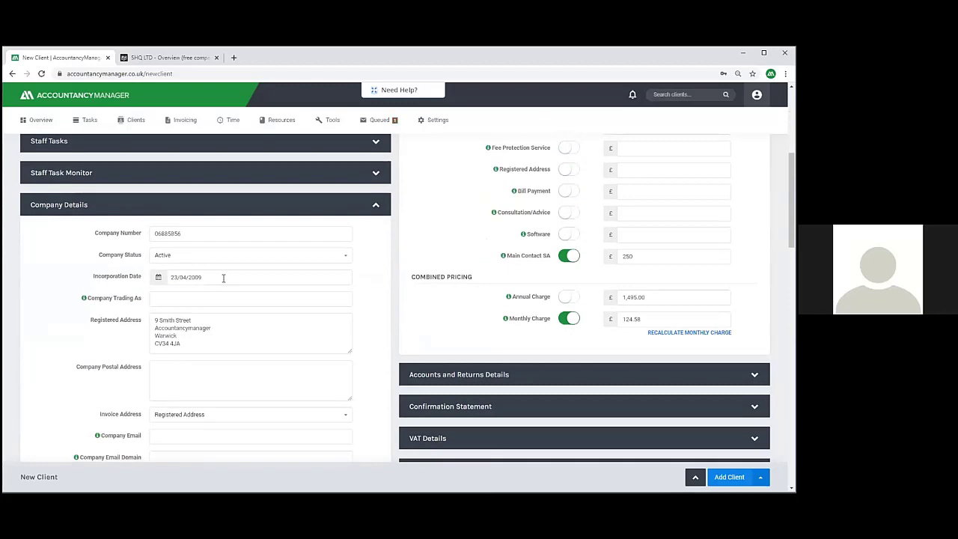
pyautogui.scroll(-4, 48, 309)
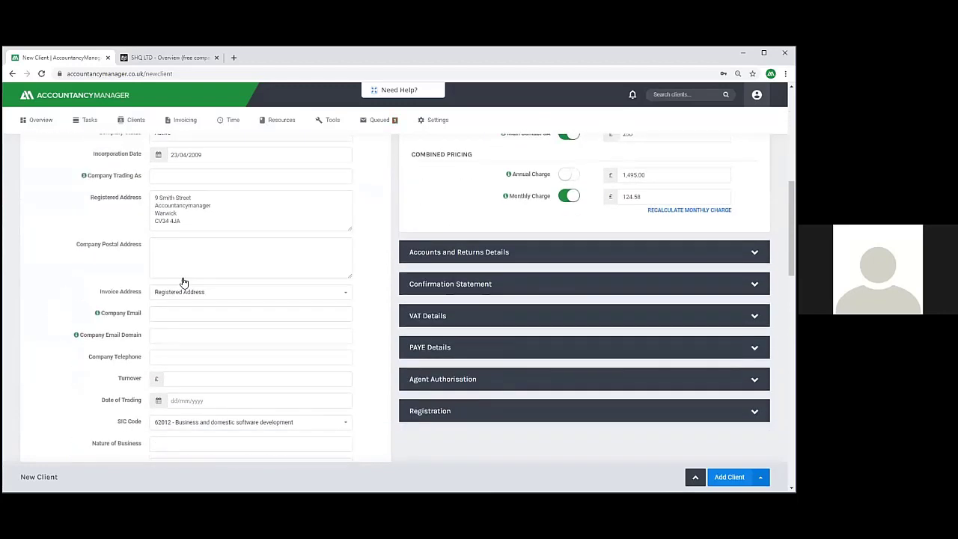
pyautogui.scroll(4, 427, 315)
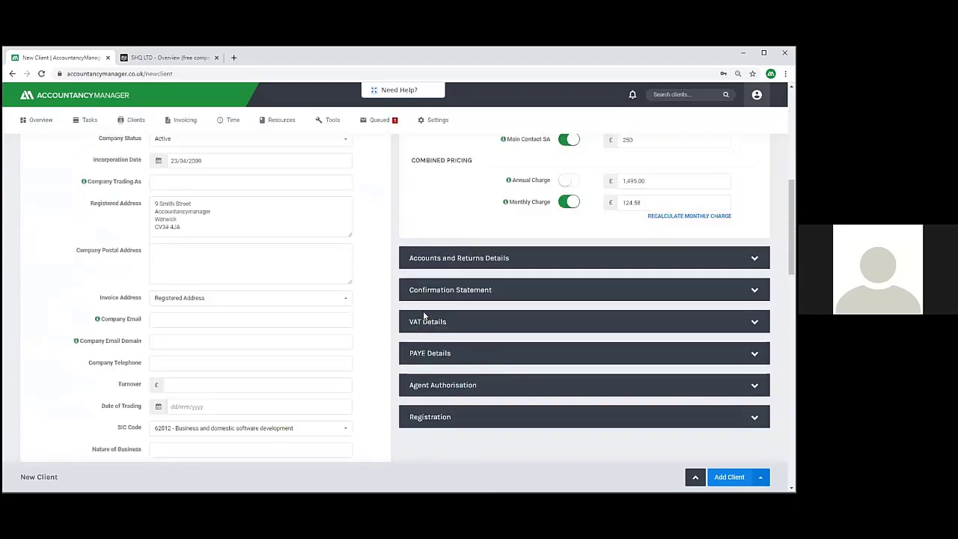
pyautogui.scroll(-1, 424, 318)
pyautogui.click(498, 287)
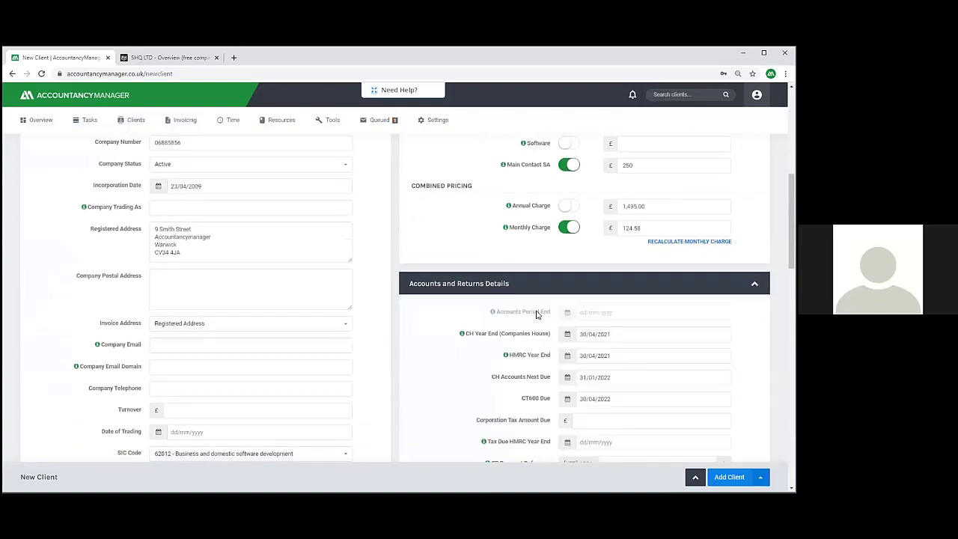
pyautogui.scroll(-1, 545, 293)
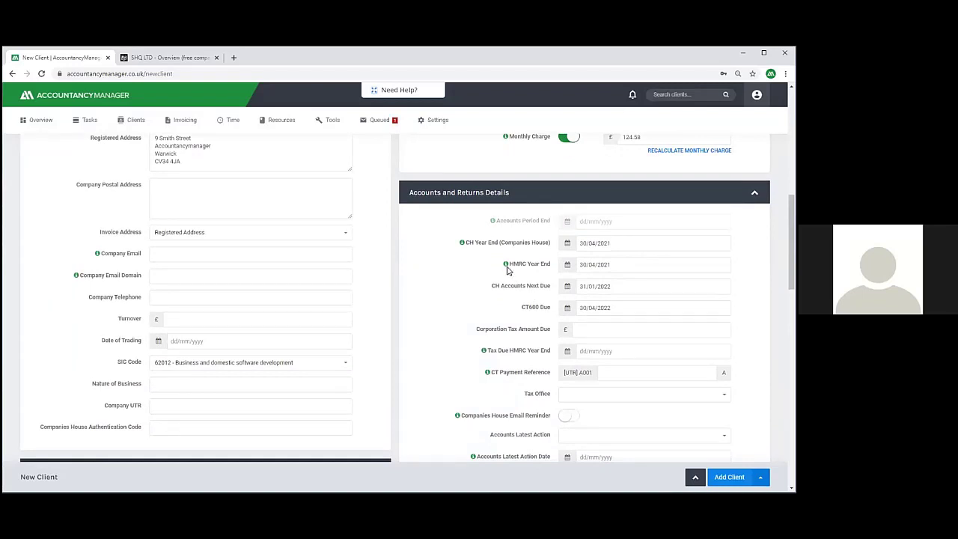
pyautogui.click(626, 194)
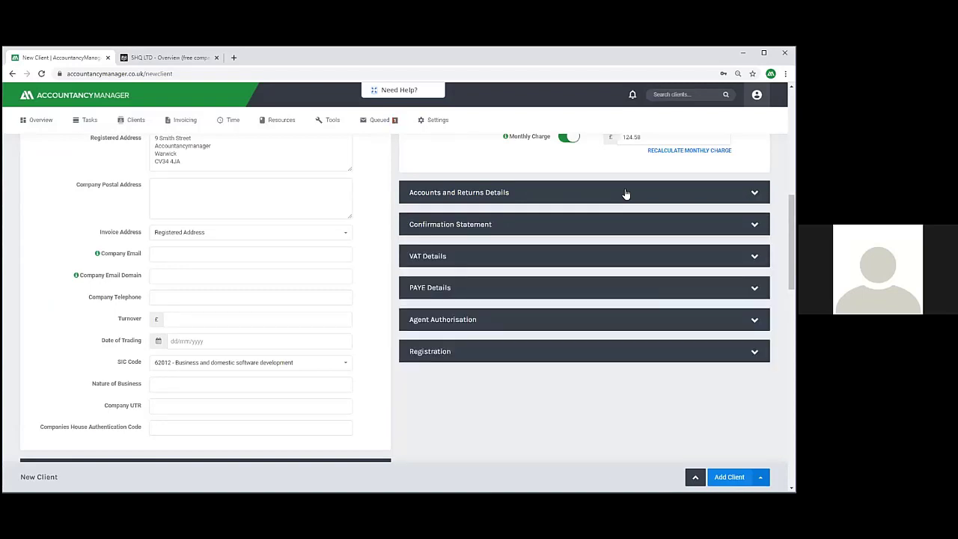
# Set the VAT Period End to 28/02/2021 in the VAT Details, keeping the Quarterly frequency
pyautogui.click(626, 194)
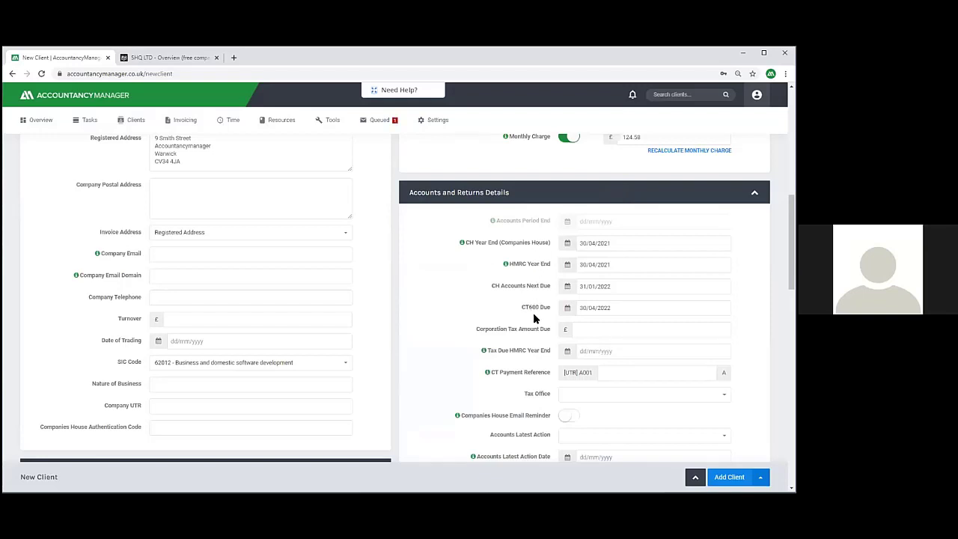
pyautogui.click(544, 195)
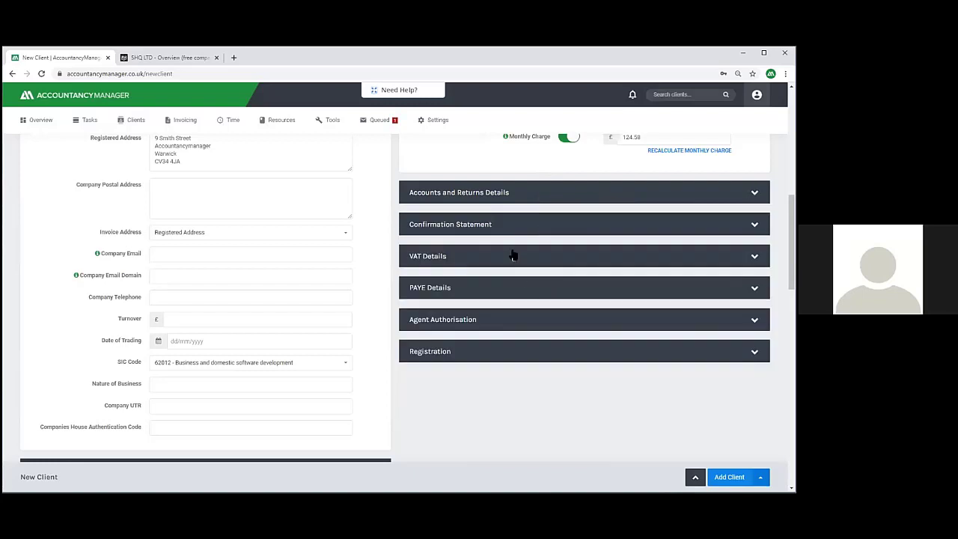
pyautogui.click(475, 258)
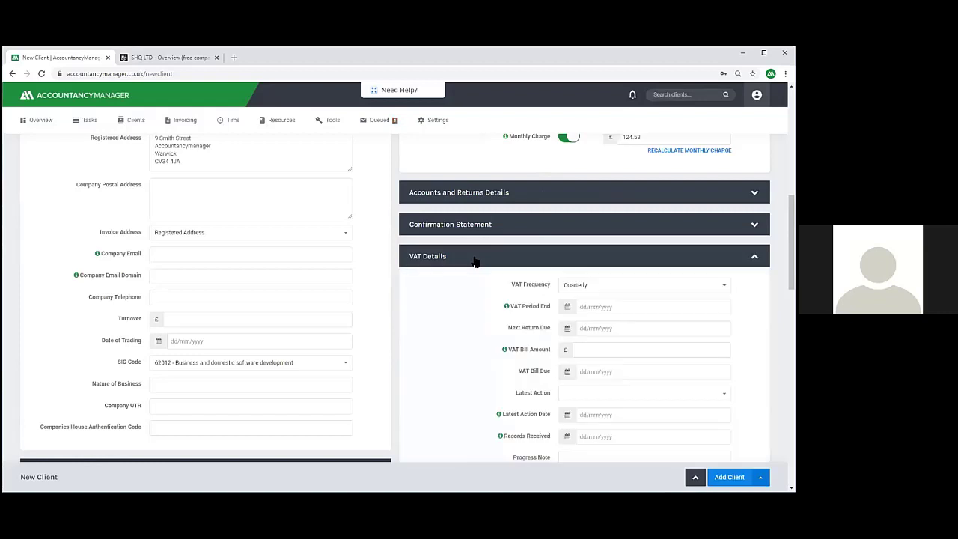
pyautogui.click(593, 290)
pyautogui.click(457, 356)
pyautogui.click(611, 308)
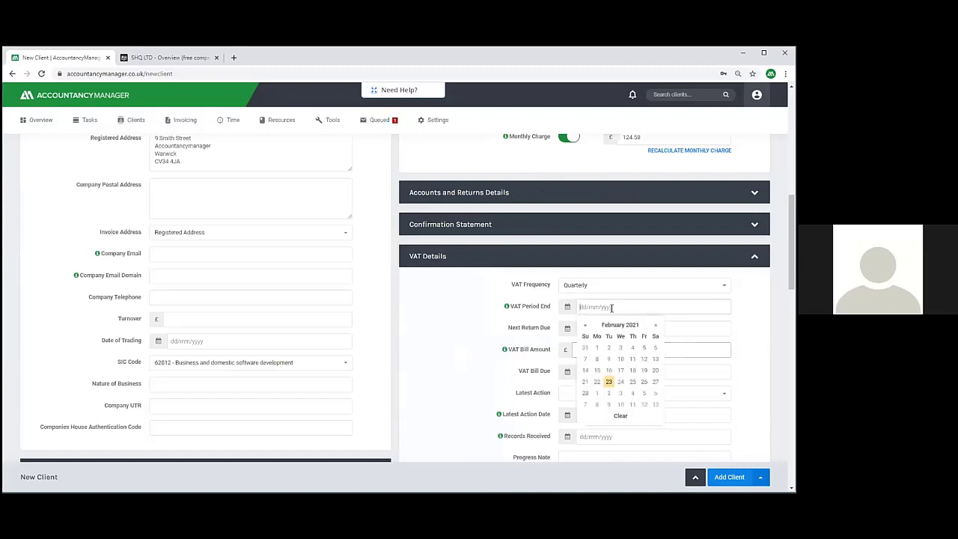
pyautogui.click(586, 394)
# Check the automatically calculated Next Return Due date in the VAT Details and collapse the section
pyautogui.click(593, 331)
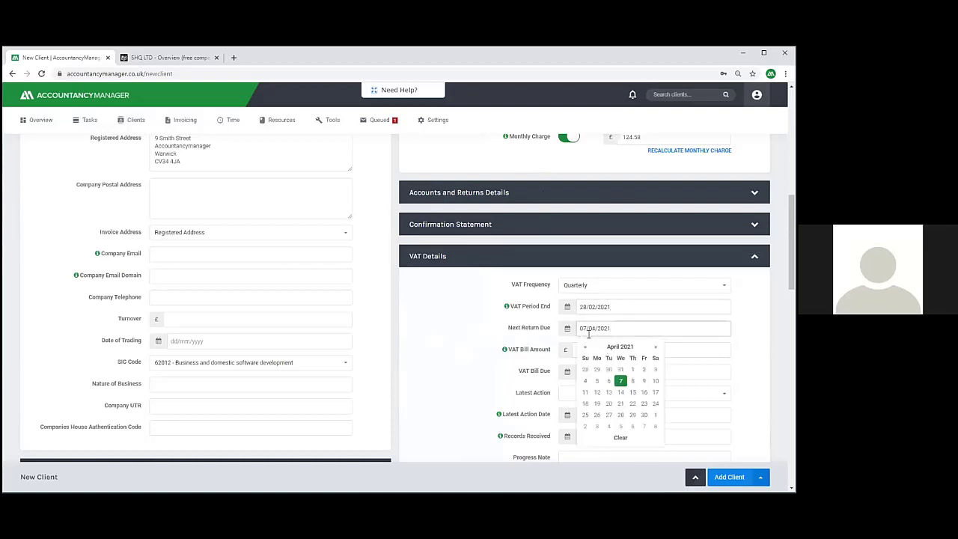
pyautogui.moveTo(581, 331); pyautogui.dragTo(610, 331)
pyautogui.scroll(-1, 454, 338)
pyautogui.click(466, 219)
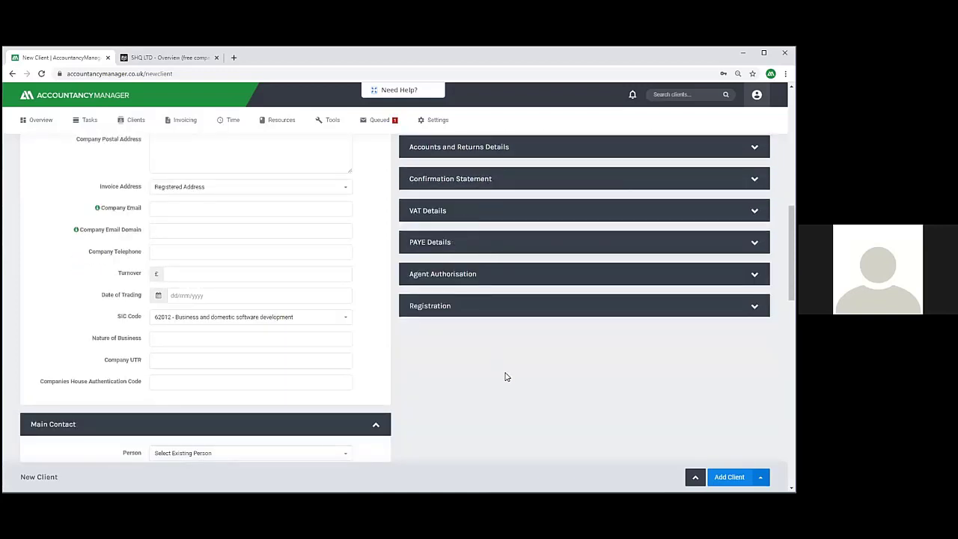
# Assign the Companies House Accounts Filing and CT600 Filing staff tasks to the second staff member
pyautogui.scroll(3, 504, 372)
pyautogui.scroll(3, 506, 376)
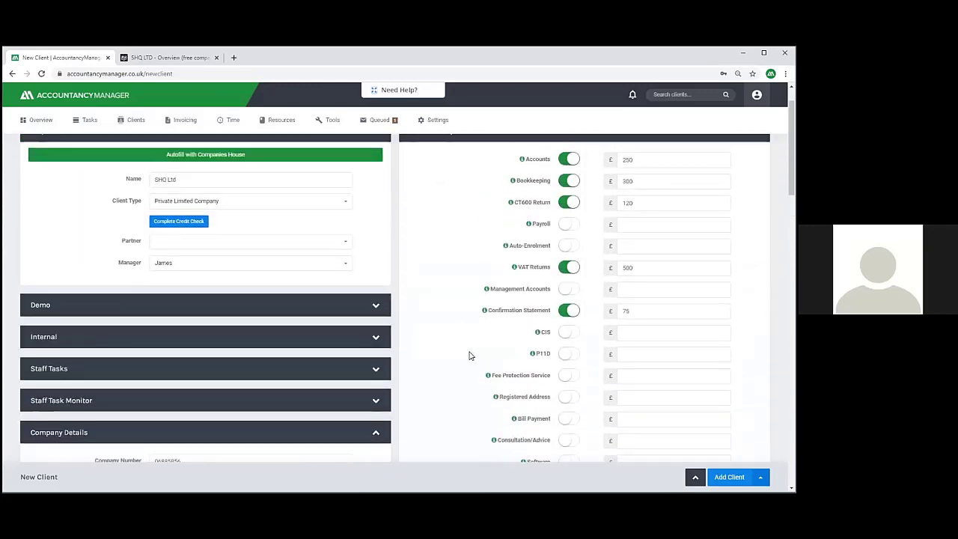
pyautogui.click(364, 367)
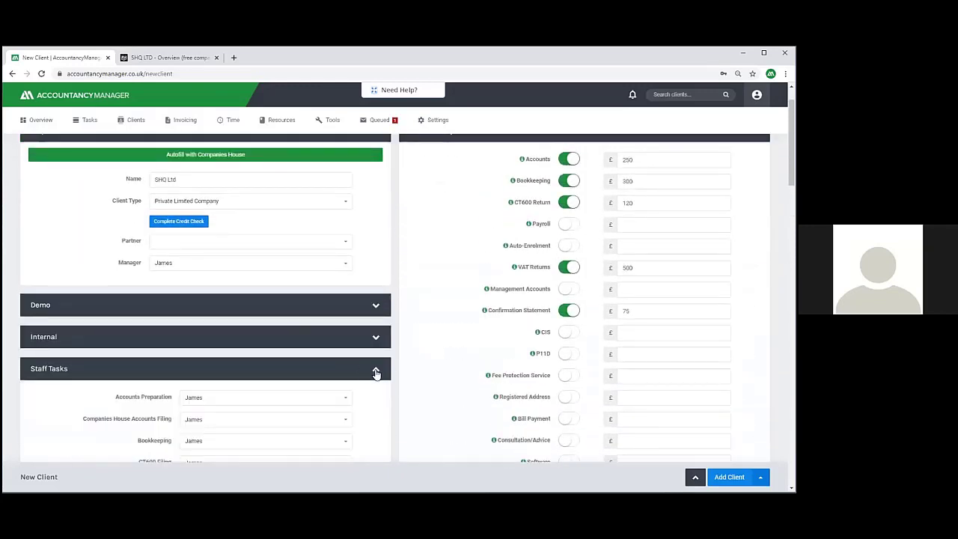
pyautogui.scroll(-2, 439, 310)
pyautogui.scroll(-1, 439, 310)
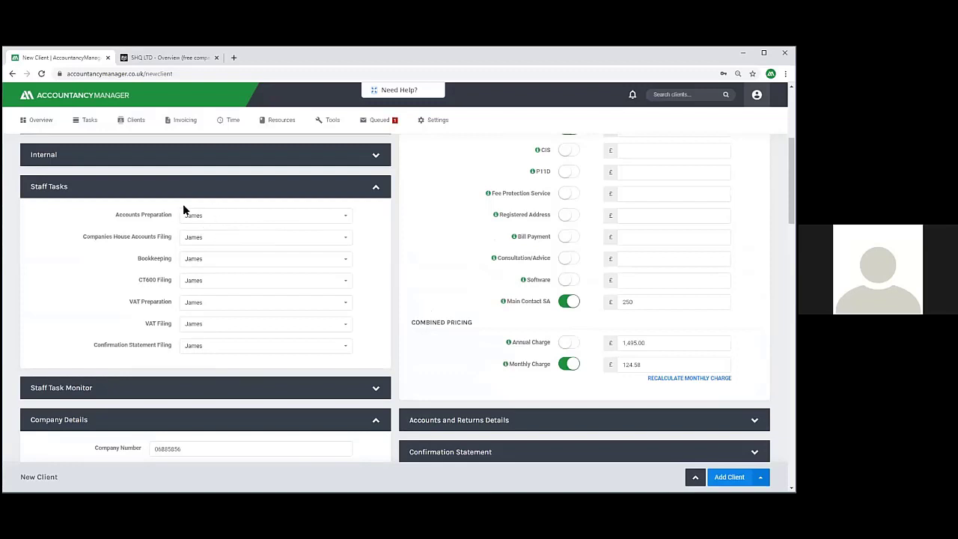
pyautogui.click(211, 238)
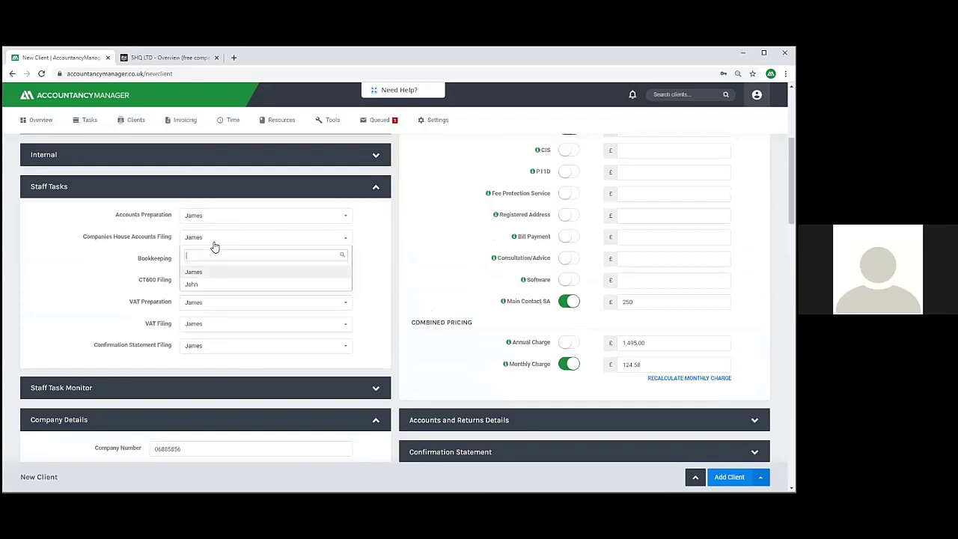
pyautogui.click(206, 285)
pyautogui.click(199, 280)
pyautogui.click(196, 327)
# Try assigning Confirmation Statement Filing to the second staff member and give the task back to the client's manager
pyautogui.click(199, 348)
pyautogui.click(193, 393)
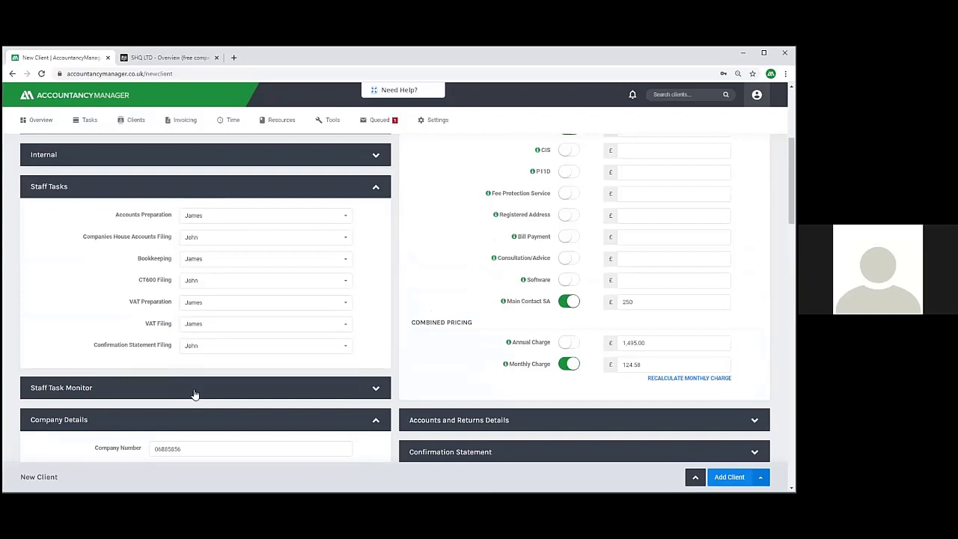
pyautogui.click(243, 345)
pyautogui.click(223, 381)
# Collapse the Staff Tasks section and add the client together with its on-boarding workflow
pyautogui.scroll(-4, 431, 285)
pyautogui.scroll(1, 408, 280)
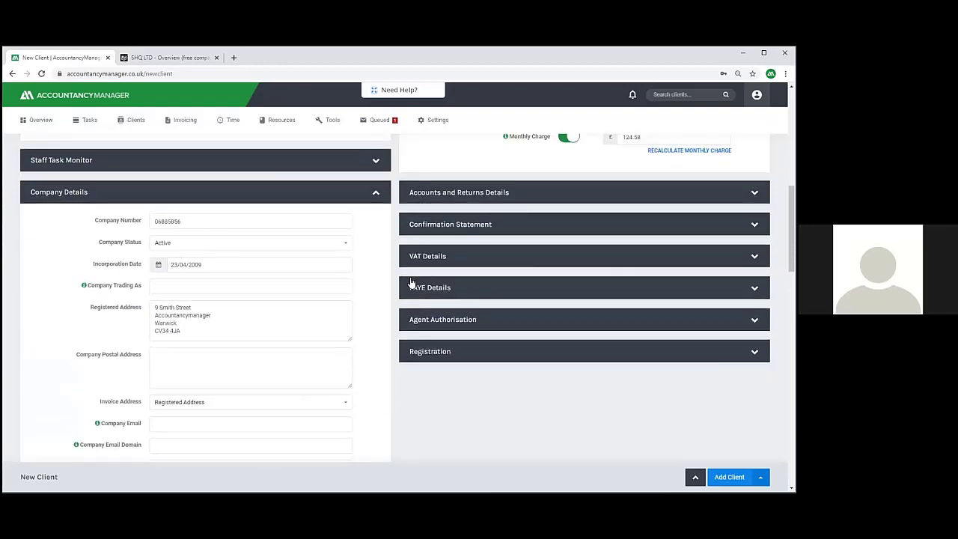
pyautogui.scroll(2, 286, 338)
pyautogui.scroll(4, 285, 339)
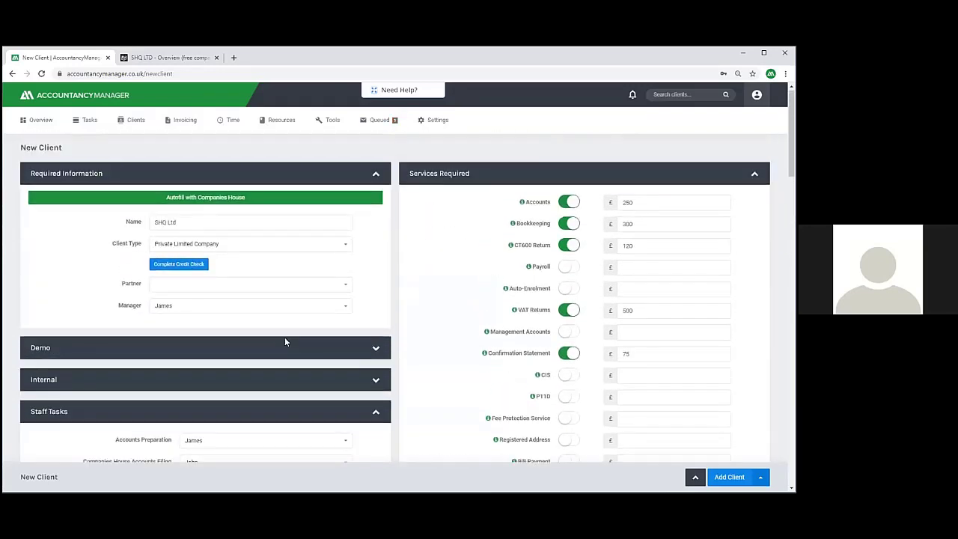
pyautogui.click(360, 421)
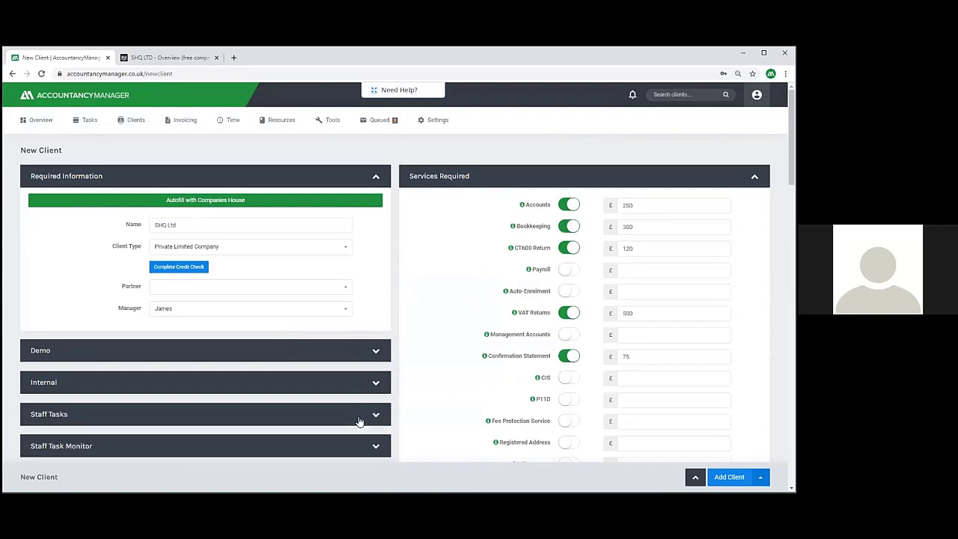
pyautogui.scroll(-1, 359, 422)
pyautogui.scroll(1, 361, 421)
pyautogui.scroll(-4, 480, 357)
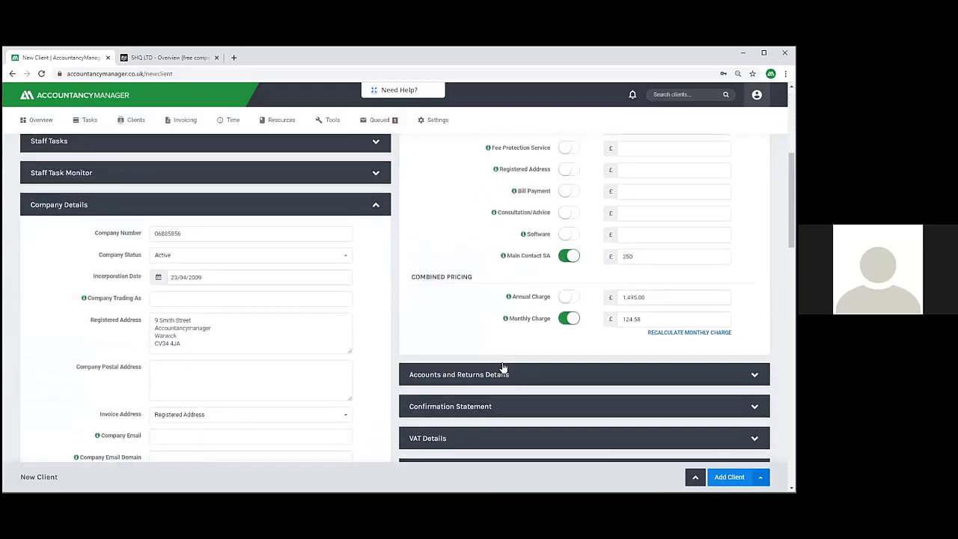
pyautogui.scroll(-3, 502, 368)
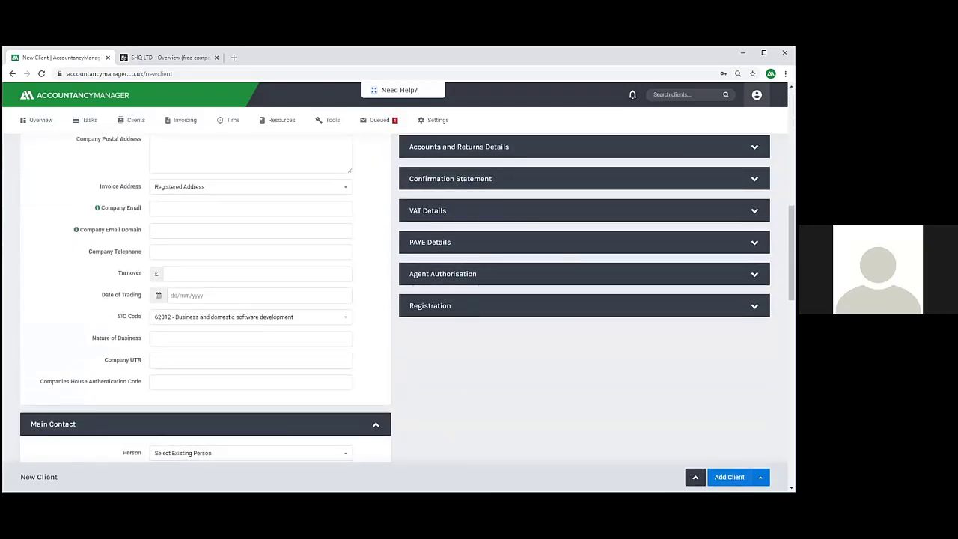
pyautogui.click(761, 476)
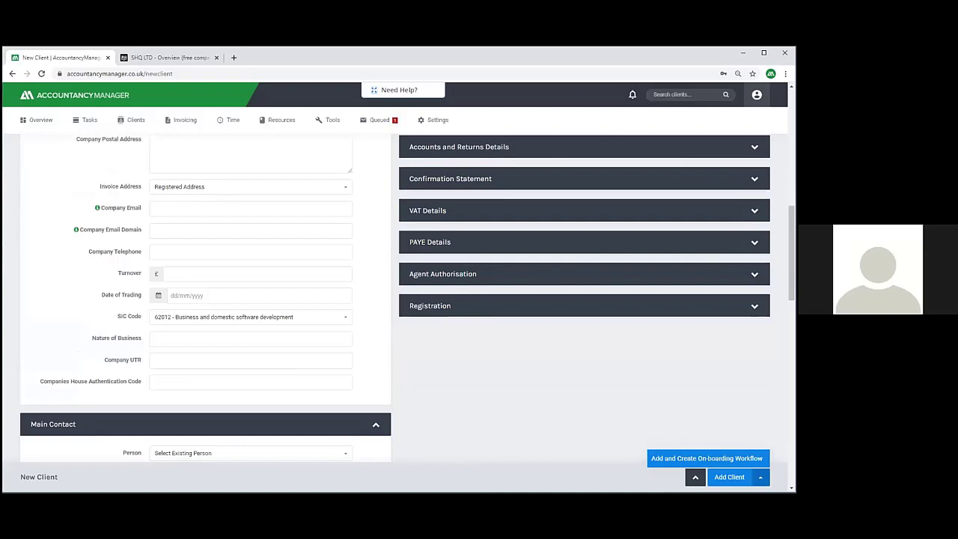
pyautogui.click(709, 458)
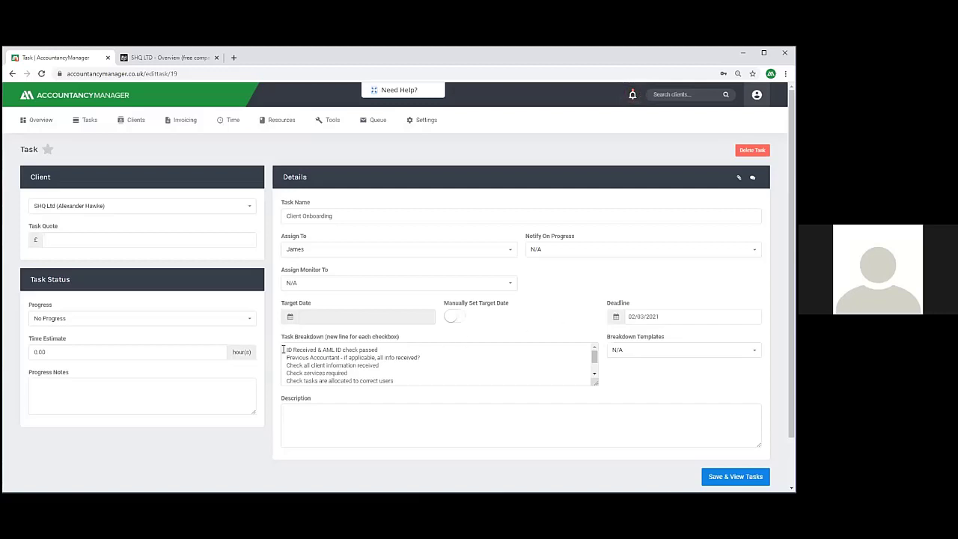
# Review the Client Onboarding task's breakdown, assignee options and deadline, and save it to return to the task list
pyautogui.moveTo(284, 349); pyautogui.dragTo(402, 344)
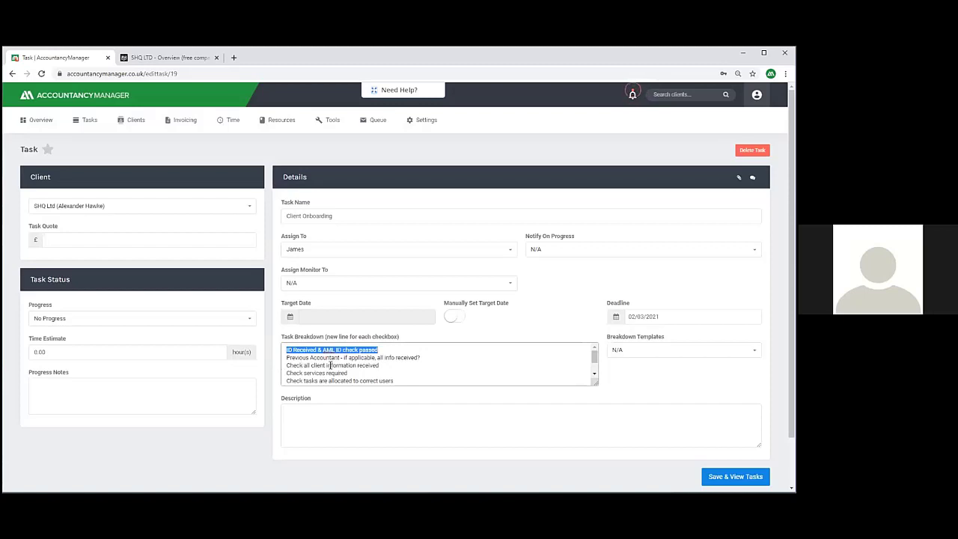
pyautogui.scroll(-1, 288, 355)
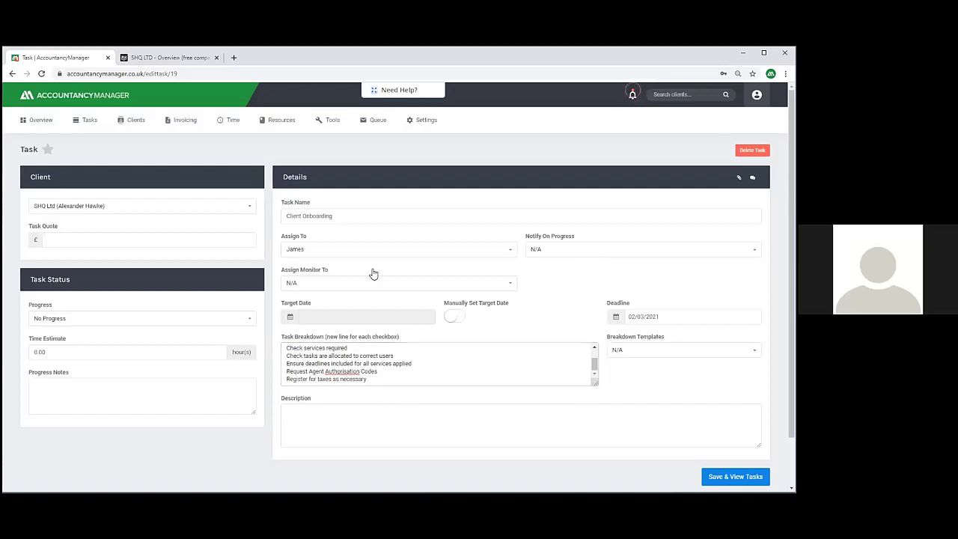
pyautogui.click(345, 252)
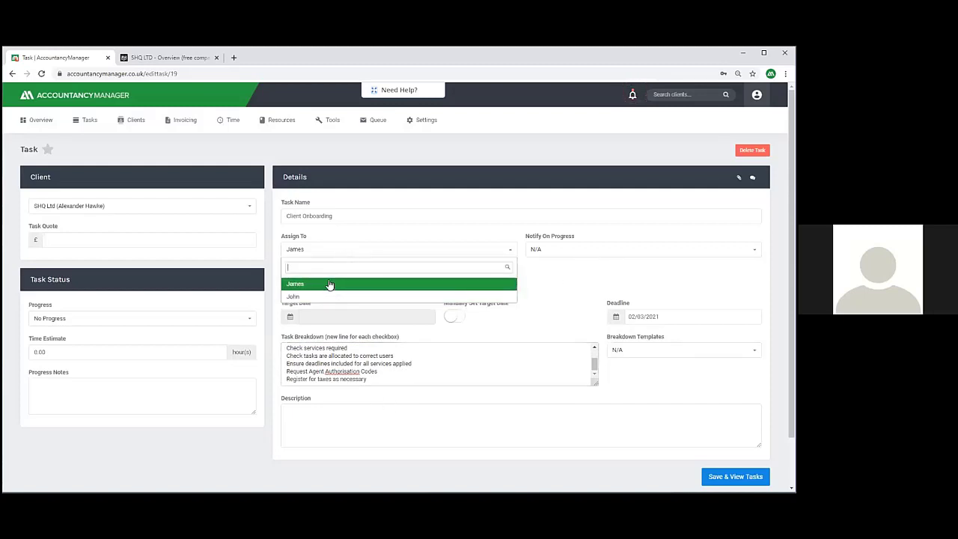
pyautogui.click(582, 289)
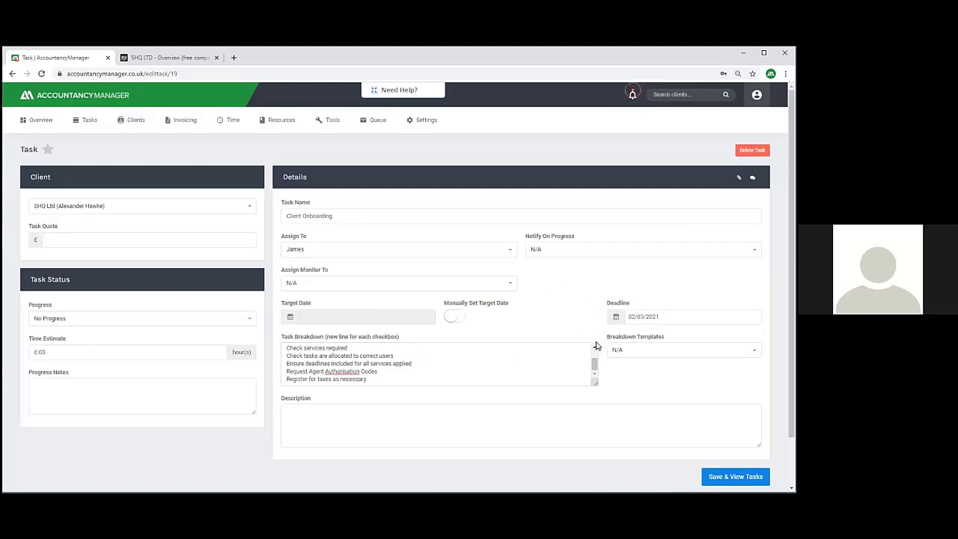
pyautogui.click(644, 319)
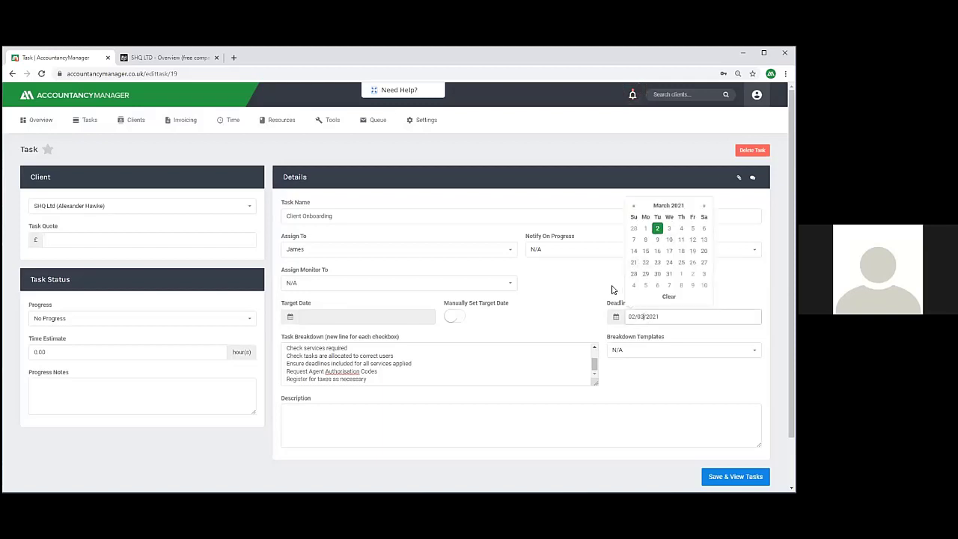
pyautogui.click(566, 308)
pyautogui.click(736, 476)
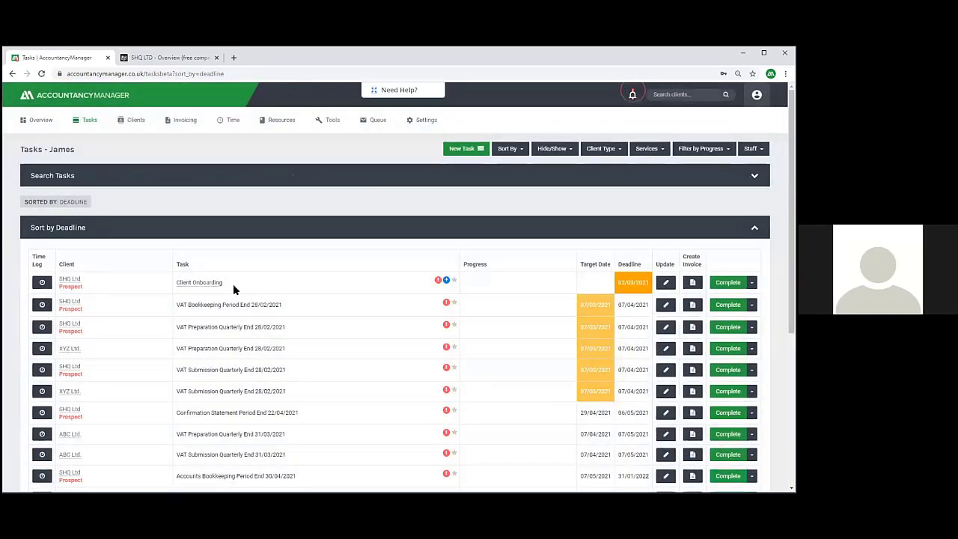
# Expand the Client Onboarding breakdown and mark the ID Received & AML ID check and Previous Accountant items as done
pyautogui.click(446, 279)
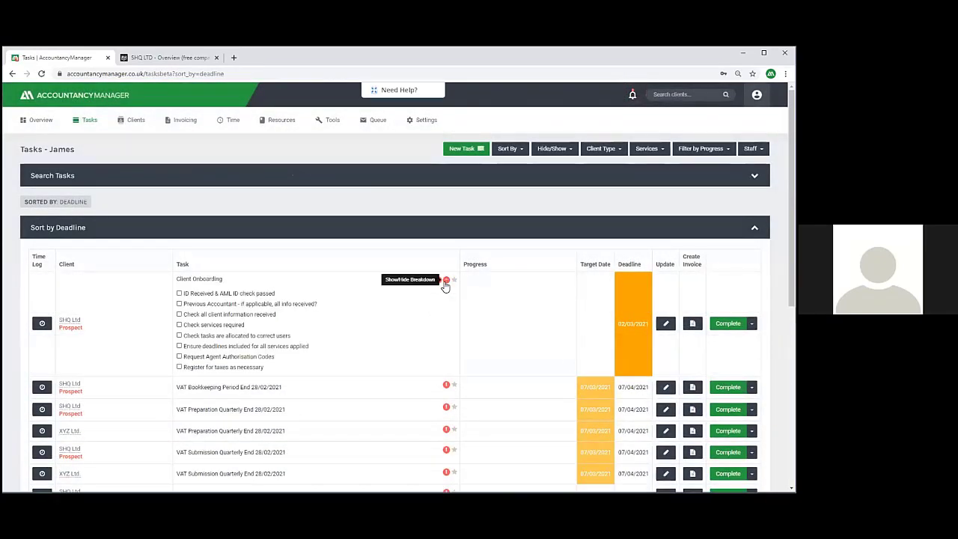
pyautogui.click(179, 293)
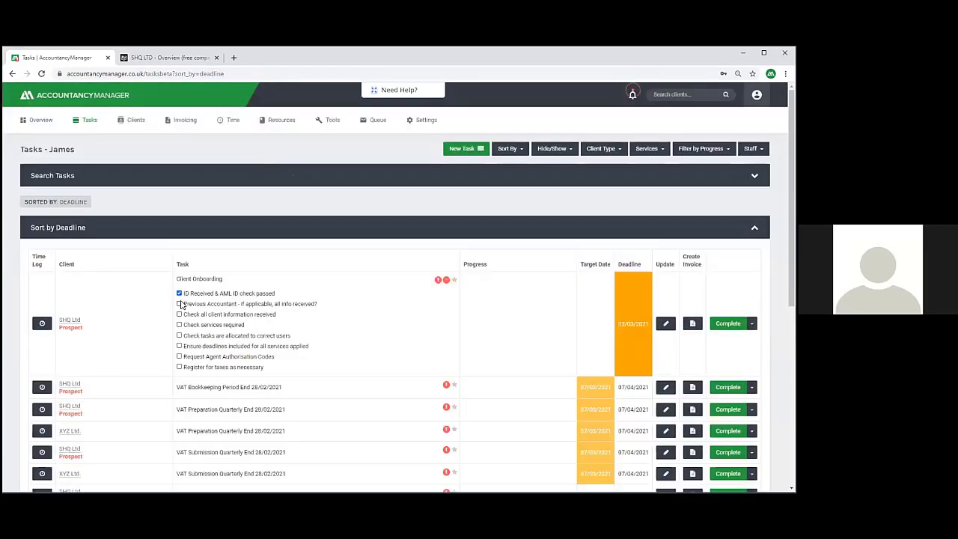
pyautogui.click(180, 304)
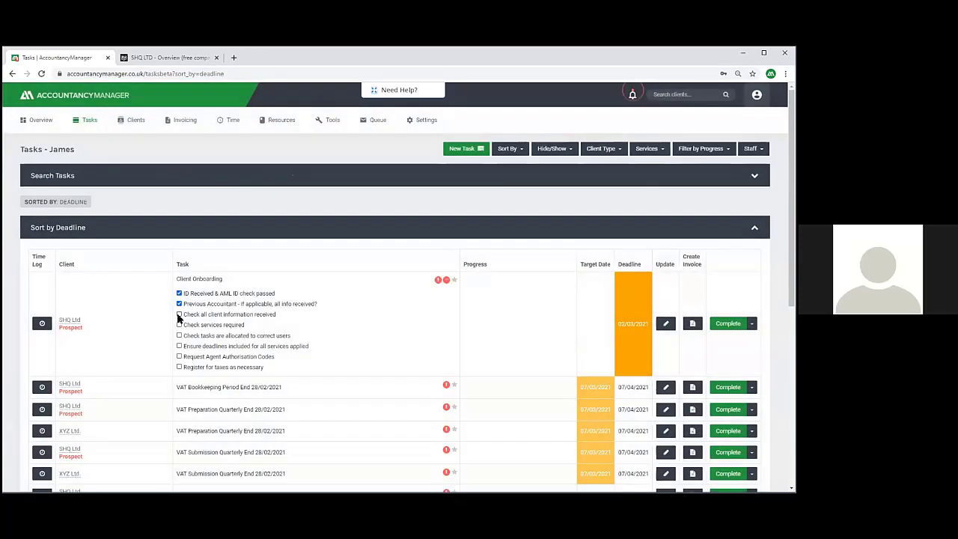
pyautogui.click(179, 314)
pyautogui.click(179, 315)
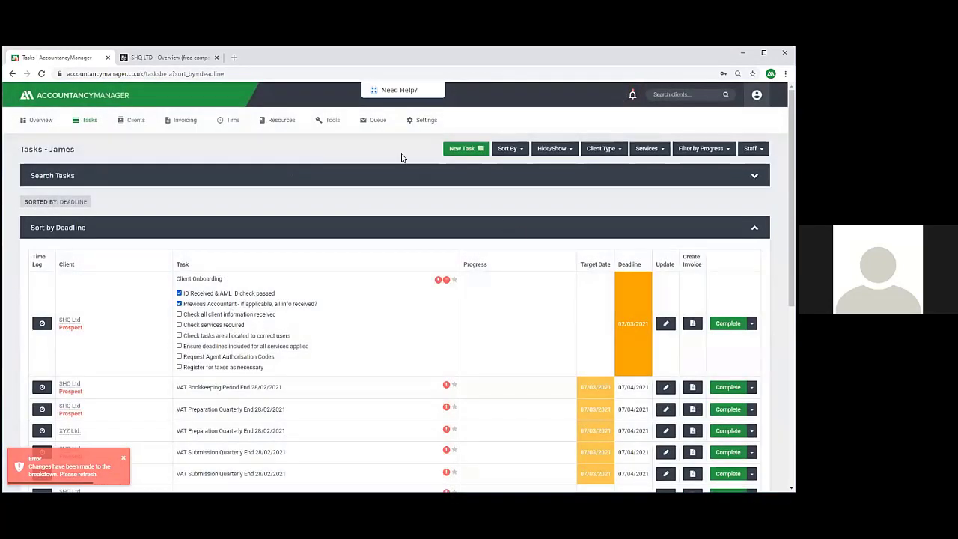
# Open the SHQ Ltd client record from the task list and start a proposal email to its main contact
pyautogui.scroll(-2, 380, 246)
pyautogui.scroll(-2, 380, 247)
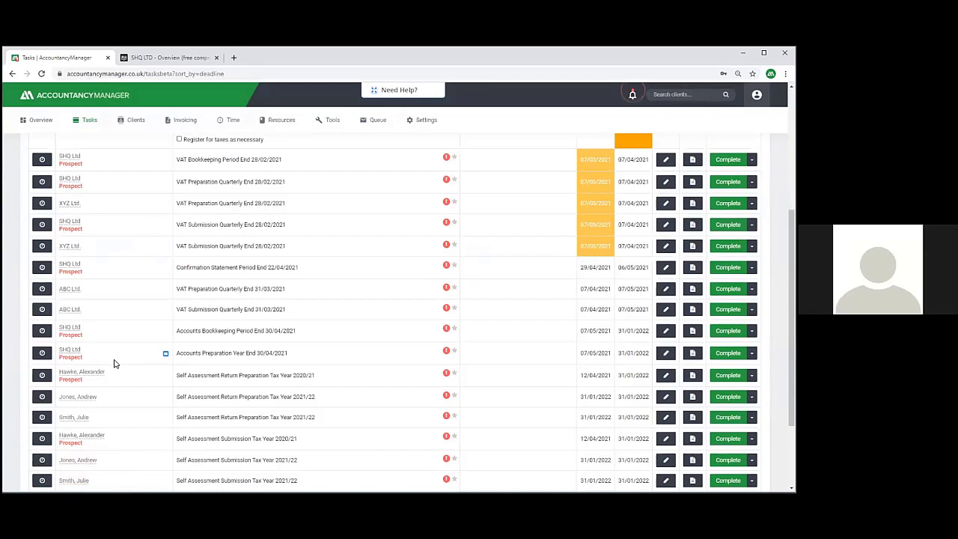
pyautogui.click(61, 330)
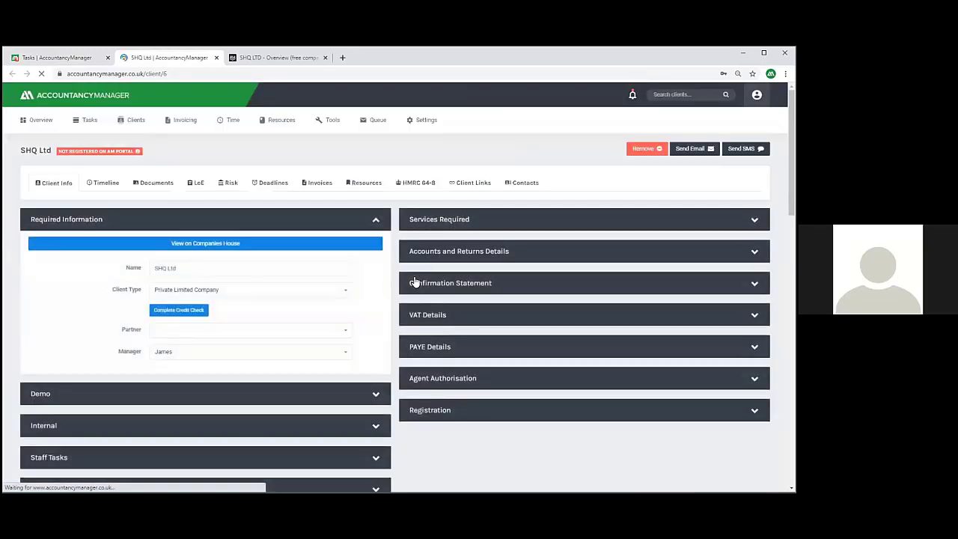
pyautogui.scroll(-3, 283, 258)
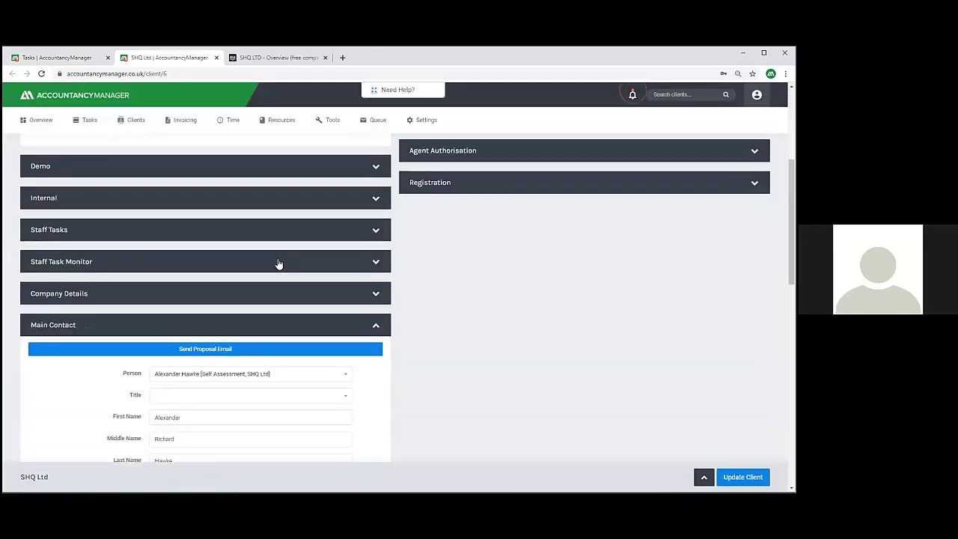
pyautogui.click(191, 350)
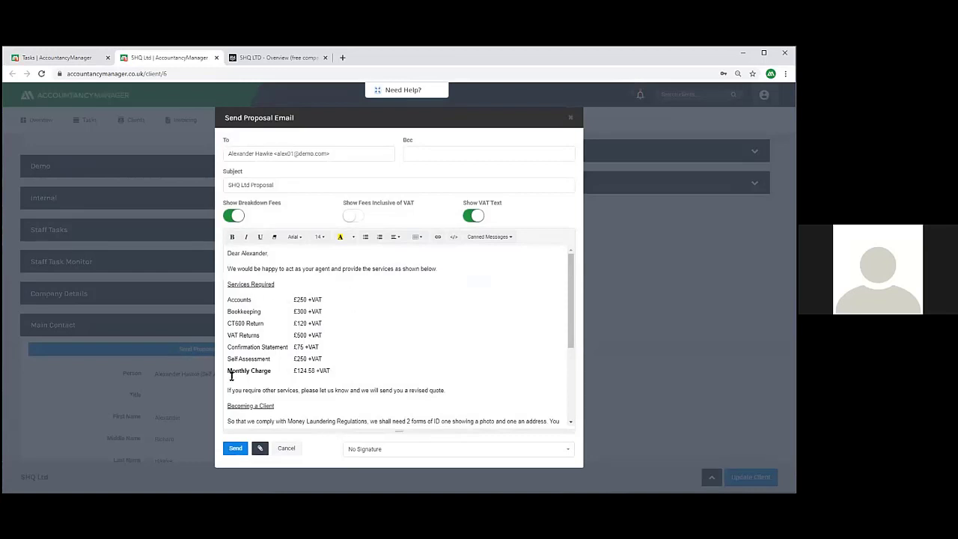
# Compare the proposal email with and without Show Breakdown Fees, and leave the individual service fees hidden
pyautogui.click(235, 216)
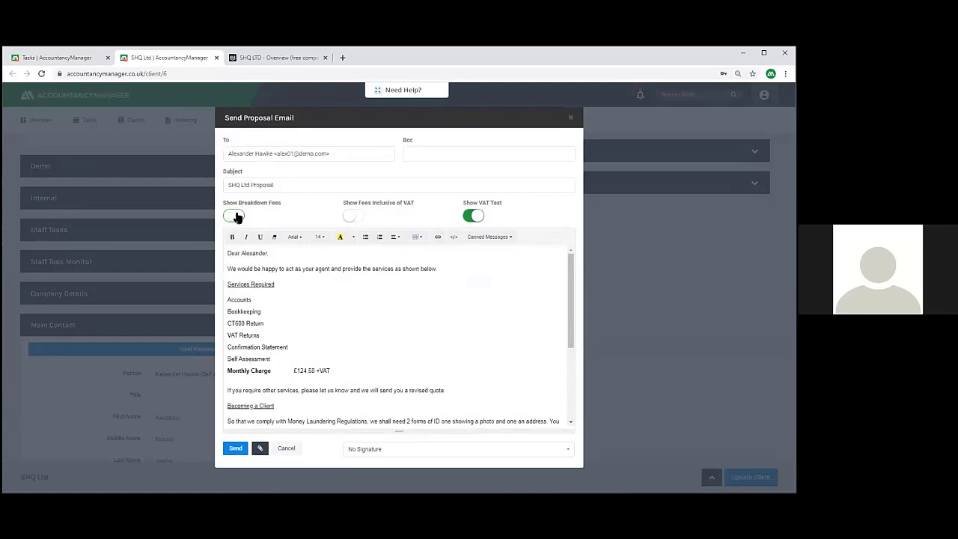
pyautogui.click(231, 219)
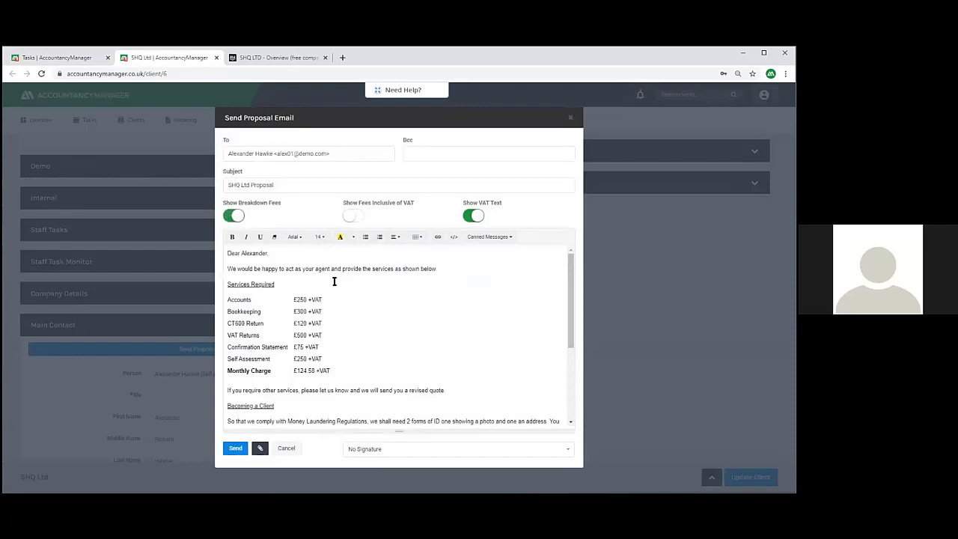
pyautogui.moveTo(297, 370); pyautogui.dragTo(331, 370)
pyautogui.click(232, 217)
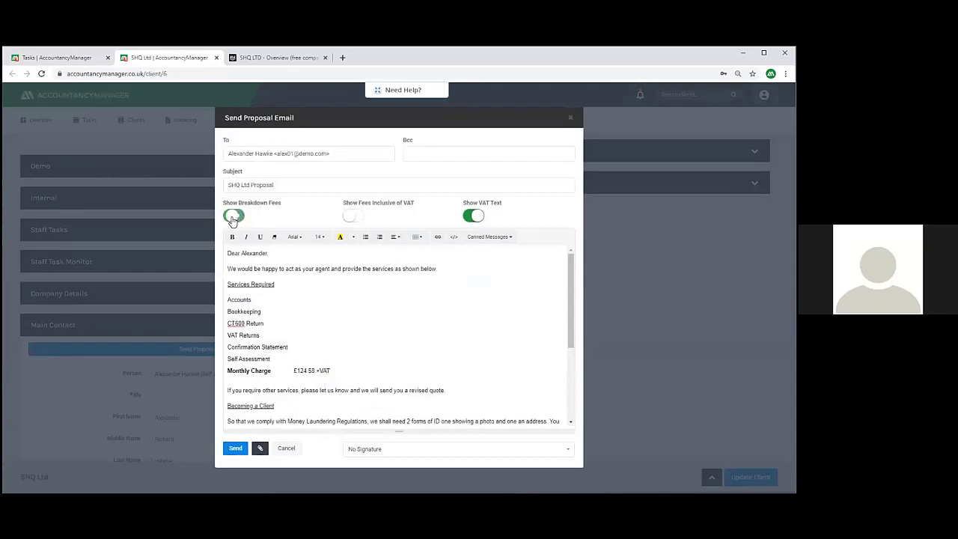
# Show the breakdown fees in the proposal email and compare its VAT options, leaving Show Fees Inclusive of VAT off and Show VAT Text on
pyautogui.click(231, 218)
pyautogui.click(350, 217)
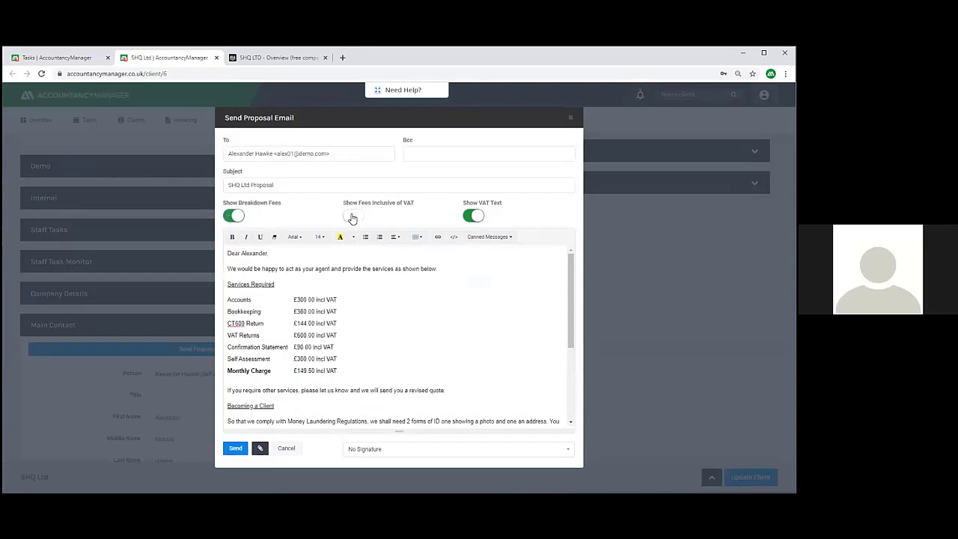
pyautogui.click(352, 216)
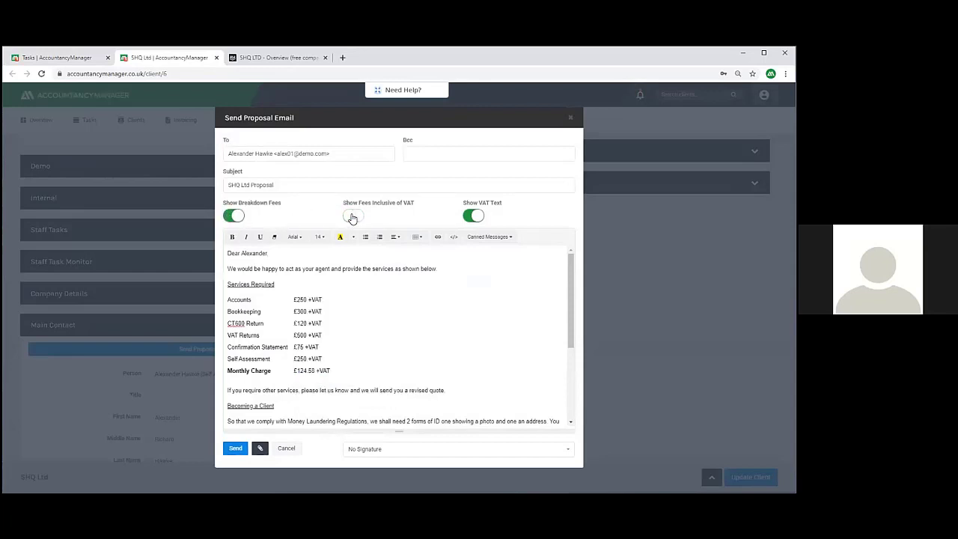
pyautogui.click(483, 217)
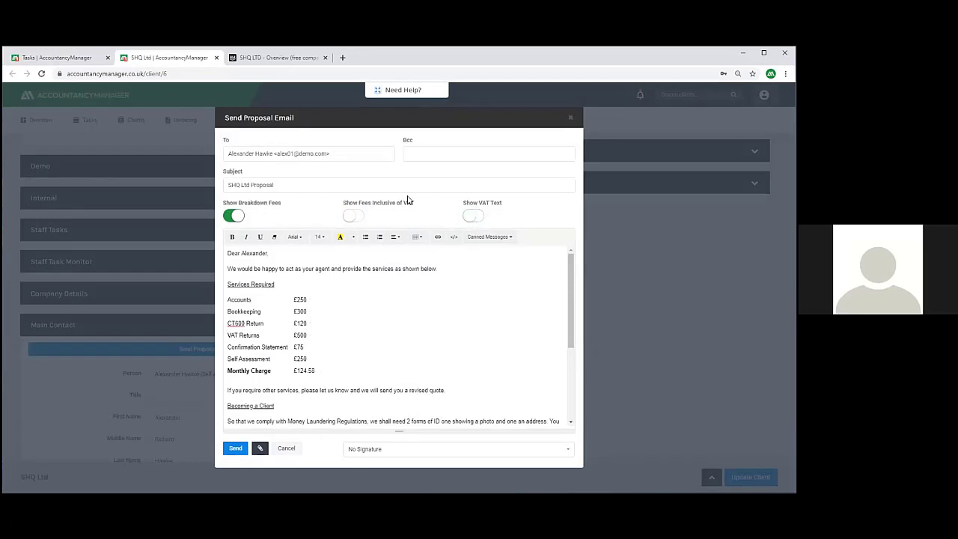
pyautogui.click(479, 220)
pyautogui.click(229, 218)
pyautogui.click(233, 218)
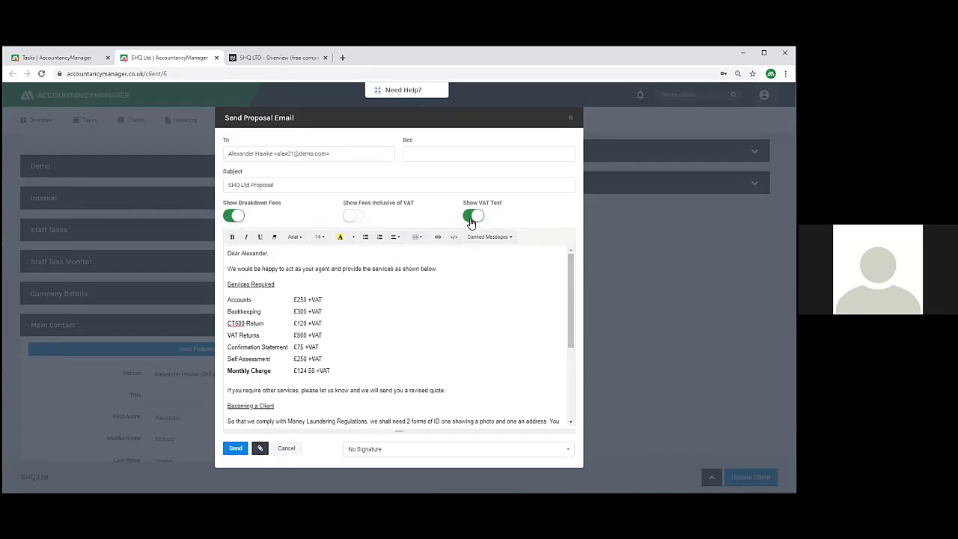
# Open the proposal email's Online Registration Process link in an incognito window and accept all cookies
pyautogui.scroll(-3, 440, 329)
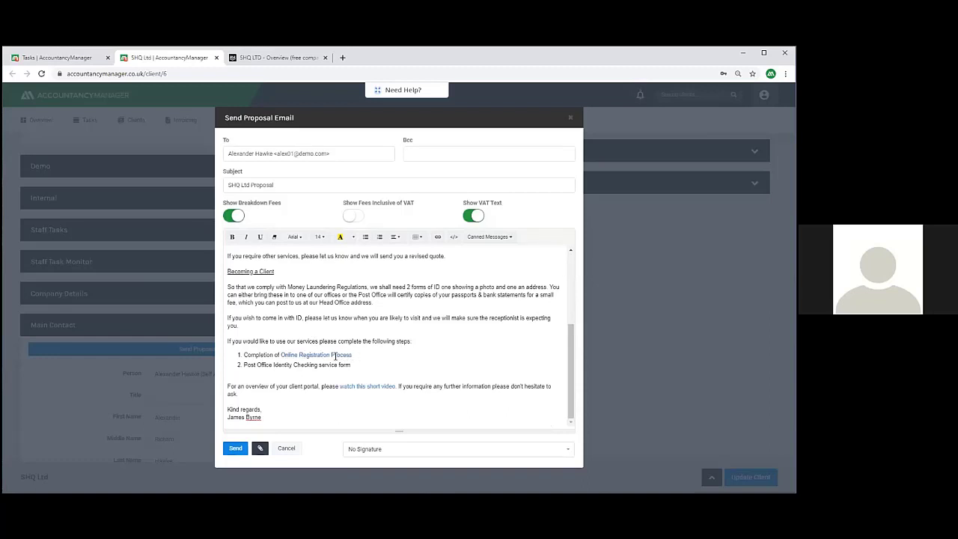
pyautogui.rightClick(335, 356)
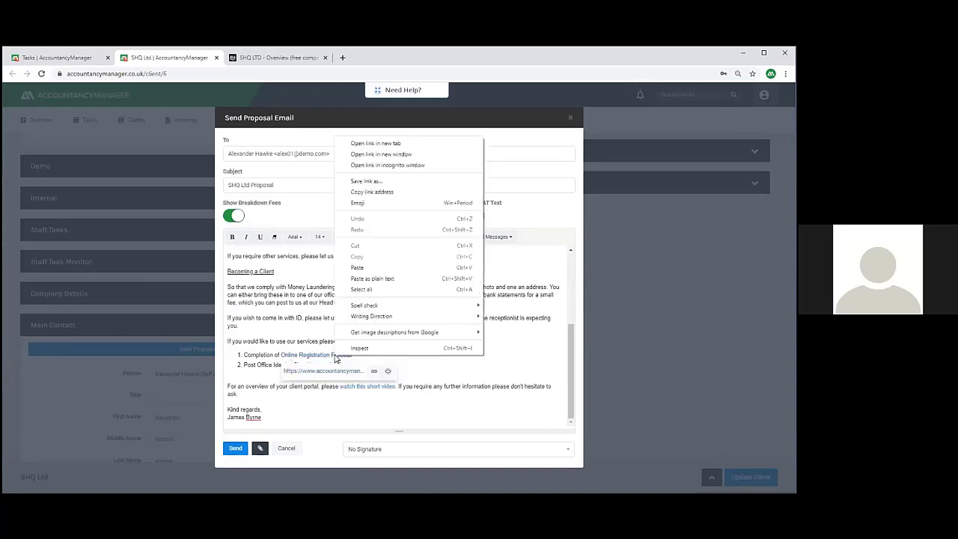
pyautogui.click(462, 166)
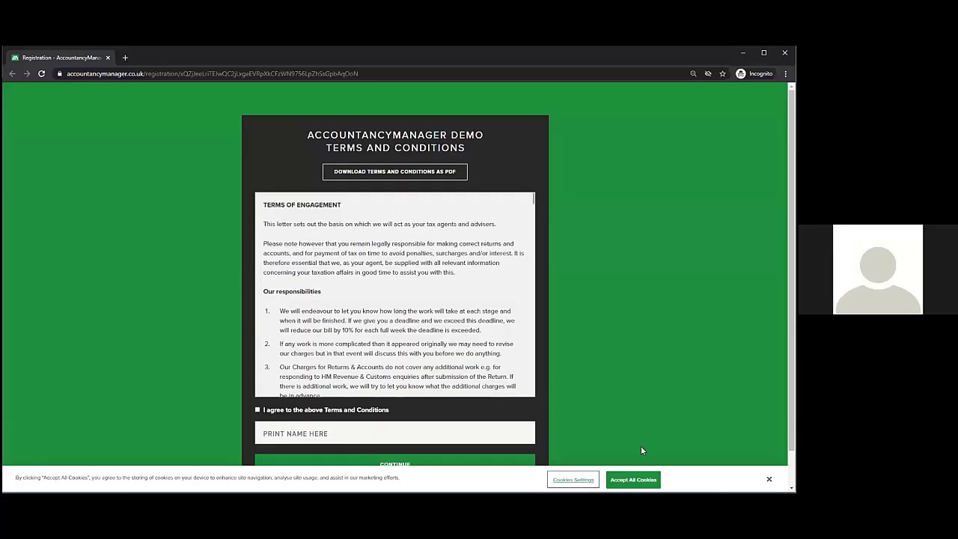
pyautogui.click(637, 479)
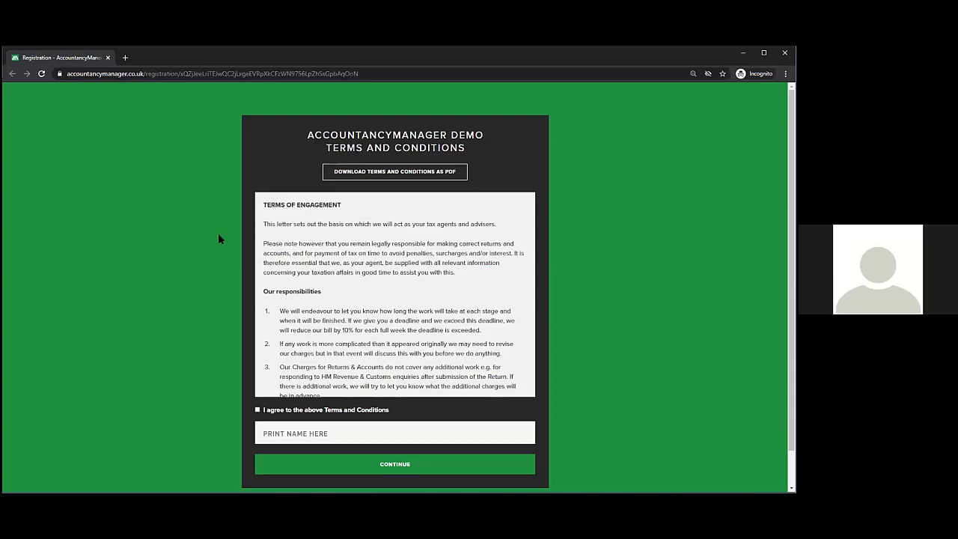
# Agree to the terms and conditions, sign with the client's printed name, and continue the registration
pyautogui.scroll(-3, 360, 277)
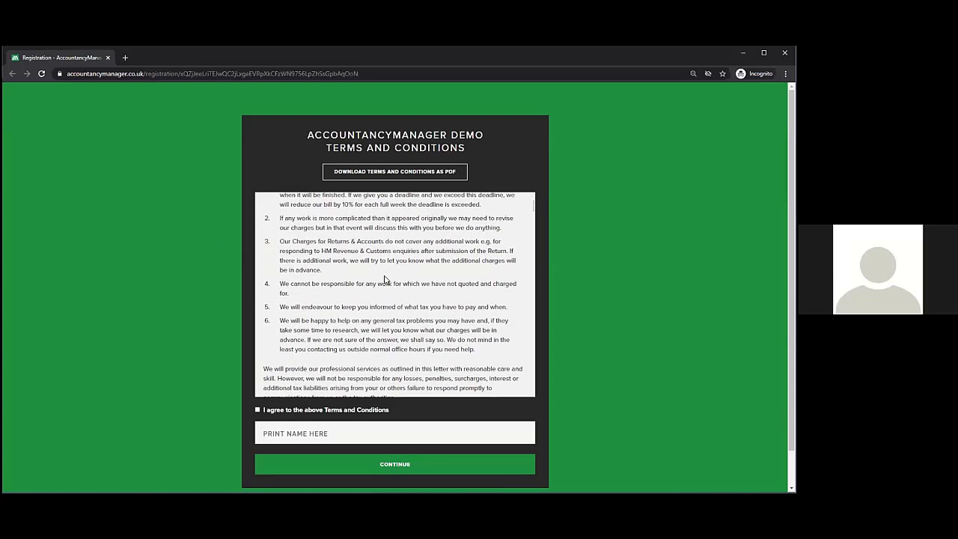
pyautogui.click(258, 409)
pyautogui.click(282, 428)
pyautogui.write('A HAWKE')
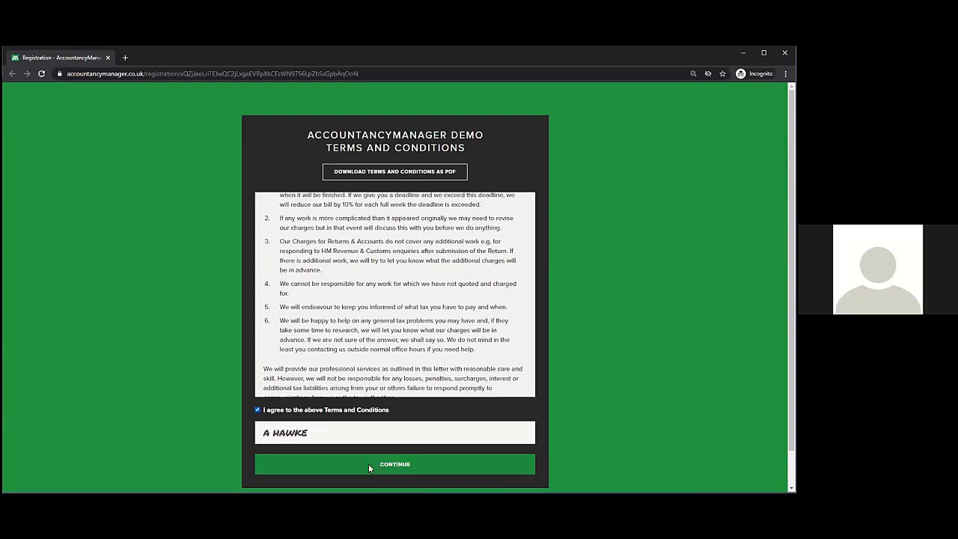
pyautogui.click(368, 465)
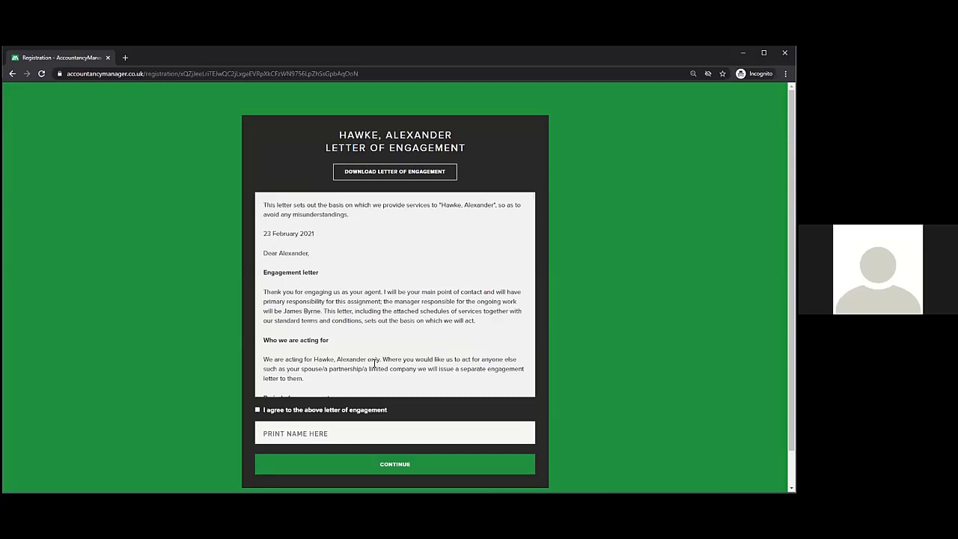
# Review the individual client's letter of engagement, agree to it, sign with the client's printed name, and continue
pyautogui.scroll(-1, 363, 261)
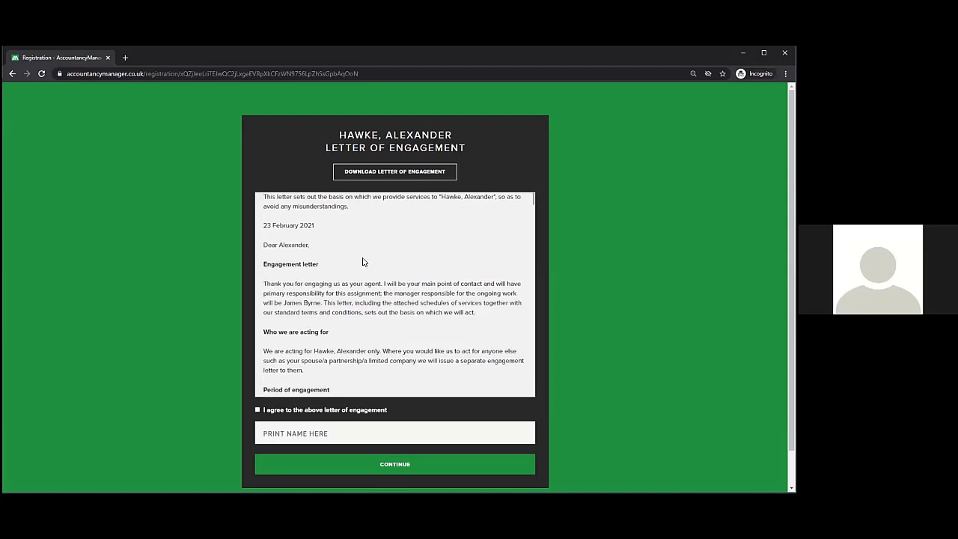
pyautogui.scroll(1, 438, 338)
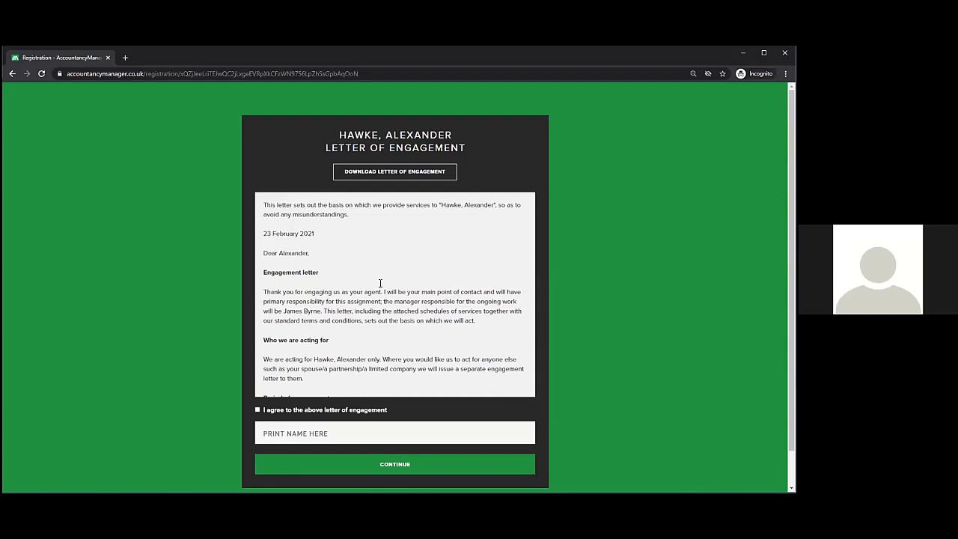
pyautogui.scroll(-1, 372, 269)
pyautogui.scroll(-5, 317, 292)
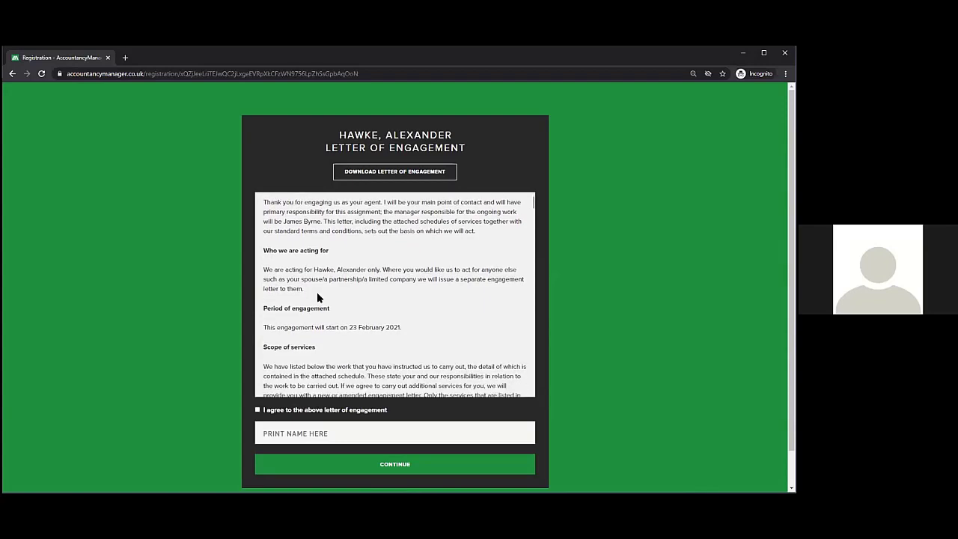
pyautogui.scroll(-6, 423, 292)
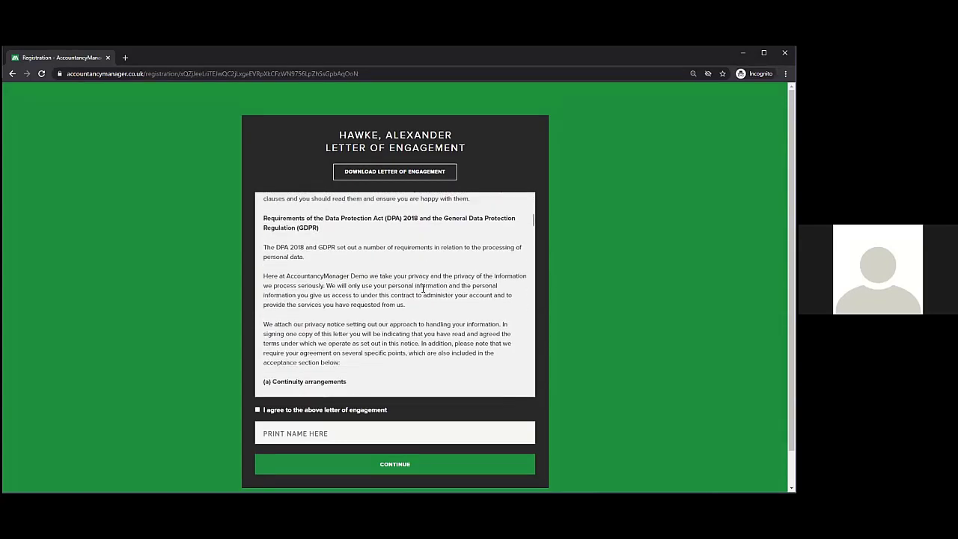
pyautogui.click(258, 409)
pyautogui.click(267, 431)
pyautogui.write('A')
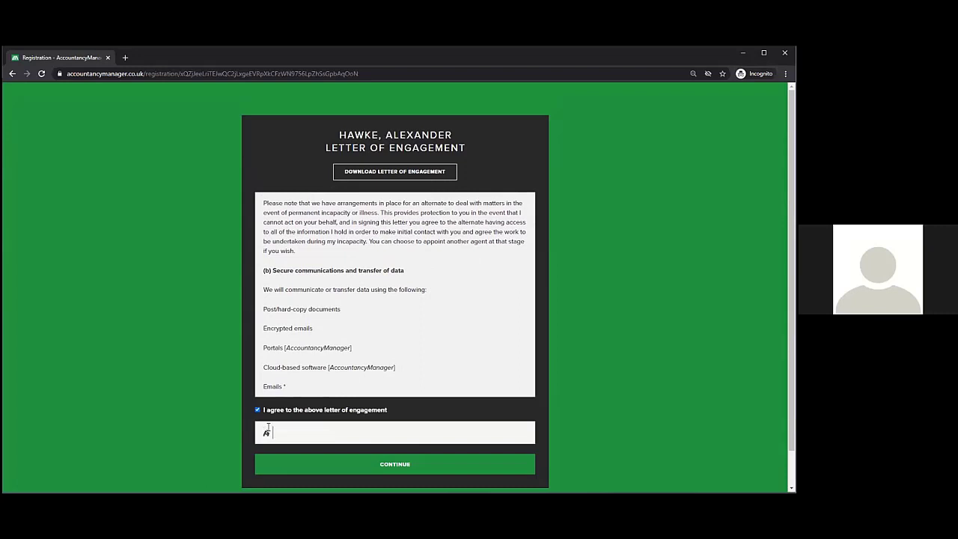
pyautogui.write(' HAWKE')
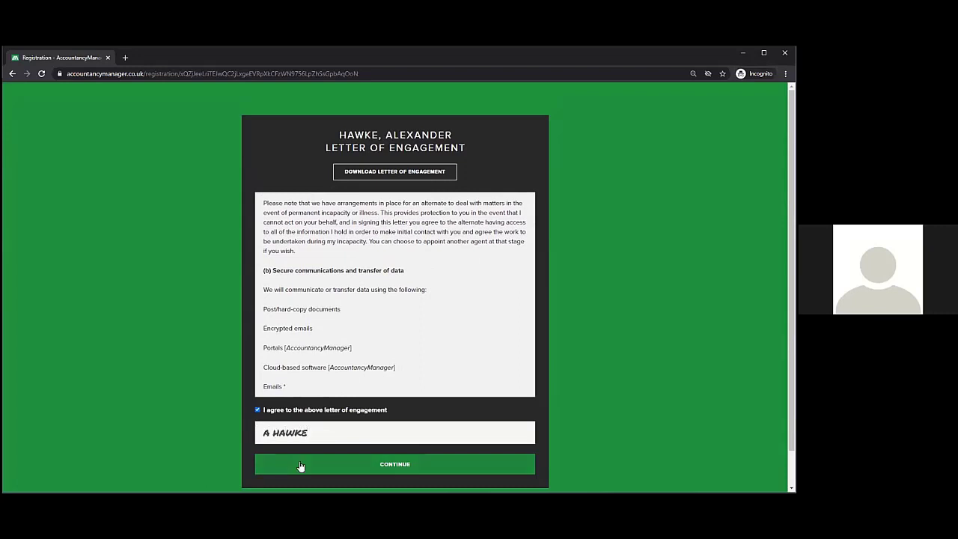
pyautogui.click(300, 466)
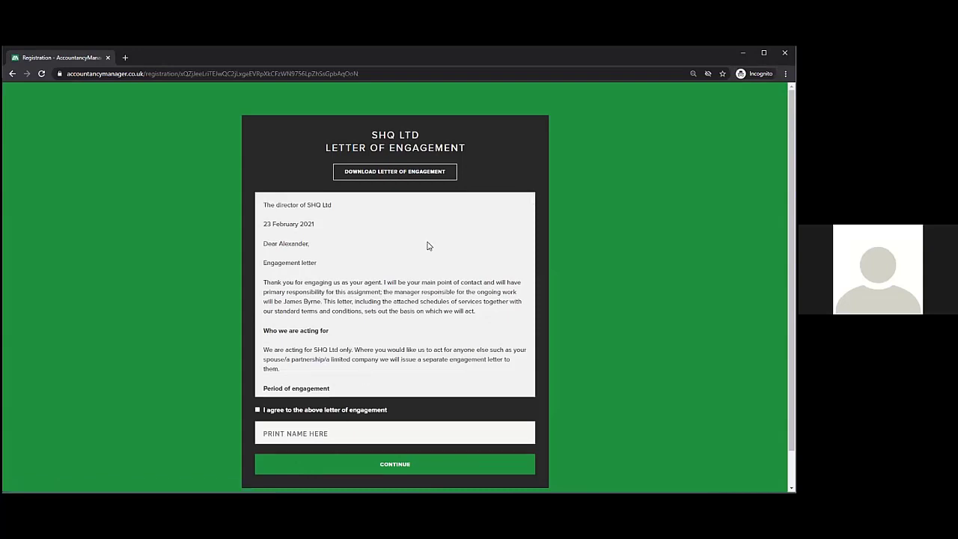
# Examine the SHQ Ltd letter of engagement, including its list of services and the schedules for accounts, bookkeeping and corporation tax
pyautogui.scroll(-4, 428, 246)
pyautogui.scroll(-5, 427, 245)
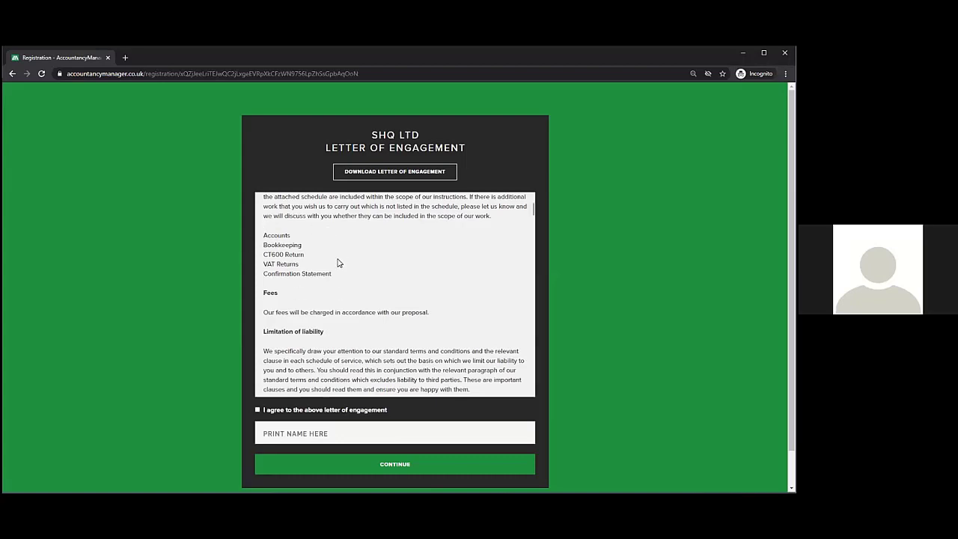
pyautogui.scroll(-6, 337, 261)
pyautogui.scroll(-15, 342, 259)
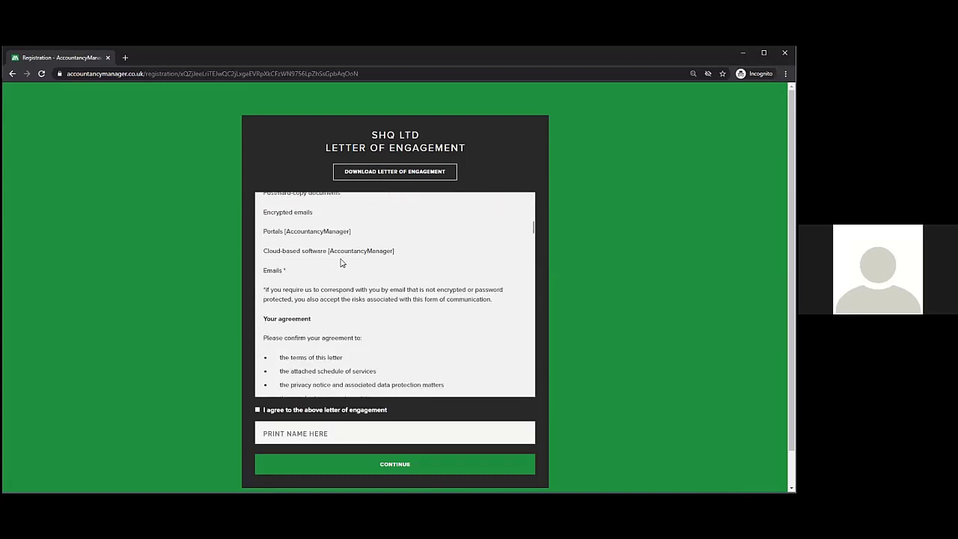
pyautogui.scroll(-2, 341, 261)
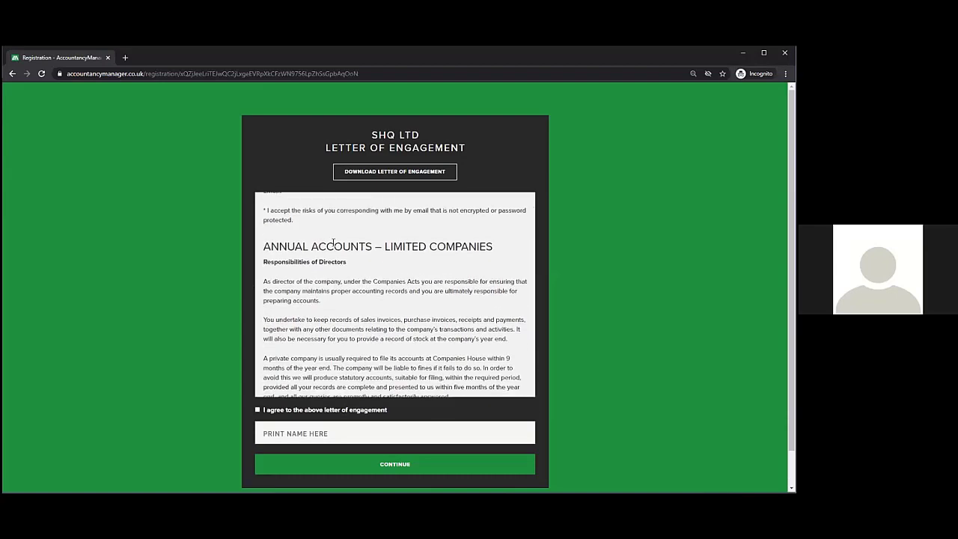
pyautogui.scroll(-4, 387, 267)
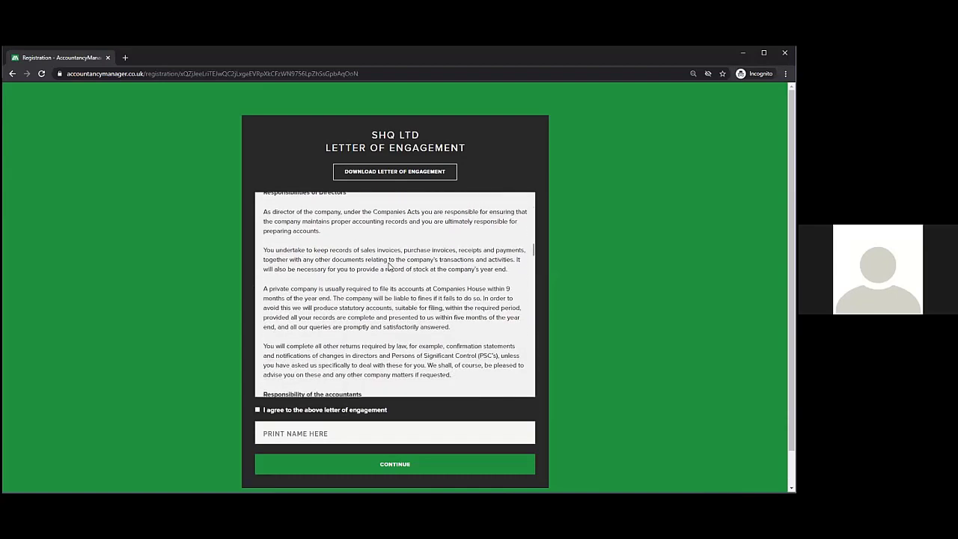
pyautogui.scroll(-20, 390, 264)
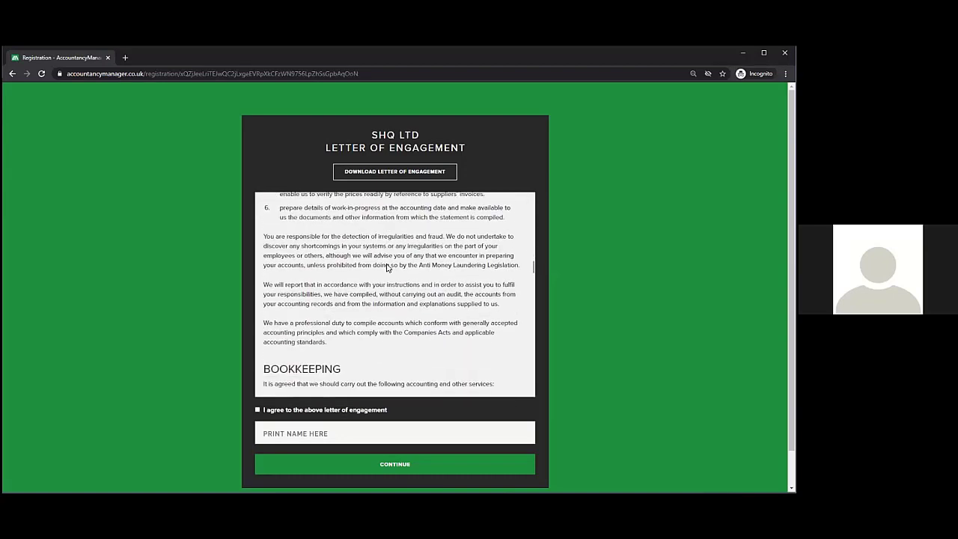
pyautogui.scroll(-1, 387, 268)
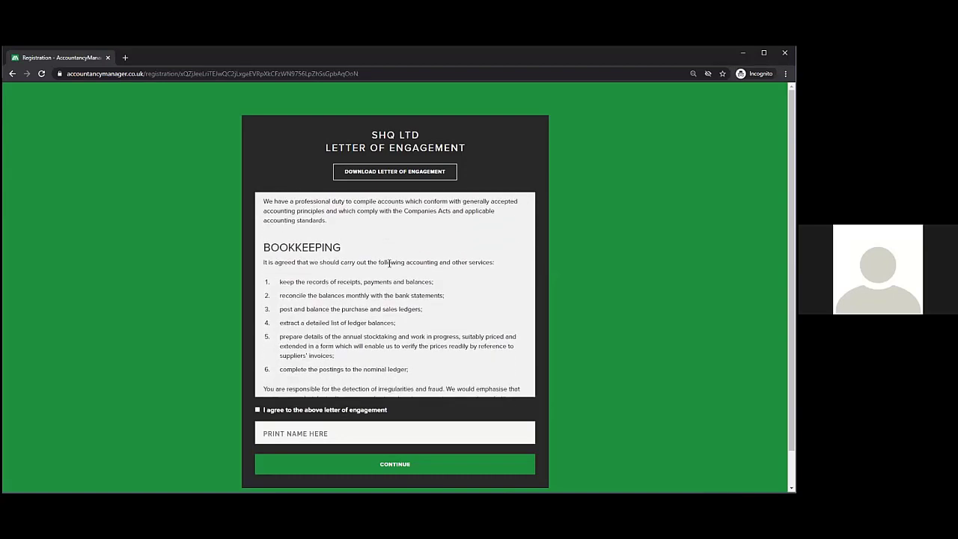
pyautogui.scroll(-7, 389, 266)
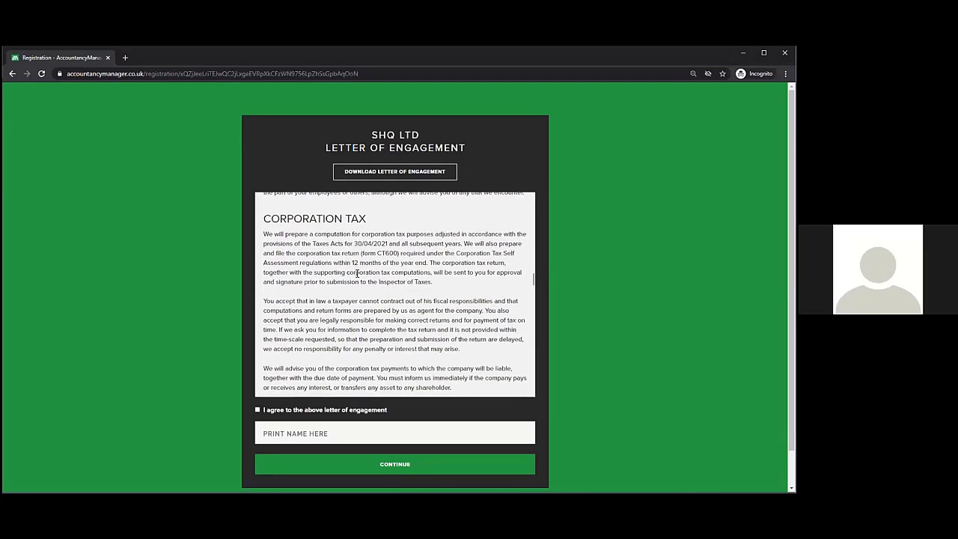
# Agree to the SHQ Ltd letter of engagement, sign with the client's printed name, and continue to the password page
pyautogui.click(257, 410)
pyautogui.click(271, 430)
pyautogui.write('A HAWKE')
pyautogui.click(343, 465)
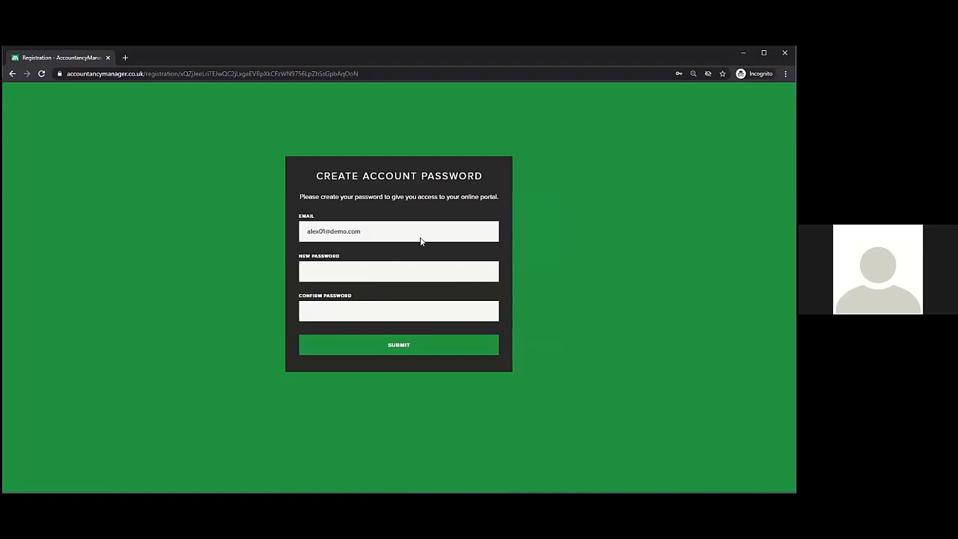
# Try to create the client's portal account by entering and confirming a new account password and submitting the form
pyautogui.click(327, 266)
pyautogui.write('••••••••••••')
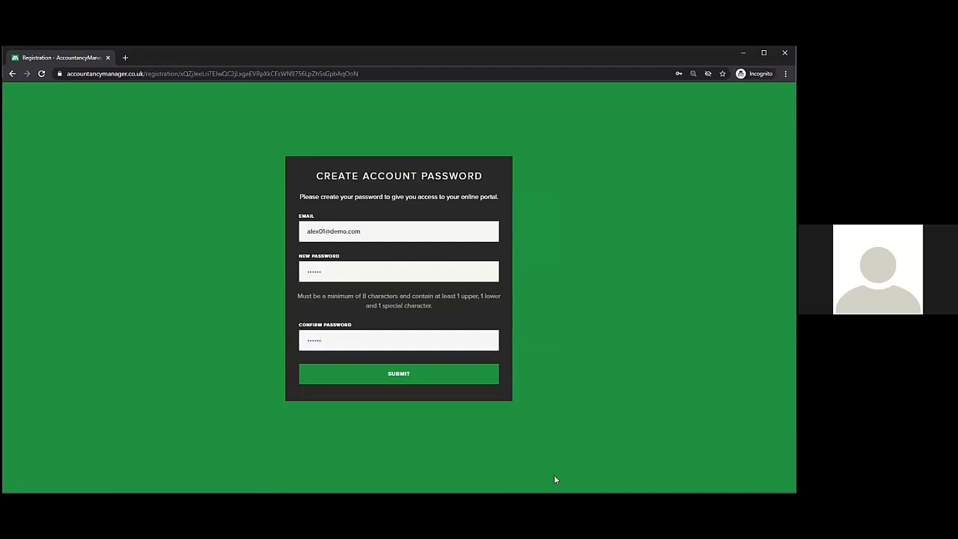
pyautogui.click(412, 372)
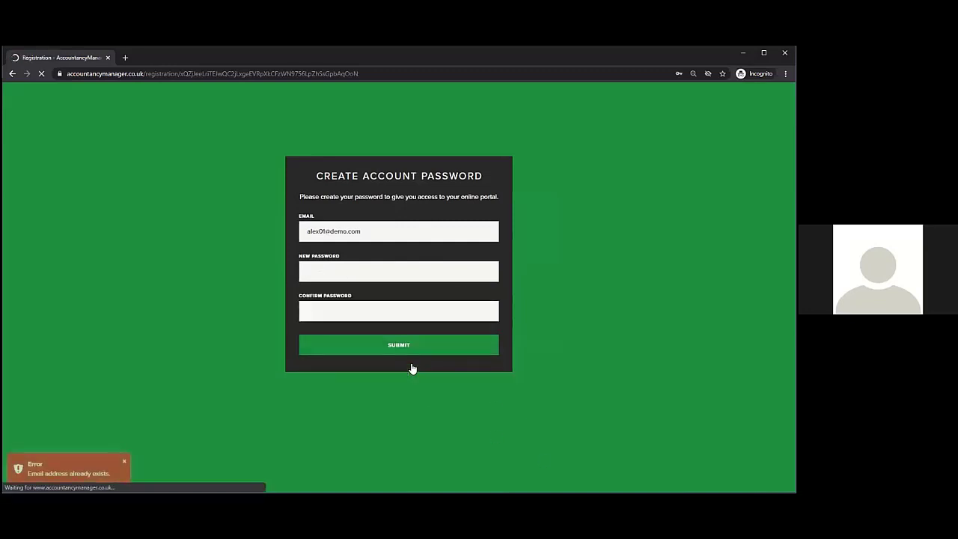
pyautogui.click(301, 271)
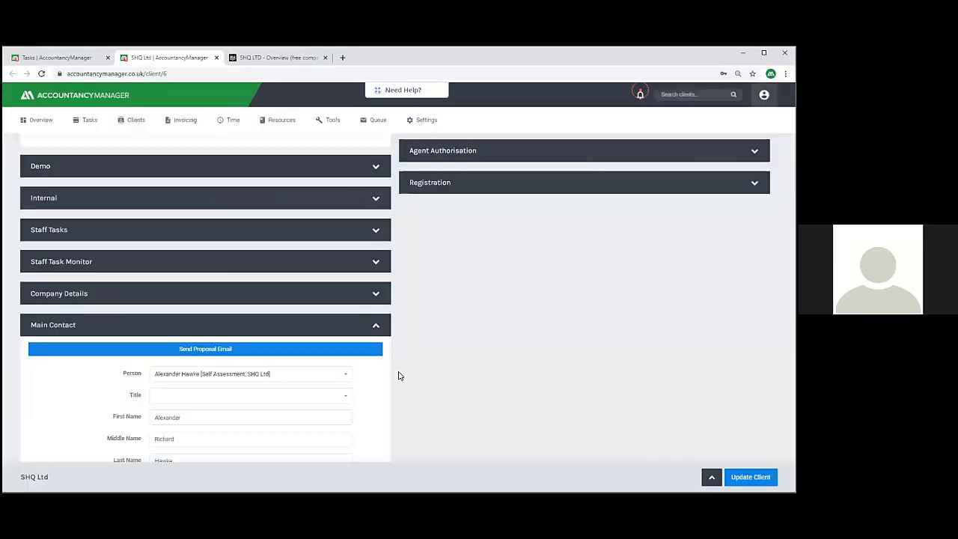
# Try to save a changed email address for SHQ Ltd's main contact, and reload the outdated client page
pyautogui.scroll(-3, 259, 391)
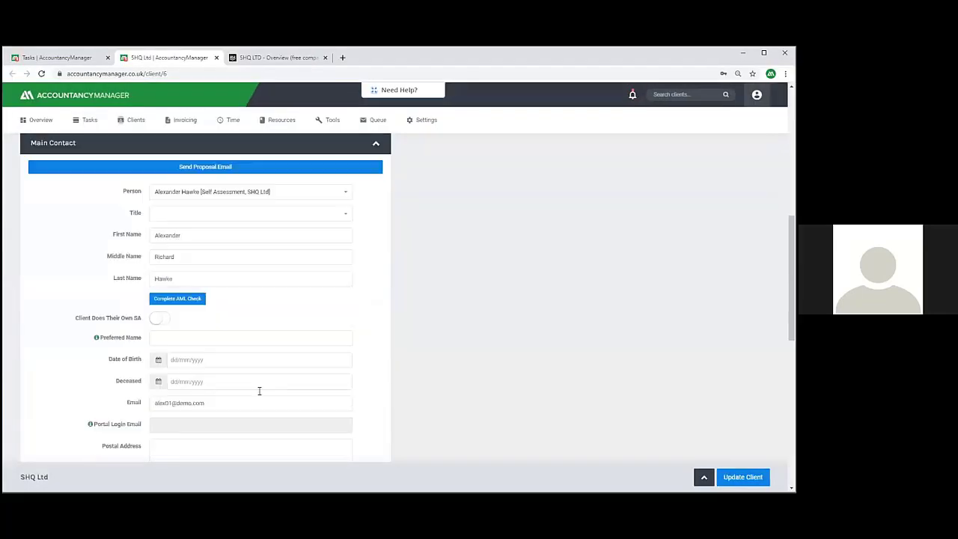
pyautogui.click(175, 402)
pyautogui.write('0')
pyautogui.click(743, 477)
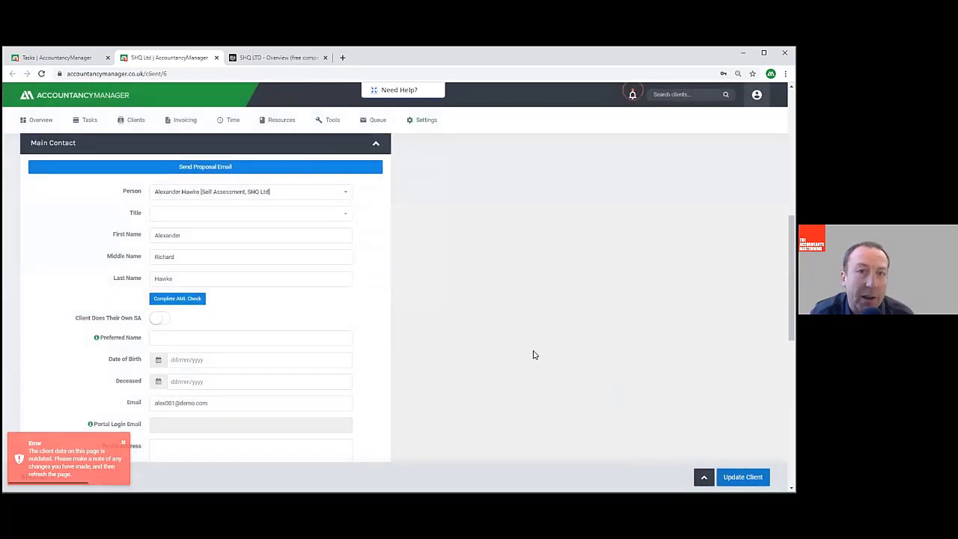
pyautogui.click(42, 74)
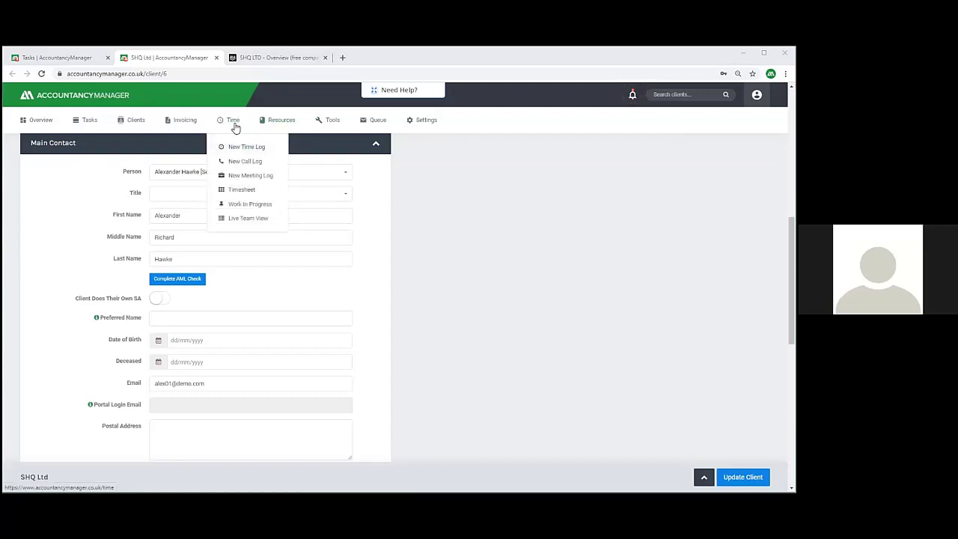
# Open the Digital Marketing partner page and examine the PracticeWeb offer, contact form and benefits
pyautogui.moveTo(332, 125)
pyautogui.moveTo(381, 231)
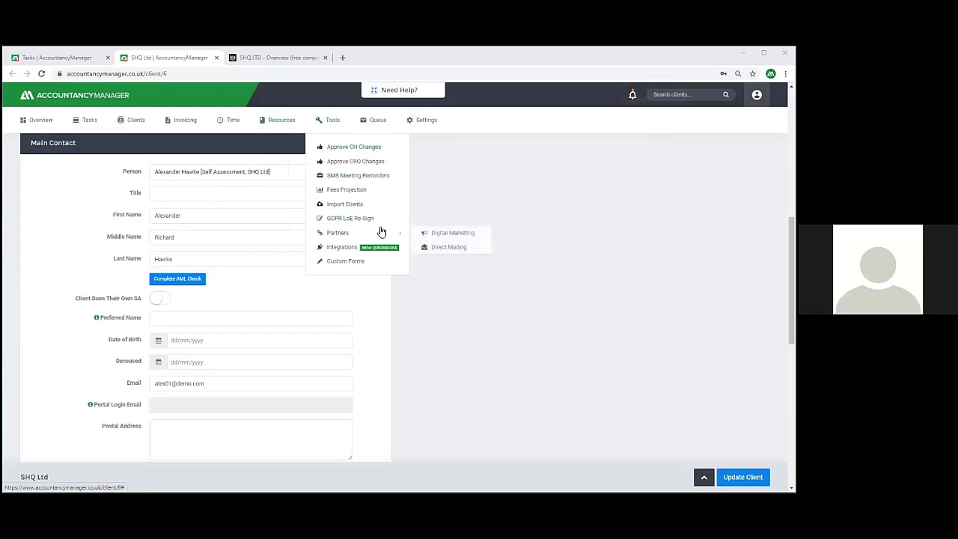
pyautogui.click(442, 242)
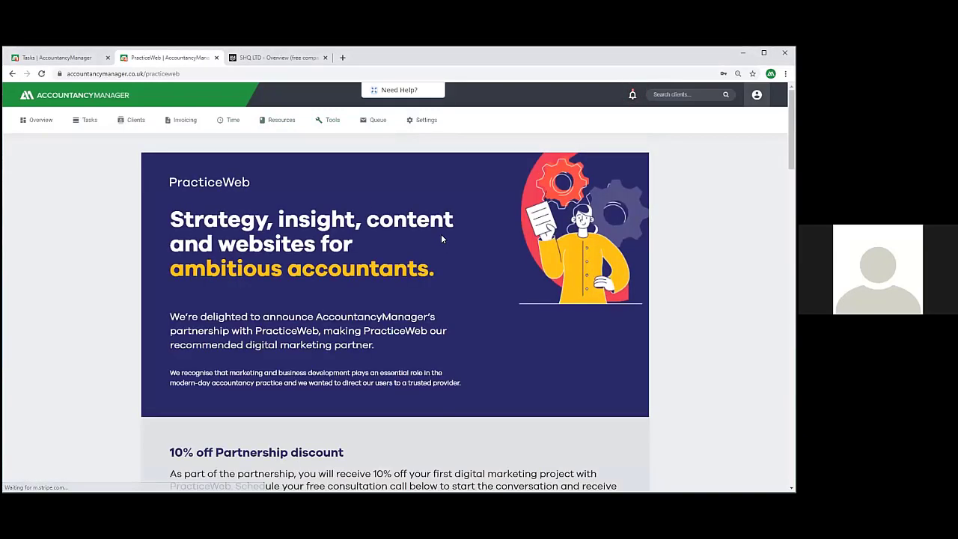
pyautogui.scroll(-1, 428, 284)
pyautogui.scroll(-5, 428, 288)
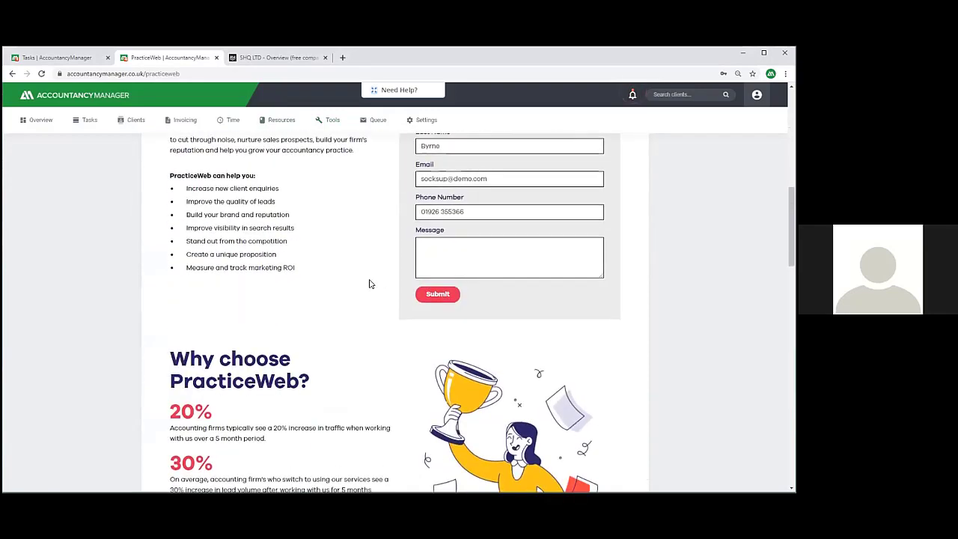
pyautogui.scroll(-3, 368, 280)
pyautogui.scroll(7, 367, 281)
pyautogui.scroll(3, 369, 284)
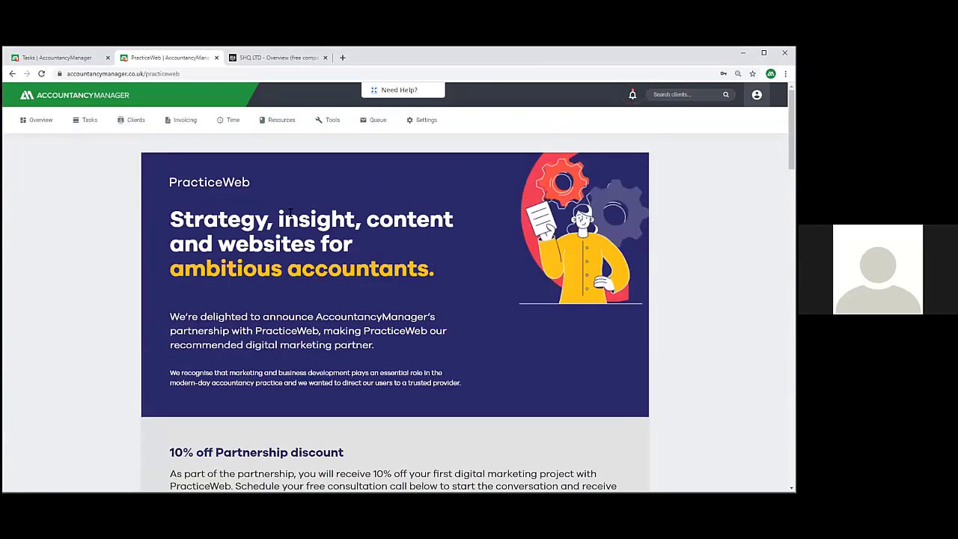
pyautogui.click(74, 100)
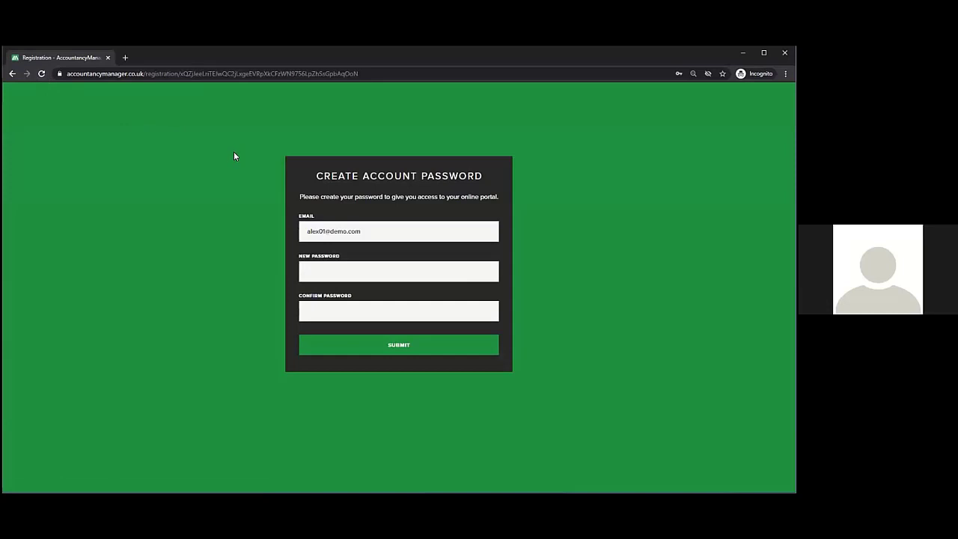
# Reload the client's registration page and open the Main Contact details of SHQ Ltd from the client list
pyautogui.doubleClick(316, 230)
pyautogui.click(41, 74)
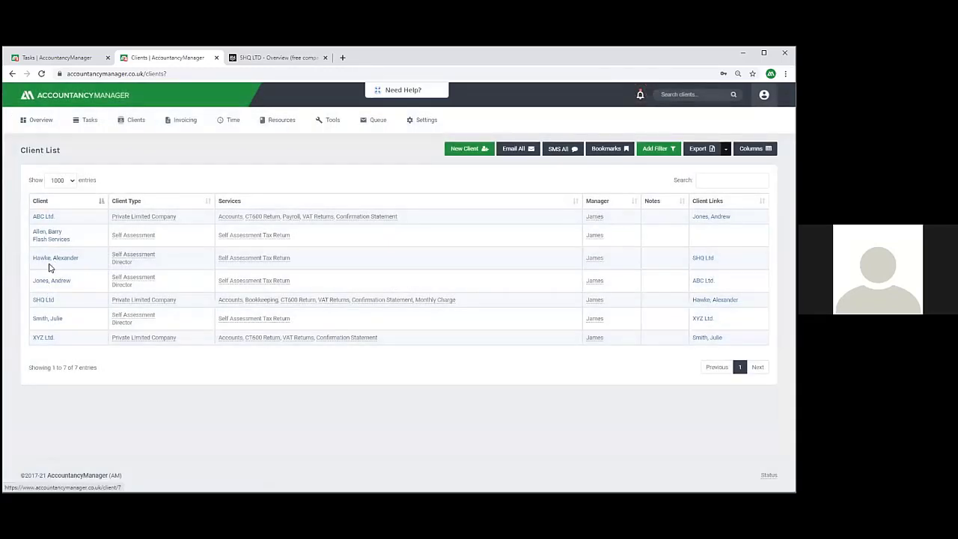
pyautogui.click(45, 299)
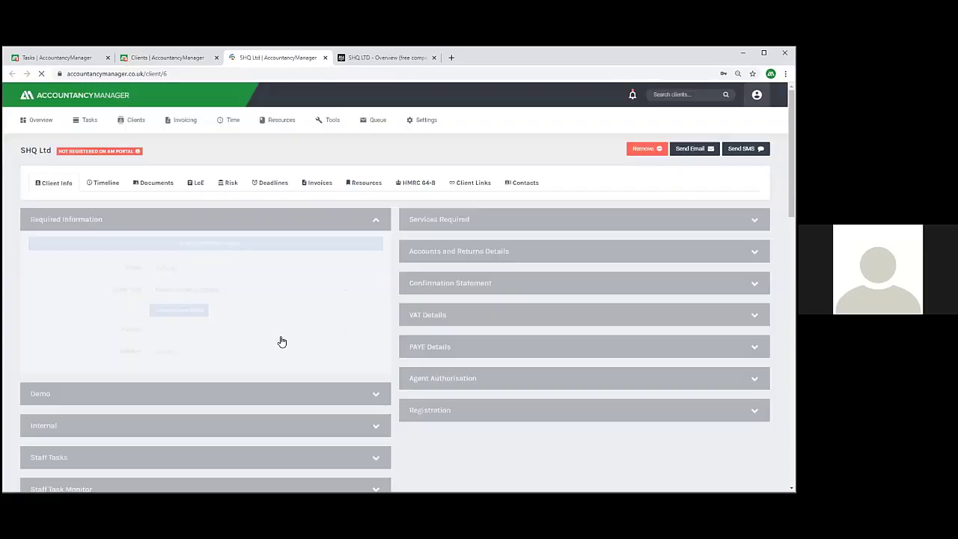
pyautogui.scroll(-5, 278, 340)
pyautogui.scroll(-3, 279, 341)
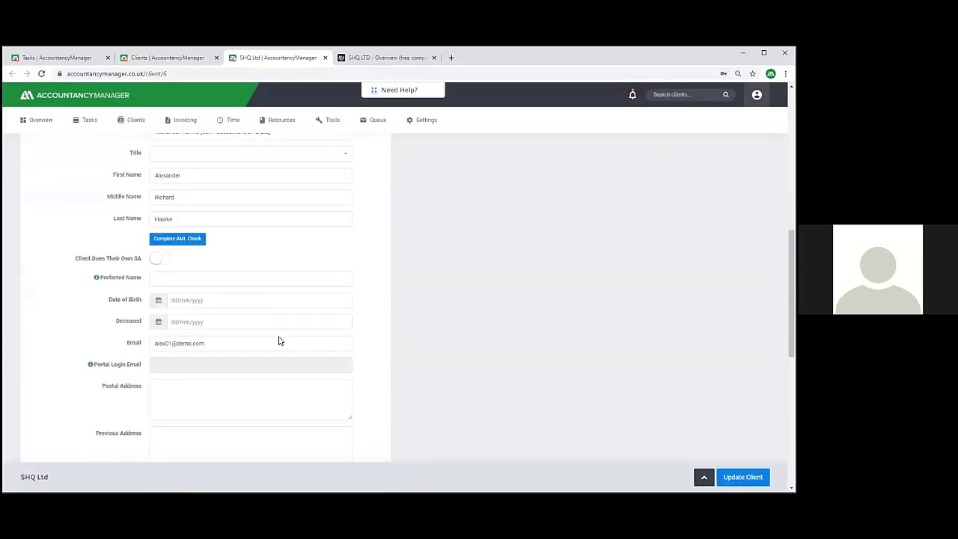
# Add a digit to the main contact's email address and update the client record
pyautogui.click(166, 293)
pyautogui.write('0')
pyautogui.click(743, 477)
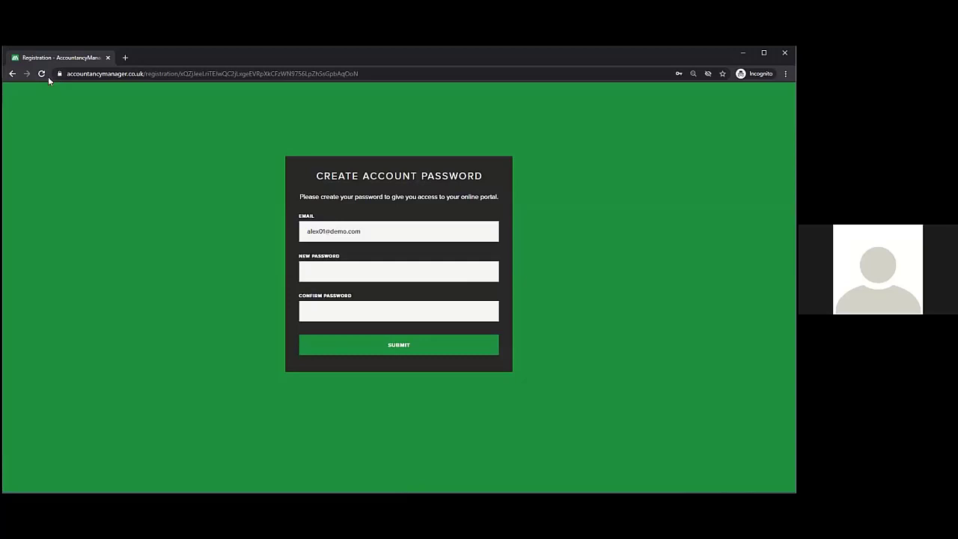
# Reload the registration page, enter and confirm a new account password, and try to submit the registration
pyautogui.click(44, 74)
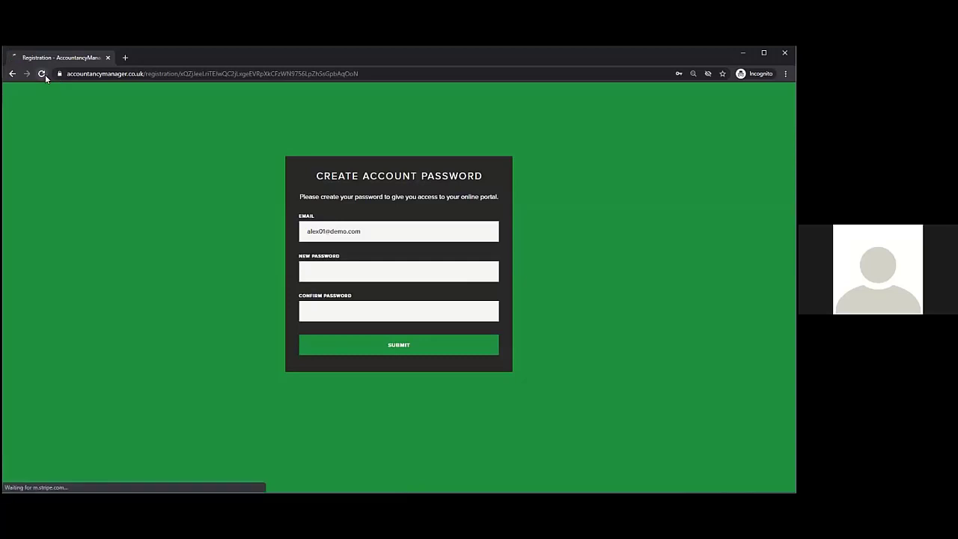
pyautogui.click(326, 272)
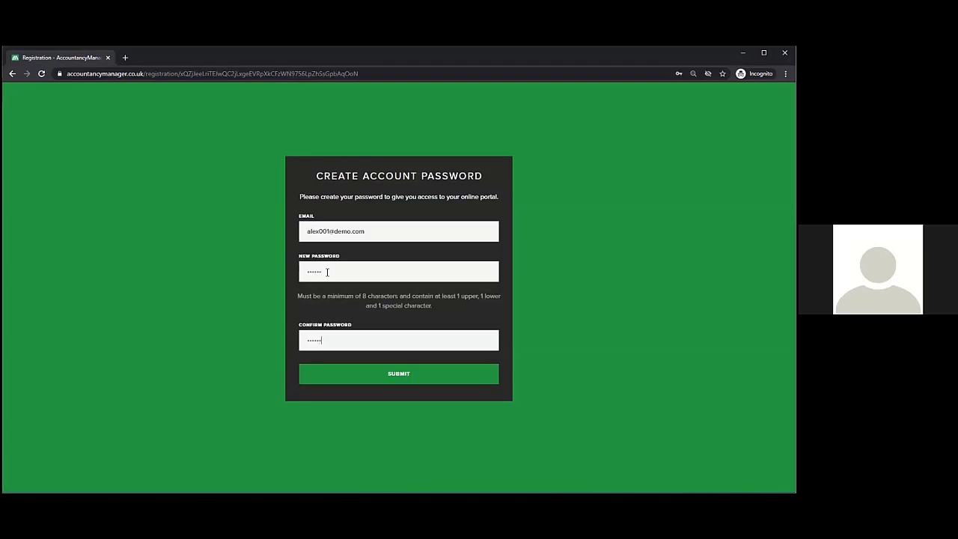
pyautogui.press('Return')
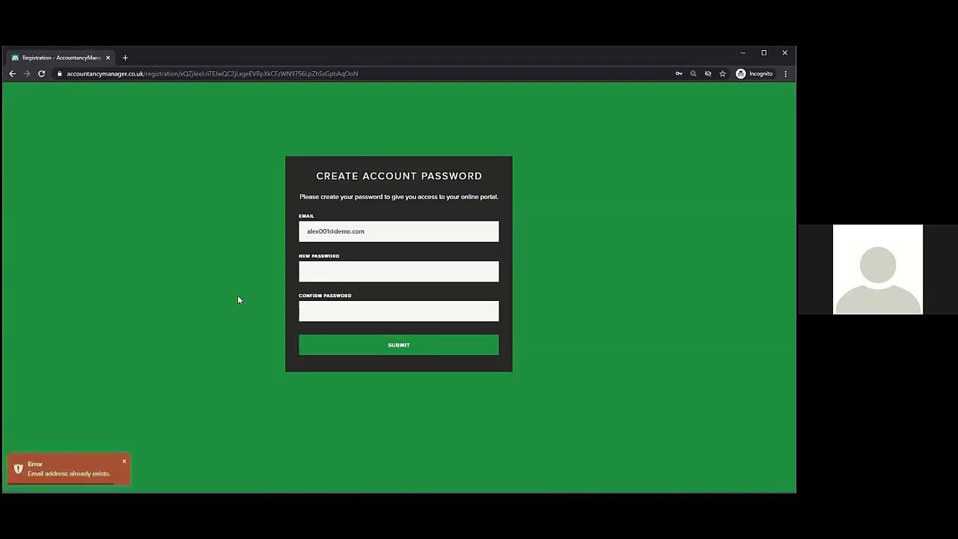
# Switch back to SHQ Ltd's record, change the main contact's email to an unused address and save the client
pyautogui.hotkey('alt', 'Tab')
pyautogui.click(171, 294)
pyautogui.write('101@demo.com')
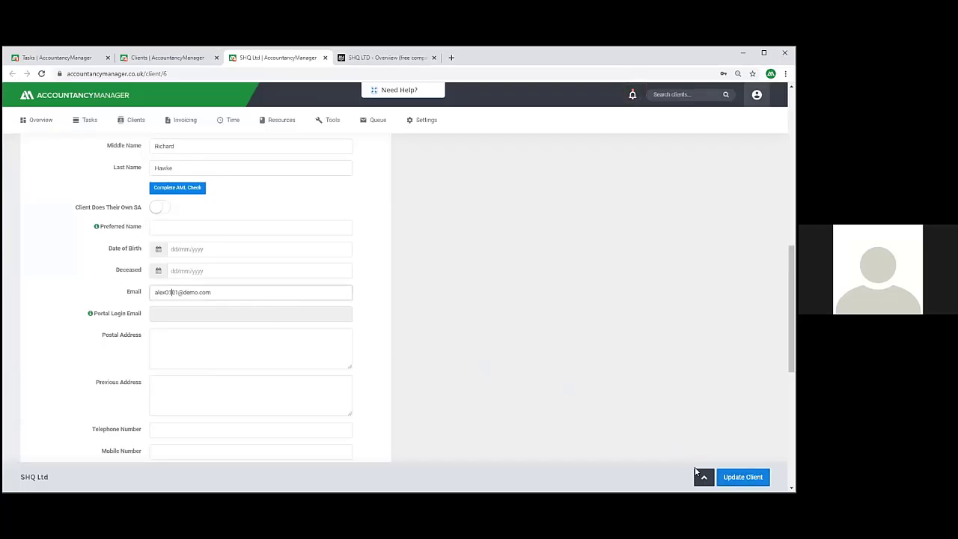
pyautogui.click(743, 477)
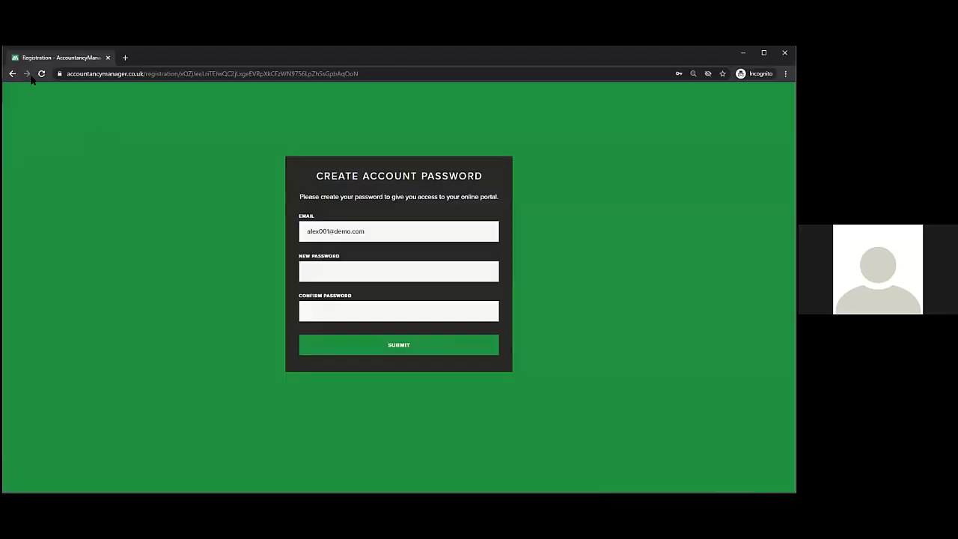
# Refresh the registration page to load the new email, enter and confirm the account password, and submit it
pyautogui.click(41, 74)
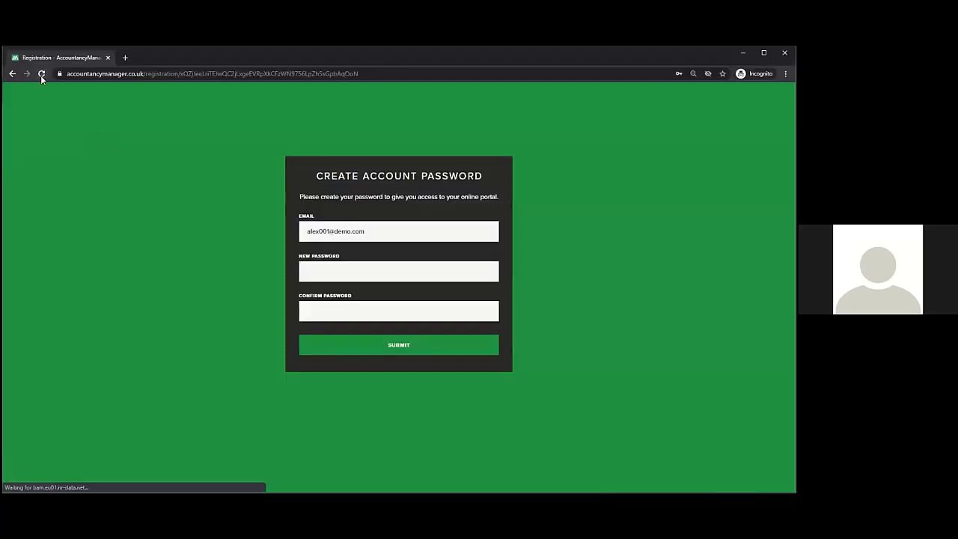
pyautogui.click(386, 264)
pyautogui.write('*****')
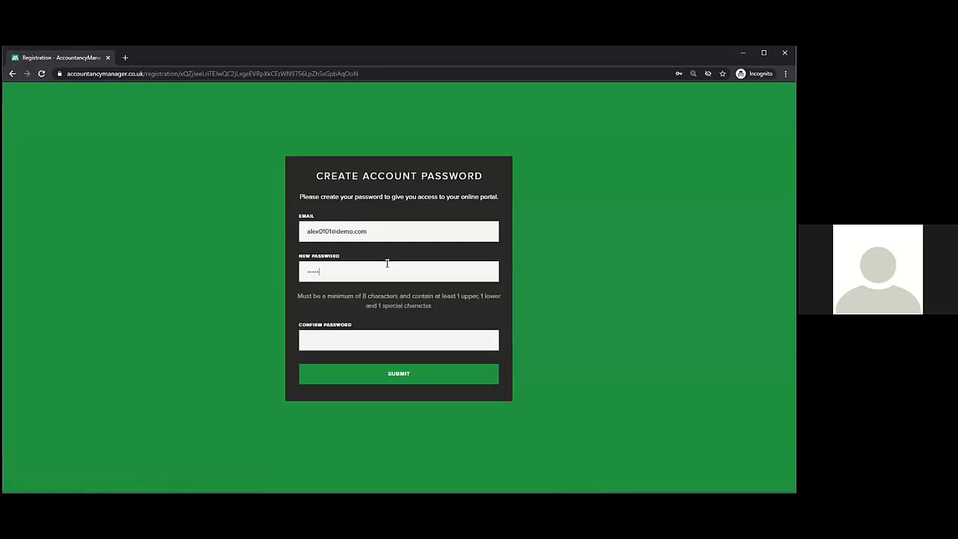
pyautogui.press('Return')
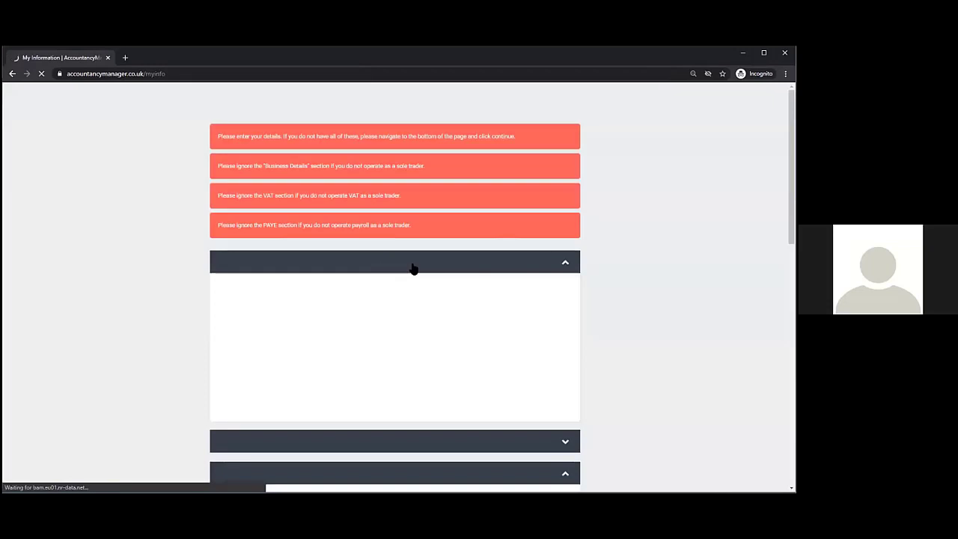
# Enter placeholder values for the NI Number and Personal UTR Number in the client's My Details section
pyautogui.rightClick(417, 266)
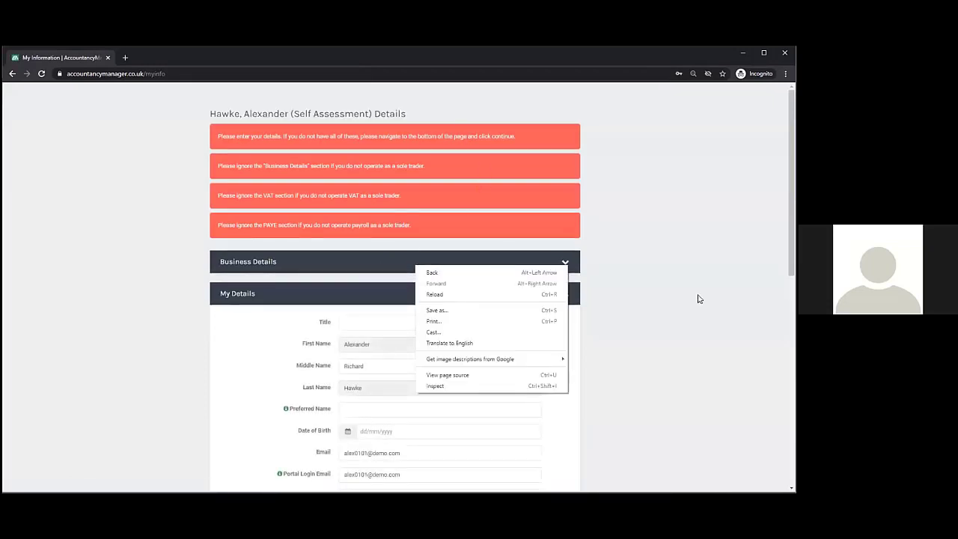
pyautogui.click(635, 265)
pyautogui.scroll(-3, 662, 224)
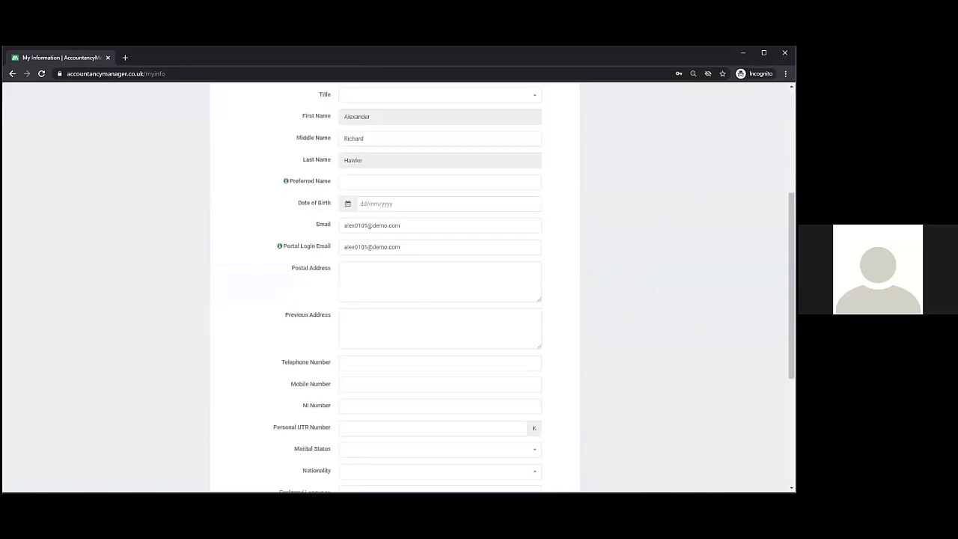
pyautogui.scroll(1, 571, 217)
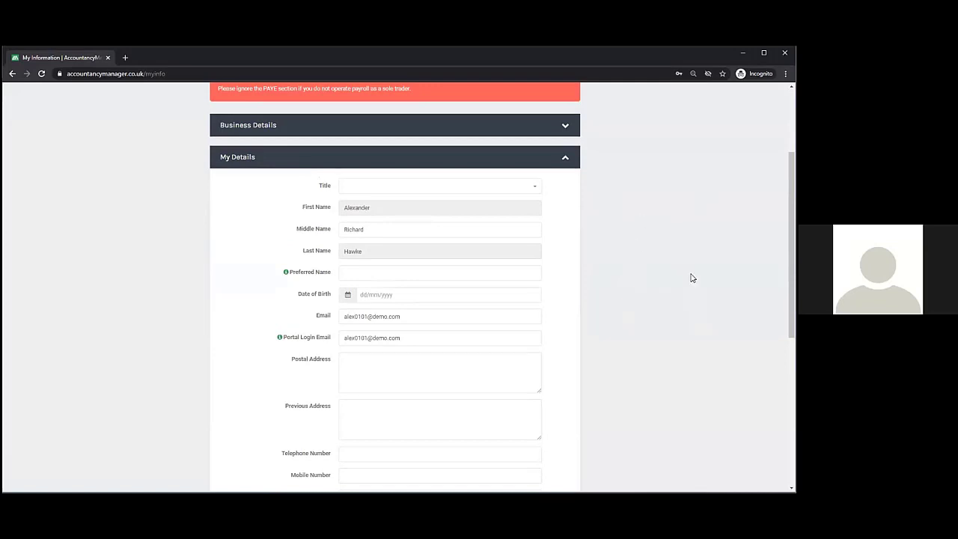
pyautogui.scroll(-1, 623, 296)
pyautogui.scroll(1, 622, 295)
pyautogui.scroll(-4, 660, 272)
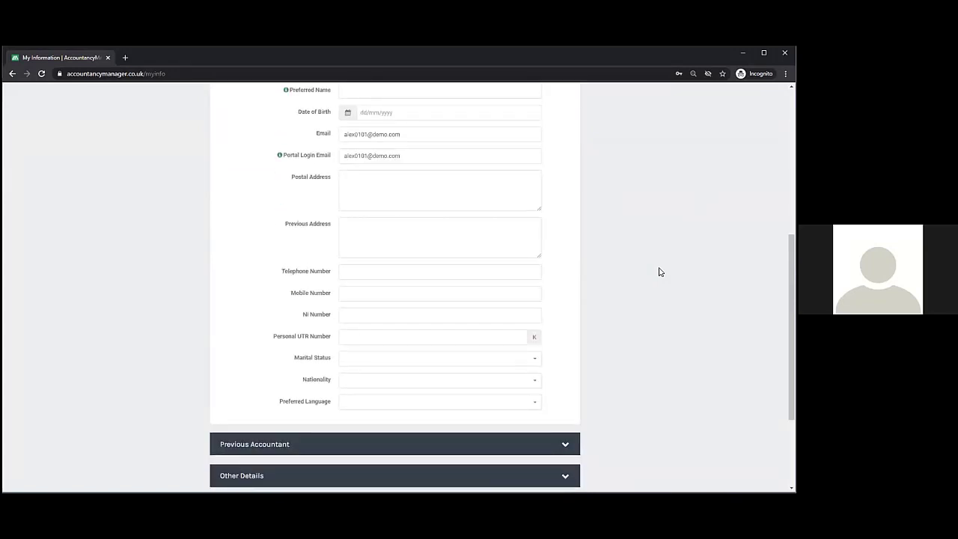
pyautogui.click(399, 316)
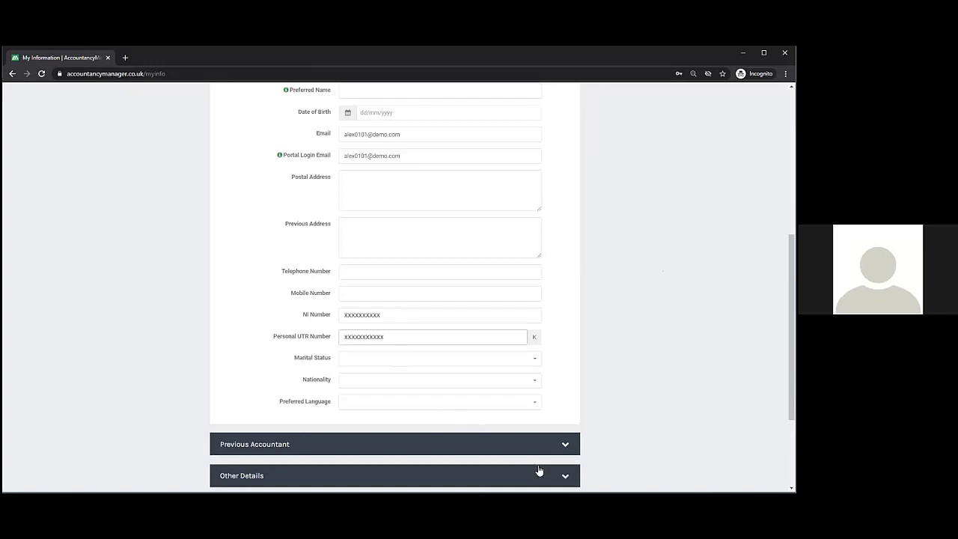
# Fill in the previous accountant's email address and continue to the company's details form
pyautogui.click(536, 449)
pyautogui.scroll(-3, 606, 394)
pyautogui.click(374, 292)
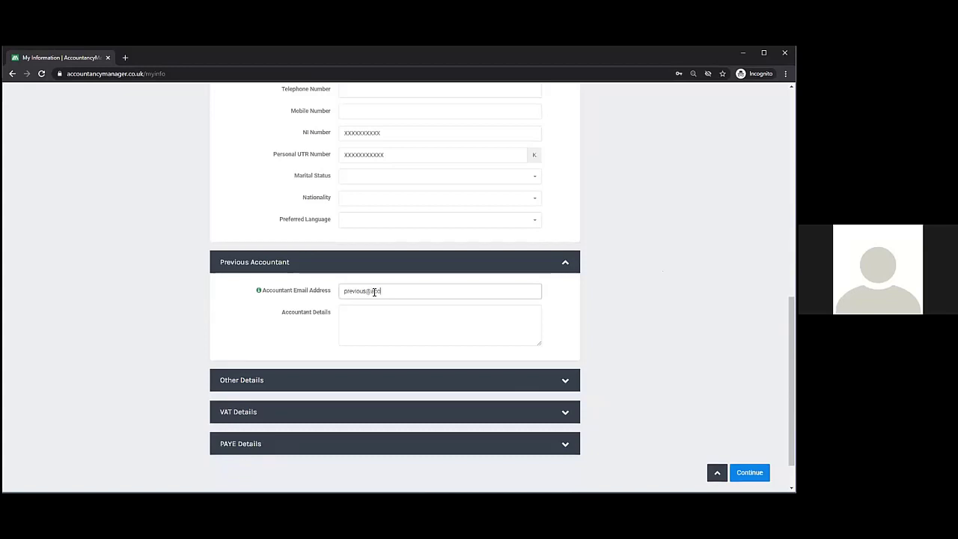
pyautogui.write('previous@accountant.com')
pyautogui.click(656, 351)
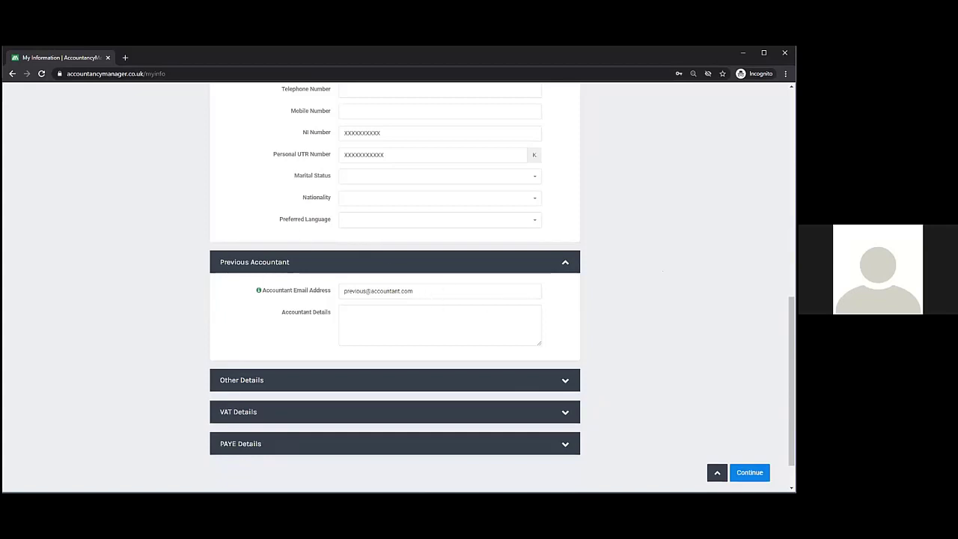
pyautogui.click(750, 473)
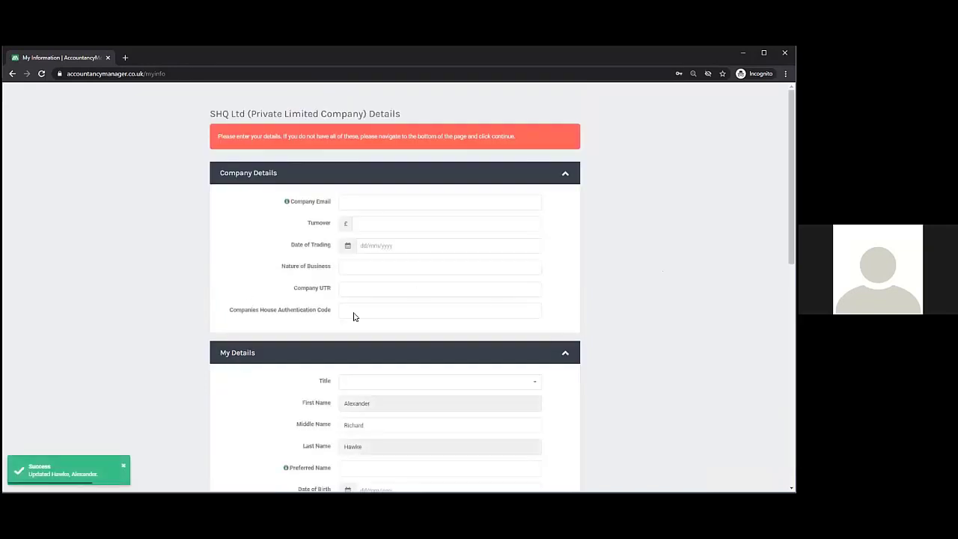
# Enter a placeholder Company UTR in SHQ Ltd's Company Details and continue past the form
pyautogui.click(355, 288)
pyautogui.write('x')
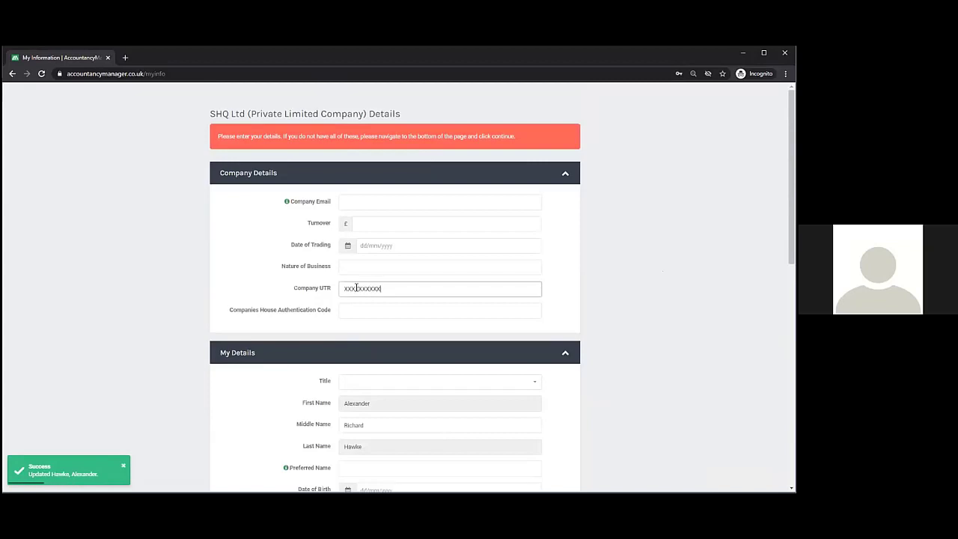
pyautogui.write('XXXXXXXXX')
pyautogui.scroll(-10, 612, 308)
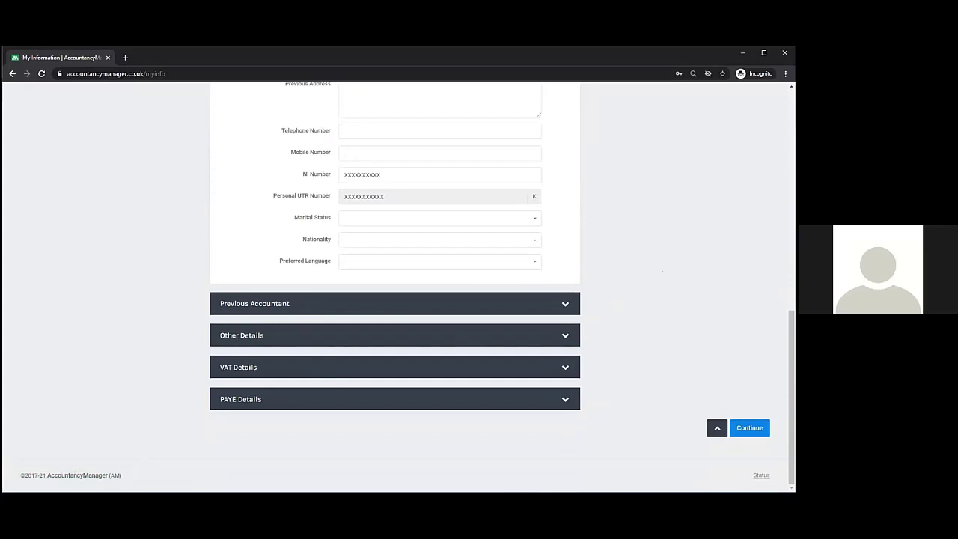
pyautogui.click(742, 427)
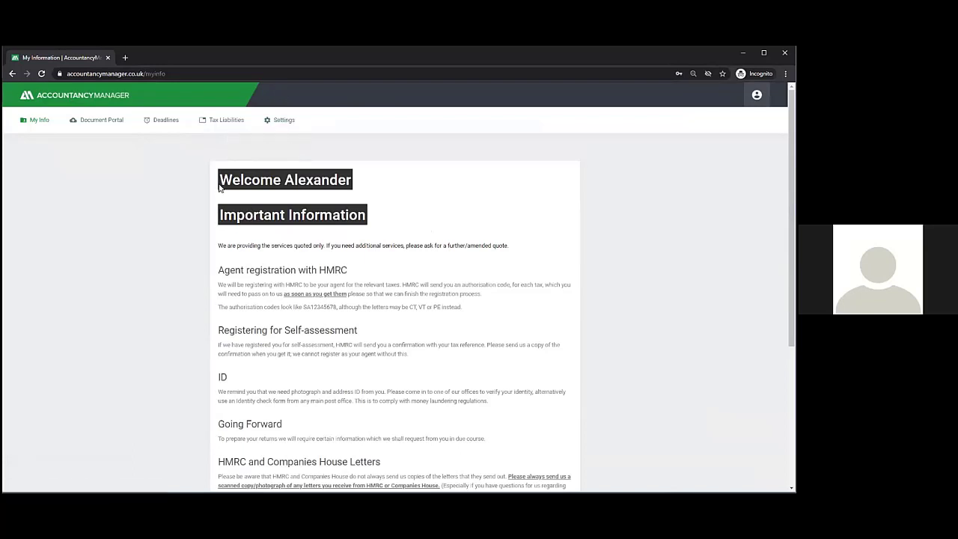
# Read through the client portal's welcome page and its Important Information sections
pyautogui.moveTo(218, 183); pyautogui.dragTo(583, 429)
pyautogui.click(673, 313)
pyautogui.scroll(-3, 555, 389)
pyautogui.scroll(2, 554, 388)
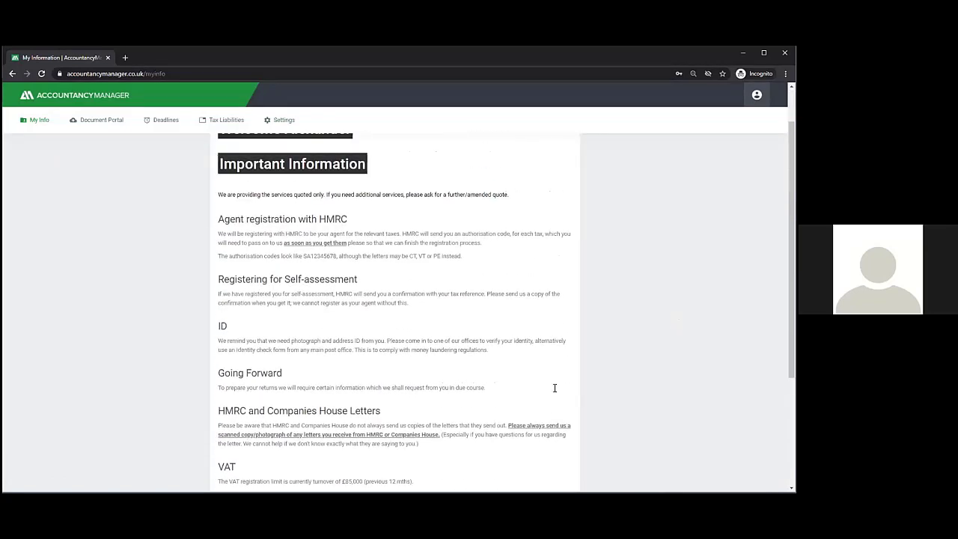
pyautogui.scroll(1, 584, 322)
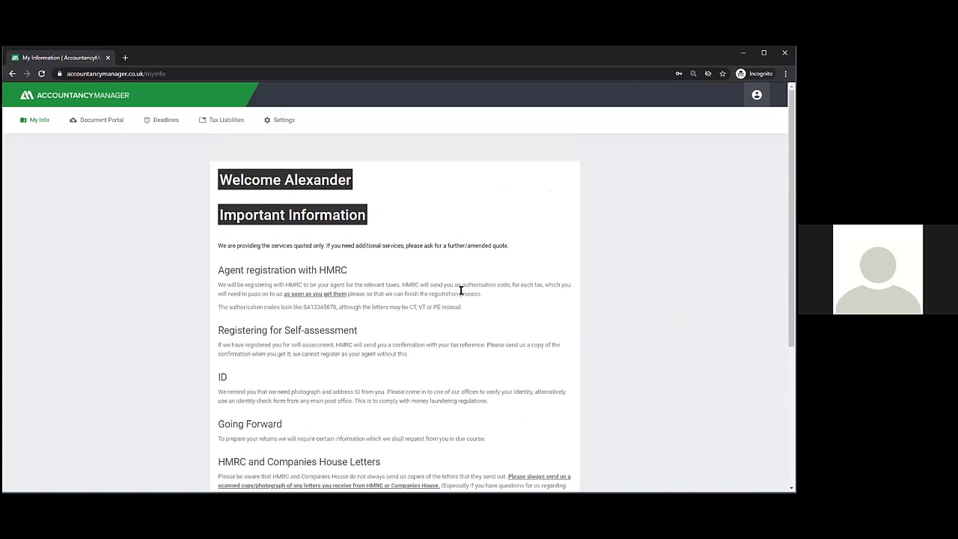
# Open SHQ Ltd's document portal and upload the Accounts PDF
pyautogui.moveTo(105, 135)
pyautogui.click(100, 148)
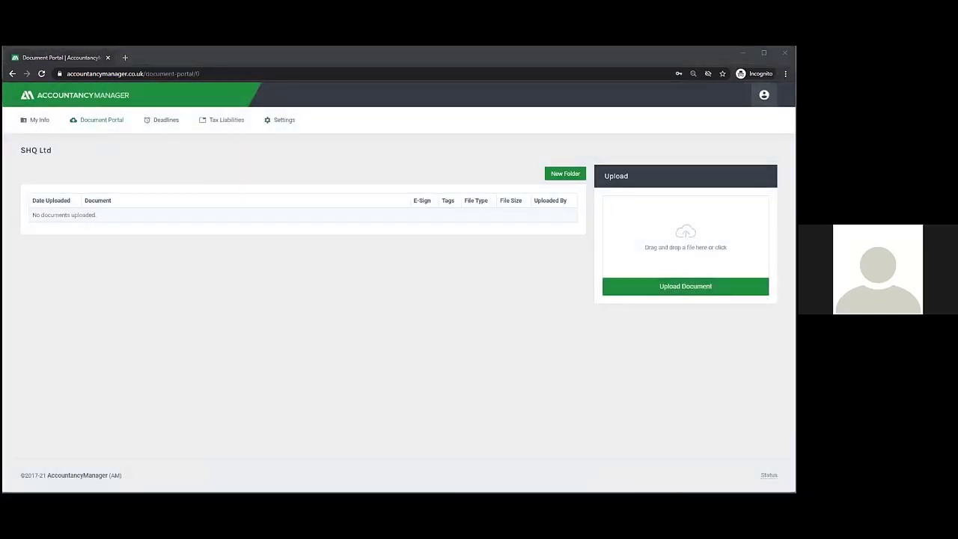
pyautogui.moveTo(696, 229); pyautogui.dragTo(698, 232)
pyautogui.click(704, 292)
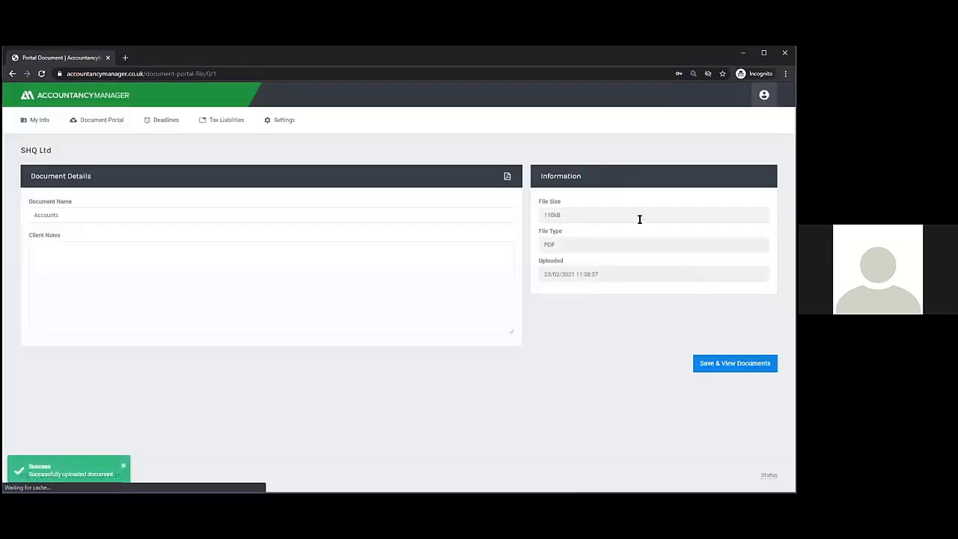
# Save the uploaded Accounts document's details and check the client portal's deadlines and tax liabilities
pyautogui.click(735, 363)
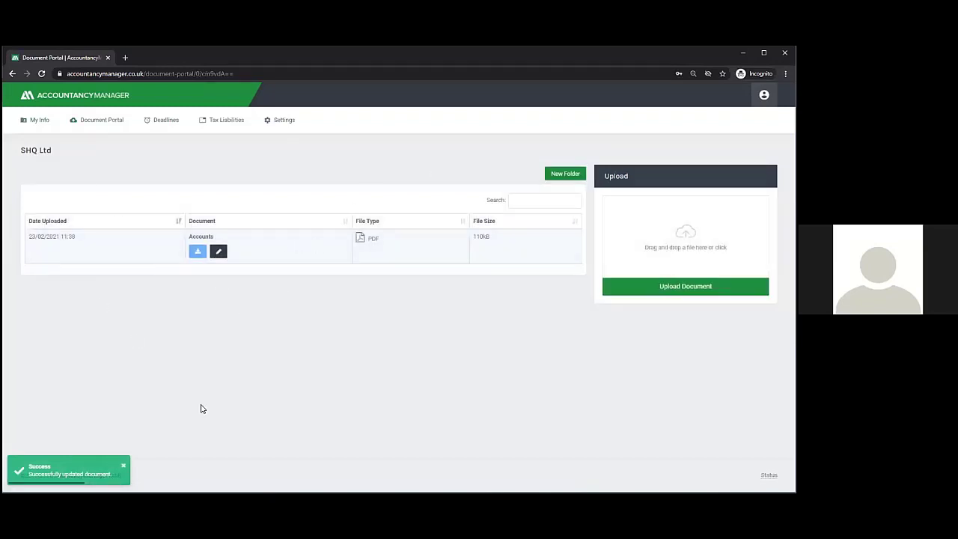
pyautogui.click(152, 127)
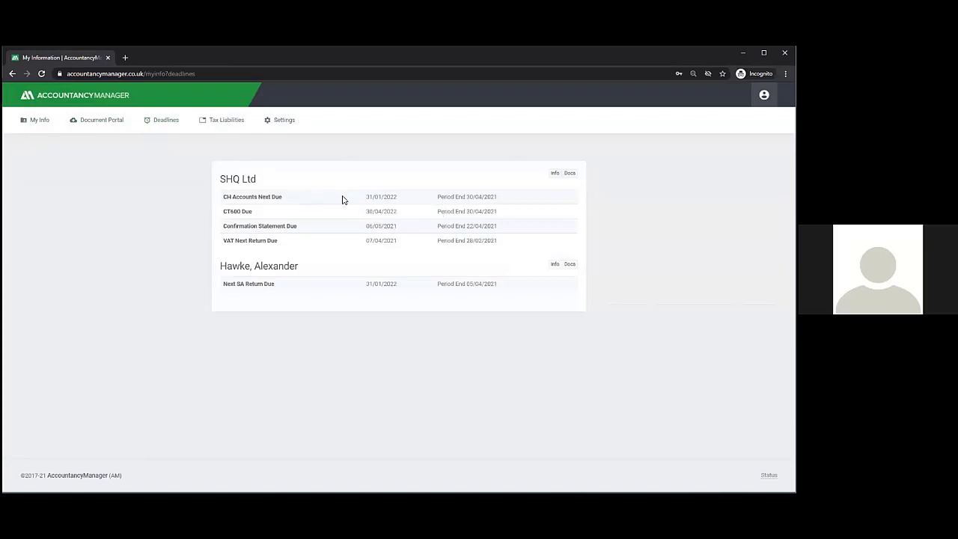
pyautogui.moveTo(350, 196); pyautogui.dragTo(441, 284)
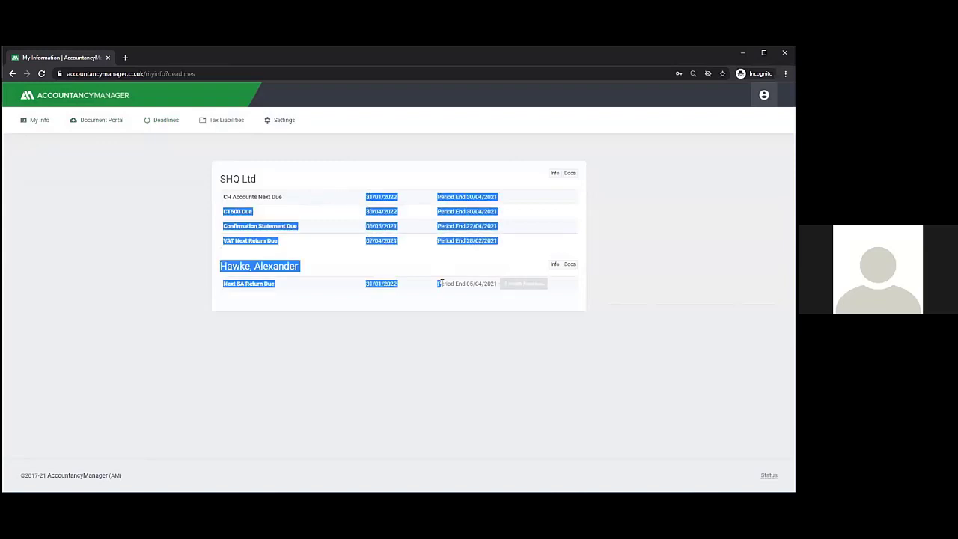
pyautogui.click(128, 288)
pyautogui.click(230, 120)
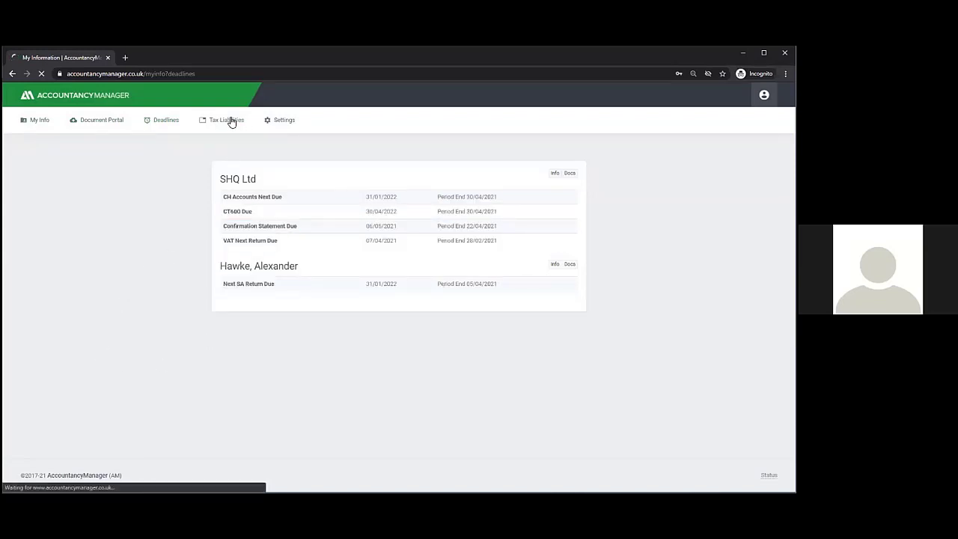
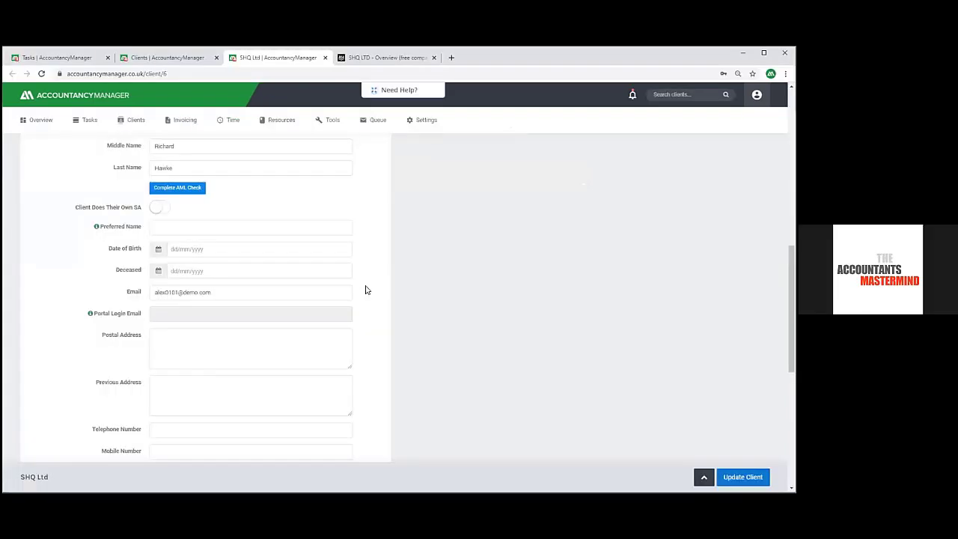
# Leave SHQ Ltd's client record in the practice account and look through the task list sorted by deadline
pyautogui.scroll(10, 599, 349)
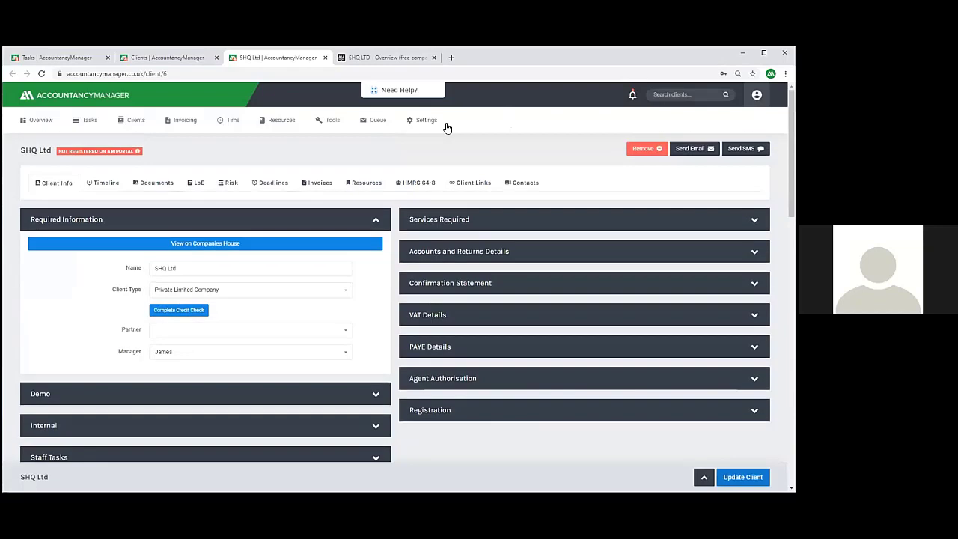
pyautogui.click(86, 120)
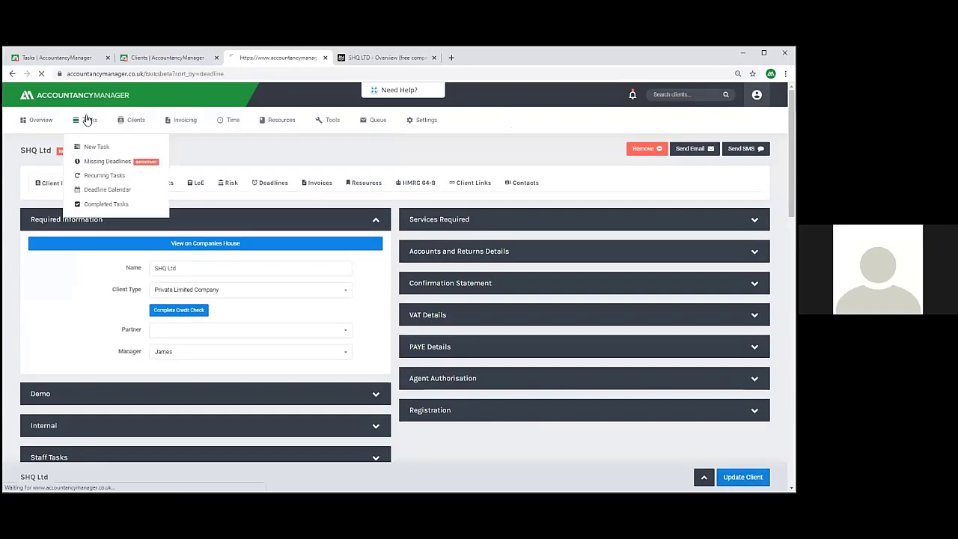
pyautogui.scroll(-2, 64, 190)
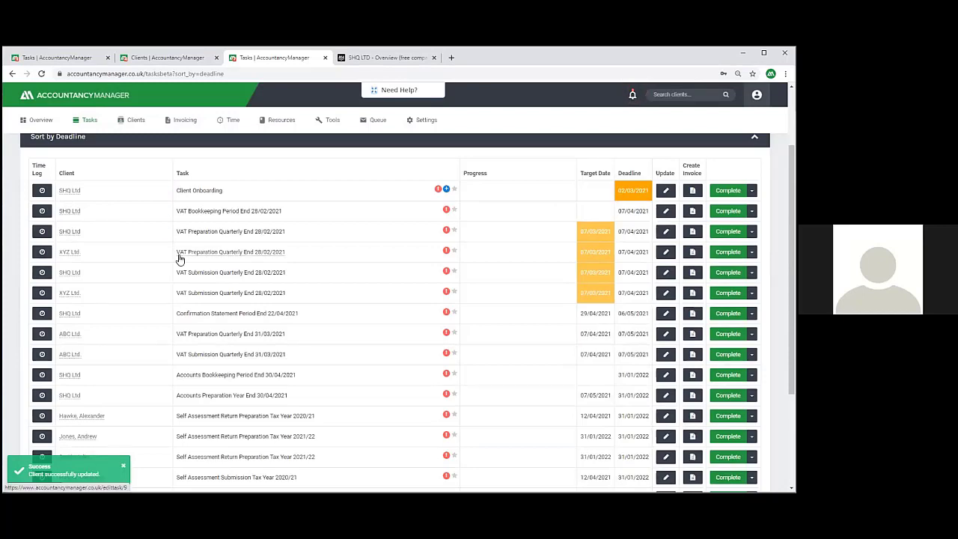
pyautogui.scroll(-1, 179, 258)
pyautogui.scroll(3, 180, 259)
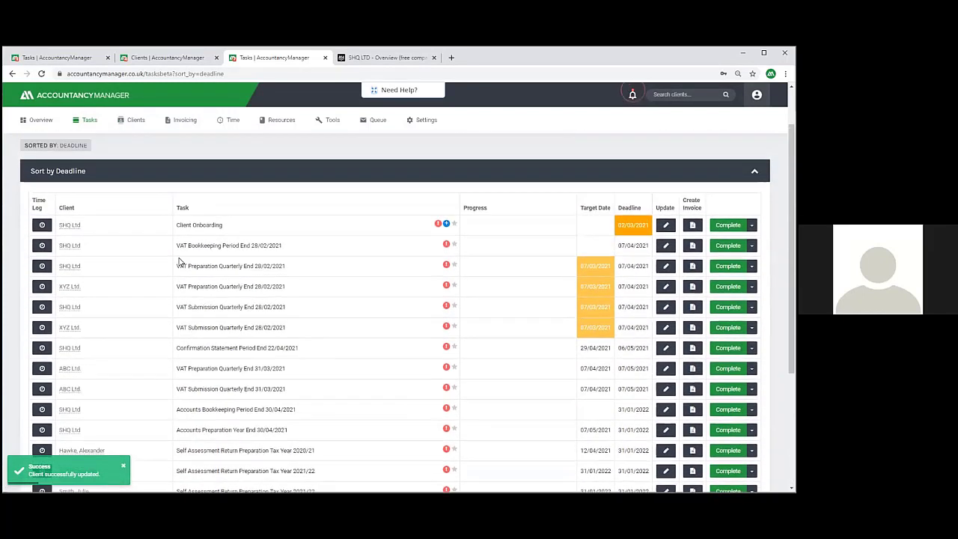
pyautogui.scroll(1, 619, 163)
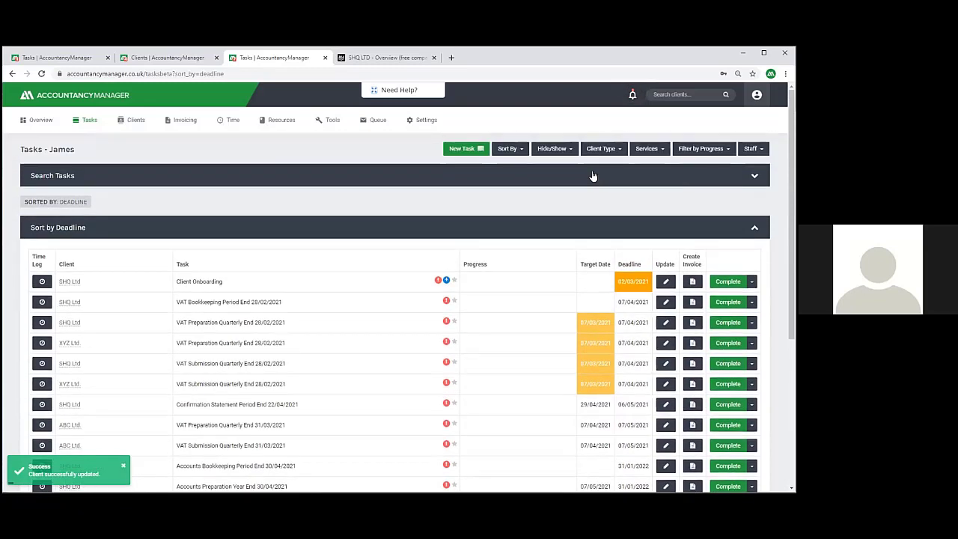
# View the other staff member's tasks, switch back to the original staff member and look through that list
pyautogui.click(751, 148)
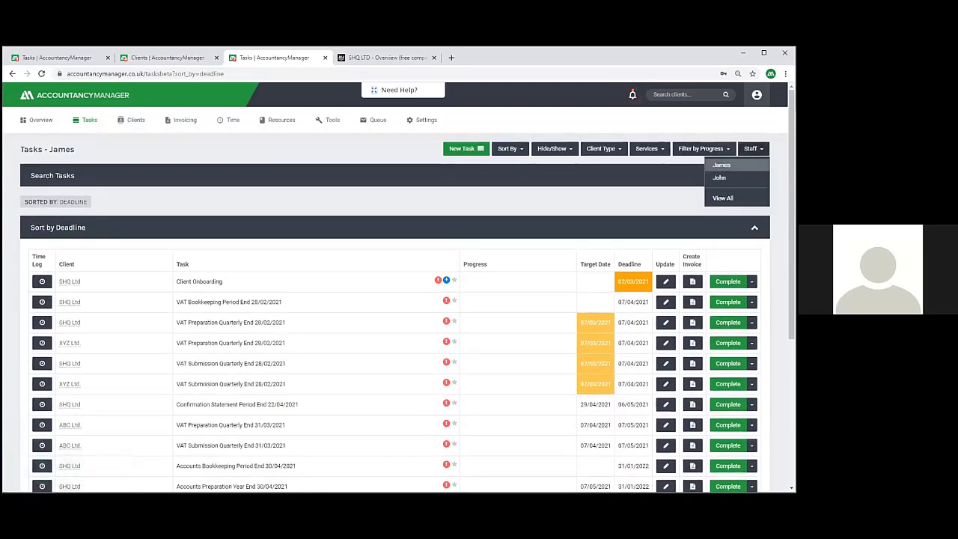
pyautogui.click(719, 178)
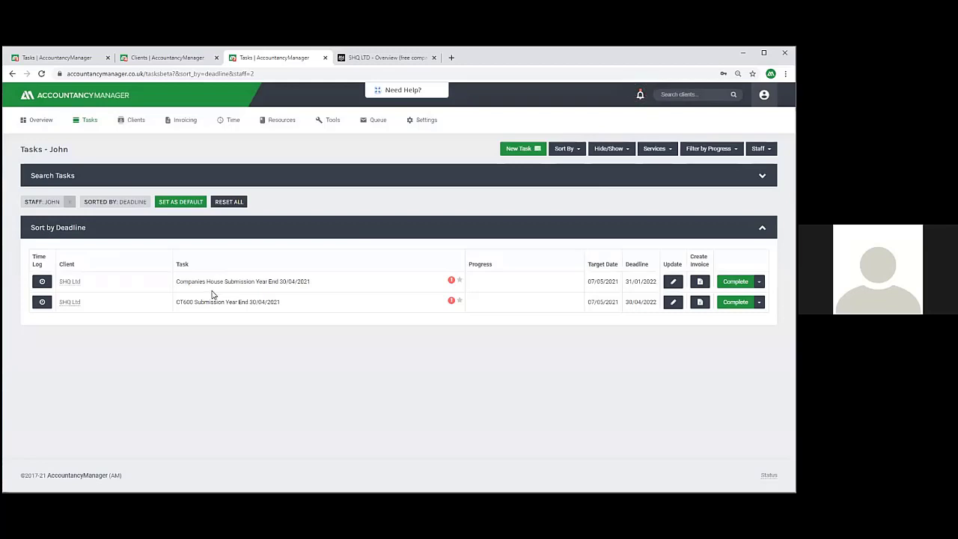
pyautogui.click(759, 148)
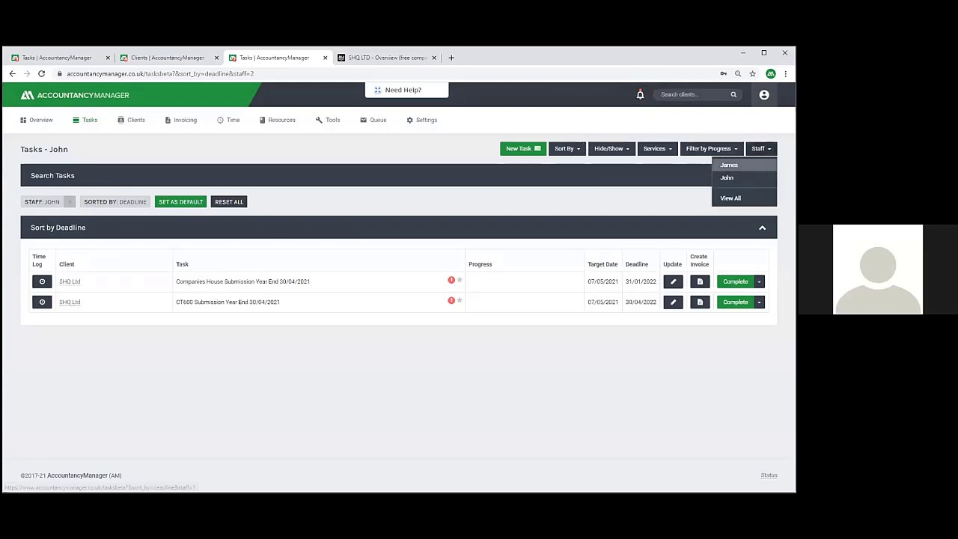
pyautogui.click(730, 165)
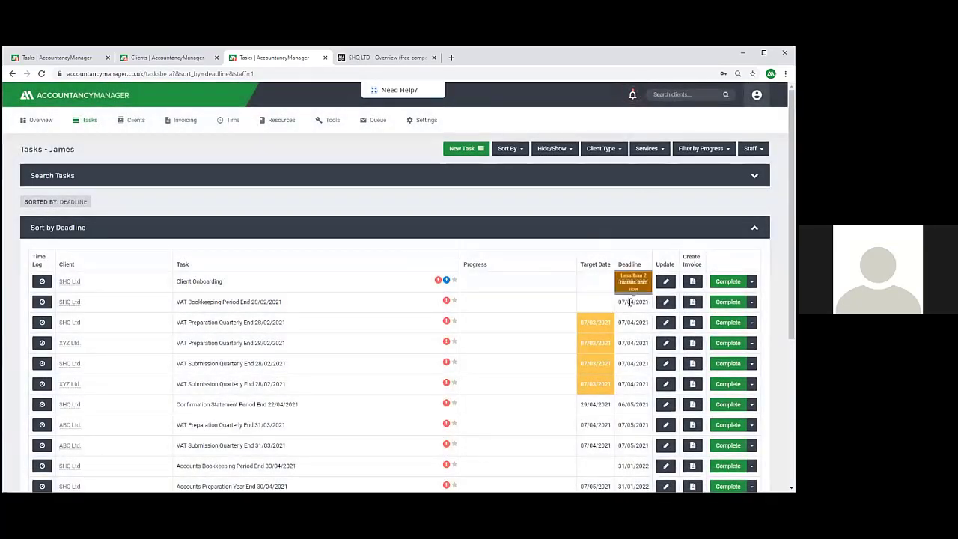
pyautogui.scroll(-3, 627, 306)
pyautogui.scroll(3, 627, 313)
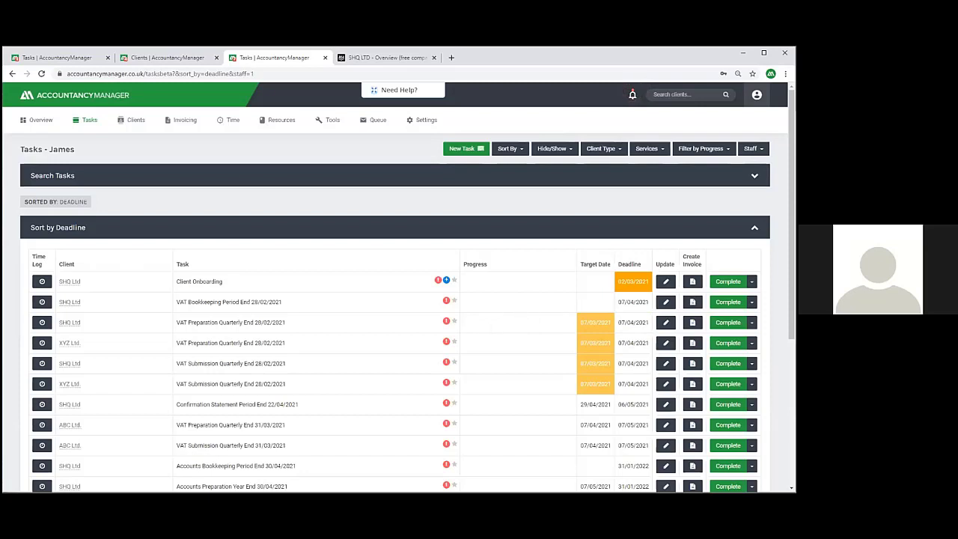
# Filter the tasks by the Self Assessment Tax Return service, clear that filter and look at the client type filter options
pyautogui.click(695, 152)
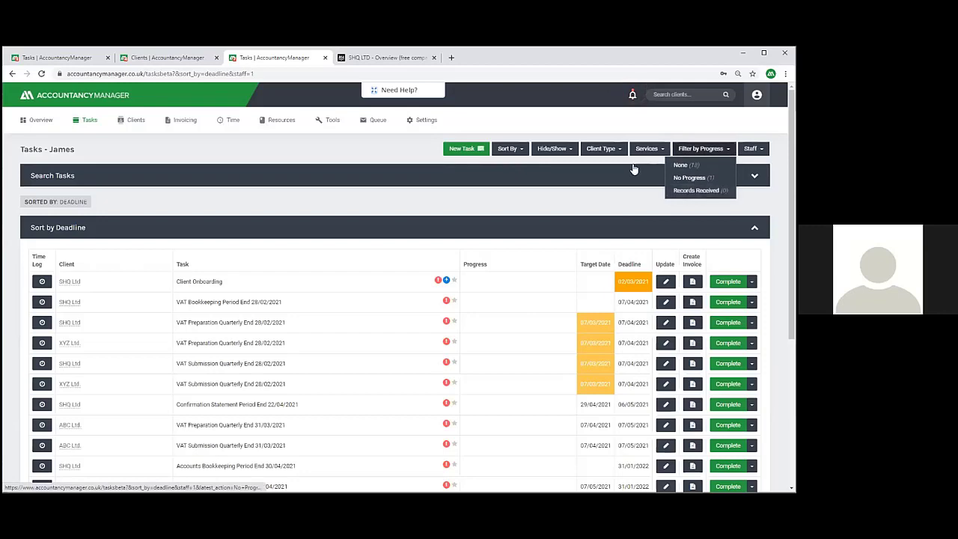
pyautogui.click(612, 148)
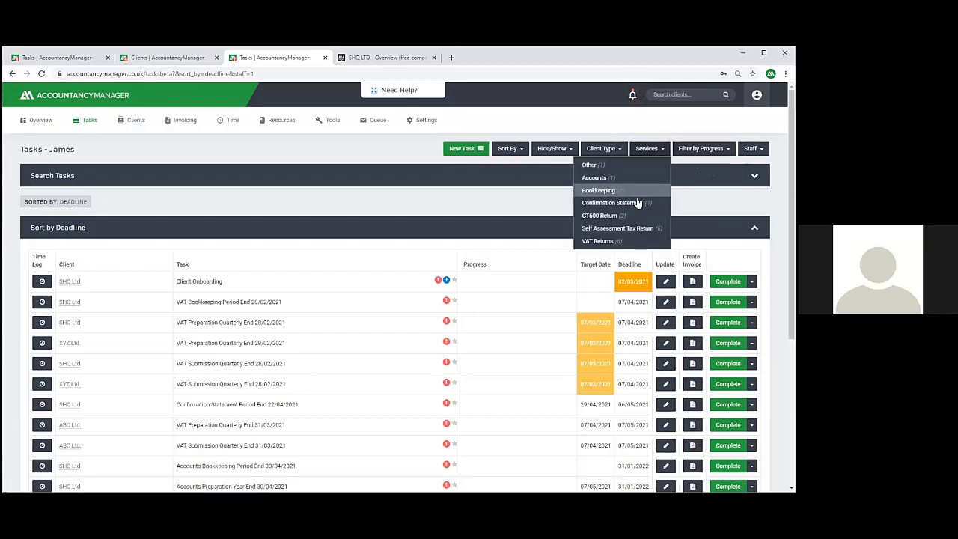
pyautogui.click(644, 228)
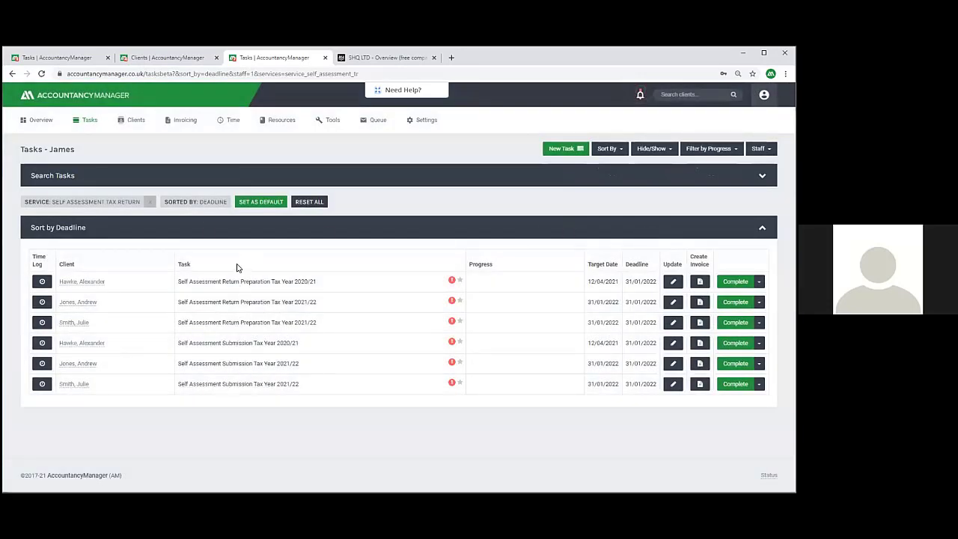
pyautogui.click(150, 201)
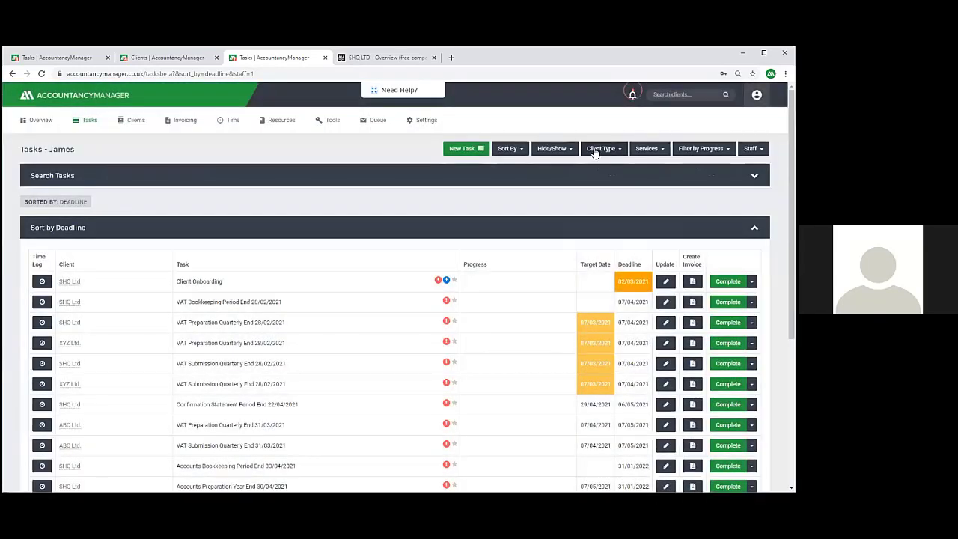
pyautogui.click(591, 150)
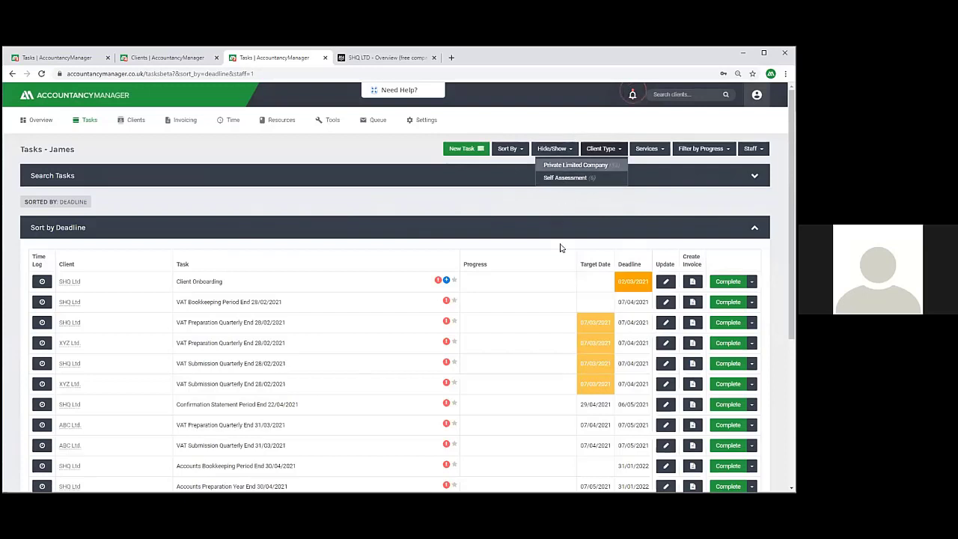
pyautogui.click(547, 214)
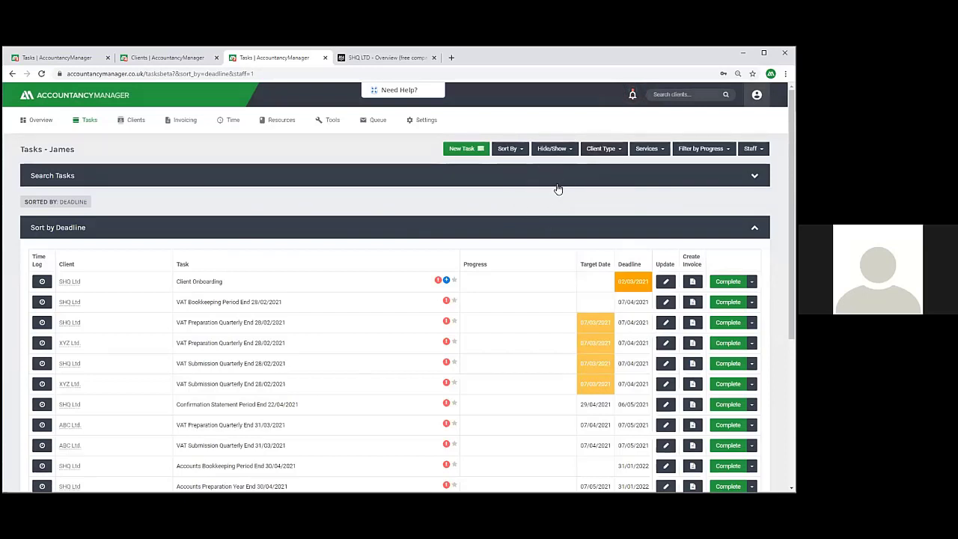
# Favourite SHQ Ltd's Client Onboarding and VAT Submission 28/02/2021 tasks and ABC Ltd's VAT Preparation 31/03/2021 task
pyautogui.click(507, 148)
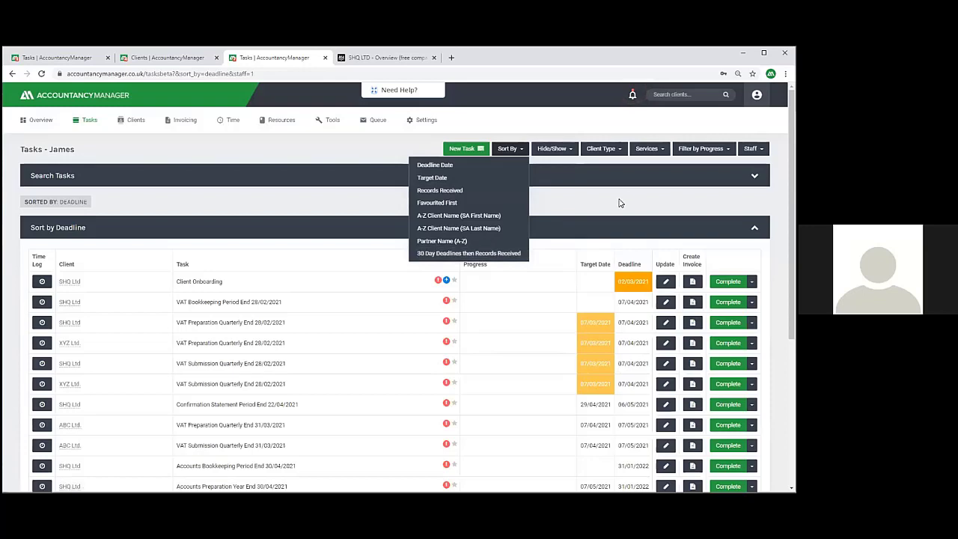
pyautogui.click(460, 222)
pyautogui.click(454, 281)
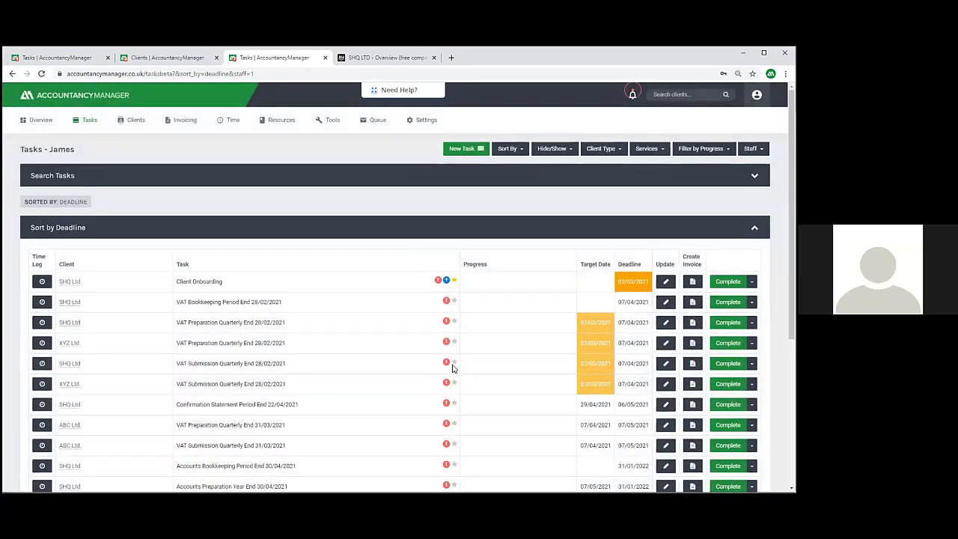
pyautogui.click(453, 364)
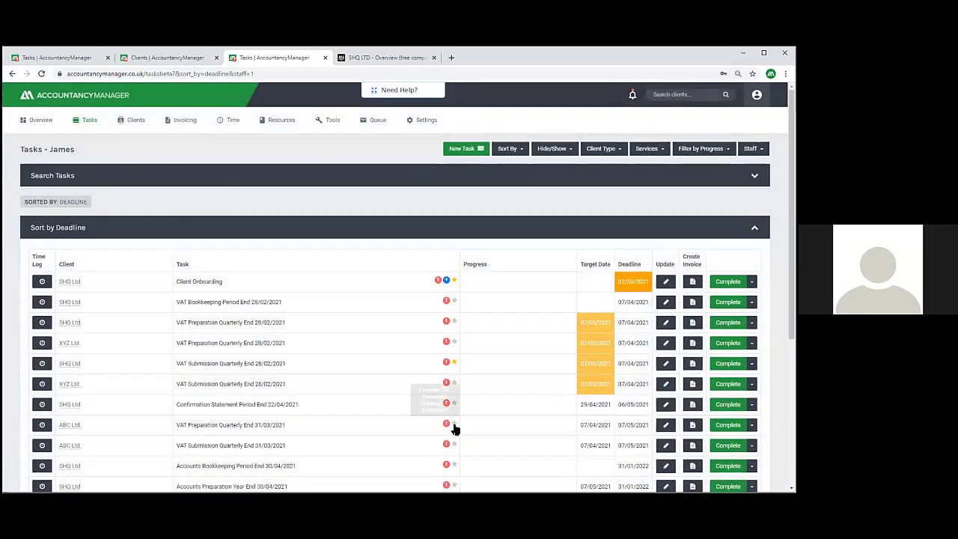
pyautogui.click(453, 425)
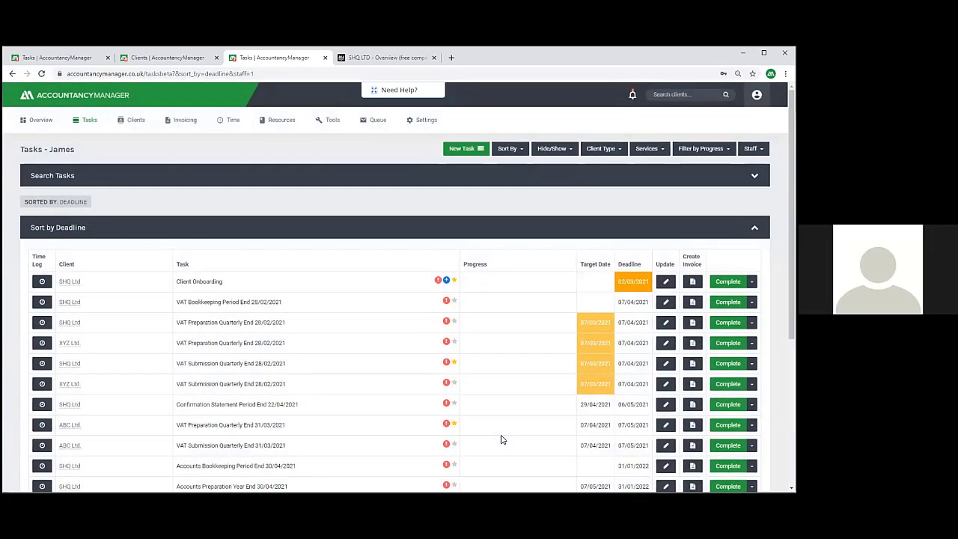
# Sort the tasks by Favourited First and show only favourited tasks, clearing the favourites-only filter after viewing them
pyautogui.click(551, 150)
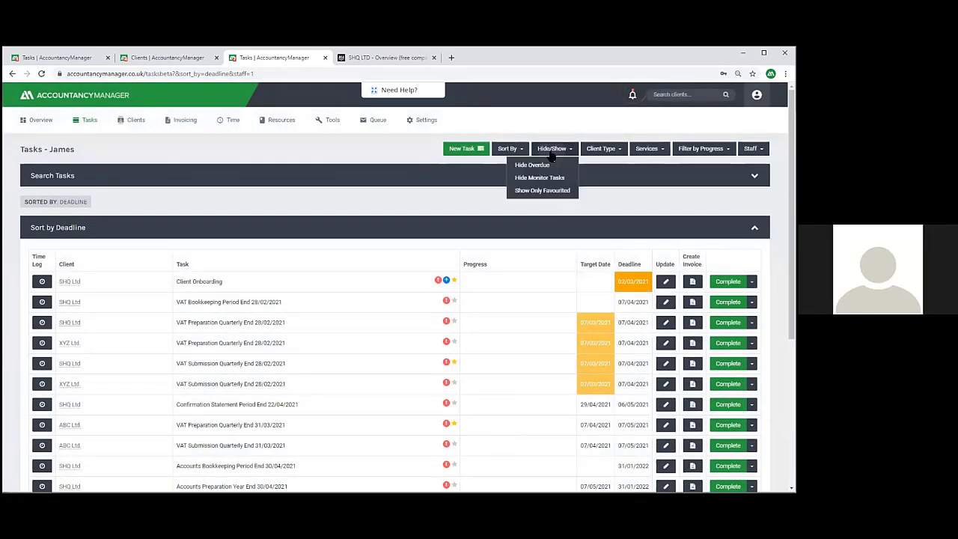
pyautogui.click(507, 149)
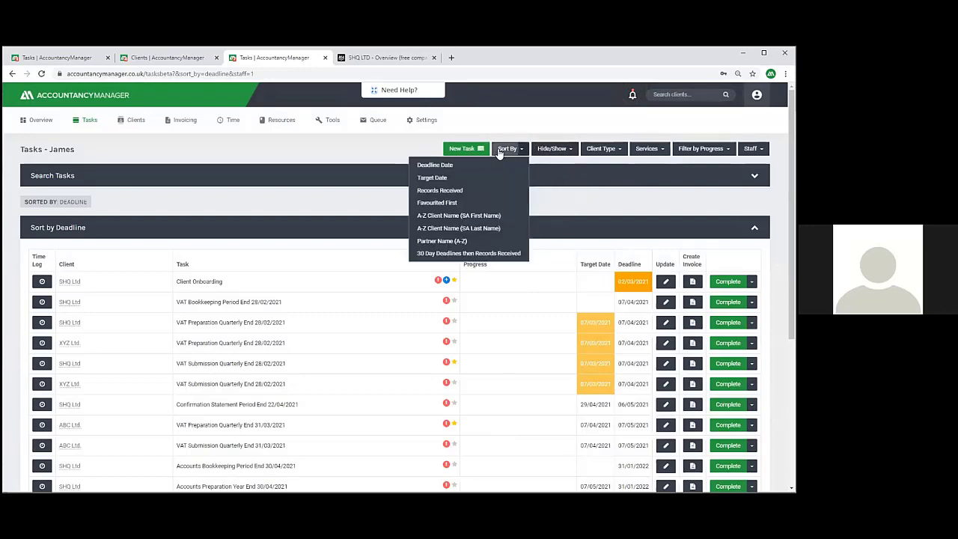
pyautogui.click(444, 202)
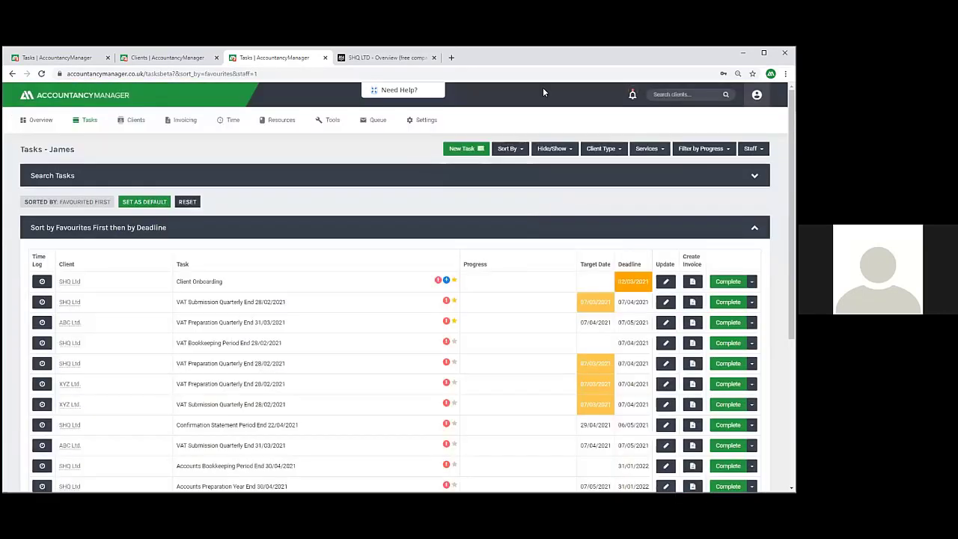
pyautogui.click(552, 149)
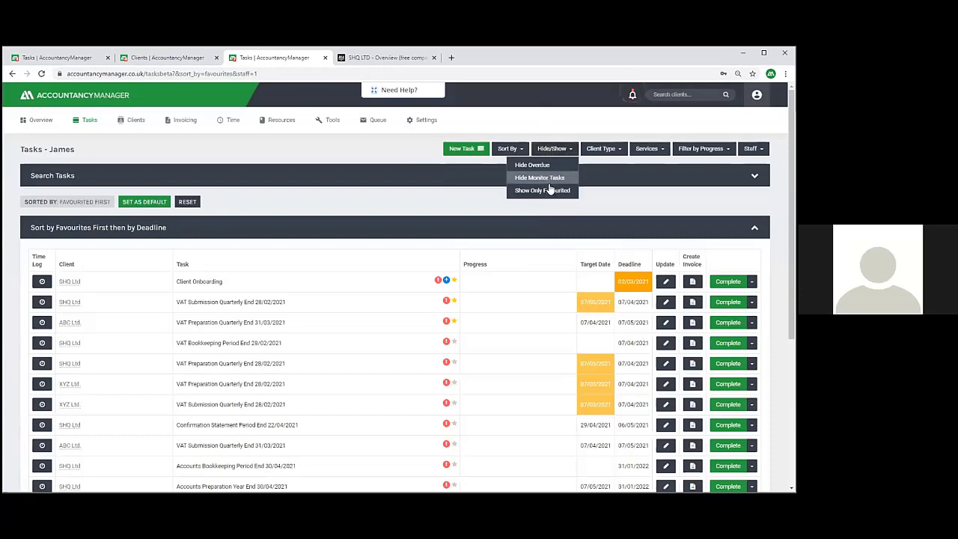
pyautogui.click(546, 192)
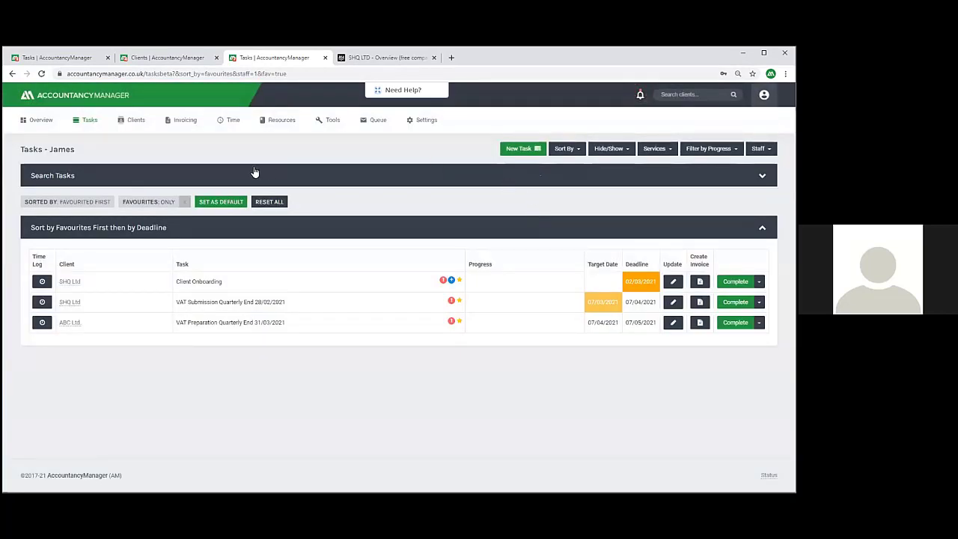
pyautogui.click(185, 202)
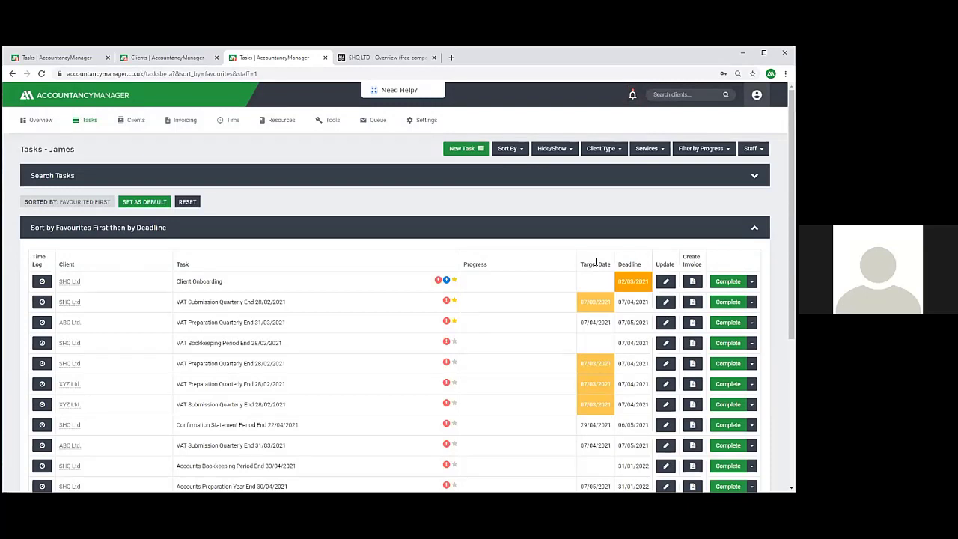
# Open the Automation Settings and enable Automatic Record Requests
pyautogui.click(425, 120)
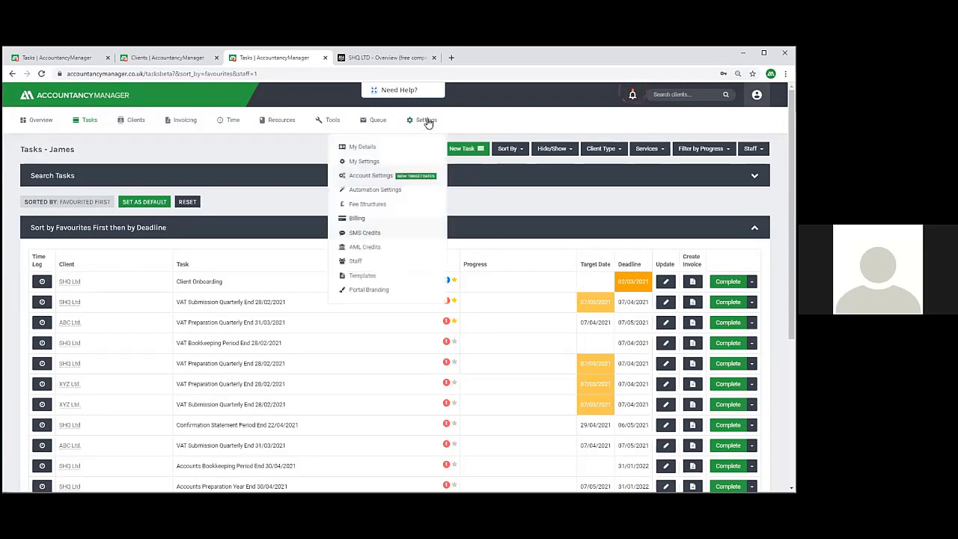
pyautogui.click(381, 192)
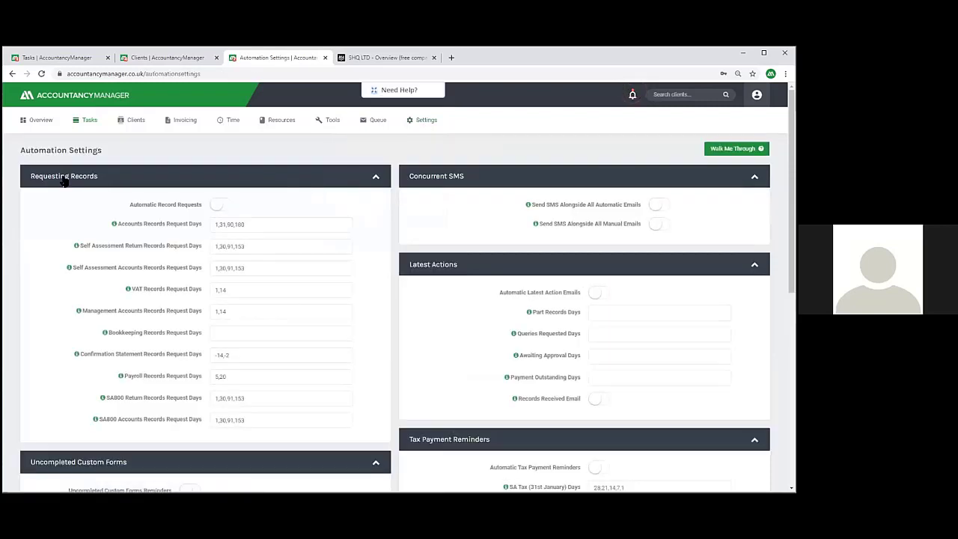
pyautogui.click(217, 210)
# Set the VAT Records Request Days to 1,14,21, save the automation settings and return to the task list
pyautogui.click(231, 294)
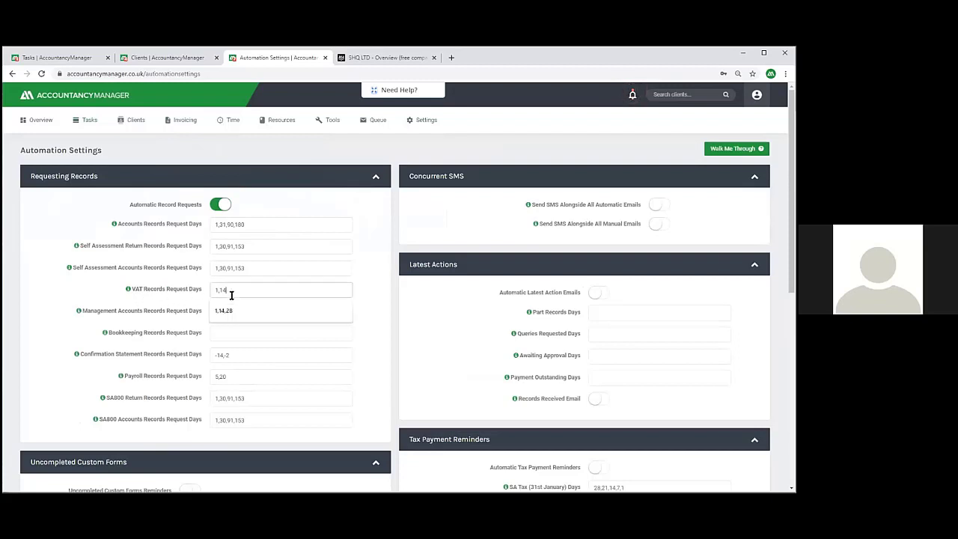
pyautogui.write(',21')
pyautogui.scroll(-1, 450, 284)
pyautogui.scroll(-10, 641, 374)
pyautogui.click(740, 426)
pyautogui.click(84, 122)
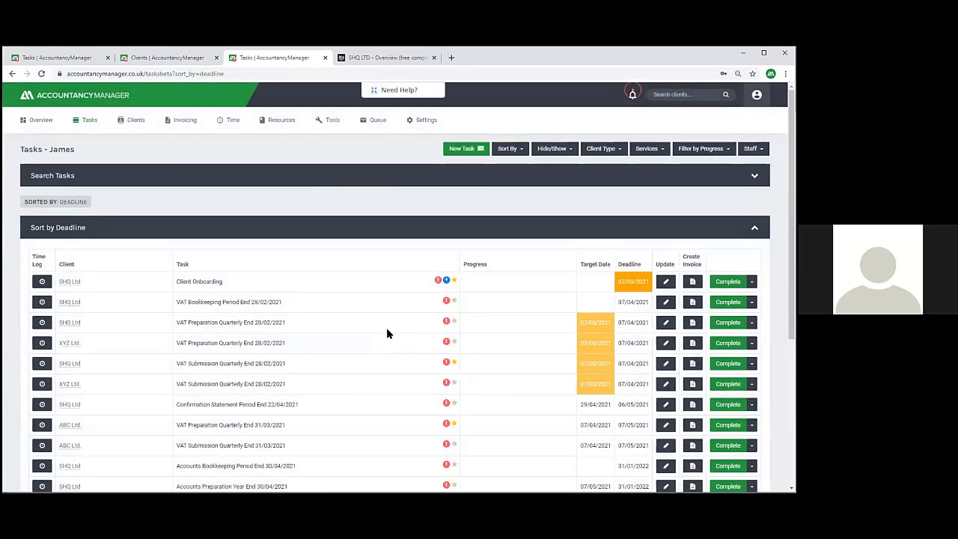
# Update the progress of SHQ Ltd's 28/02/2021 VAT tasks to Records Requested and subsequently to Records Received
pyautogui.click(666, 363)
pyautogui.click(585, 399)
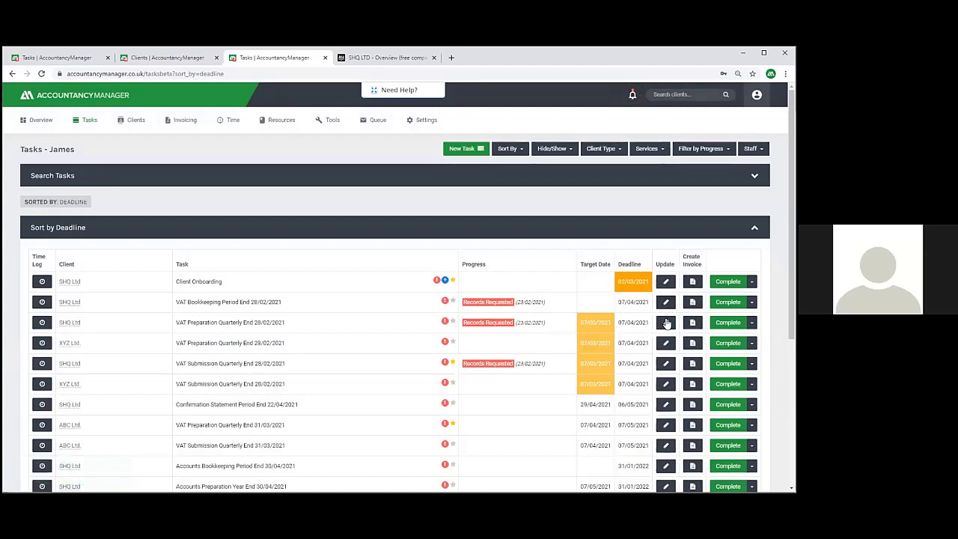
pyautogui.click(666, 323)
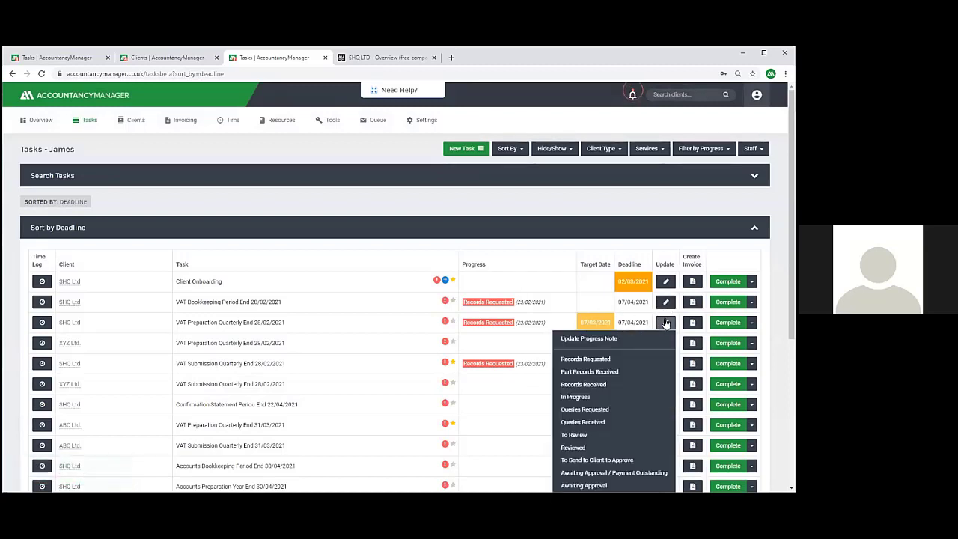
pyautogui.click(604, 386)
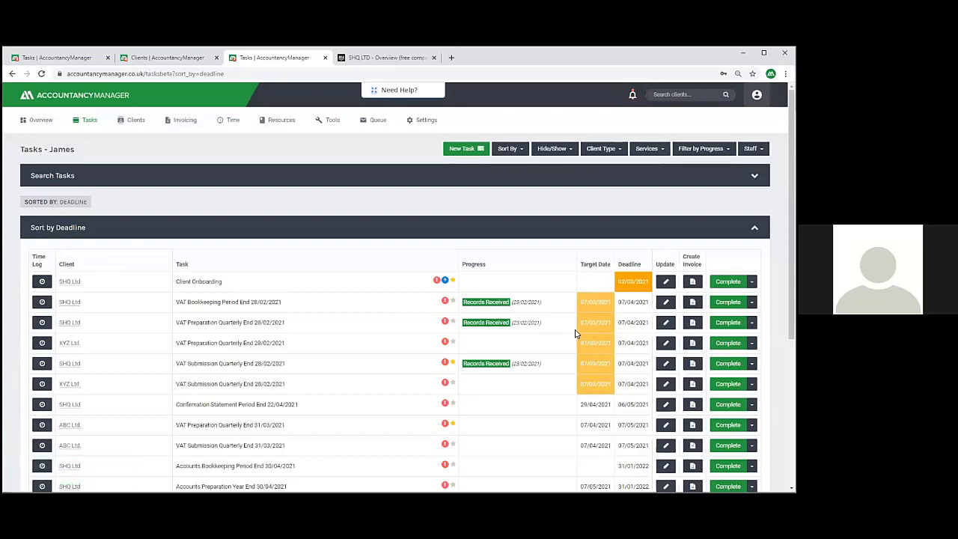
# Mark SHQ Ltd's 28/02/2021 VAT tasks as Part Records Received with bank statements as the missing records, and return them to Records Received
pyautogui.click(667, 302)
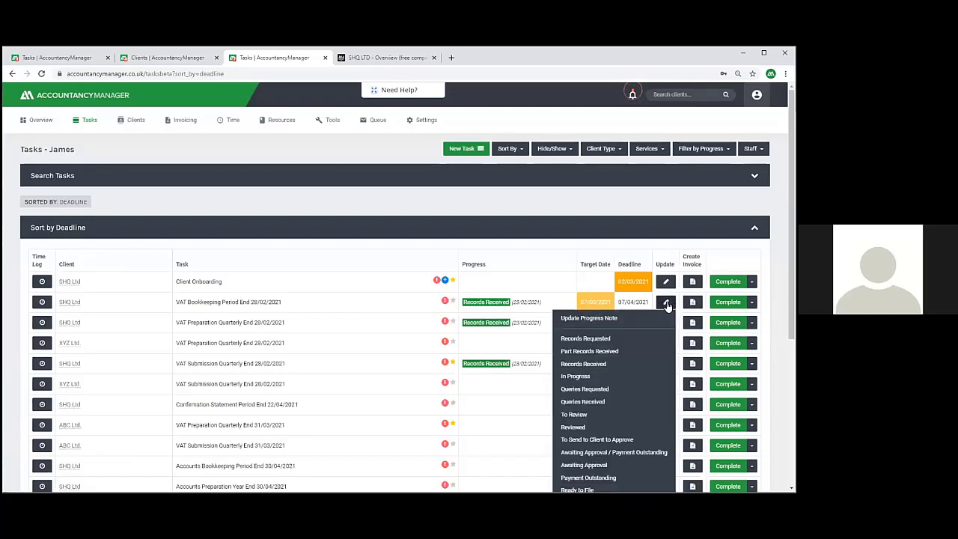
pyautogui.click(604, 350)
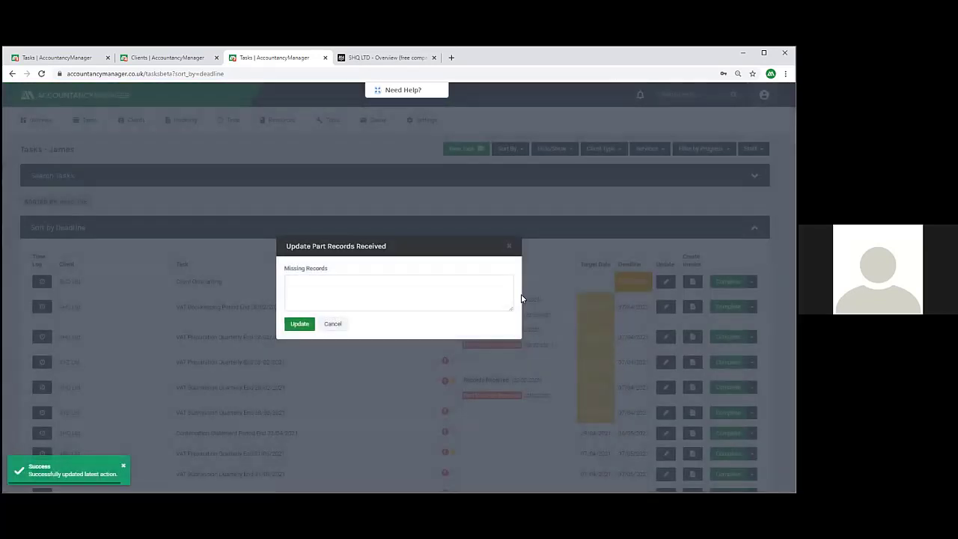
pyautogui.click(310, 284)
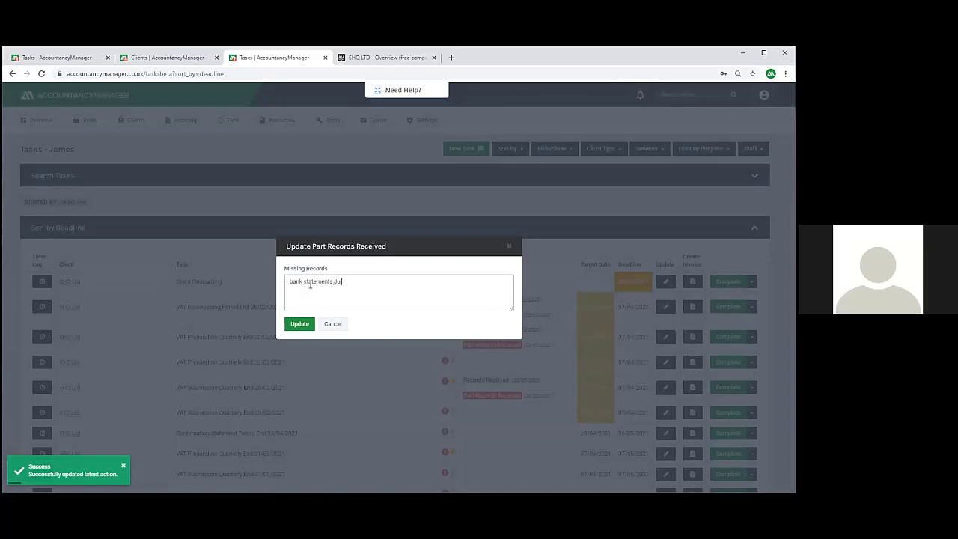
pyautogui.click(299, 325)
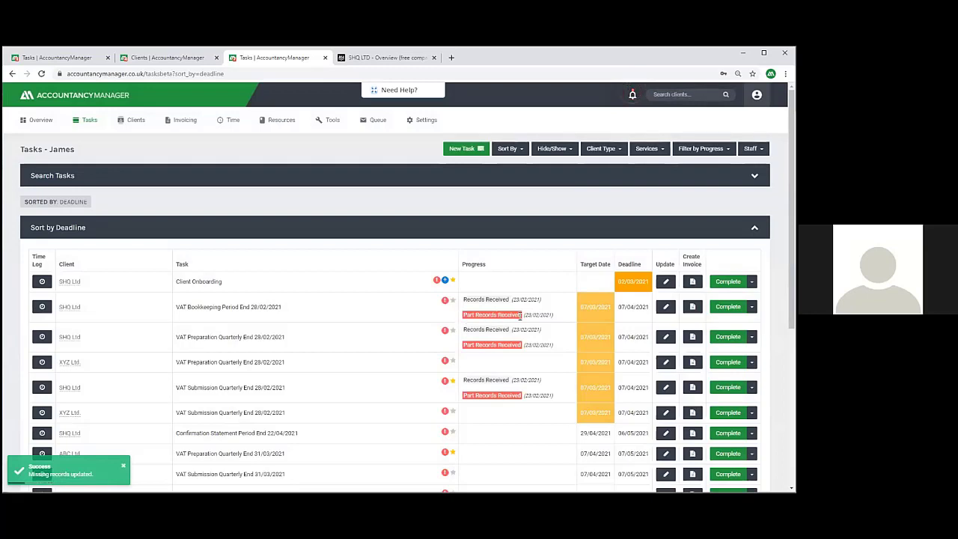
pyautogui.click(666, 306)
pyautogui.click(597, 366)
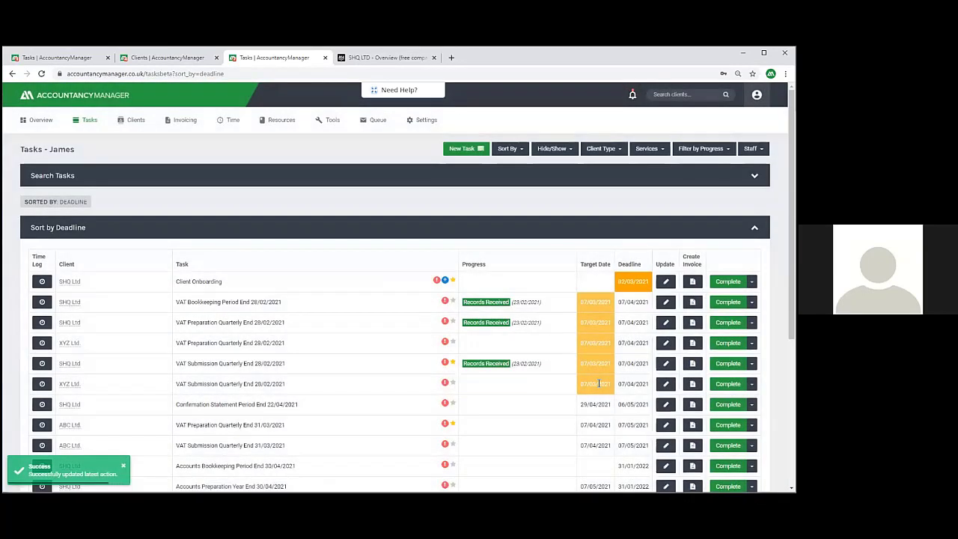
# Update the progress of SHQ Ltd's 28/02/2021 VAT tasks to Queries Requested and subsequently to Queries Received
pyautogui.click(668, 306)
pyautogui.scroll(-1, 653, 324)
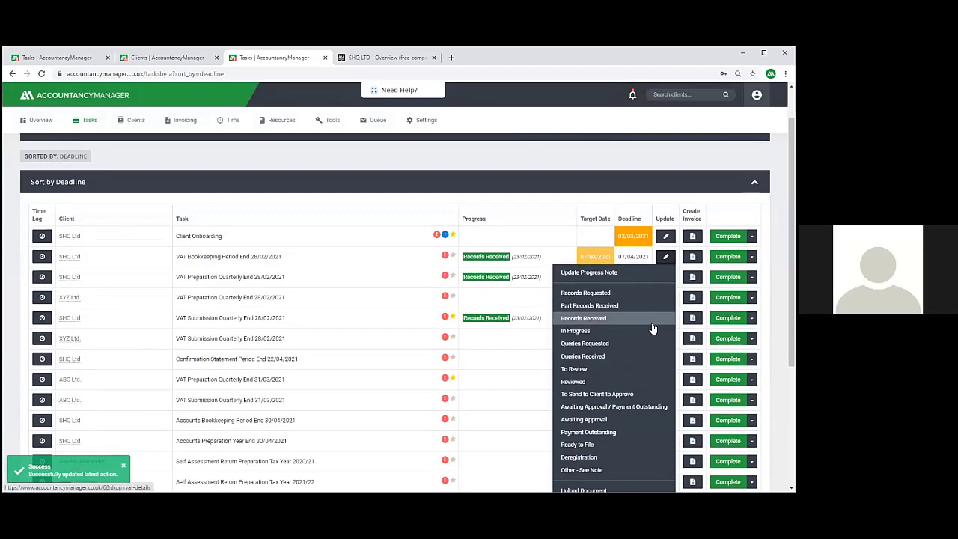
pyautogui.click(605, 343)
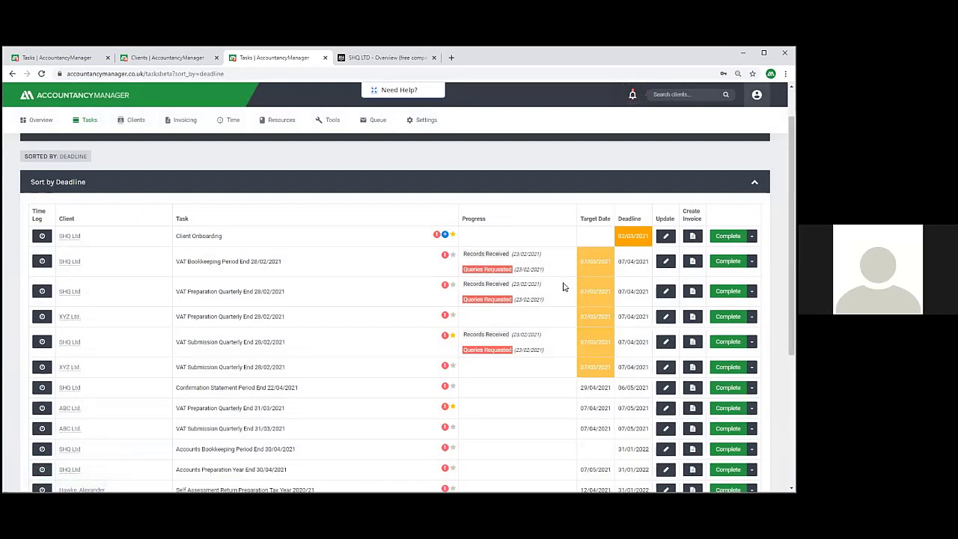
pyautogui.click(665, 263)
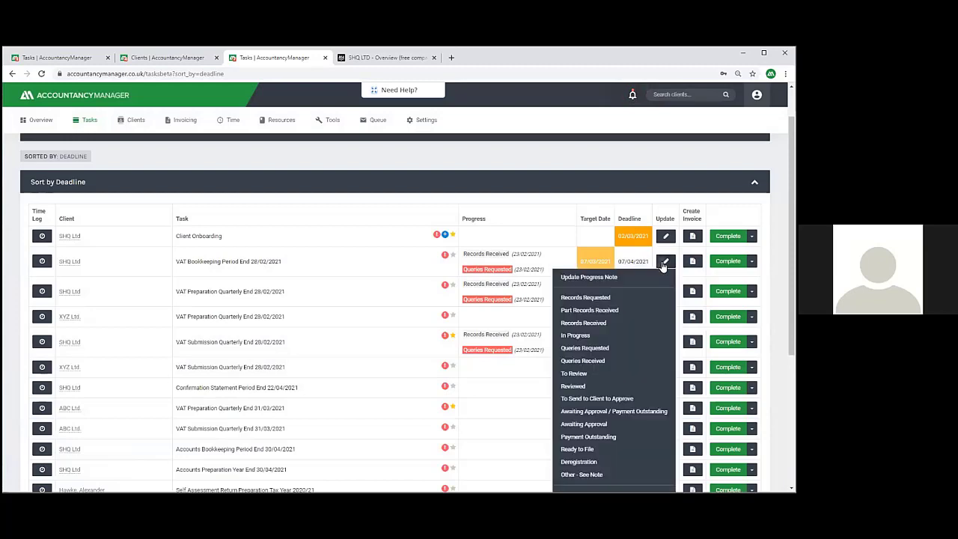
pyautogui.click(598, 364)
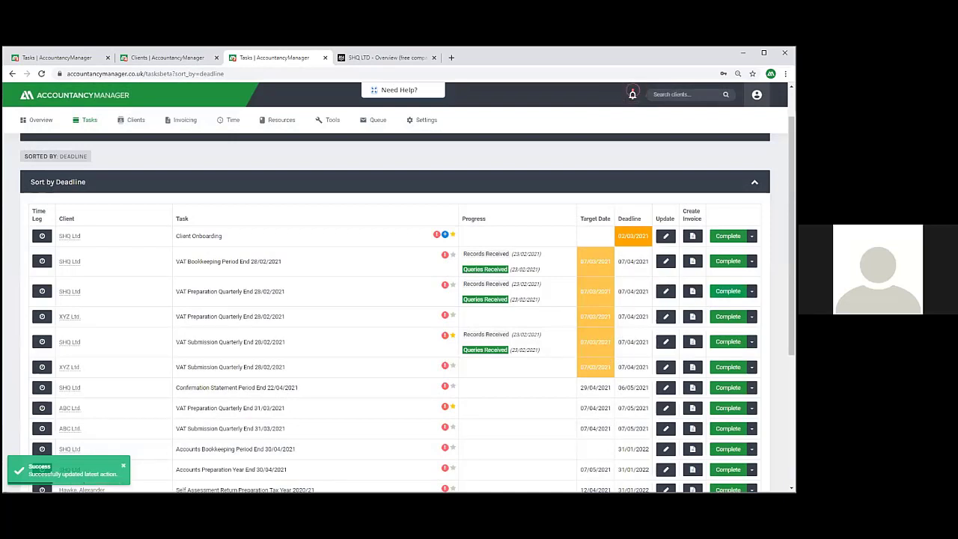
# Complete SHQ Ltd's VAT Preparation and VAT Submission tasks for 28/02/2021 and reload the task list to view the follow-on tasks
pyautogui.click(728, 291)
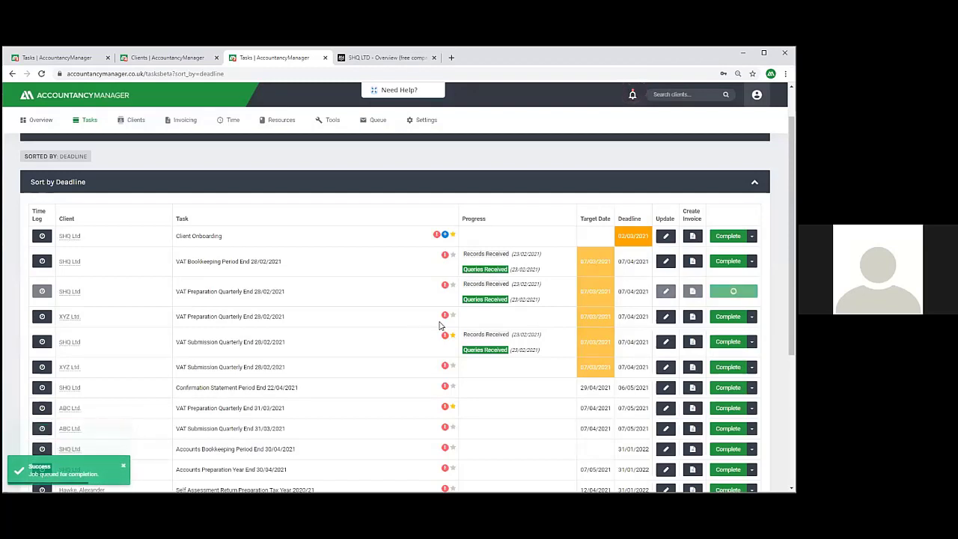
pyautogui.click(745, 342)
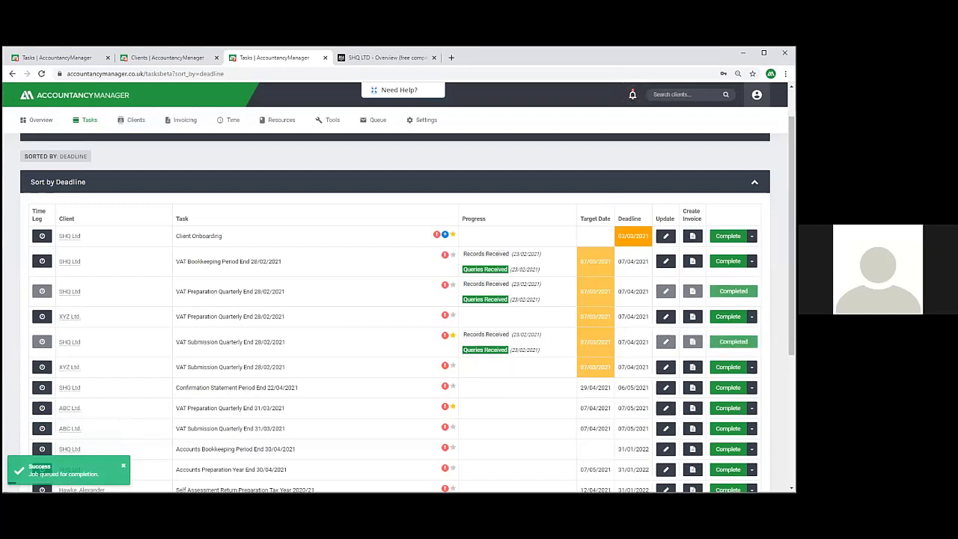
pyautogui.click(84, 121)
pyautogui.scroll(-5, 518, 341)
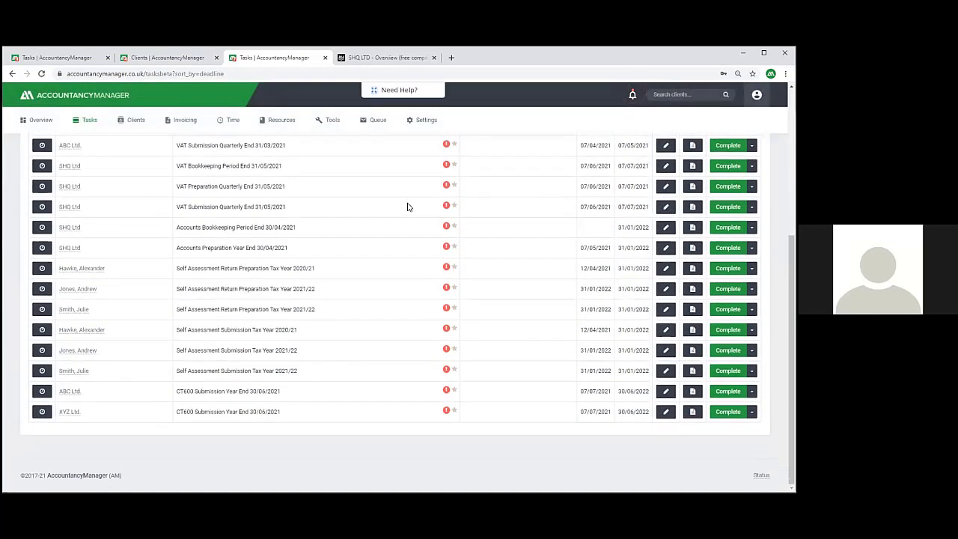
pyautogui.scroll(2, 403, 206)
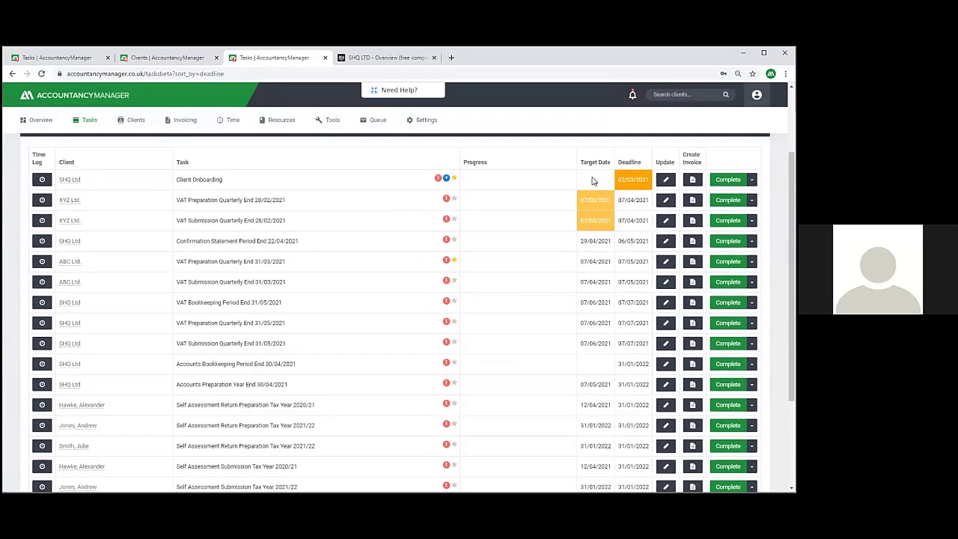
# Highlight the Target Date column heading in the task list and open the Account Settings
pyautogui.moveTo(607, 166); pyautogui.dragTo(657, 161)
pyautogui.click(578, 167)
pyautogui.moveTo(582, 164); pyautogui.dragTo(606, 168)
pyautogui.moveTo(423, 121)
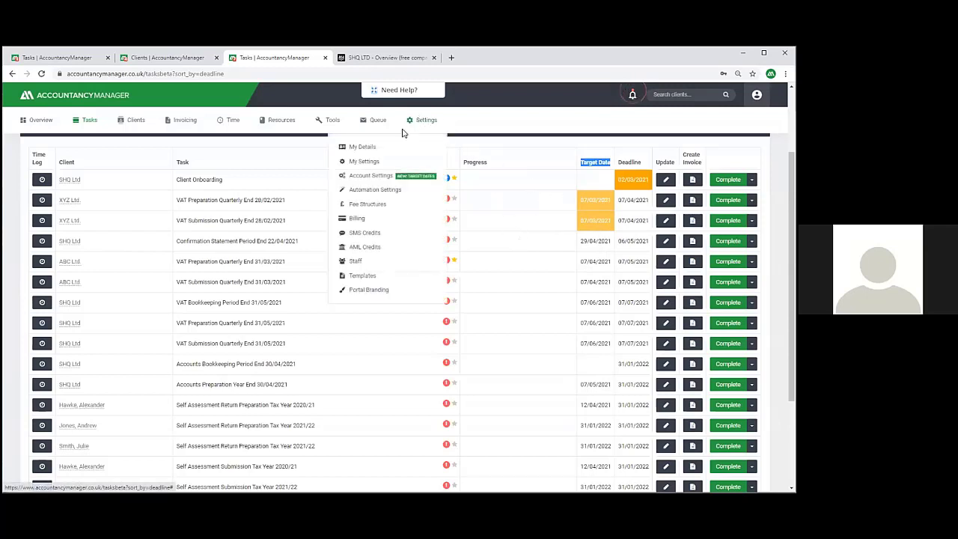
pyautogui.click(371, 177)
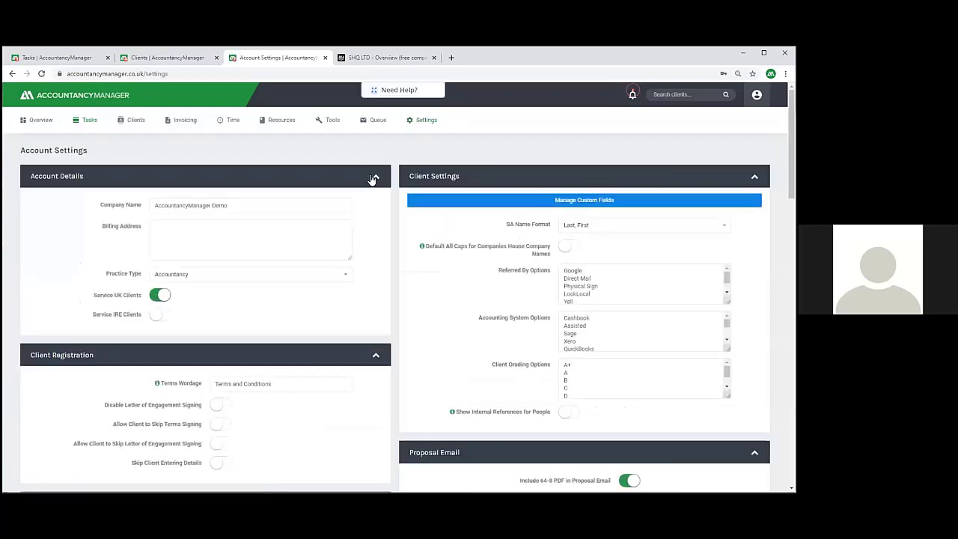
# Examine the three ways of configuring target dates in the Task Target Dates section
pyautogui.scroll(-15, 588, 427)
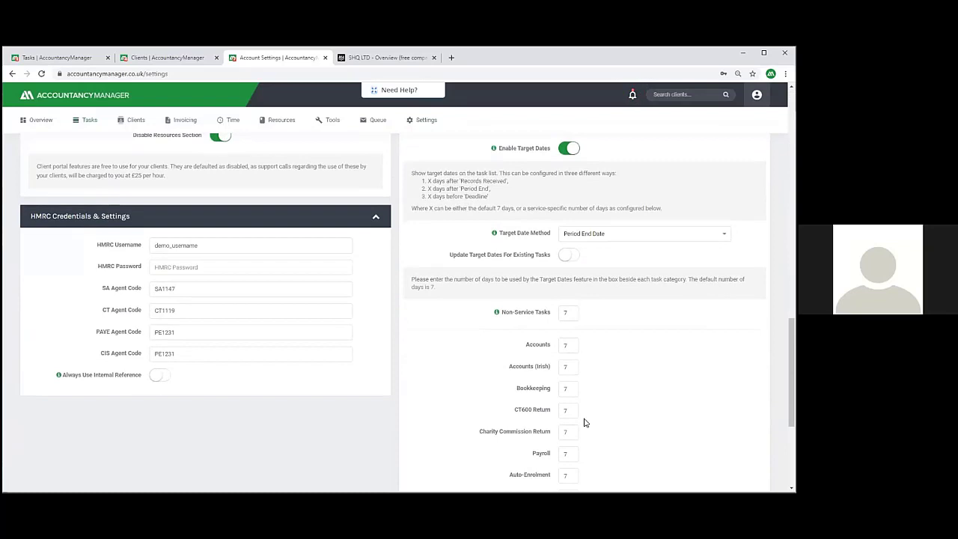
pyautogui.scroll(2, 574, 413)
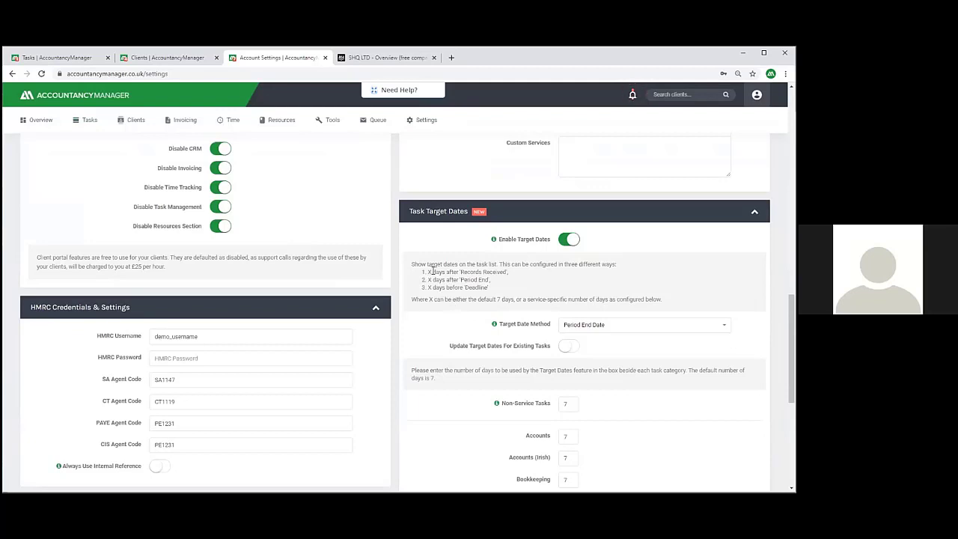
pyautogui.moveTo(435, 271); pyautogui.dragTo(516, 276)
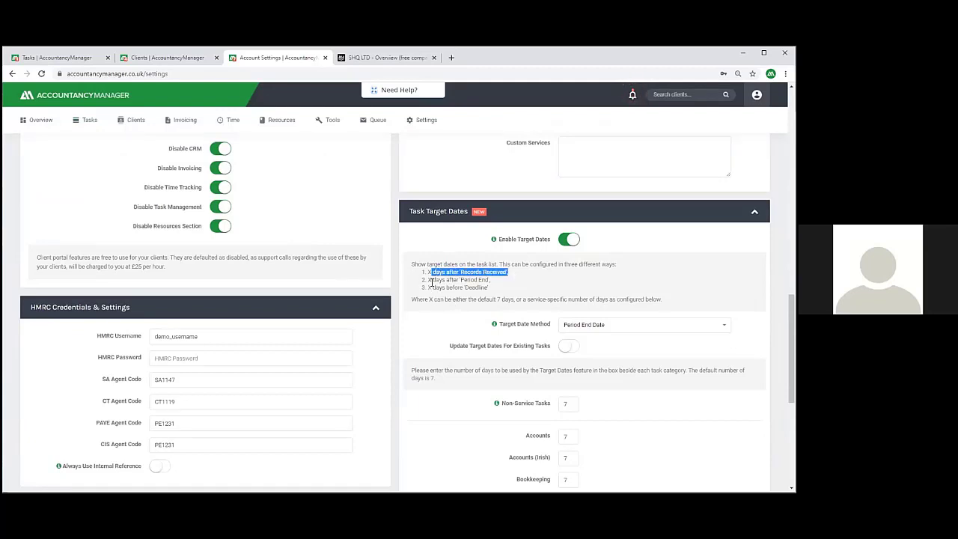
pyautogui.moveTo(432, 280); pyautogui.dragTo(494, 285)
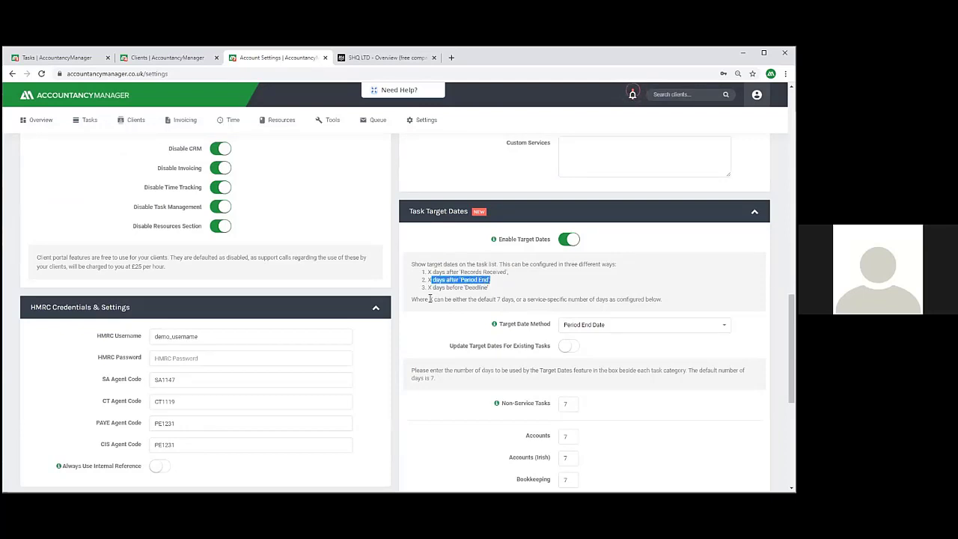
pyautogui.click(432, 291)
pyautogui.moveTo(444, 288); pyautogui.dragTo(488, 289)
# Toggle Update Target Dates For Existing Tasks on and back off, and set the Target Date Method to Deadline Date
pyautogui.click(569, 346)
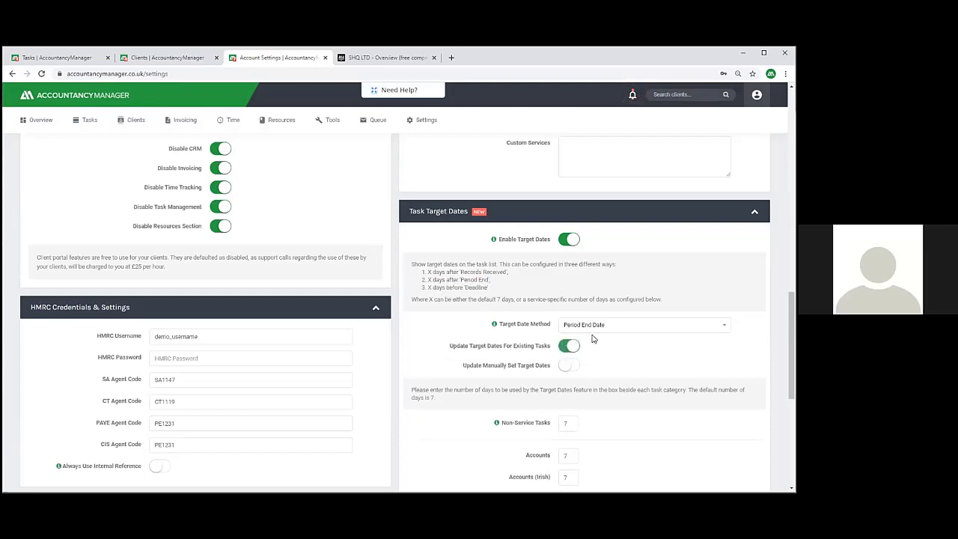
pyautogui.click(598, 327)
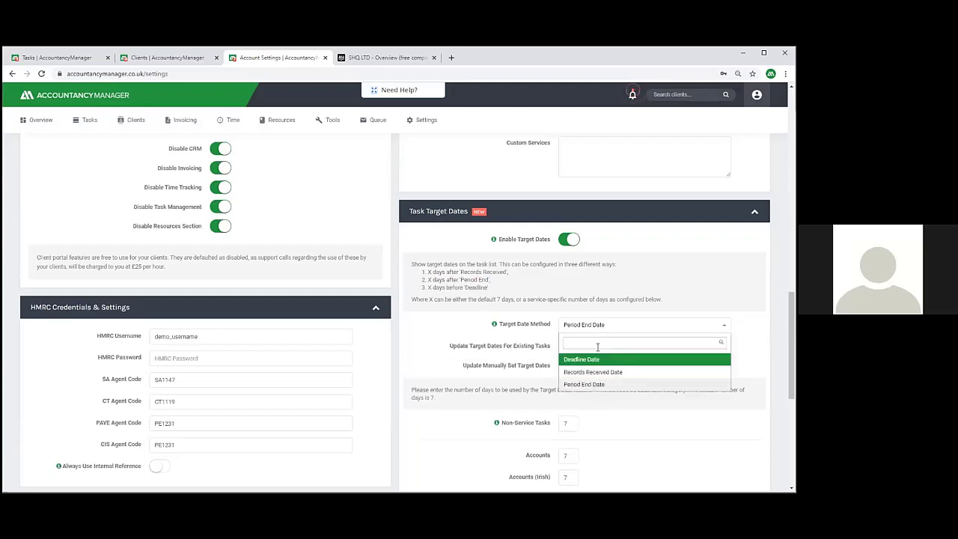
pyautogui.click(591, 361)
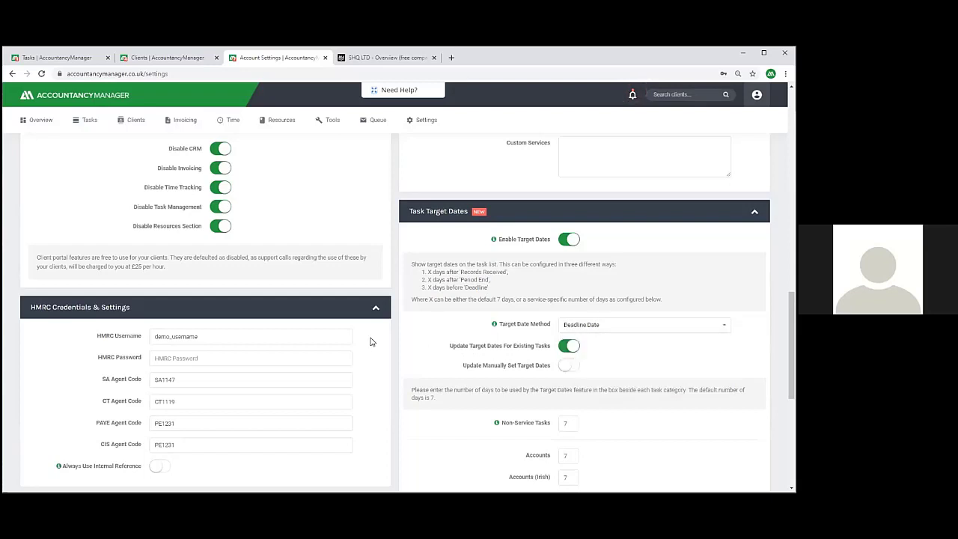
pyautogui.click(434, 352)
pyautogui.scroll(-2, 437, 392)
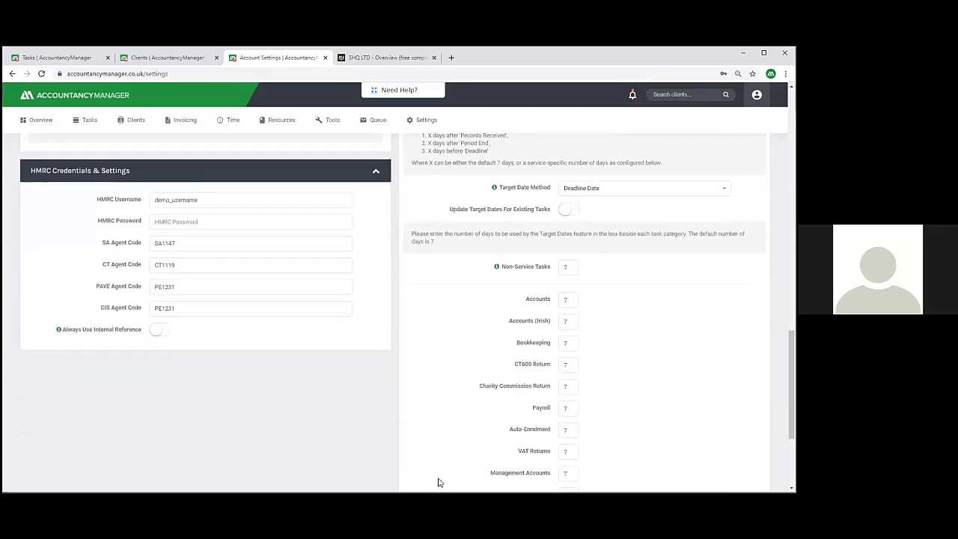
# Set the target date days for VAT Returns to 21
pyautogui.scroll(-2, 533, 322)
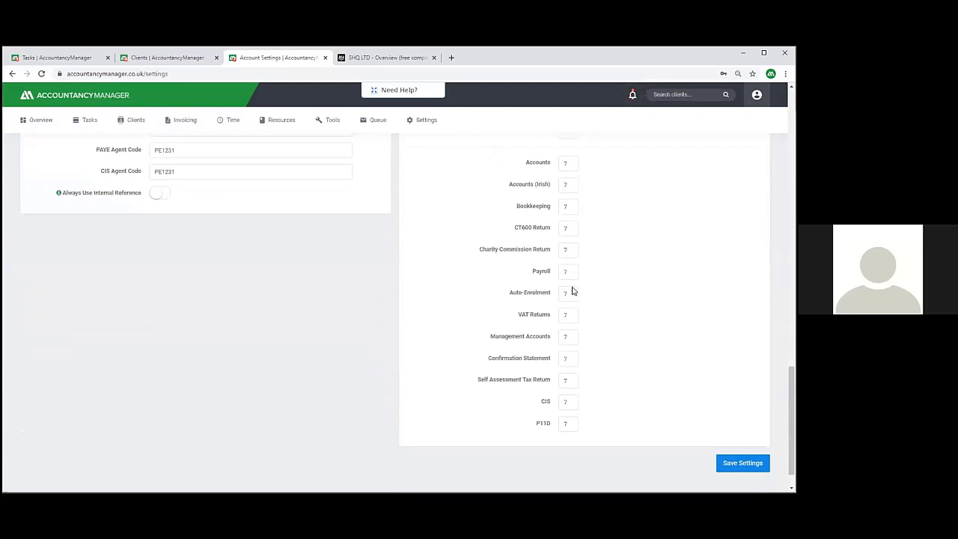
pyautogui.doubleClick(575, 317)
pyautogui.click(658, 272)
pyautogui.scroll(1, 629, 402)
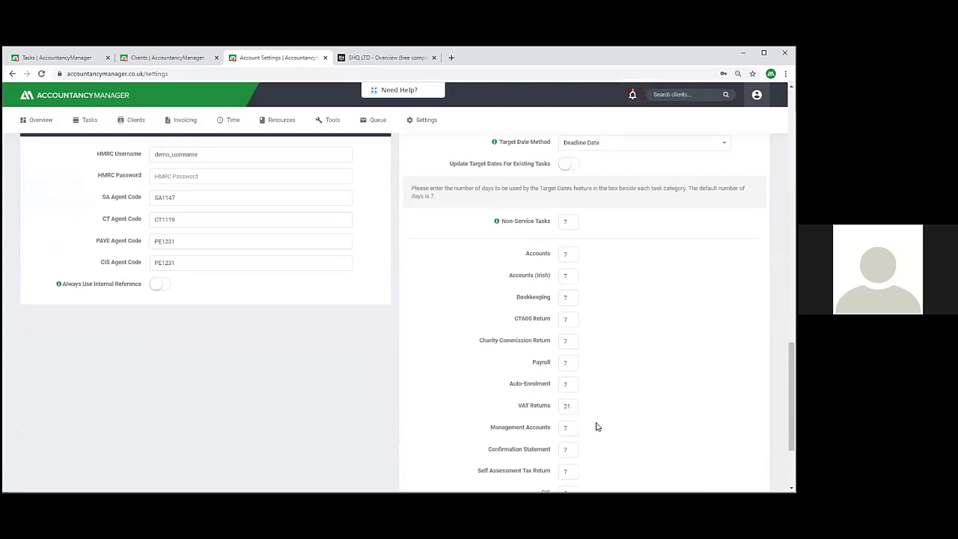
pyautogui.scroll(2, 608, 417)
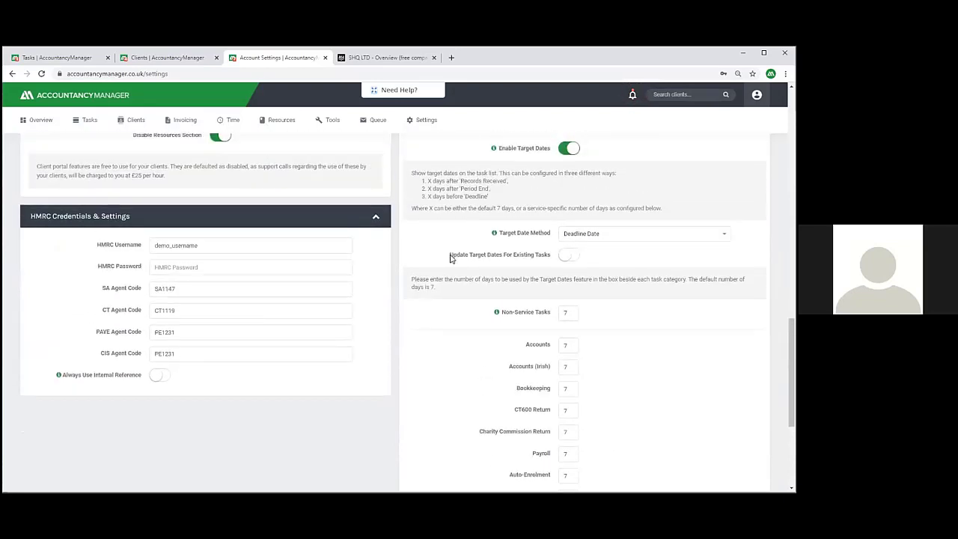
# Enable Update Target Dates For Existing Tasks, save the account settings and check the target dates in the task list
pyautogui.click(570, 256)
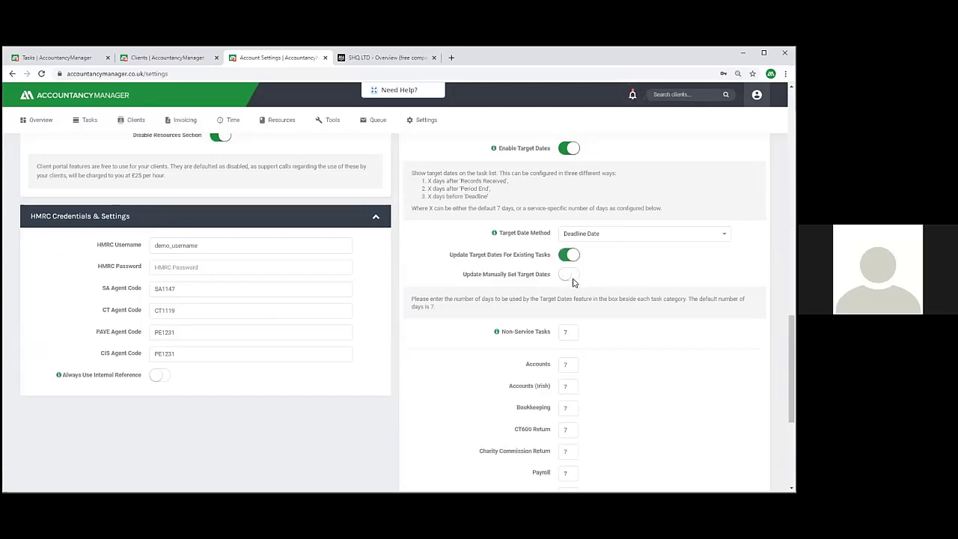
pyautogui.scroll(-5, 584, 300)
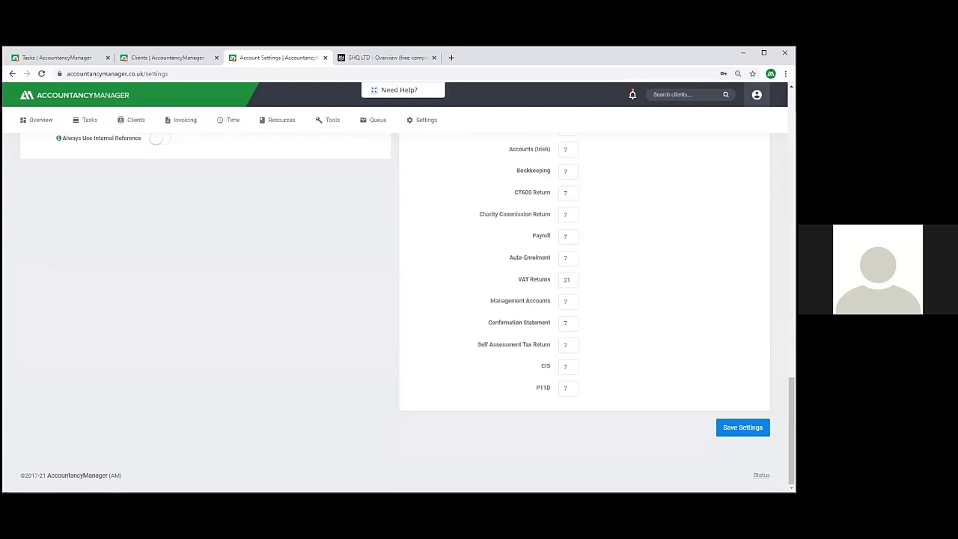
pyautogui.click(742, 427)
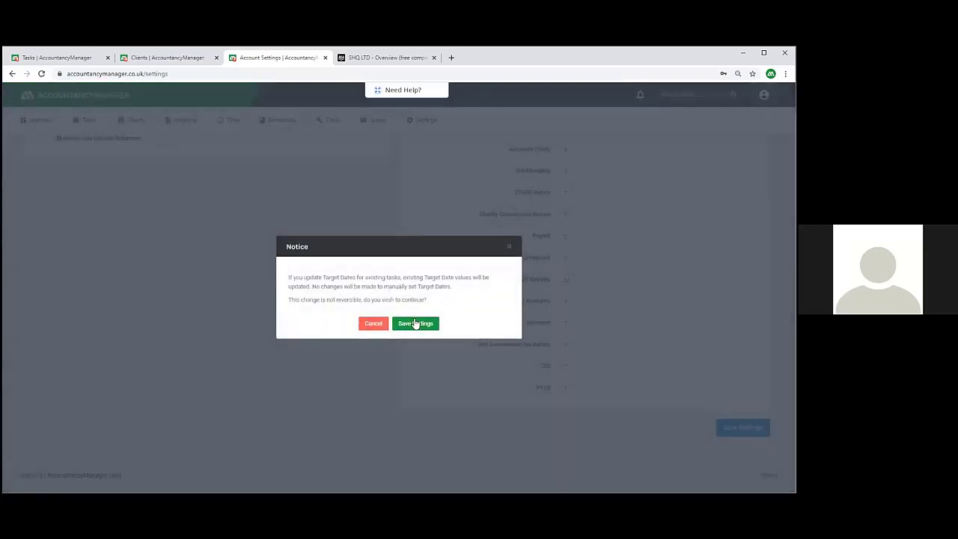
pyautogui.click(417, 324)
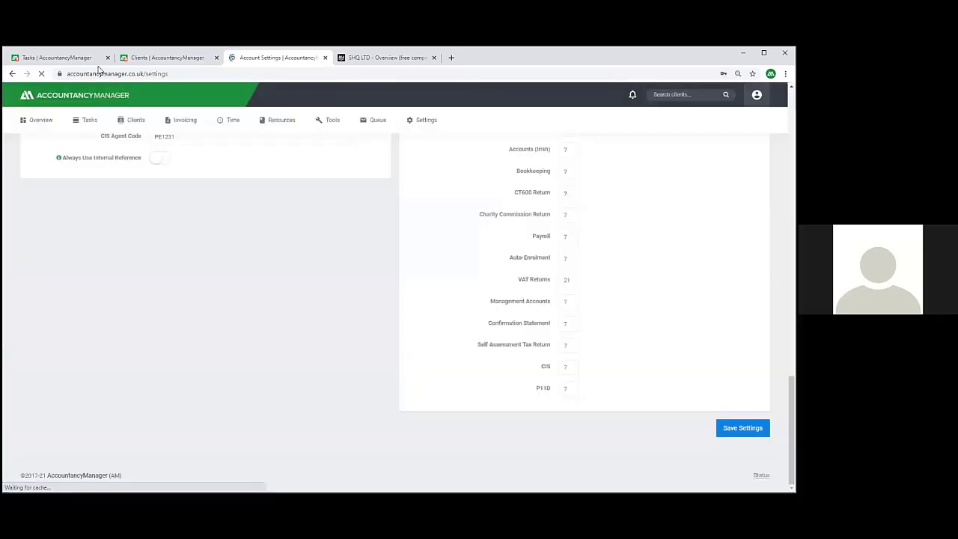
pyautogui.click(90, 121)
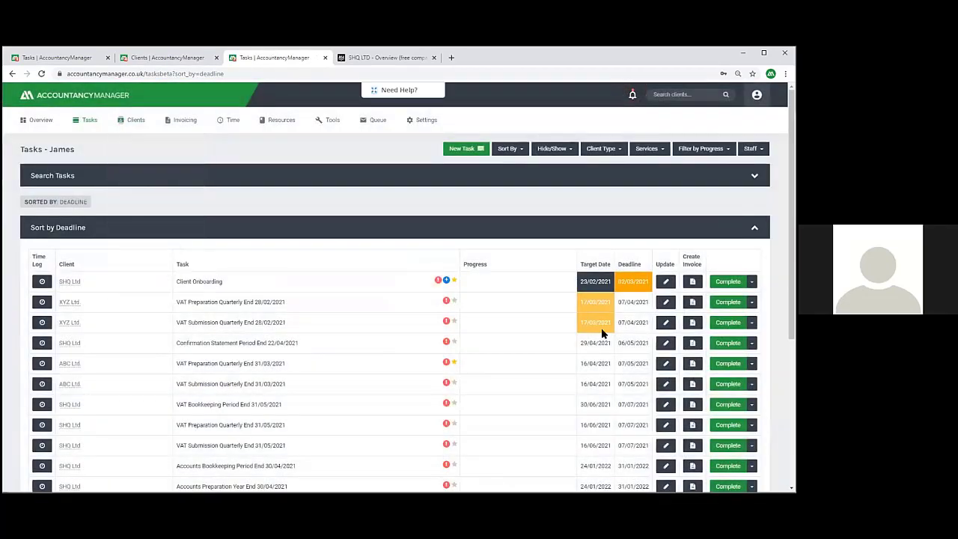
pyautogui.scroll(-2, 601, 332)
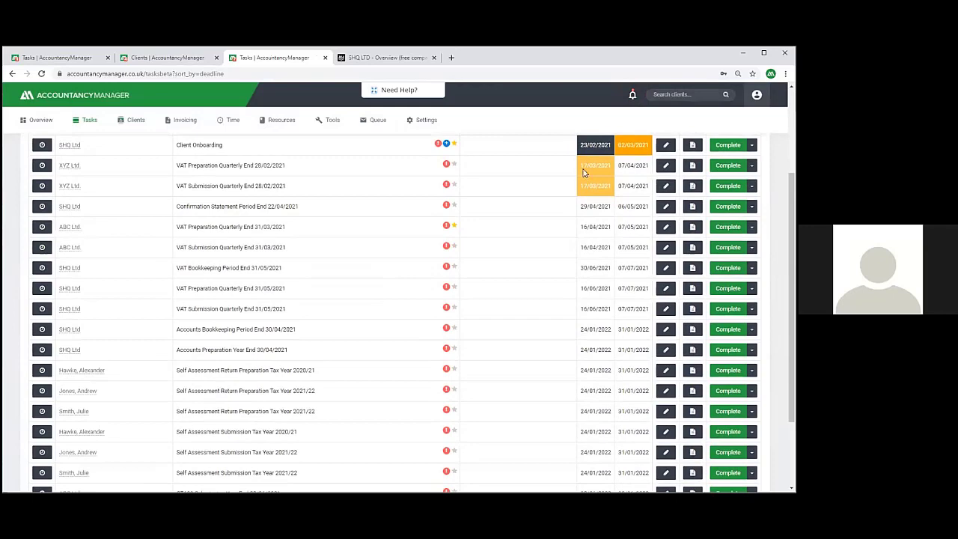
# Review the target dates across the task list and sort the tasks by Target Date
pyautogui.scroll(-2, 583, 180)
pyautogui.scroll(2, 577, 370)
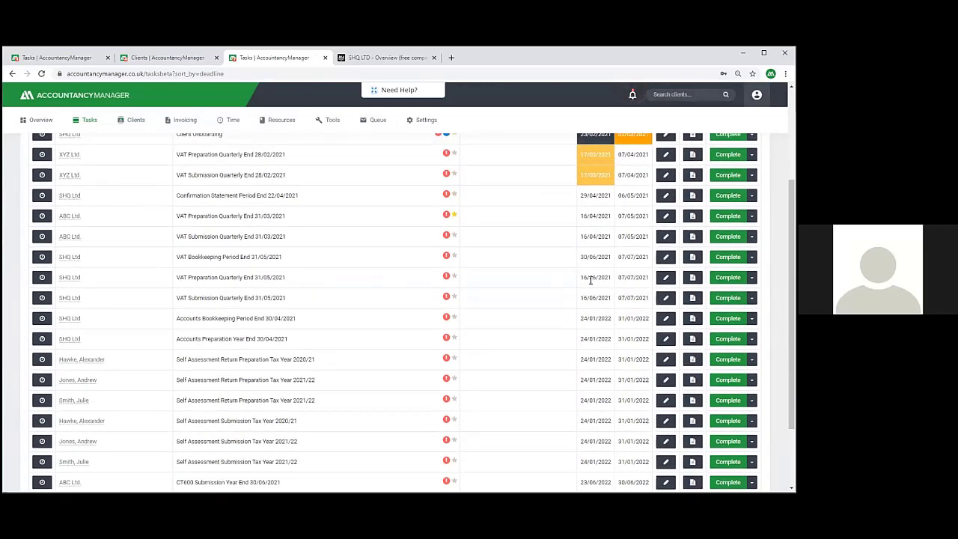
pyautogui.scroll(3, 579, 282)
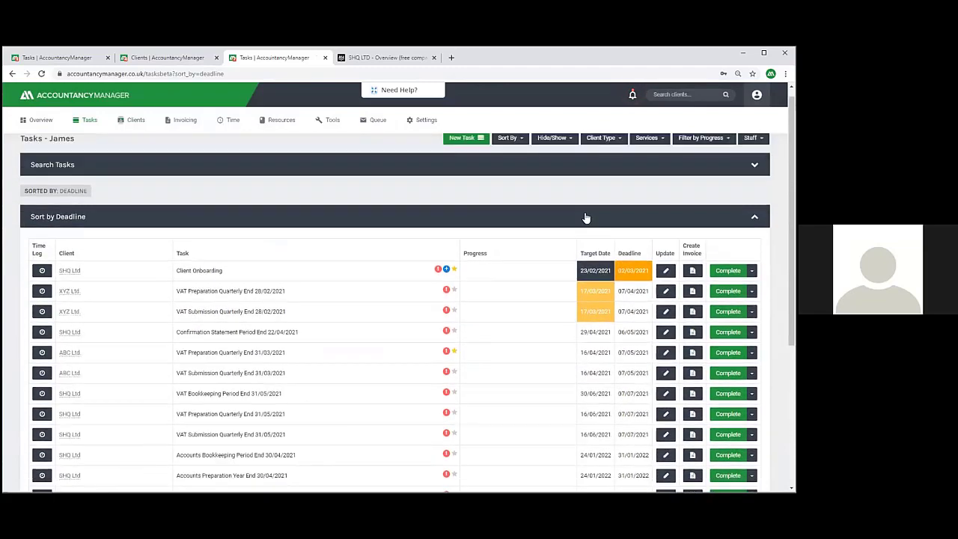
pyautogui.scroll(-5, 581, 282)
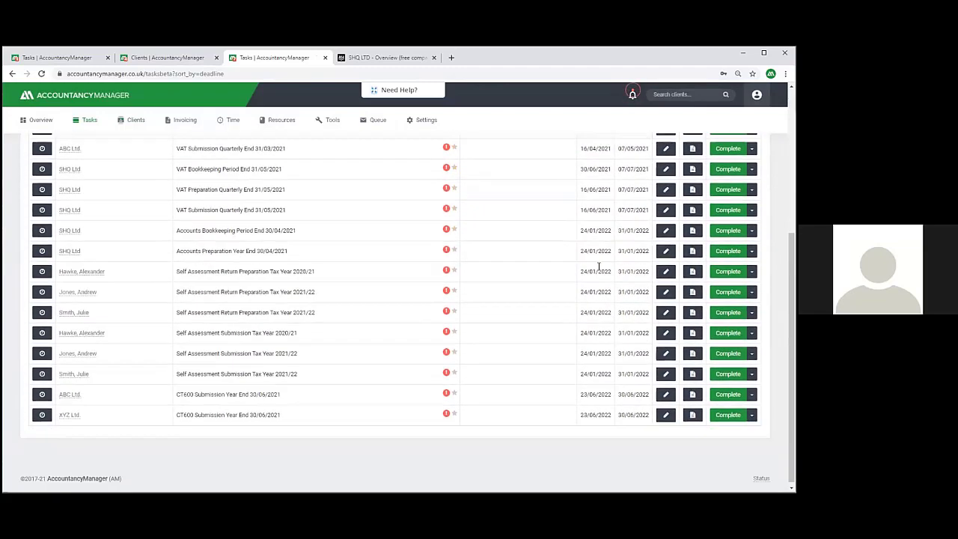
pyautogui.scroll(5, 596, 370)
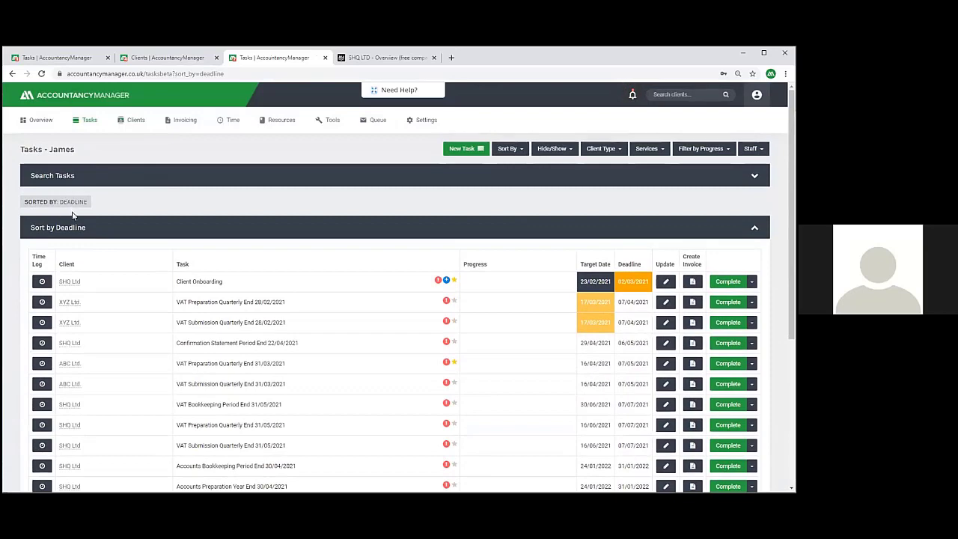
pyautogui.click(507, 148)
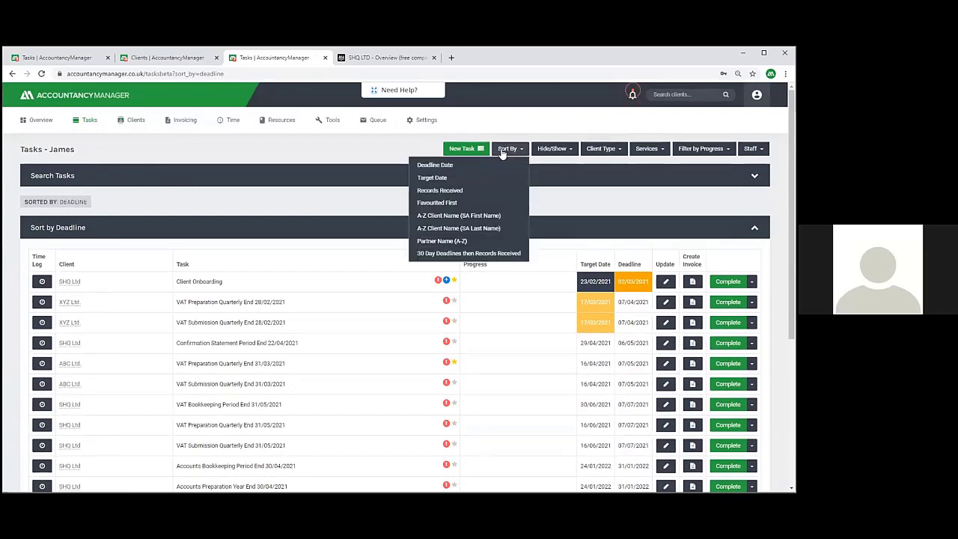
pyautogui.click(439, 177)
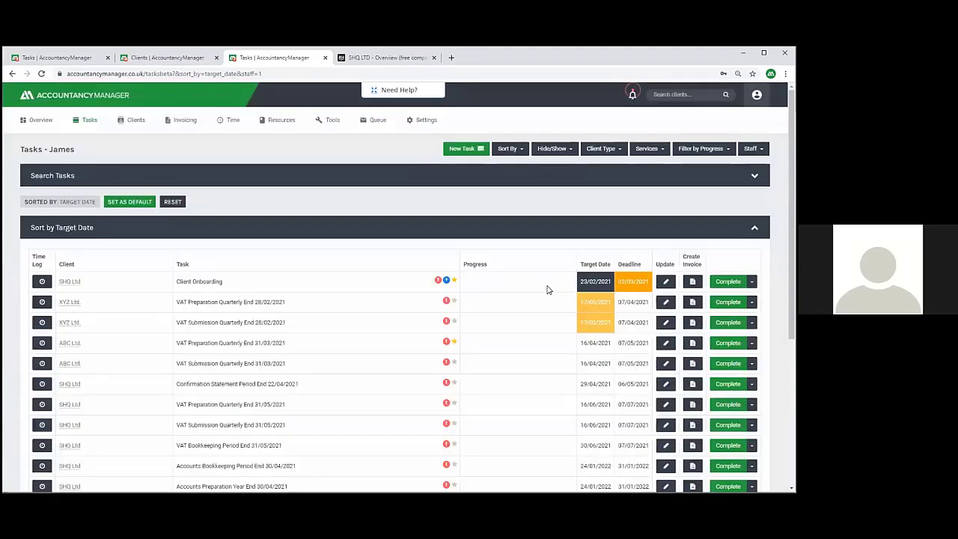
pyautogui.scroll(-2, 597, 292)
pyautogui.scroll(2, 574, 295)
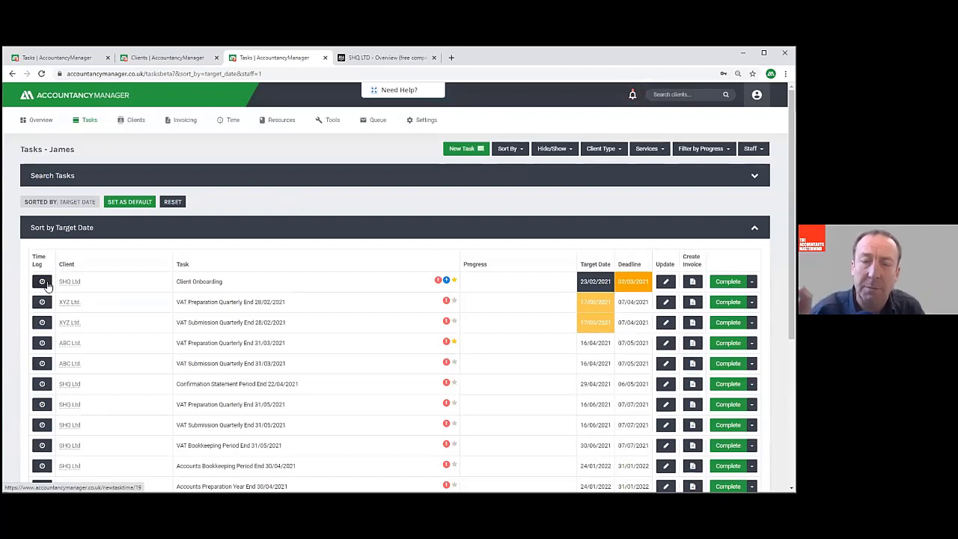
# View the global Automation Settings and examine the client-specific records request automation for ABC Ltd
pyautogui.click(426, 120)
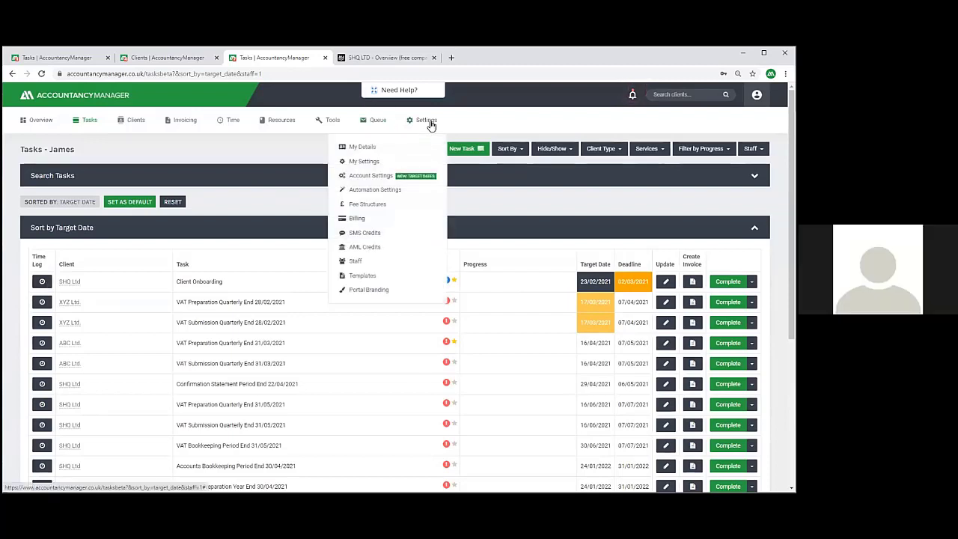
pyautogui.click(377, 192)
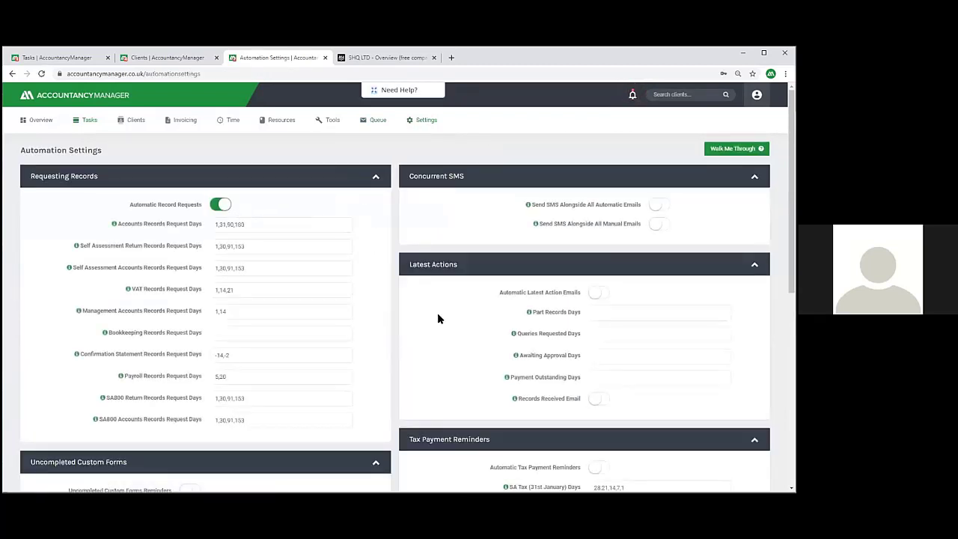
pyautogui.click(121, 124)
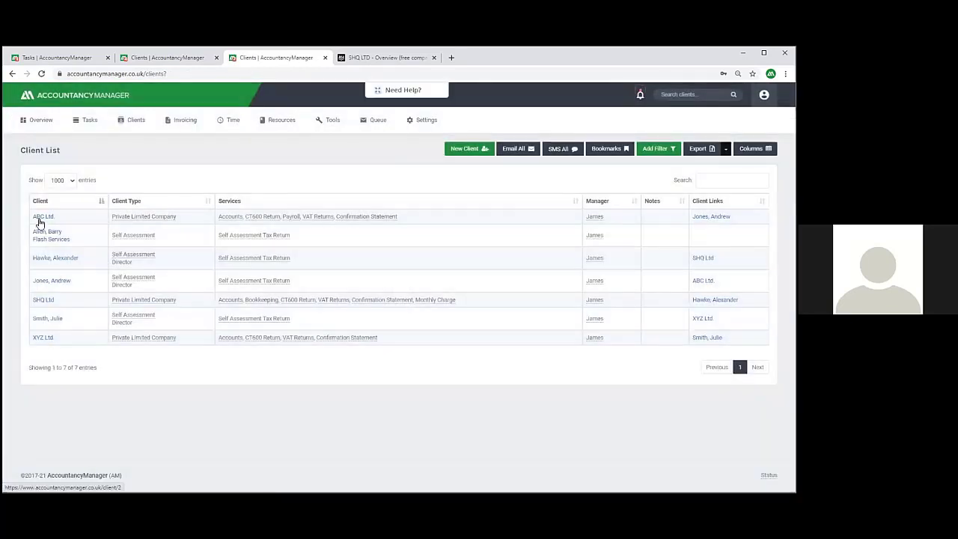
pyautogui.click(41, 217)
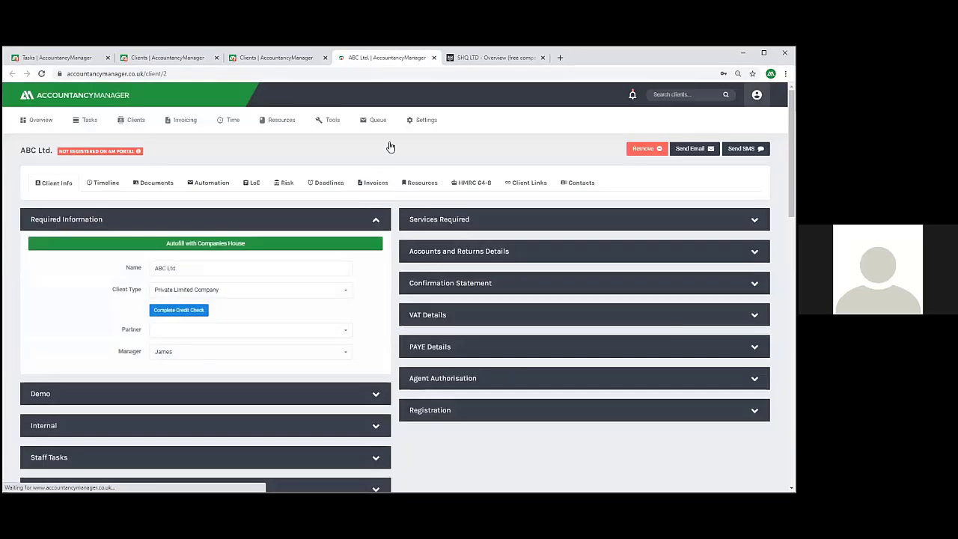
pyautogui.moveTo(422, 121)
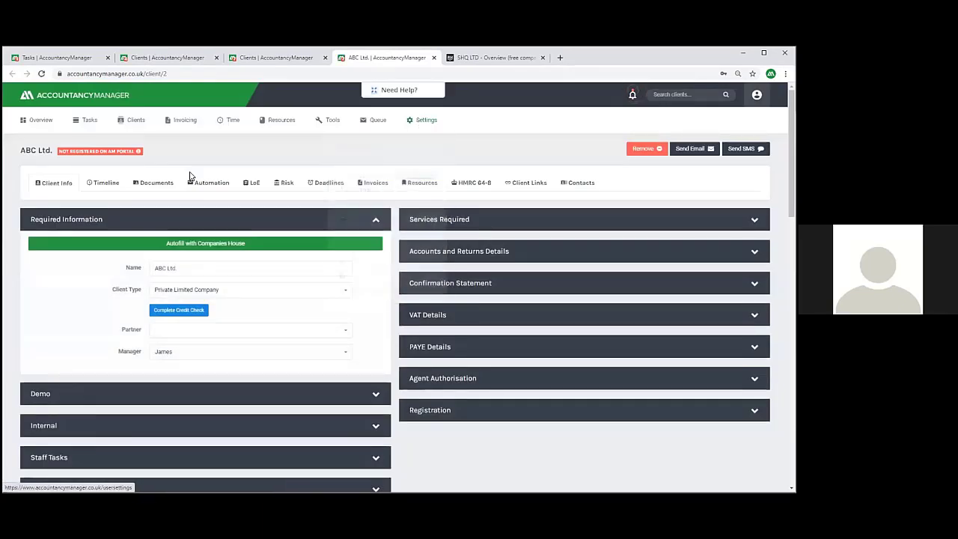
pyautogui.click(214, 183)
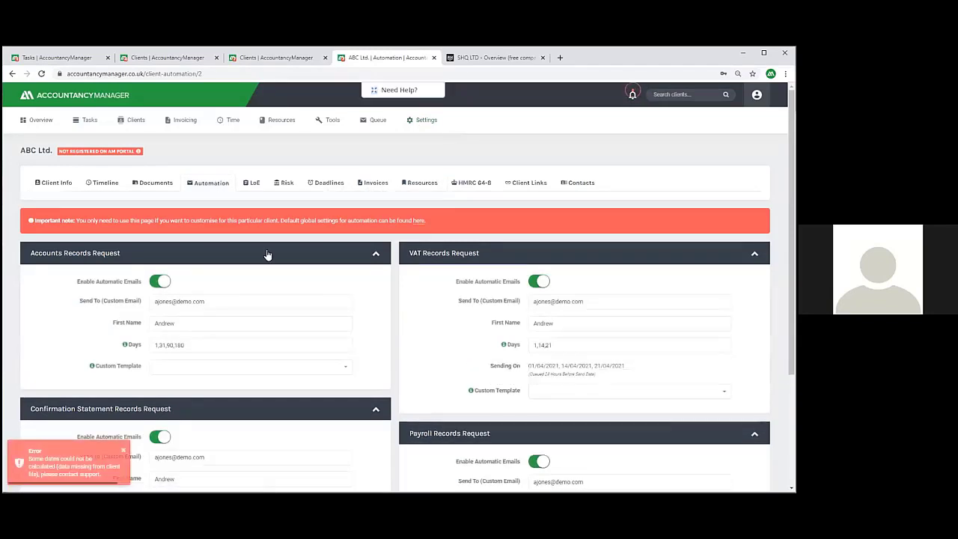
pyautogui.scroll(-1, 385, 316)
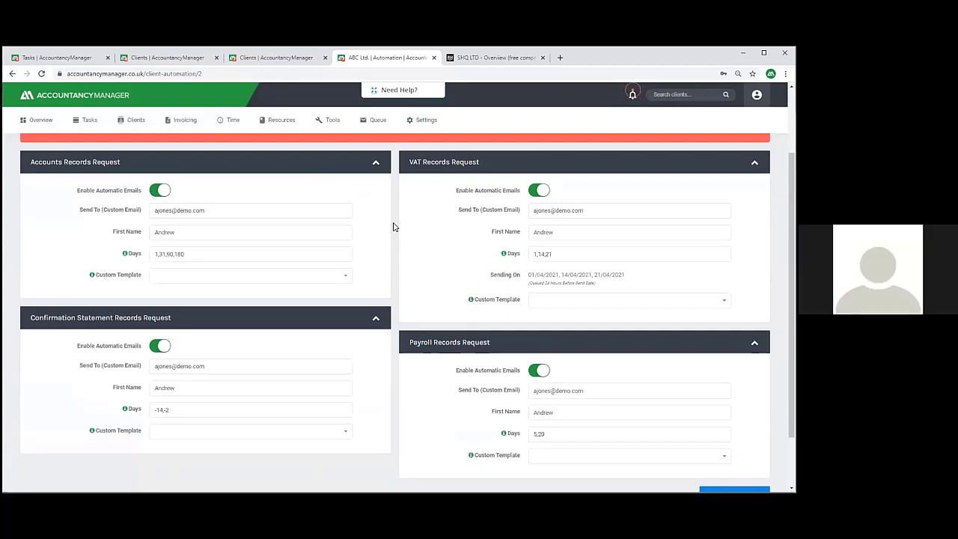
pyautogui.scroll(2, 397, 232)
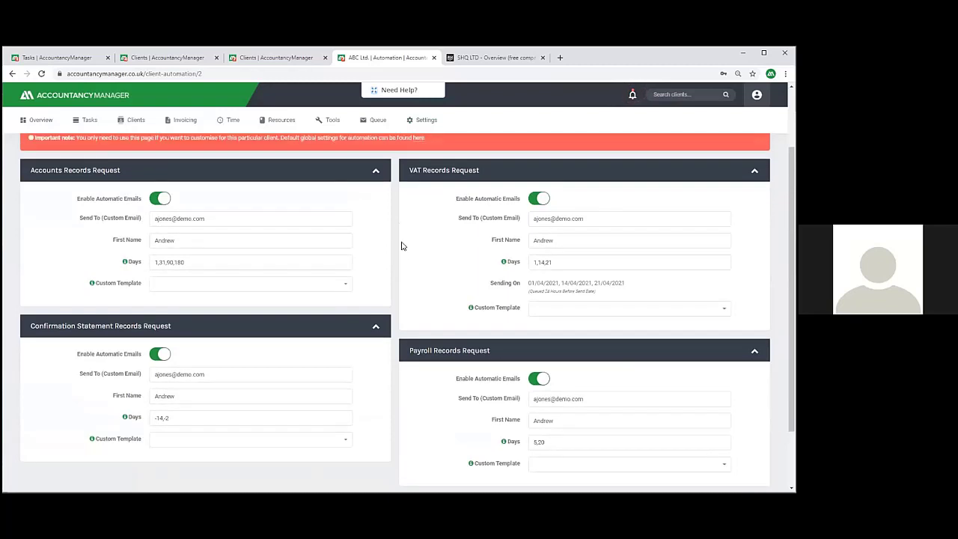
# View ABC Ltd.'s timeline, its blank Add Note form, the client info and the document upload area
pyautogui.click(111, 186)
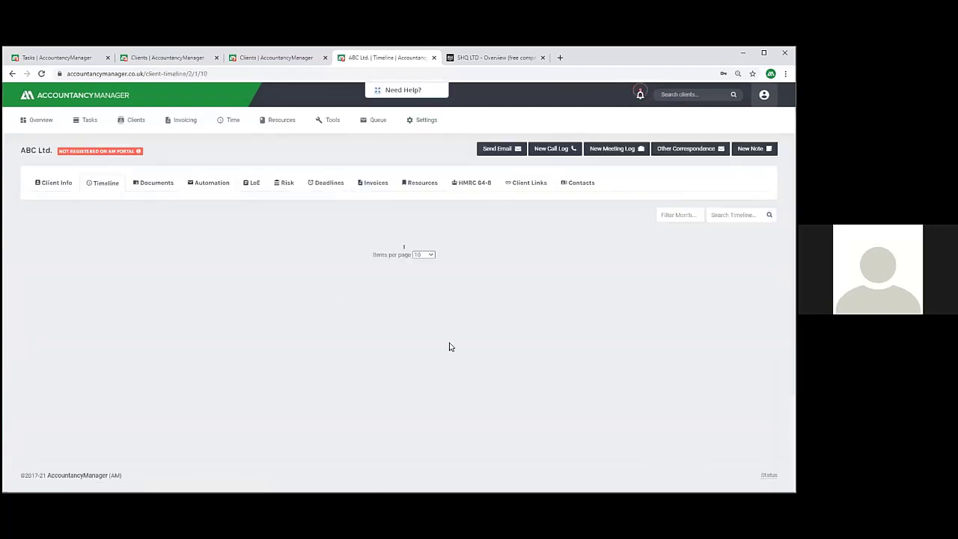
pyautogui.click(753, 148)
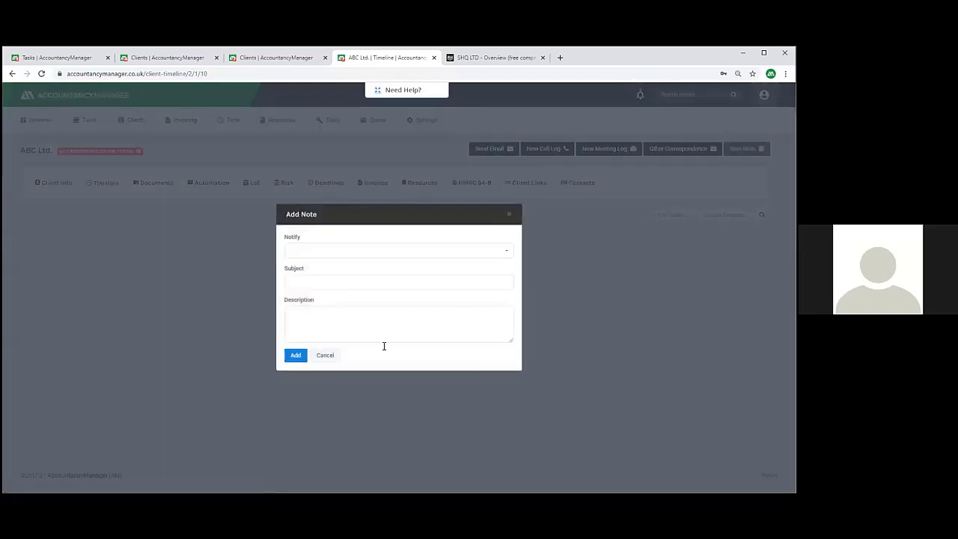
pyautogui.click(325, 355)
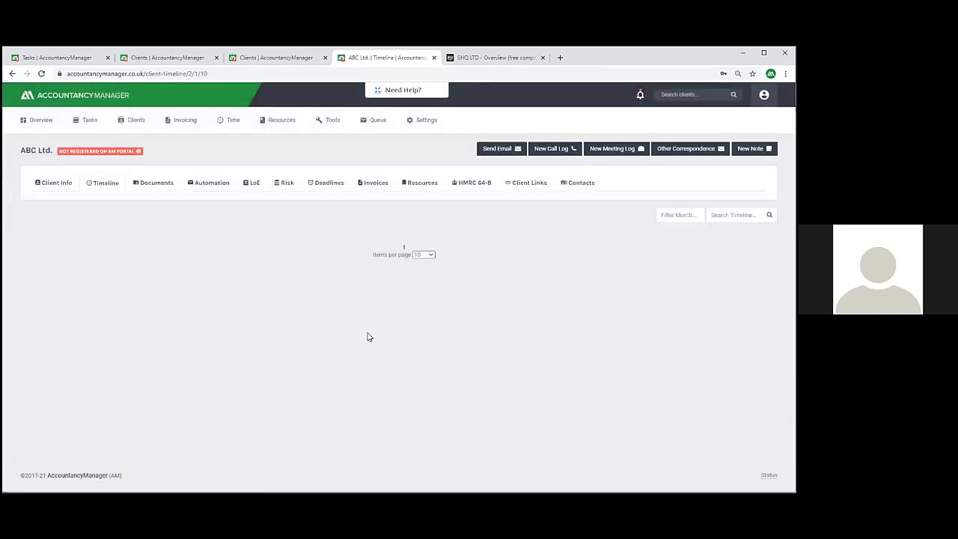
pyautogui.click(54, 184)
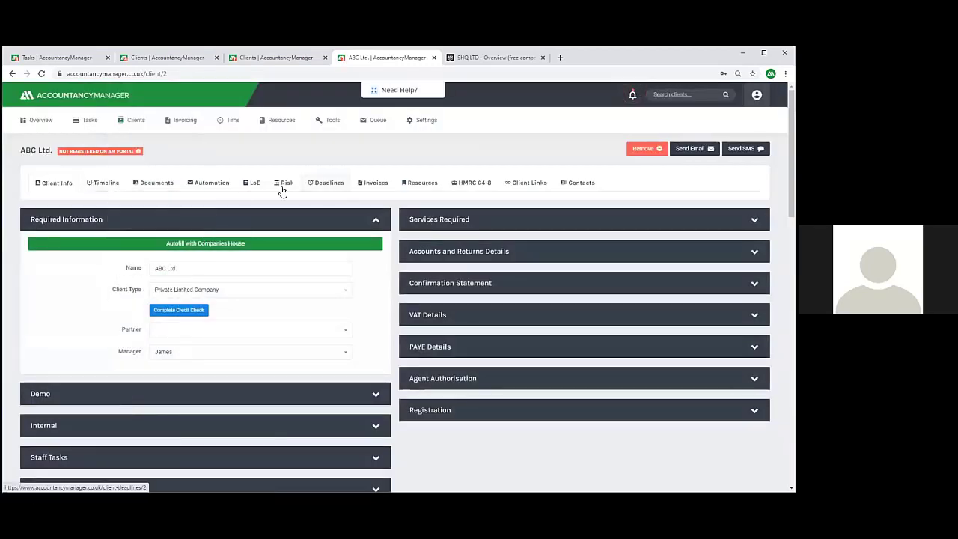
pyautogui.click(168, 184)
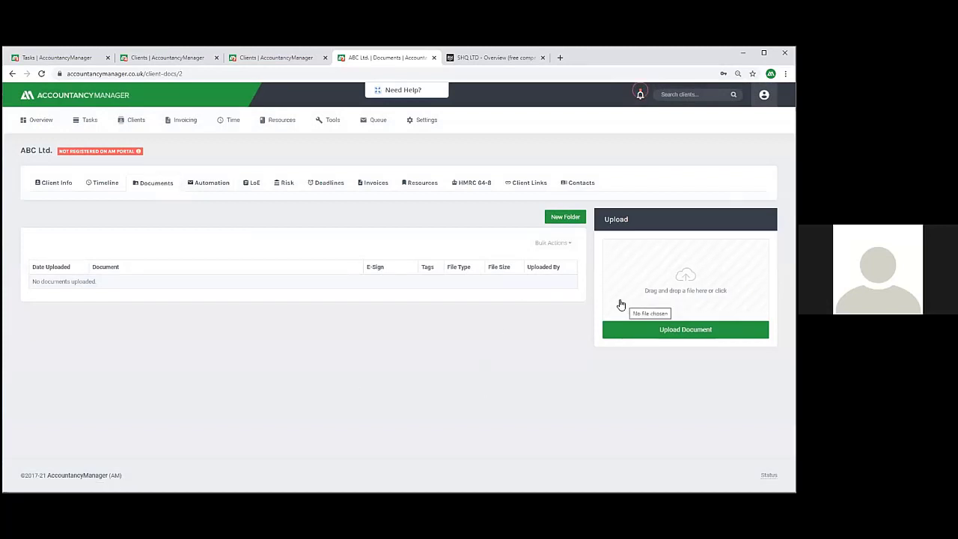
pyautogui.click(98, 184)
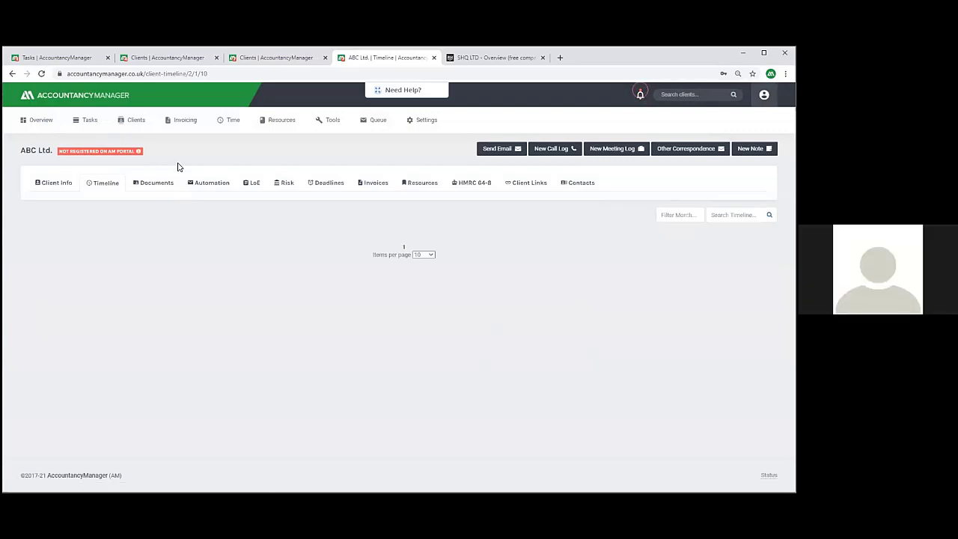
# Open the SA Checklist 2020/21 (Default) custom form for editing and examine its form fields and client type recipients
pyautogui.moveTo(132, 133)
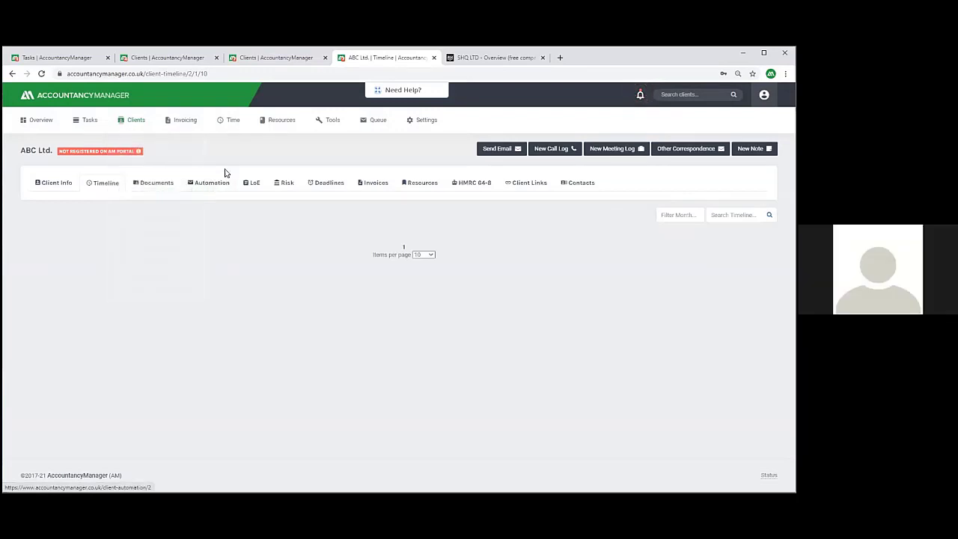
pyautogui.moveTo(334, 124)
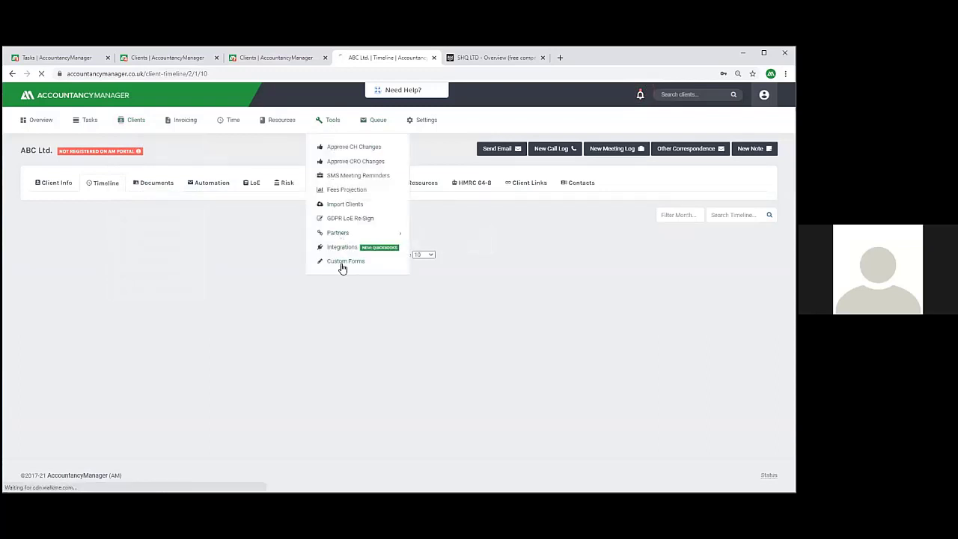
pyautogui.click(342, 263)
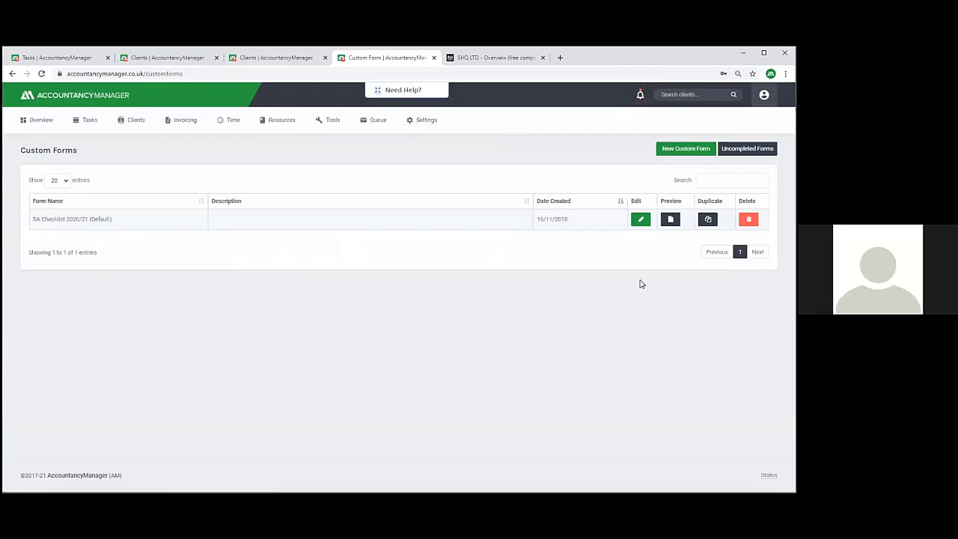
pyautogui.click(641, 219)
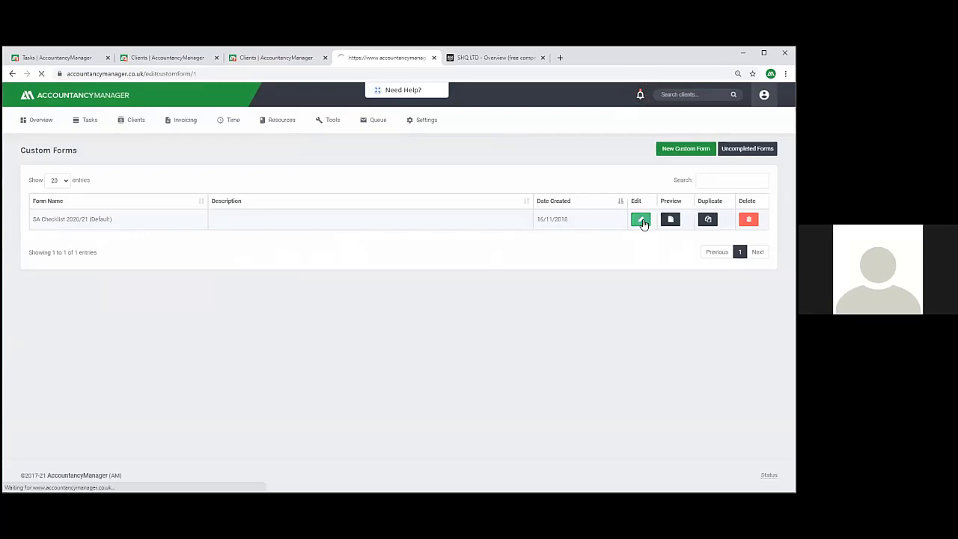
pyautogui.scroll(-3, 268, 318)
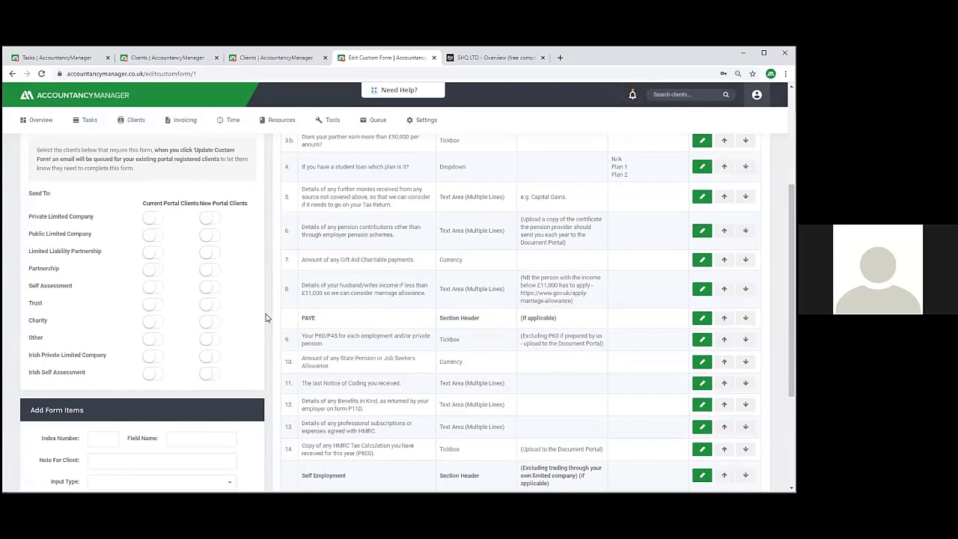
pyautogui.scroll(2, 286, 257)
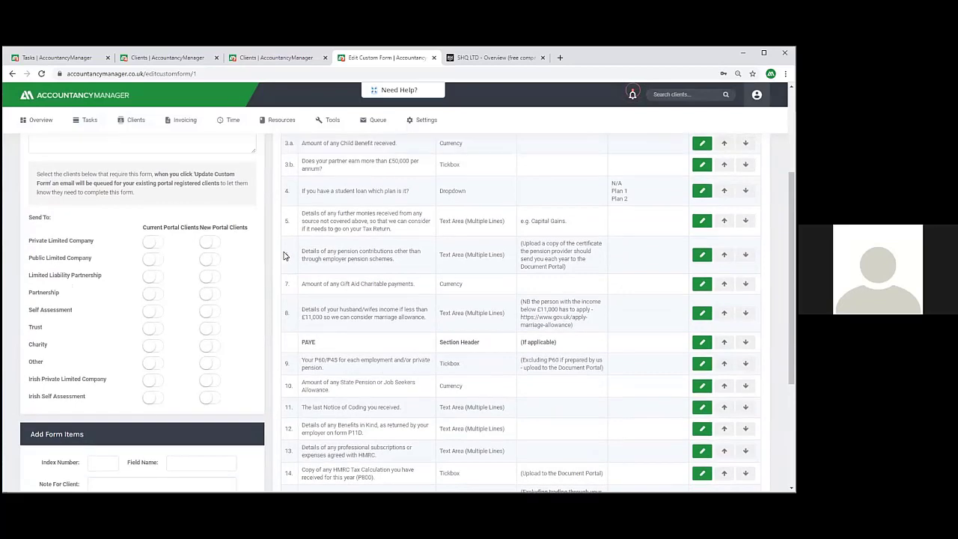
pyautogui.scroll(1, 284, 256)
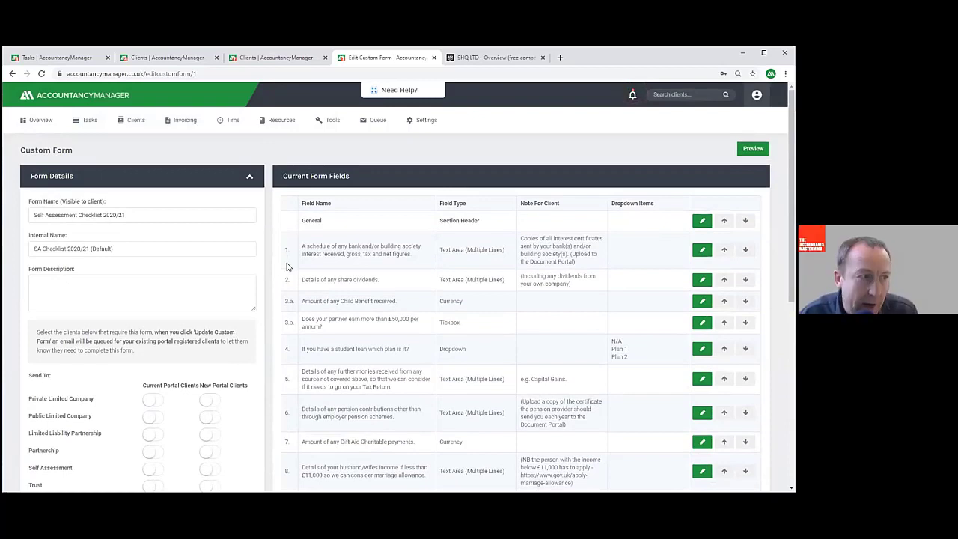
pyautogui.scroll(-1, 286, 266)
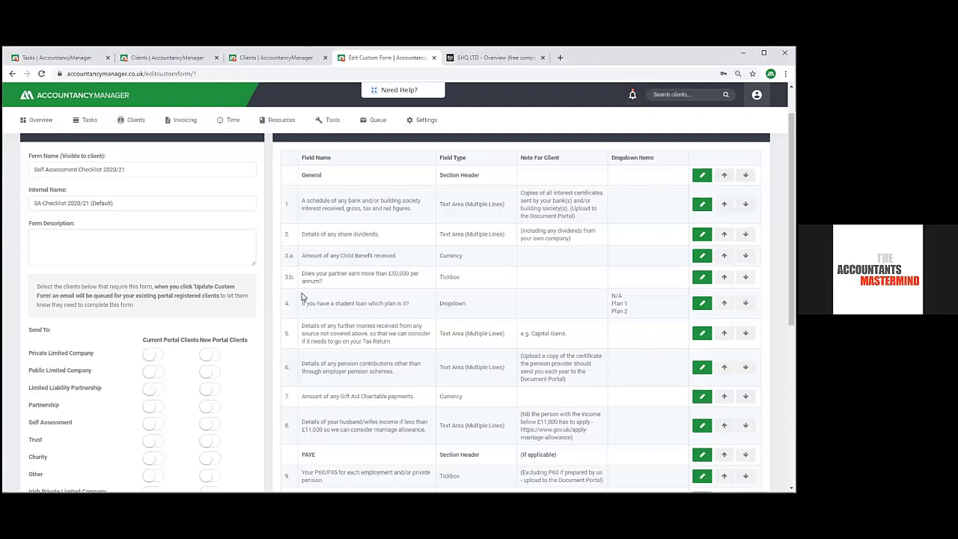
pyautogui.scroll(1, 89, 129)
# Start the timer in a time log for SHQ Ltd's Client Onboarding task and leave the log without saving
pyautogui.moveTo(76, 124)
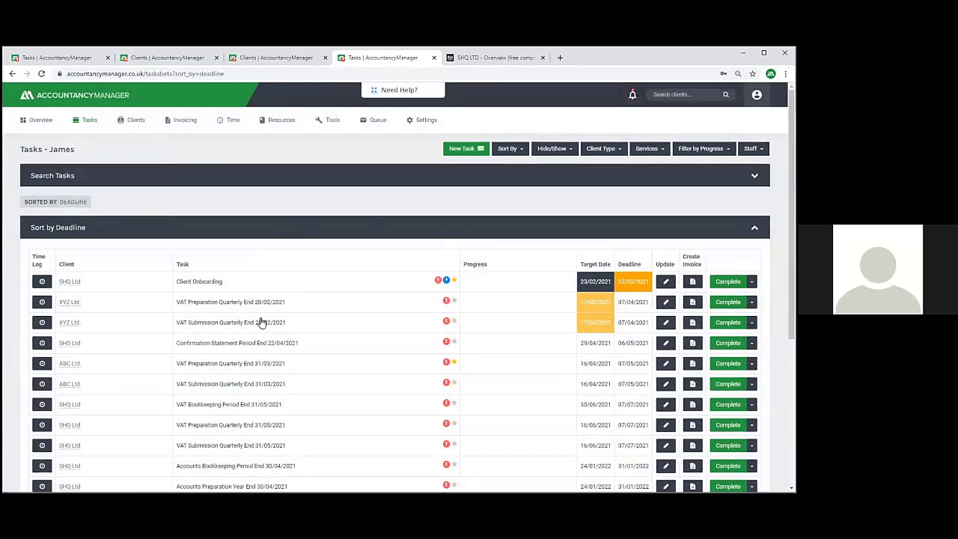
pyautogui.click(40, 284)
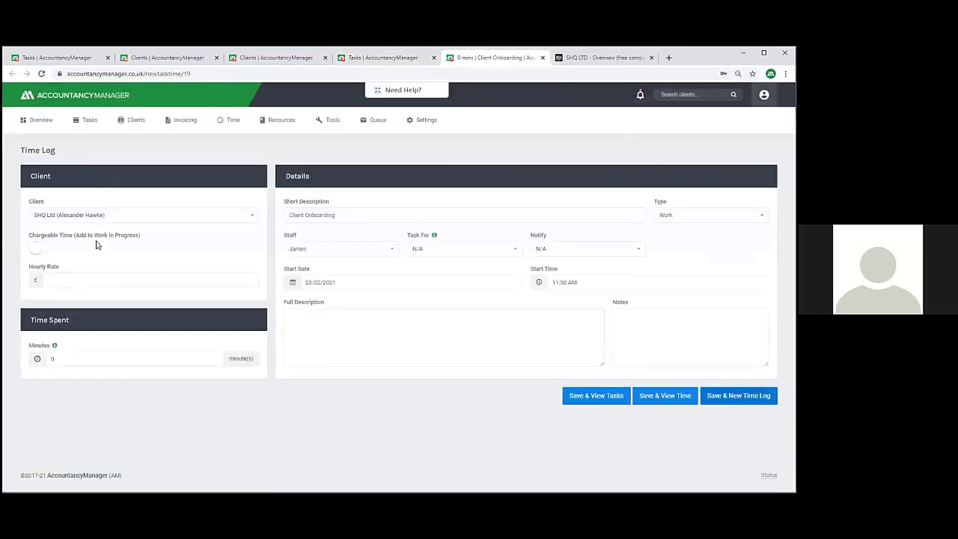
pyautogui.click(37, 360)
pyautogui.click(75, 96)
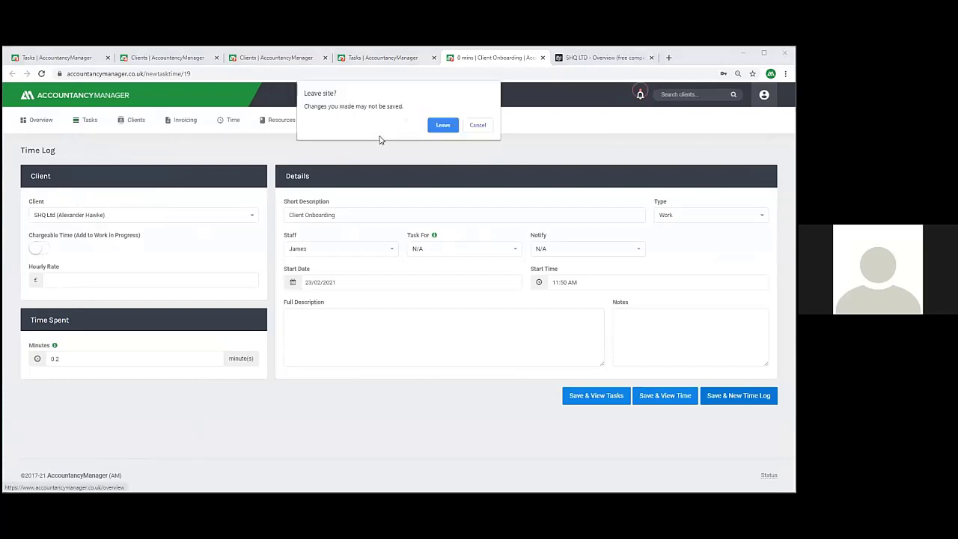
pyautogui.click(442, 126)
# Go to AML ID & Credit Checks and open a new AML ID check for a person
pyautogui.moveTo(124, 125)
pyautogui.click(151, 290)
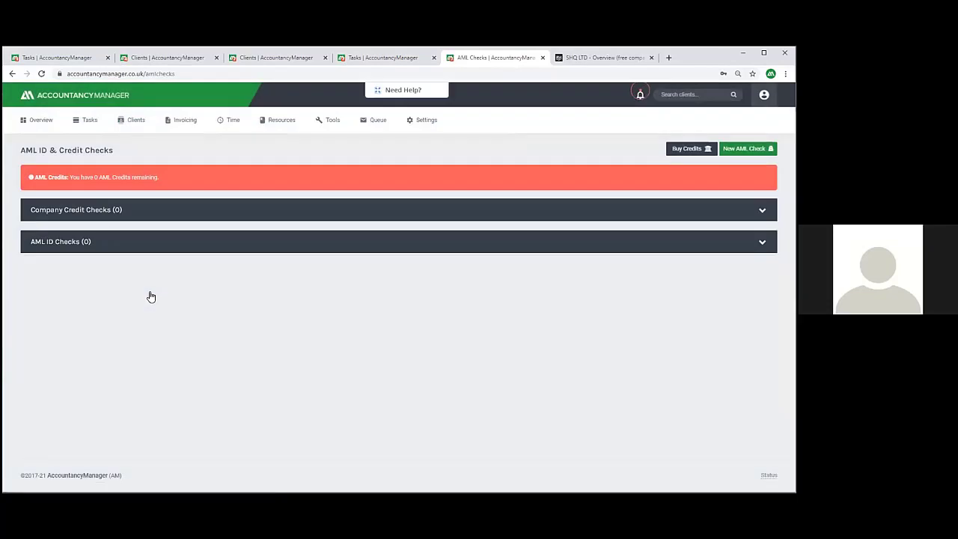
pyautogui.click(748, 148)
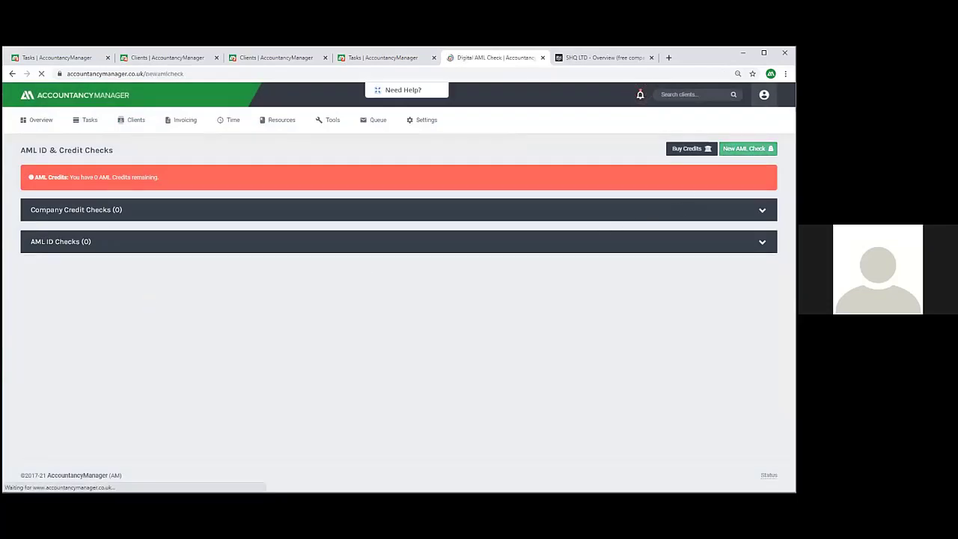
pyautogui.click(528, 250)
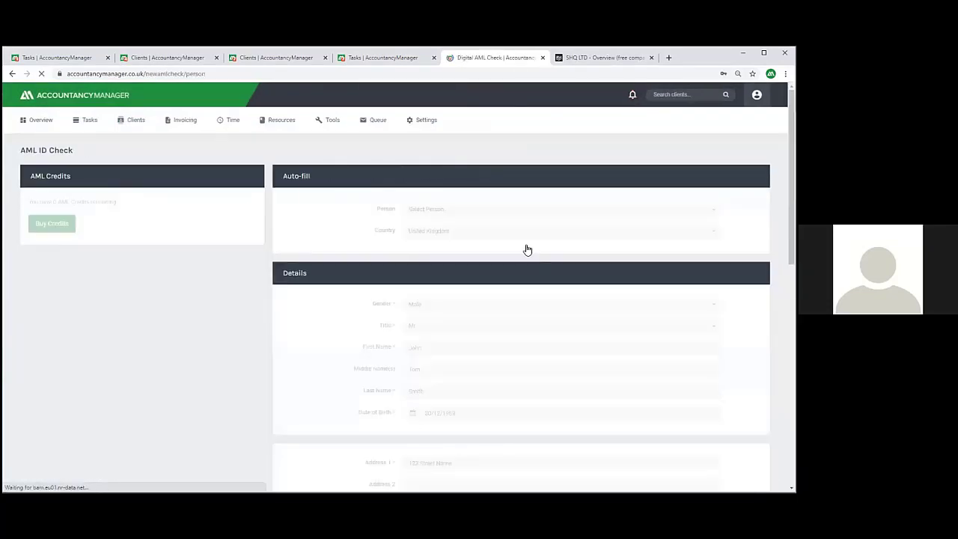
# Review the AML ID check form for a person, including its optional credit screen, and open a new company credit check
pyautogui.scroll(-10, 561, 266)
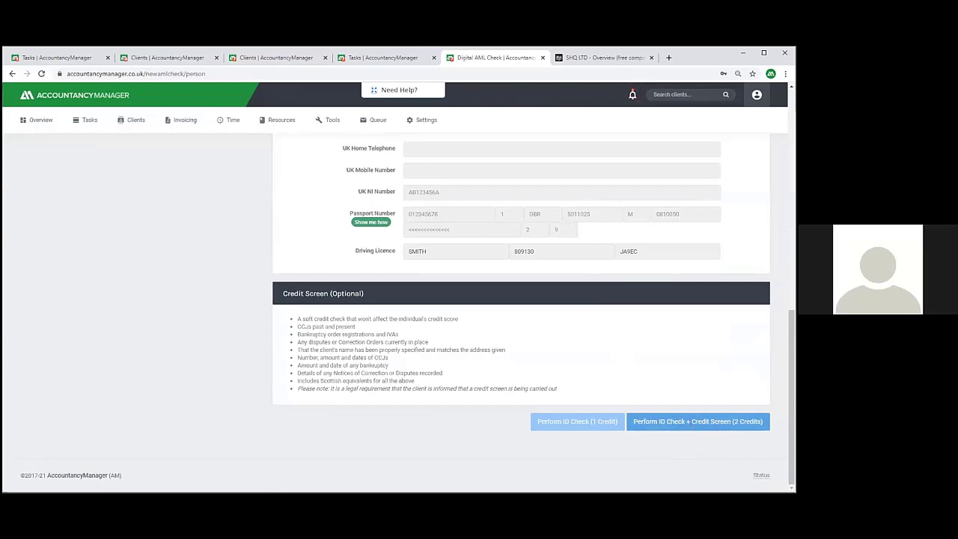
pyautogui.scroll(5, 475, 411)
pyautogui.moveTo(131, 122)
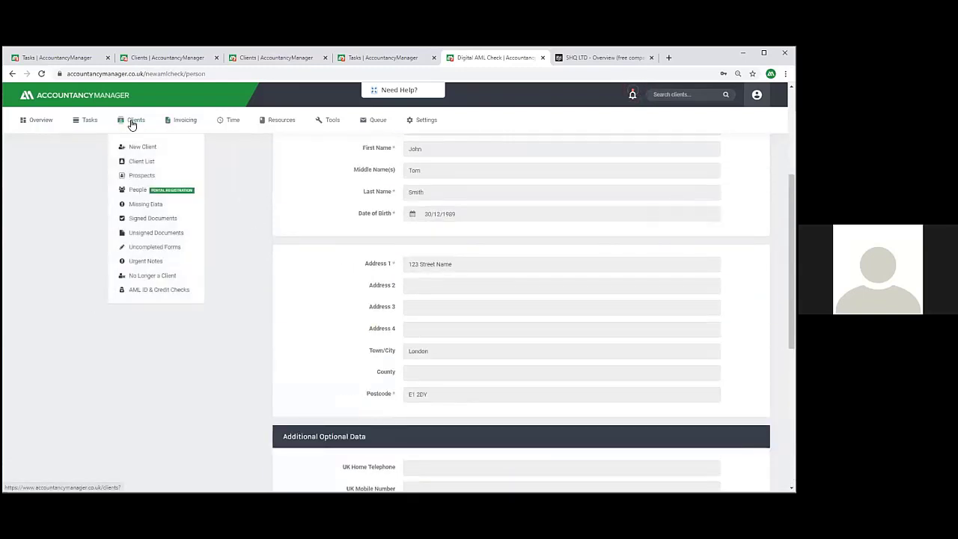
pyautogui.click(136, 291)
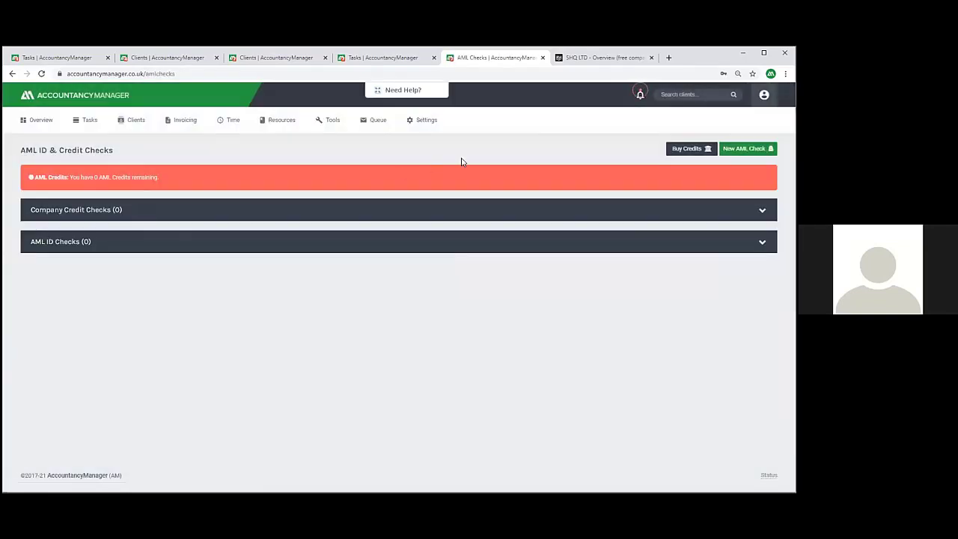
pyautogui.click(745, 148)
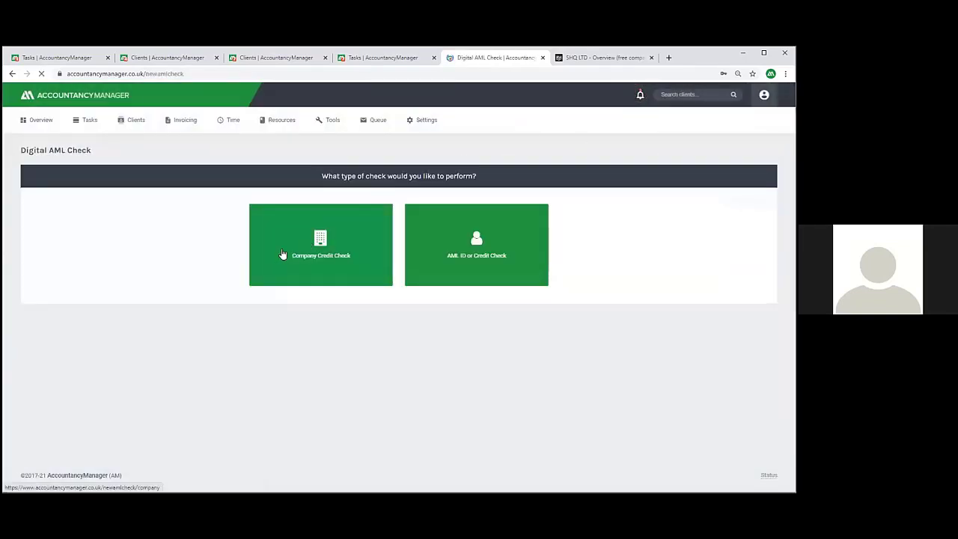
pyautogui.click(304, 268)
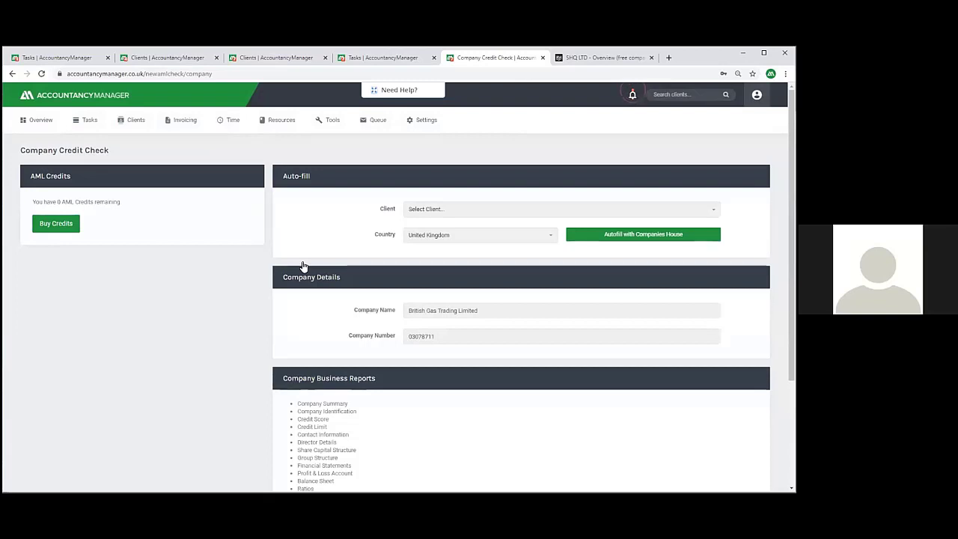
# Open another AML ID check for a person, review its fields, and return to the AML ID & Credit Checks page
pyautogui.moveTo(133, 119)
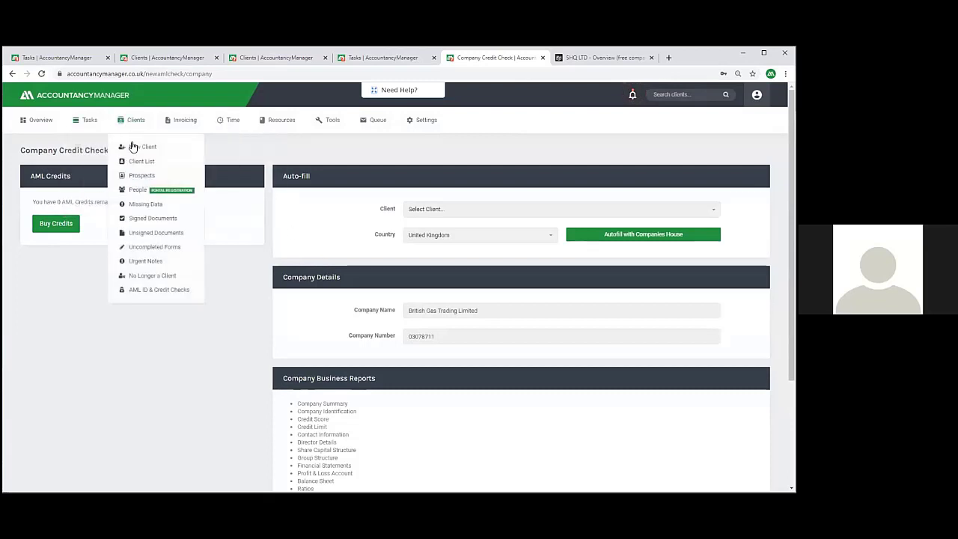
pyautogui.click(148, 291)
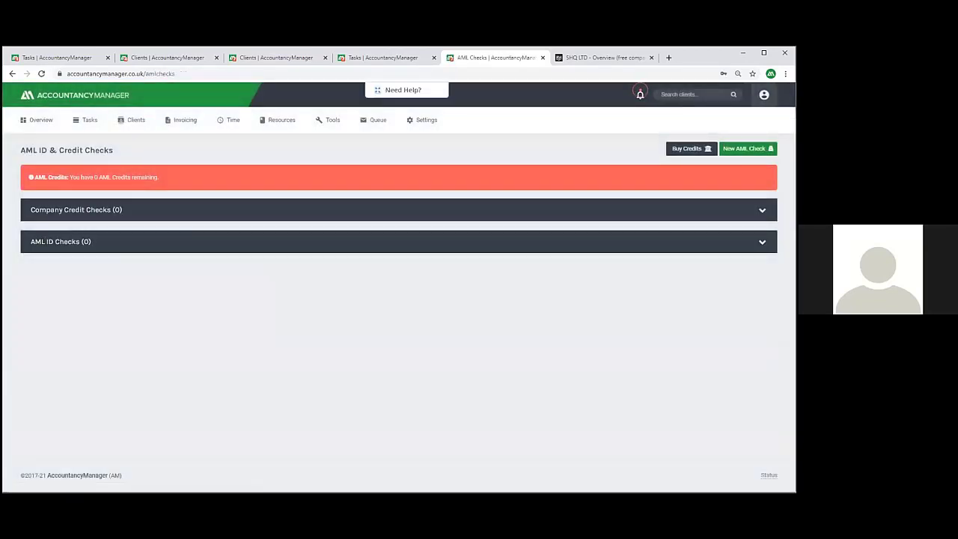
pyautogui.click(748, 149)
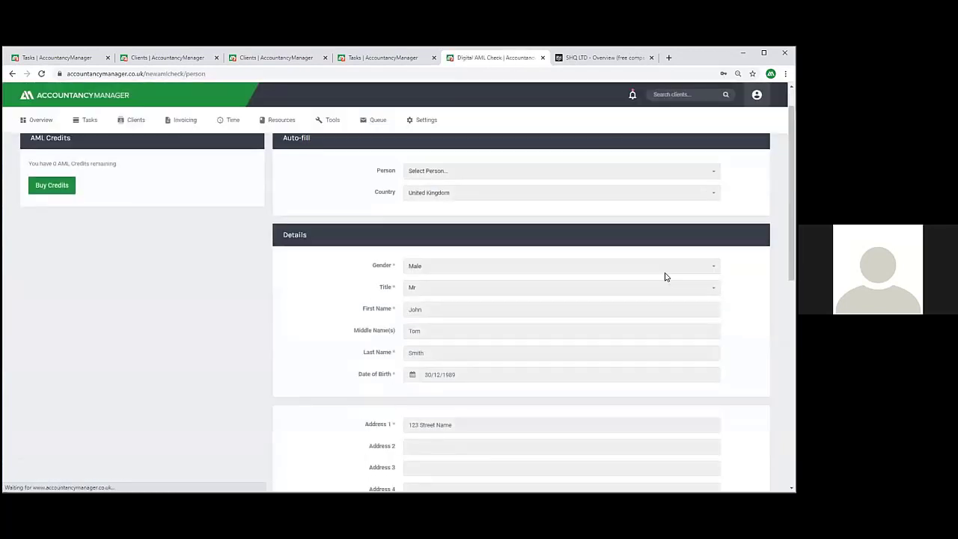
pyautogui.scroll(-6, 663, 277)
pyautogui.scroll(-2, 664, 278)
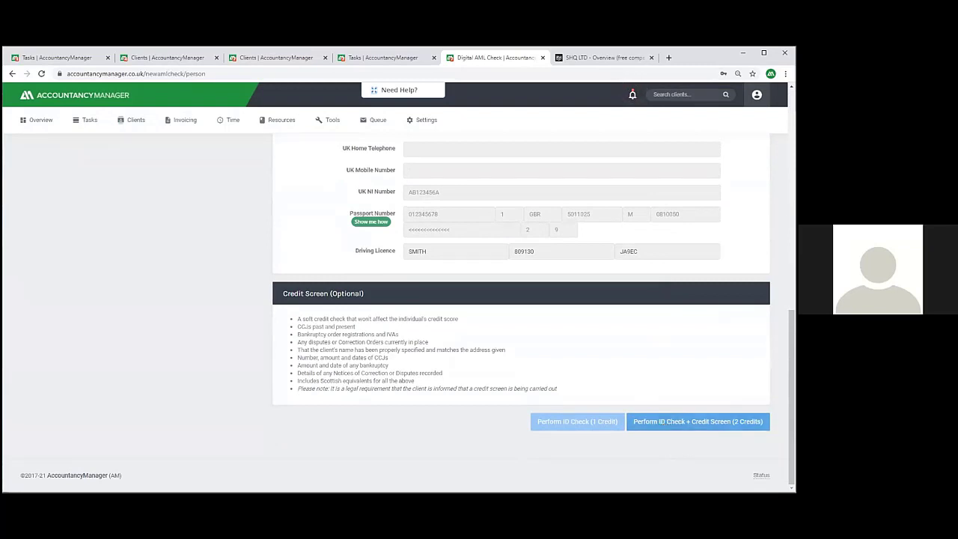
pyautogui.scroll(10, 353, 385)
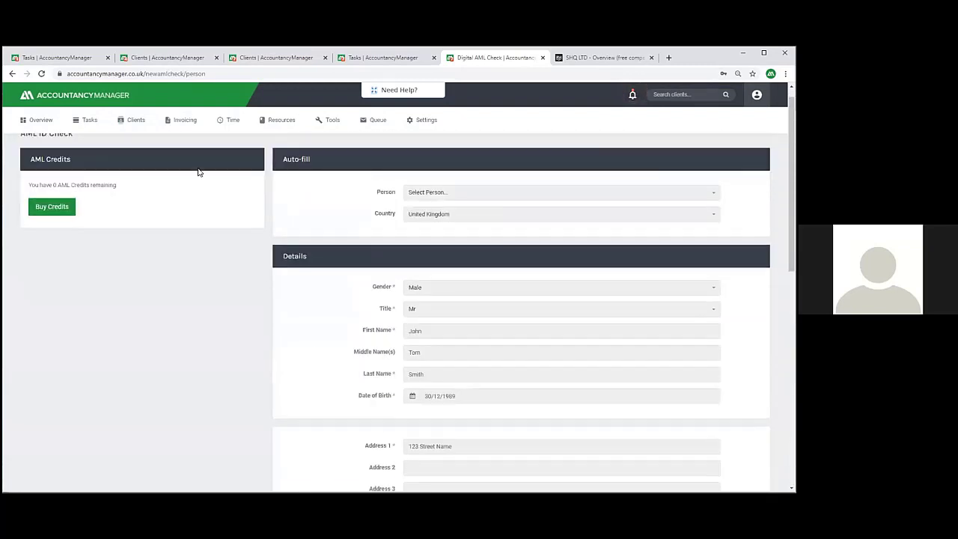
pyautogui.moveTo(129, 123)
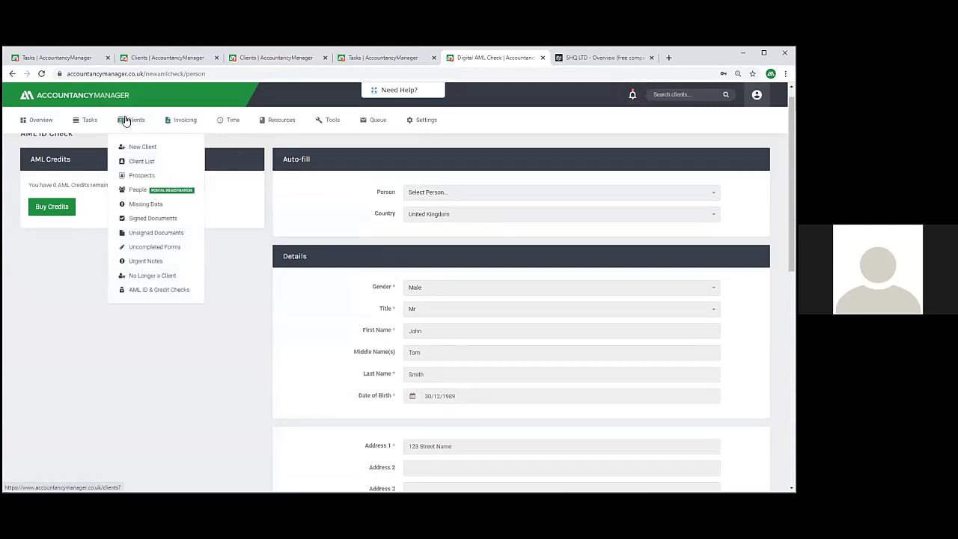
pyautogui.click(150, 296)
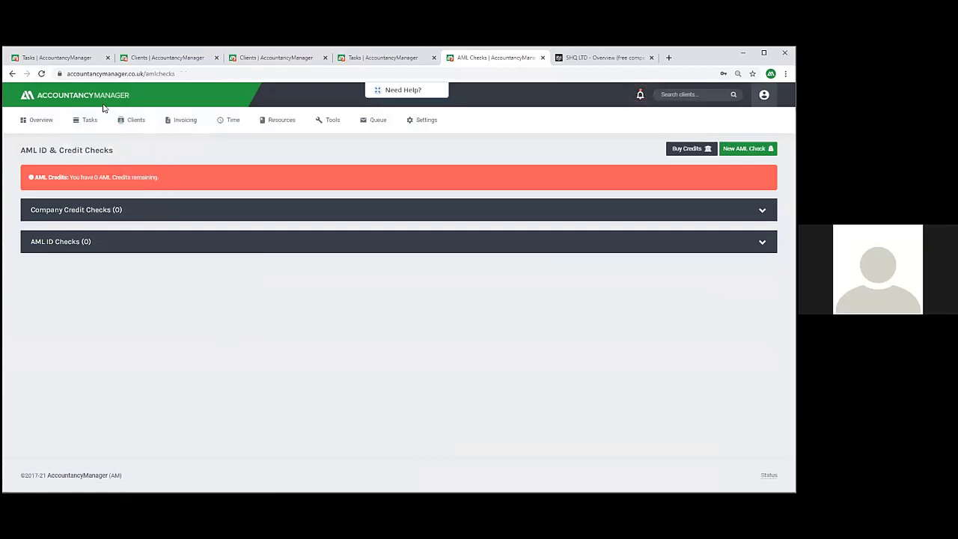
# Open a new blank custom form and examine its form details and the client types it can be sent to
pyautogui.moveTo(120, 122)
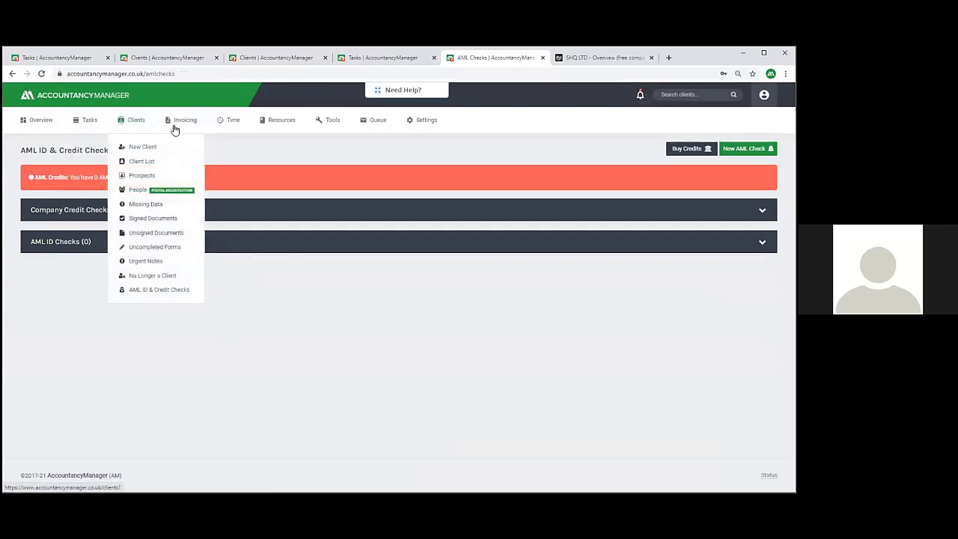
pyautogui.moveTo(332, 128)
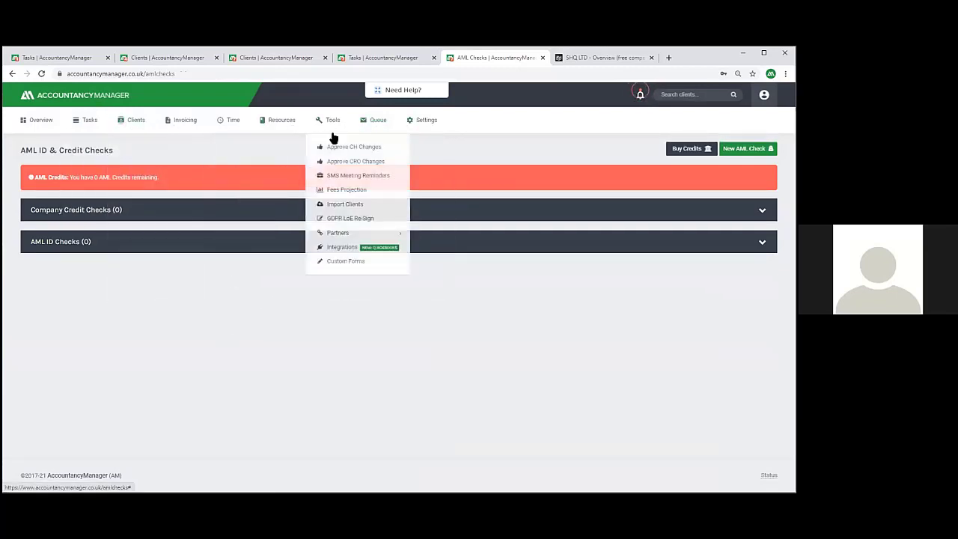
pyautogui.click(346, 262)
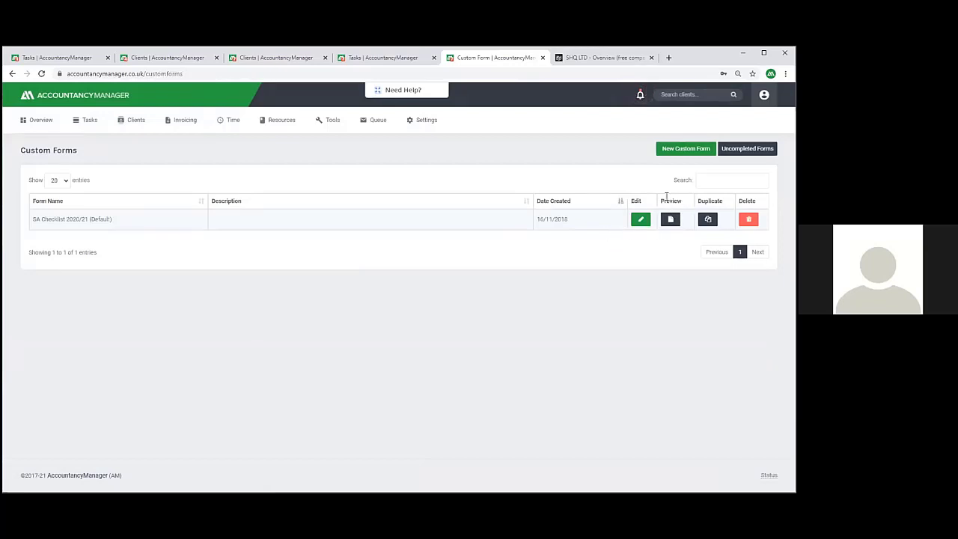
pyautogui.click(685, 153)
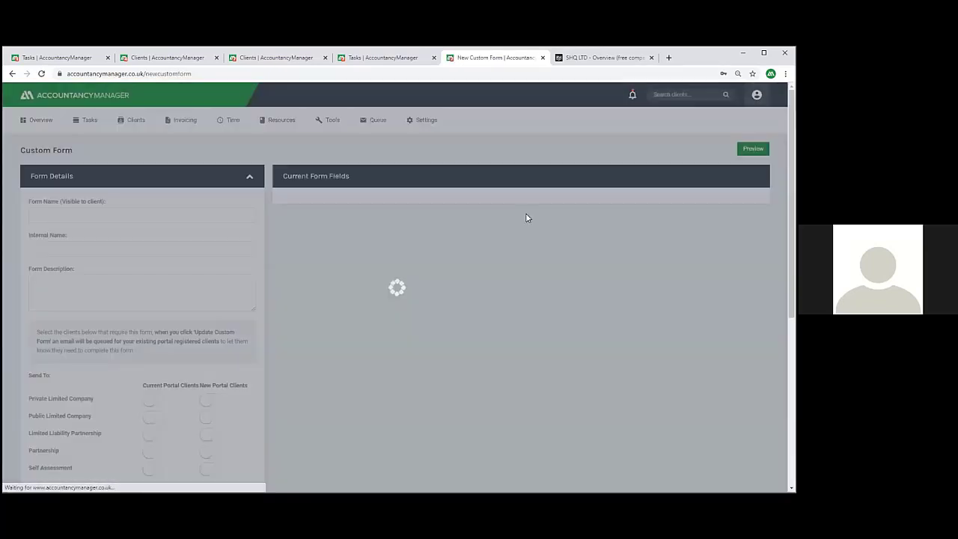
pyautogui.scroll(-3, 280, 271)
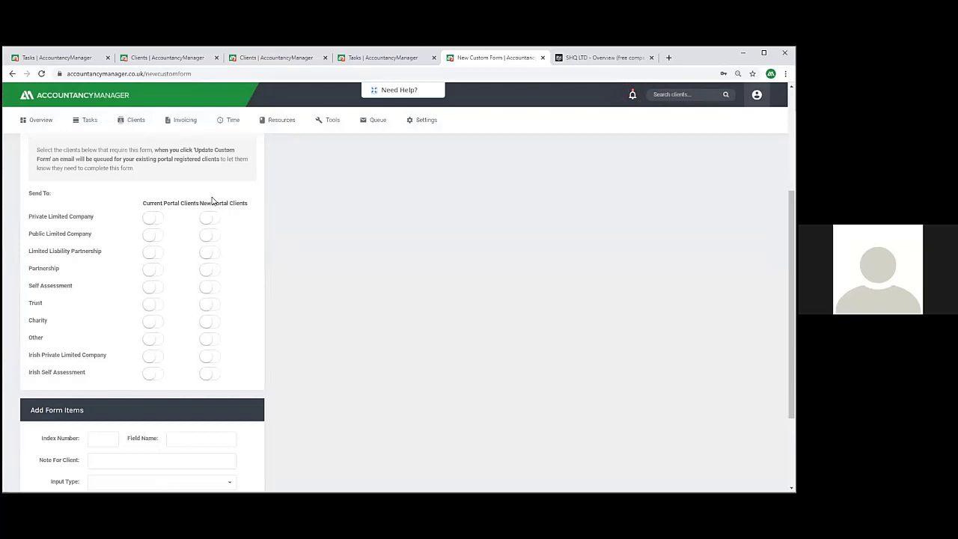
pyautogui.scroll(1, 306, 275)
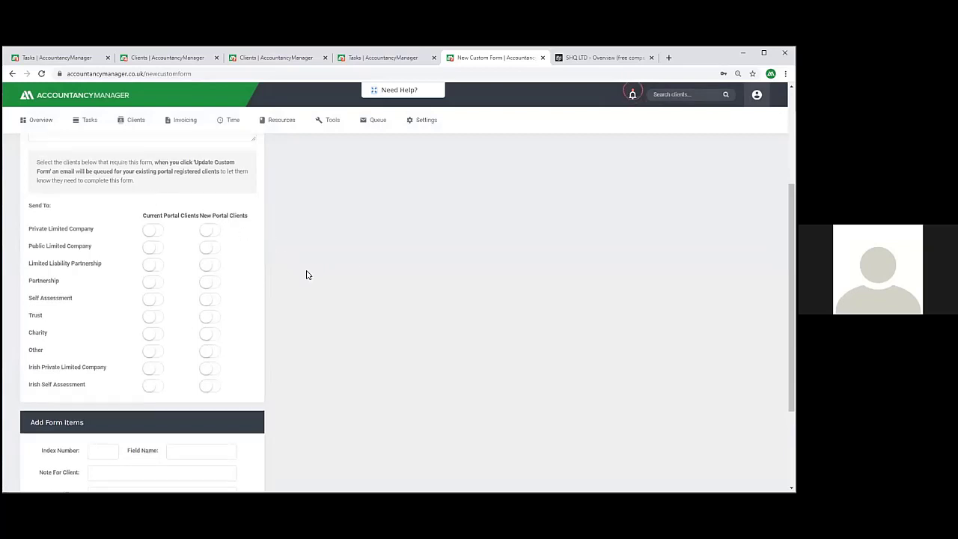
pyautogui.scroll(3, 261, 166)
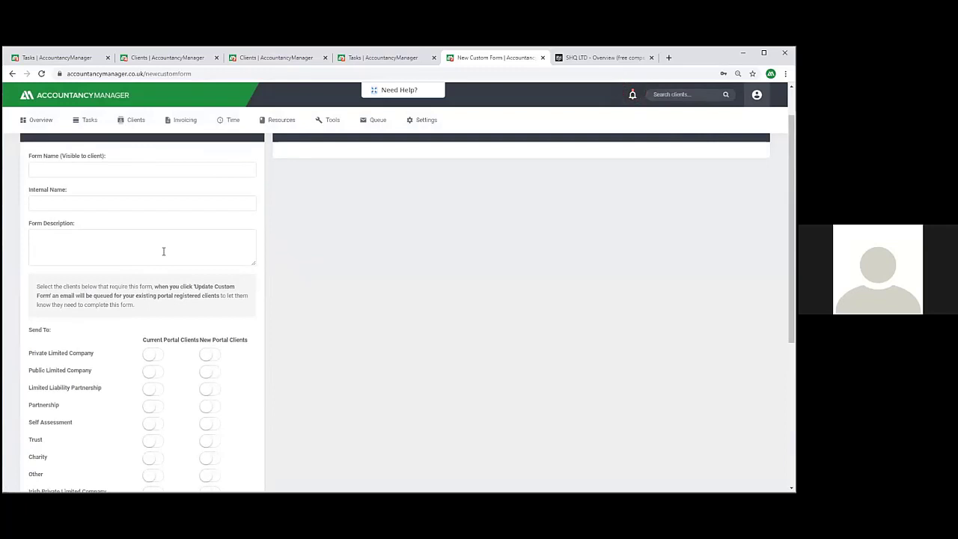
pyautogui.scroll(1, 420, 293)
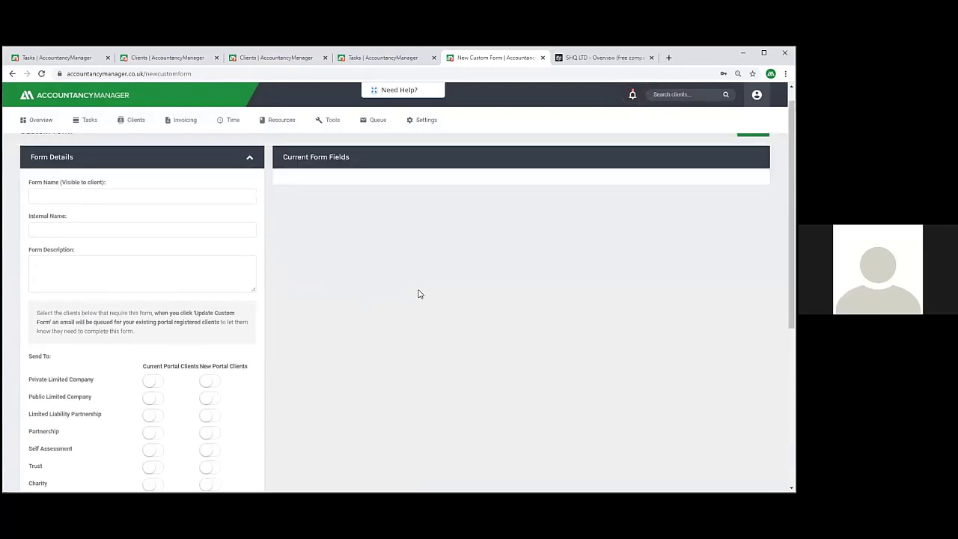
# Set the new custom form to be sent to both current and new Self Assessment portal clients, and view the form item fields
pyautogui.scroll(-3, 420, 296)
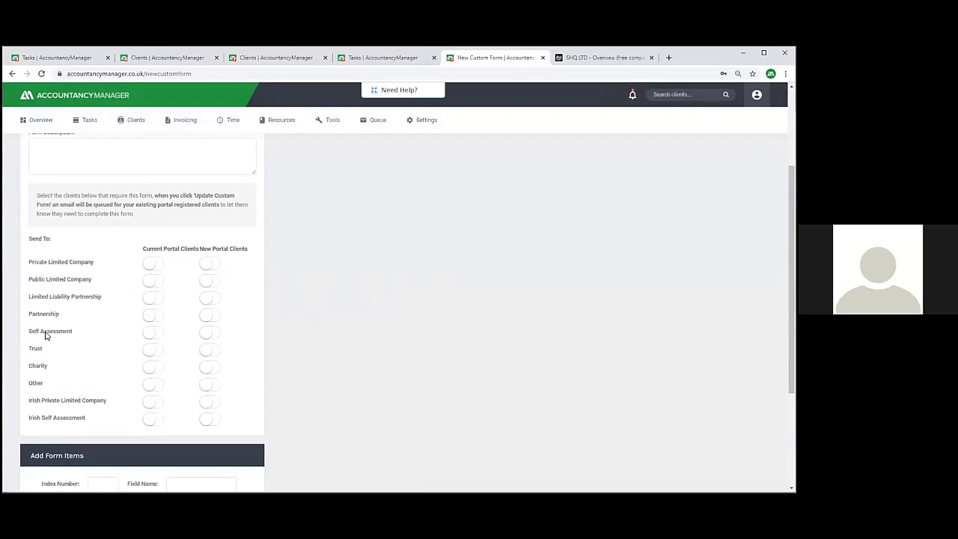
pyautogui.moveTo(25, 334); pyautogui.dragTo(95, 337)
pyautogui.click(95, 333)
pyautogui.click(153, 334)
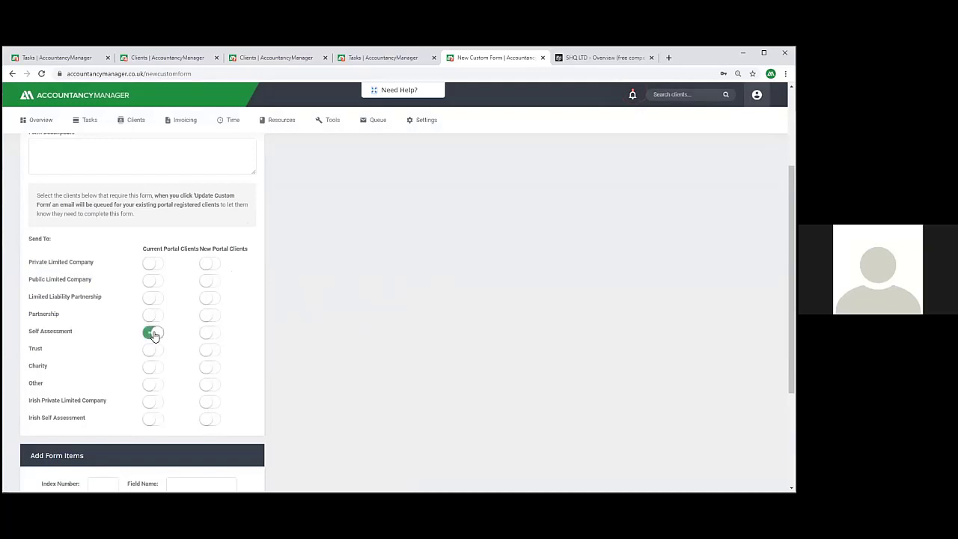
pyautogui.click(211, 333)
pyautogui.scroll(1, 362, 359)
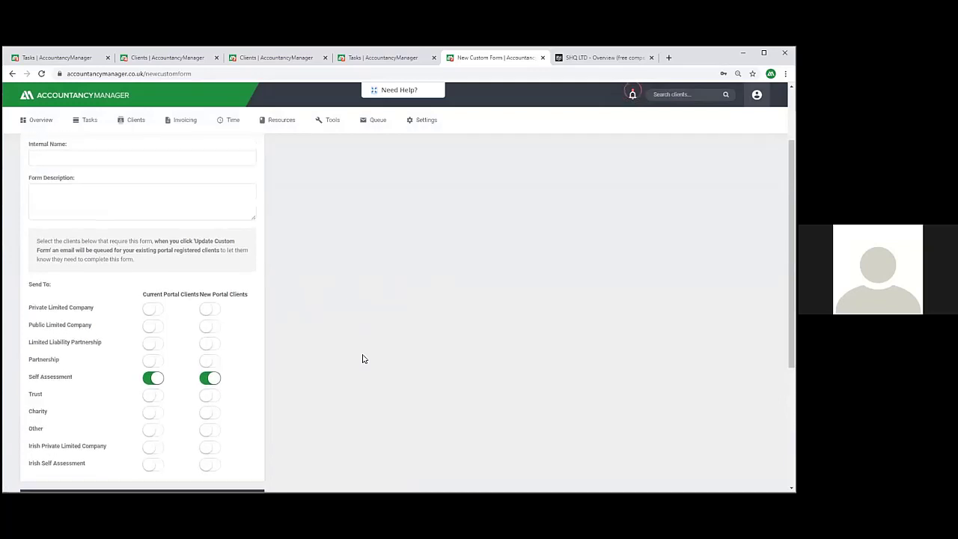
pyautogui.scroll(-3, 362, 359)
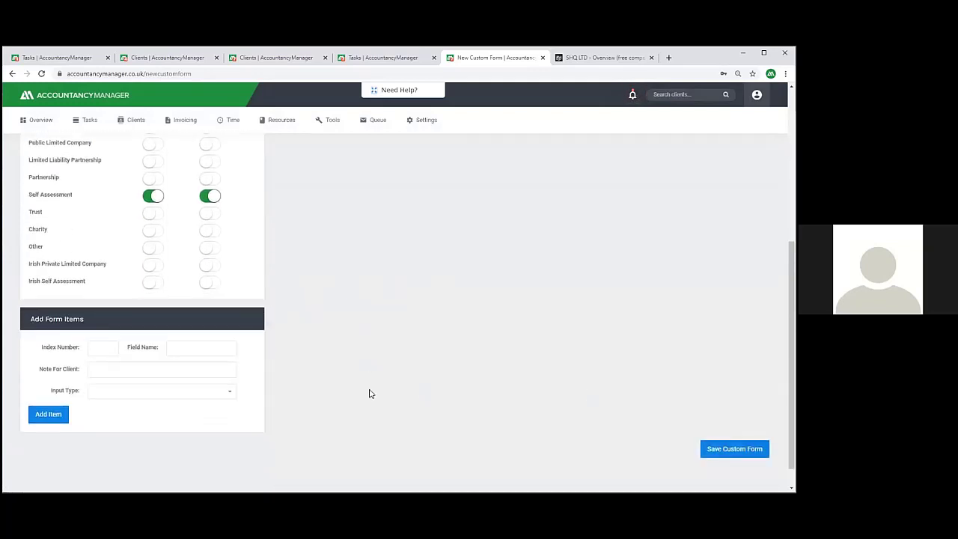
pyautogui.scroll(3, 364, 364)
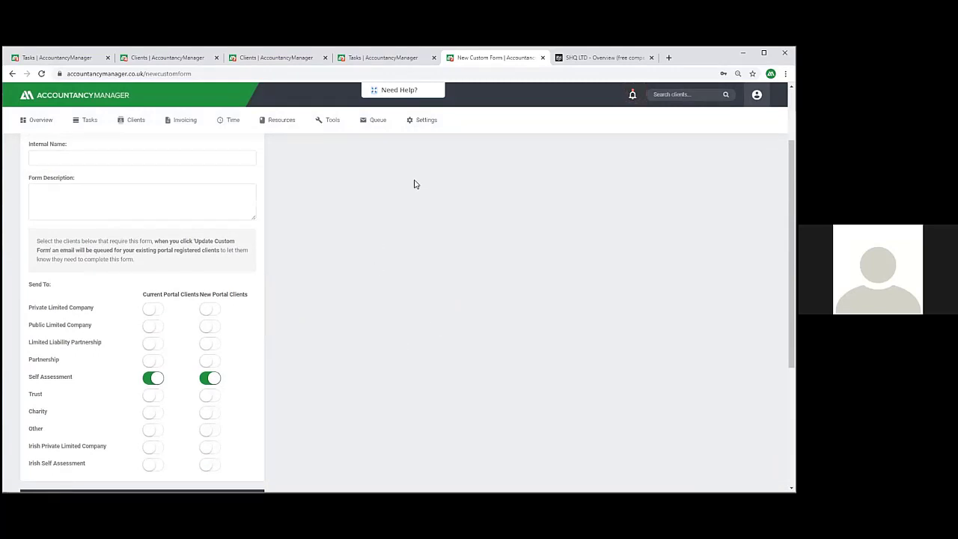
# Open the Automation Settings and review the record request, reminder, tax payment, deadline day and email options
pyautogui.moveTo(411, 131)
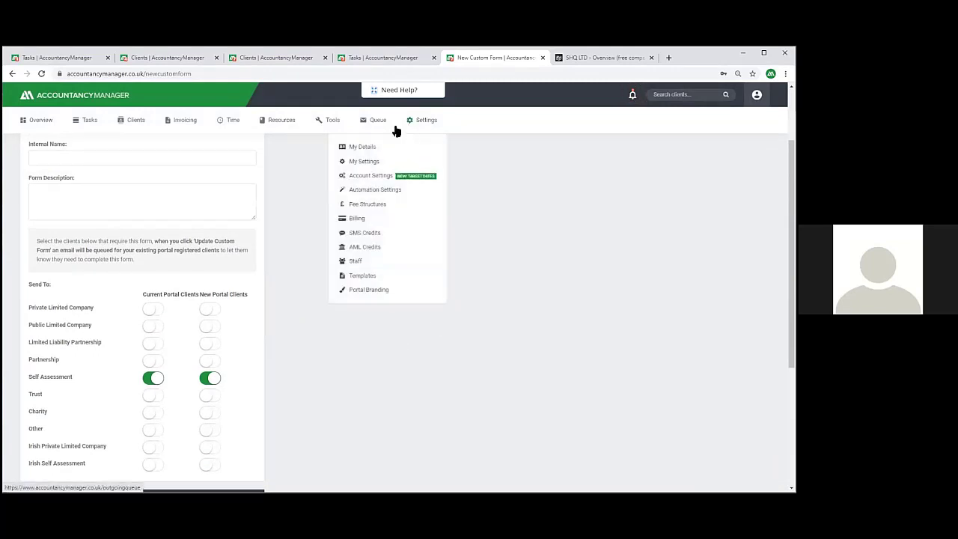
pyautogui.click(382, 191)
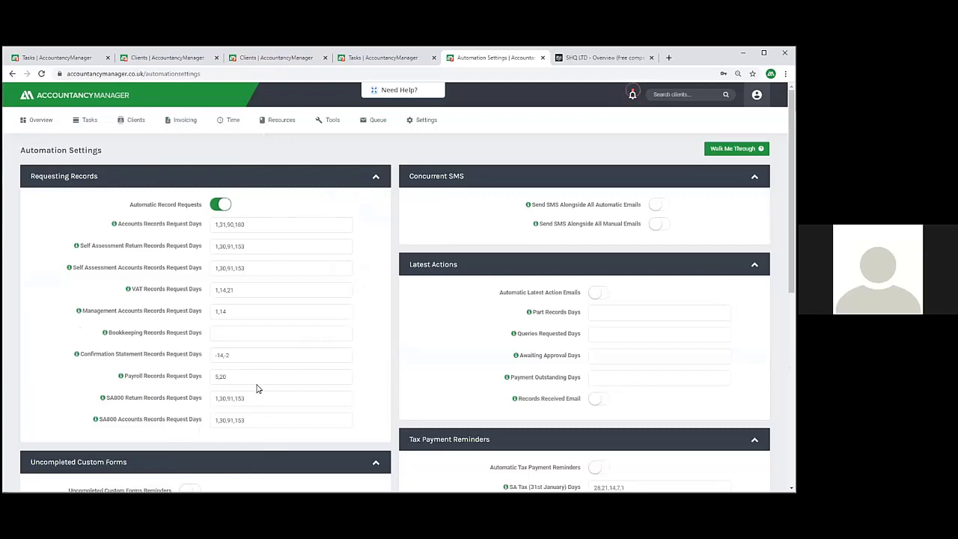
pyautogui.scroll(-1, 300, 327)
pyautogui.scroll(-1, 325, 325)
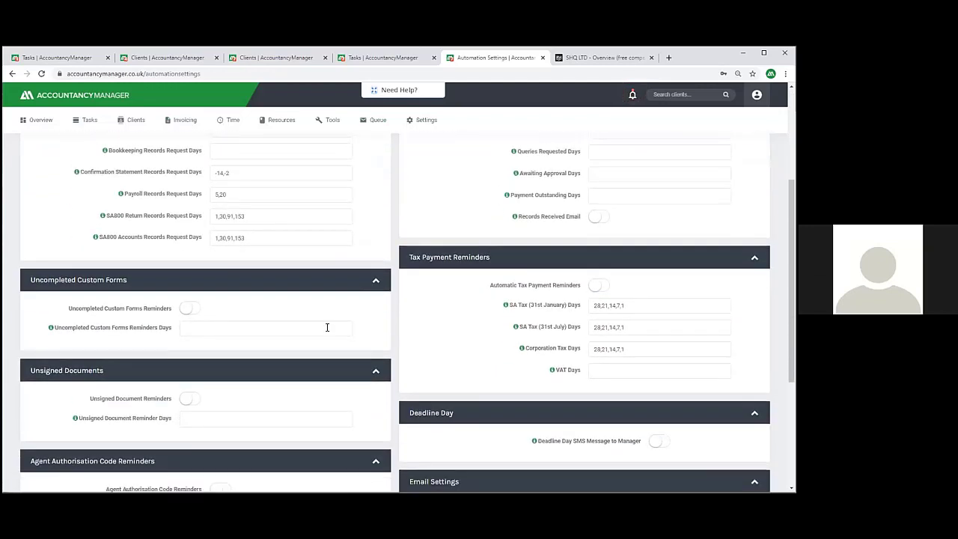
pyautogui.scroll(-1, 328, 327)
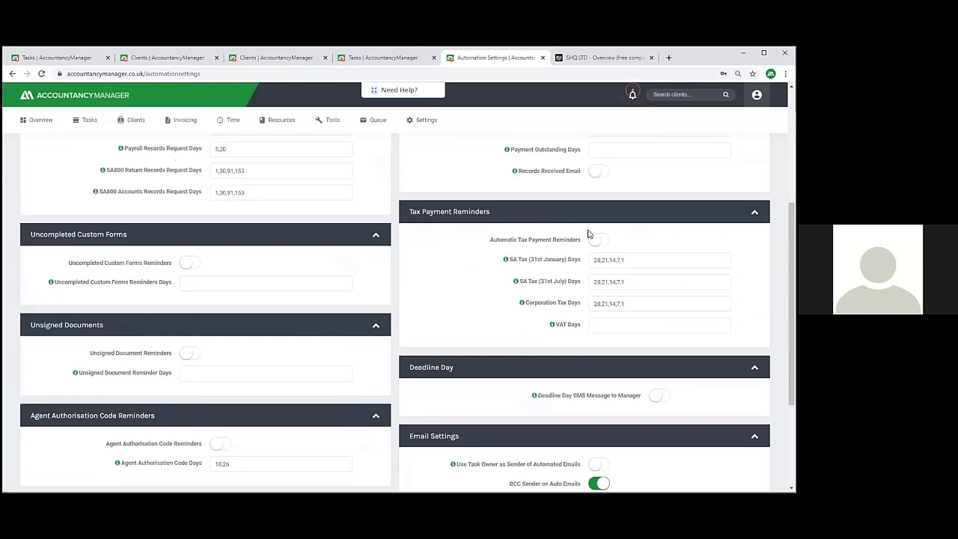
pyautogui.scroll(-2, 539, 277)
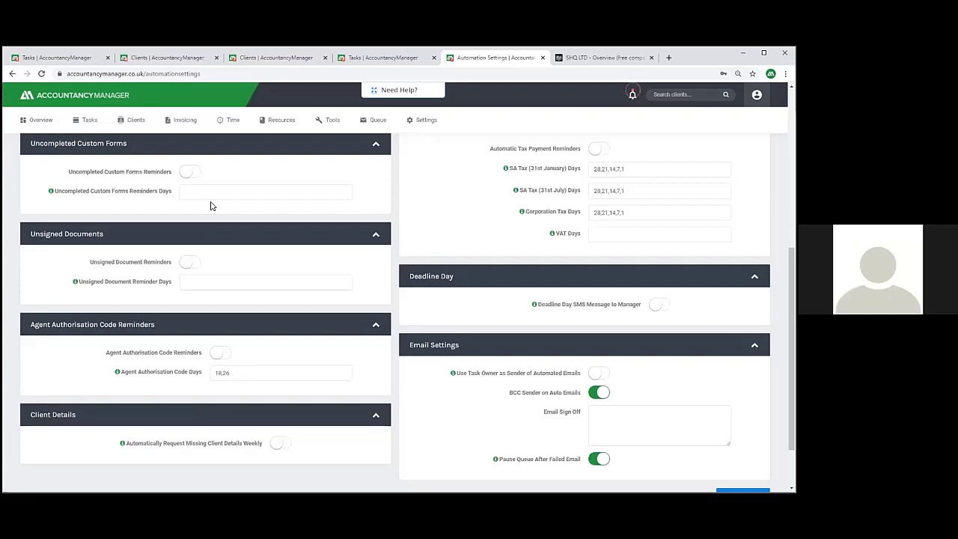
pyautogui.scroll(-1, 211, 206)
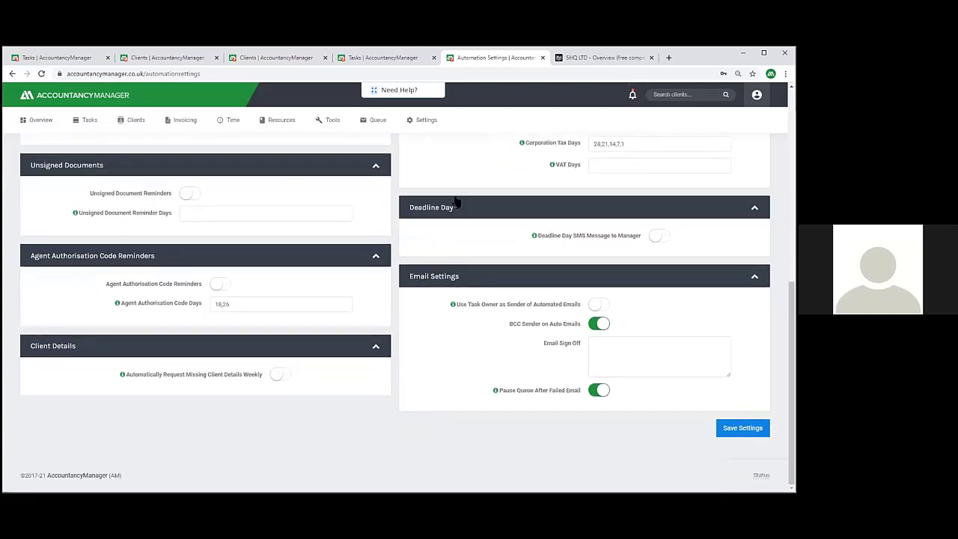
pyautogui.click(657, 236)
pyautogui.scroll(5, 296, 299)
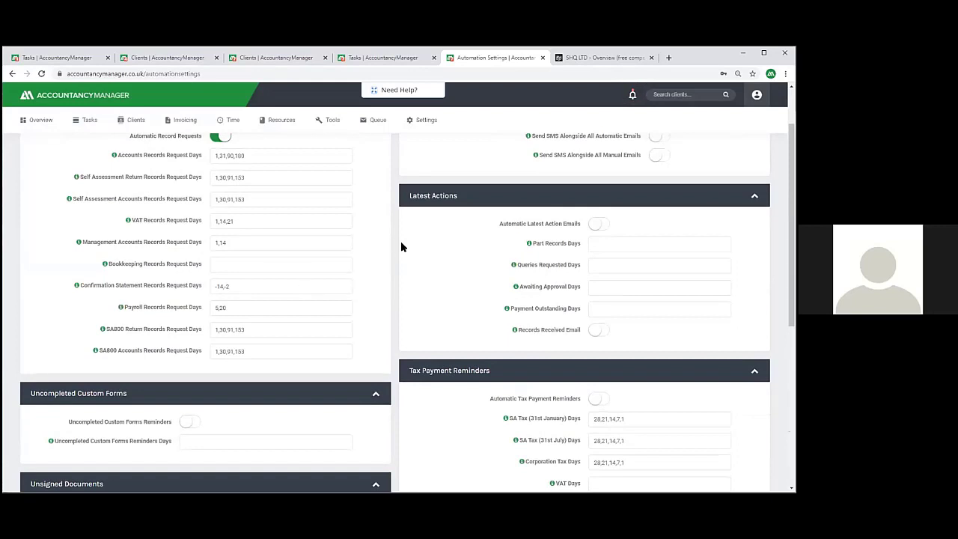
pyautogui.scroll(1, 400, 245)
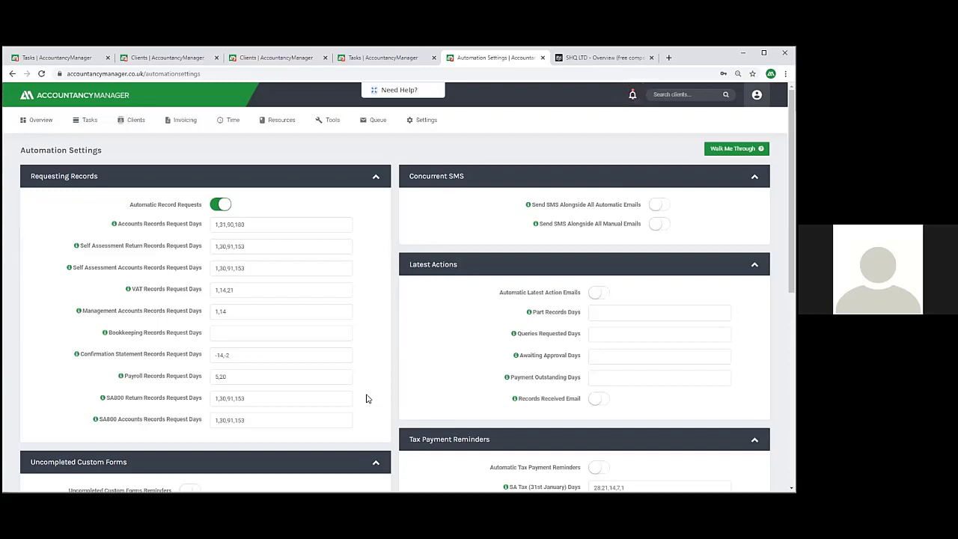
# Open the record of the Self Assessment client linked to SHQ Ltd from the client list
pyautogui.click(130, 126)
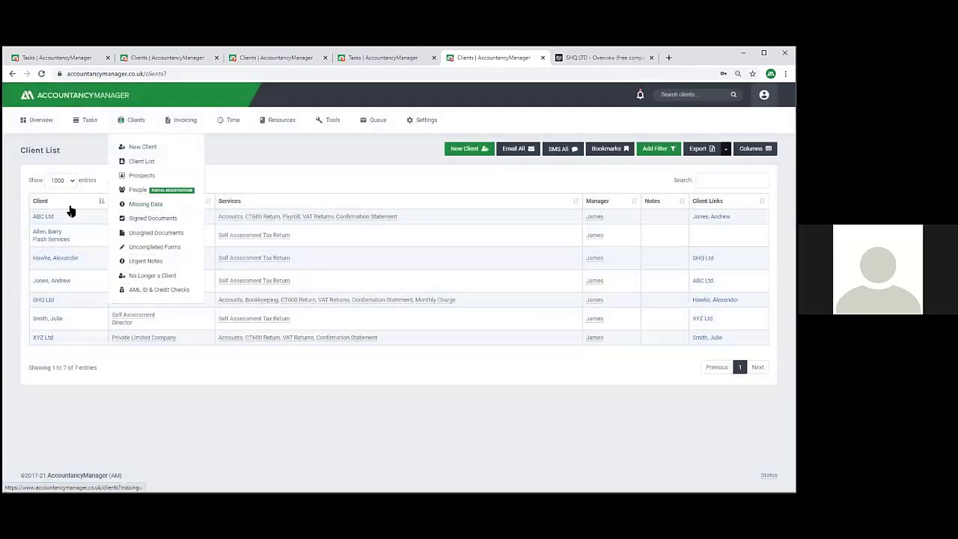
pyautogui.click(55, 258)
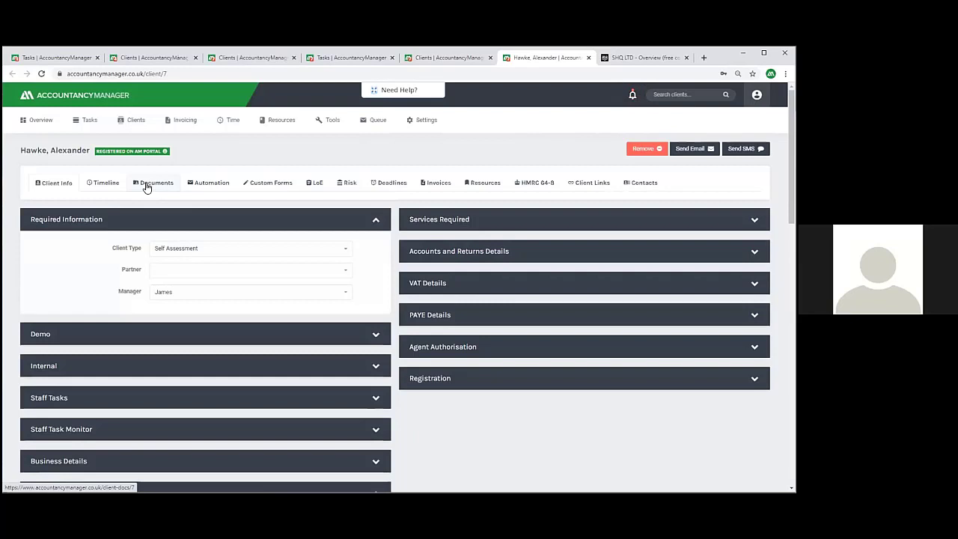
pyautogui.click(633, 94)
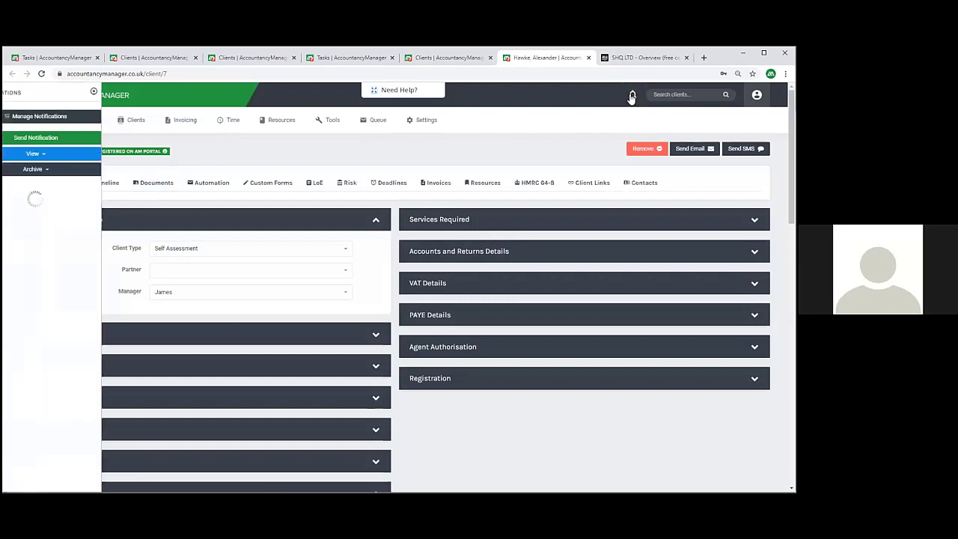
pyautogui.click(67, 138)
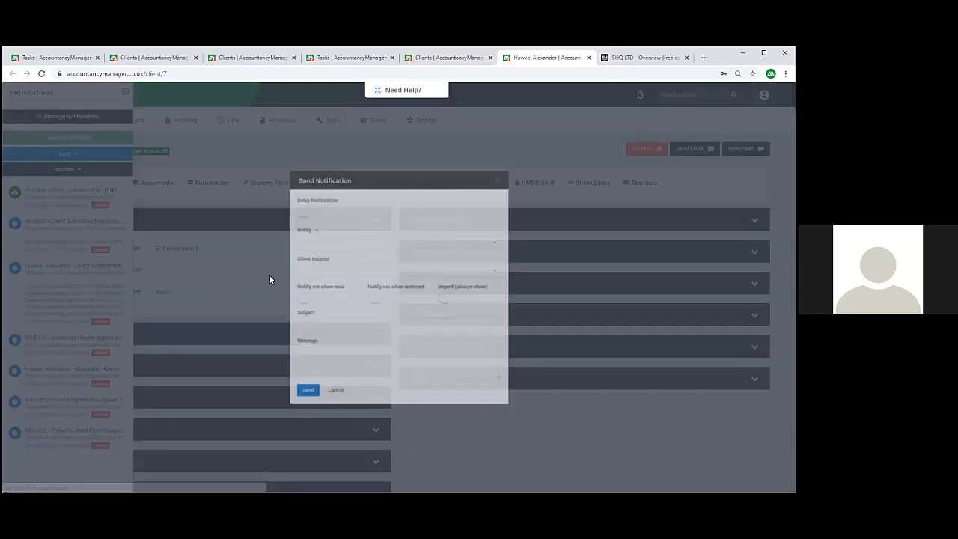
pyautogui.click(309, 238)
pyautogui.click(320, 302)
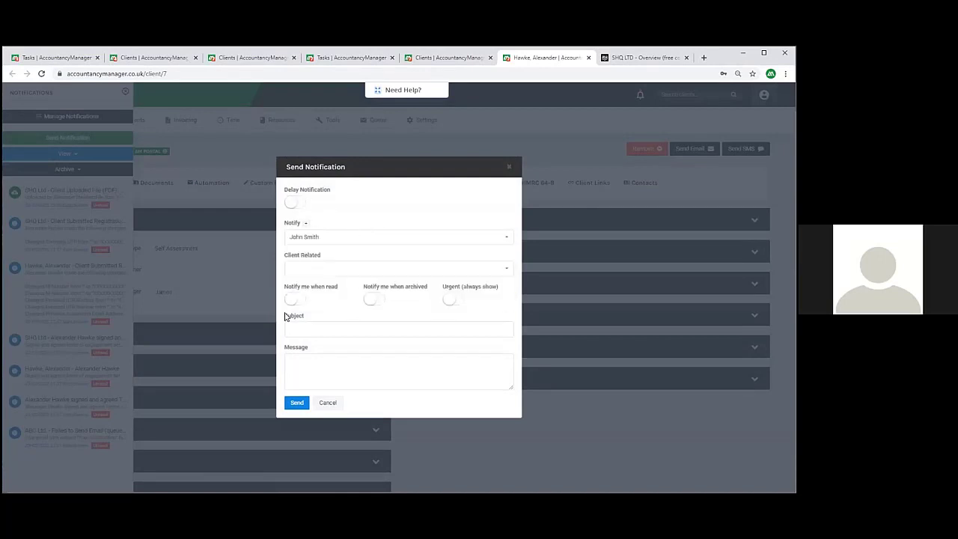
pyautogui.click(319, 271)
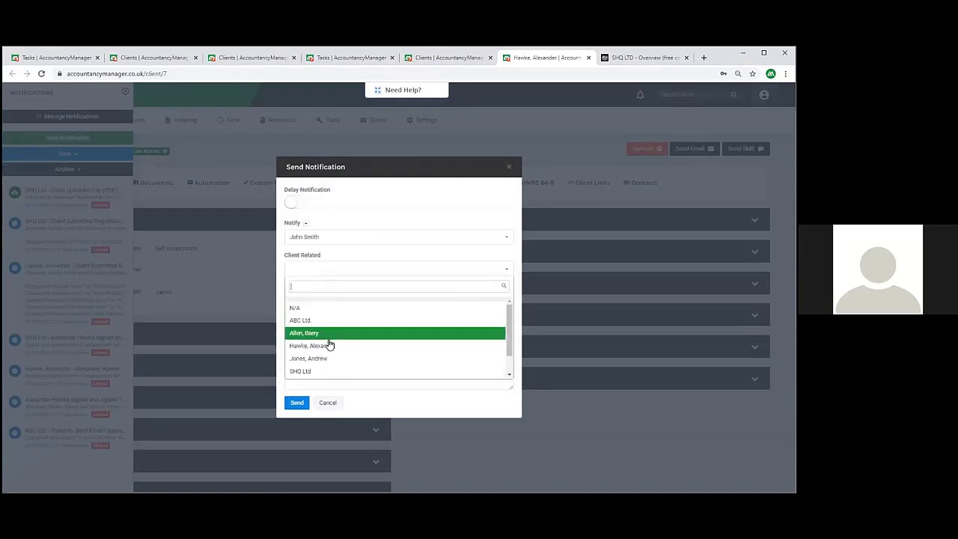
pyautogui.click(329, 345)
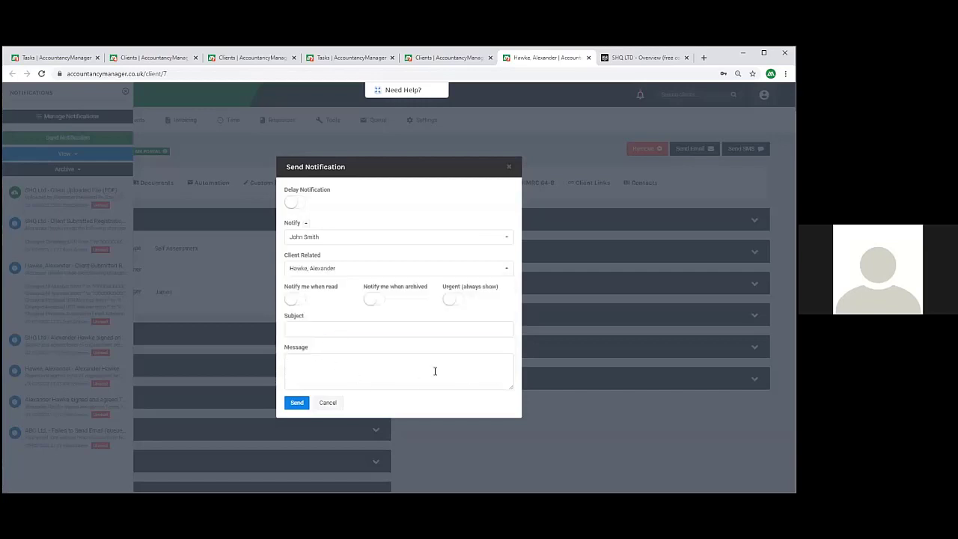
pyautogui.click(297, 404)
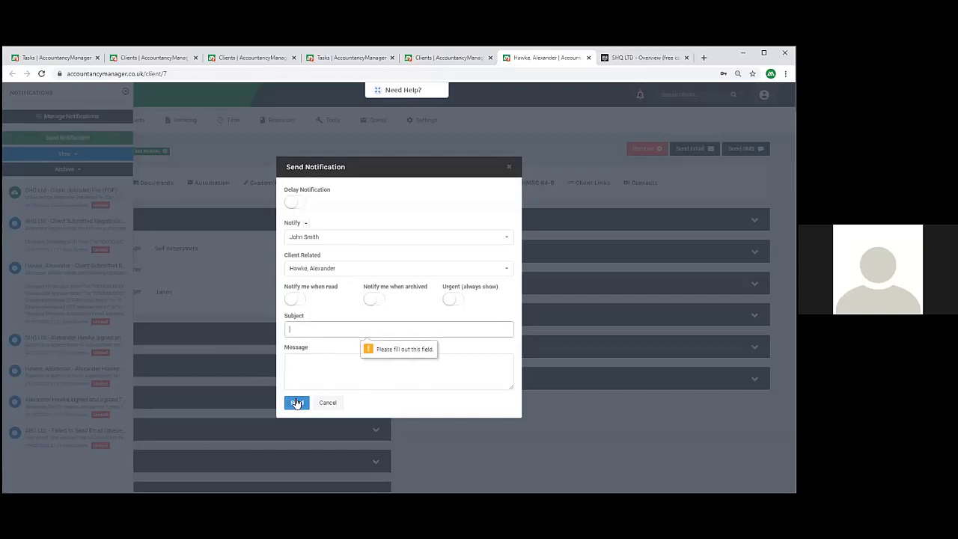
pyautogui.click(507, 169)
pyautogui.click(126, 93)
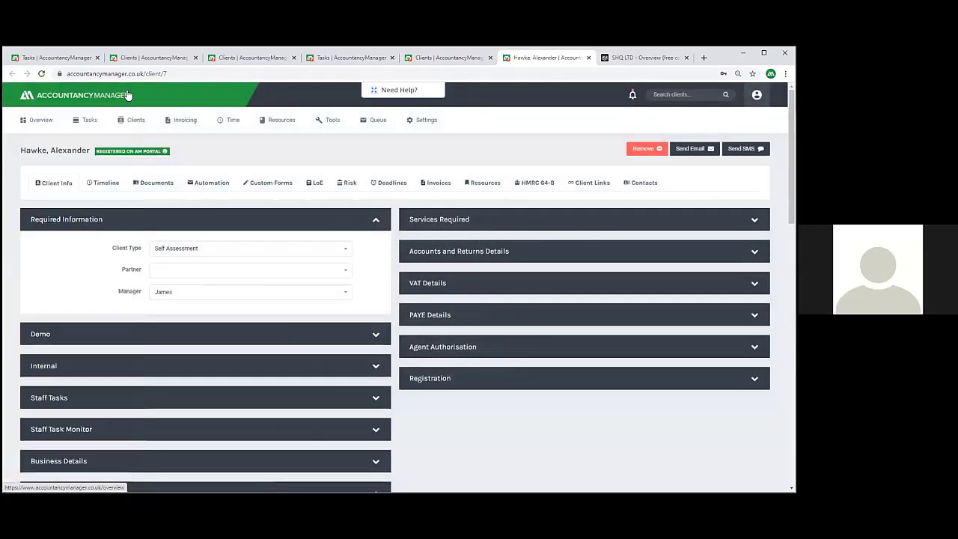
# View the Self Assessment client's timeline and a new call log form, then leave the form unsaved for the overview
pyautogui.click(108, 188)
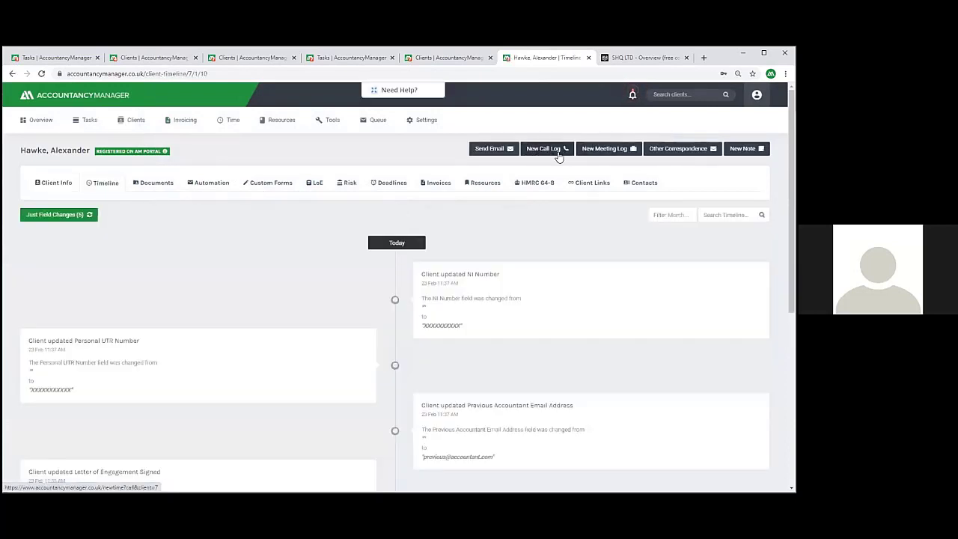
pyautogui.click(536, 153)
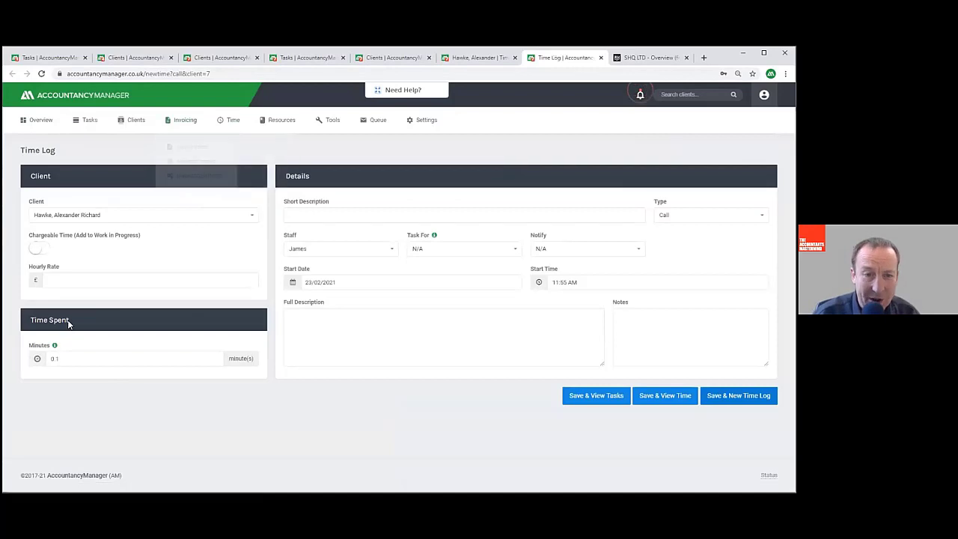
pyautogui.click(78, 94)
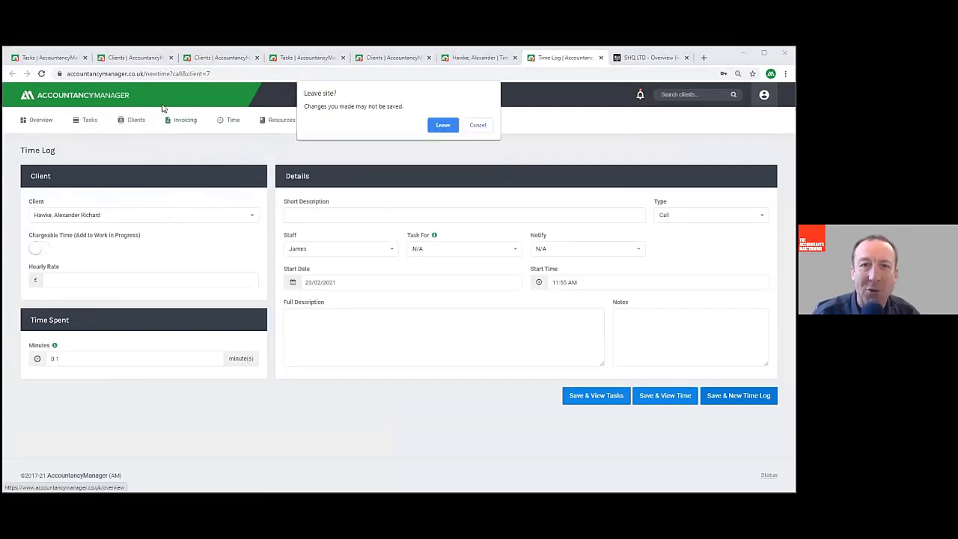
pyautogui.click(443, 126)
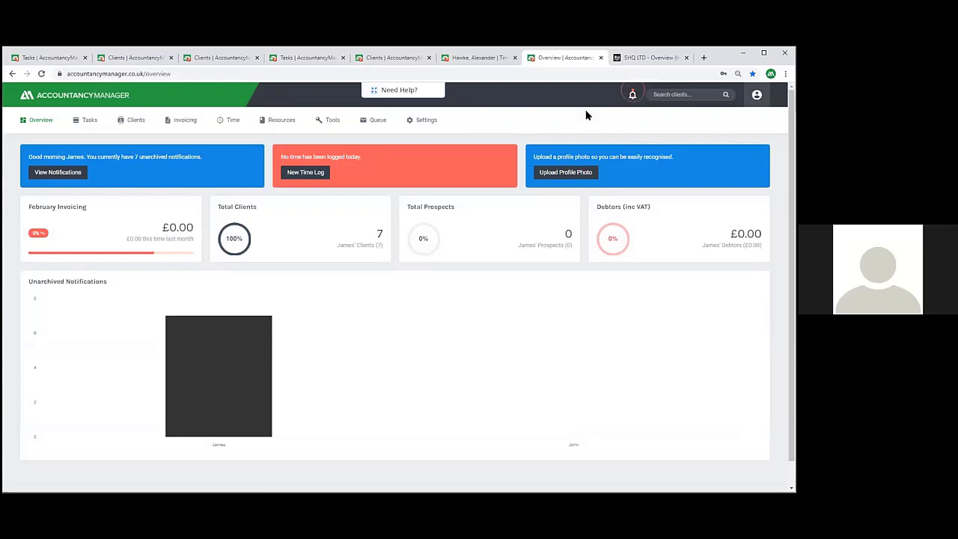
# Start a new staff notification addressed to the signed-in manager and relate it to ABC Ltd
pyautogui.click(632, 95)
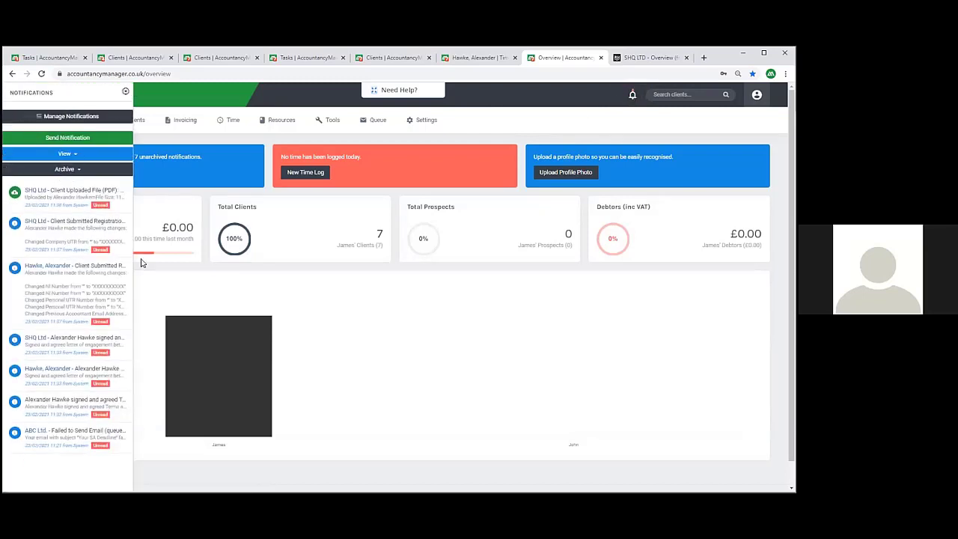
pyautogui.click(74, 139)
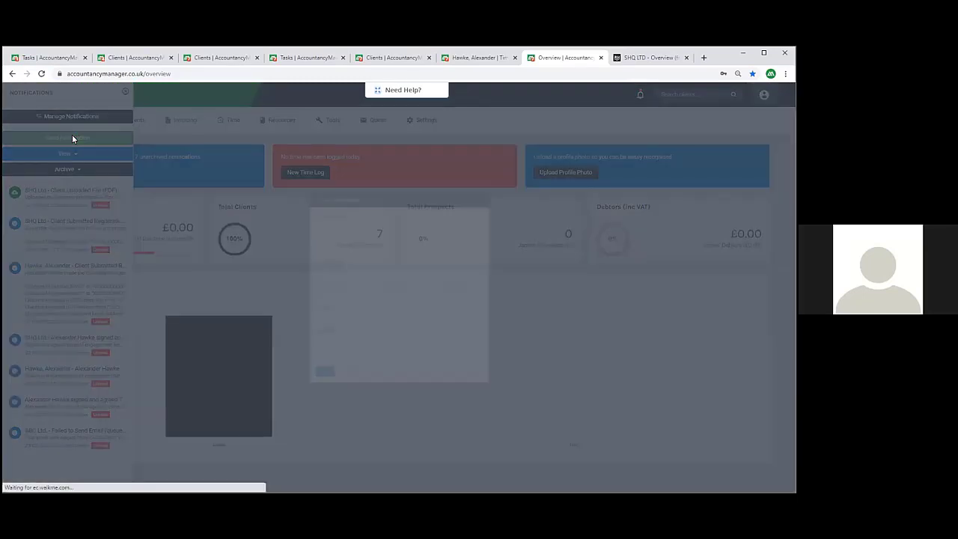
pyautogui.click(318, 269)
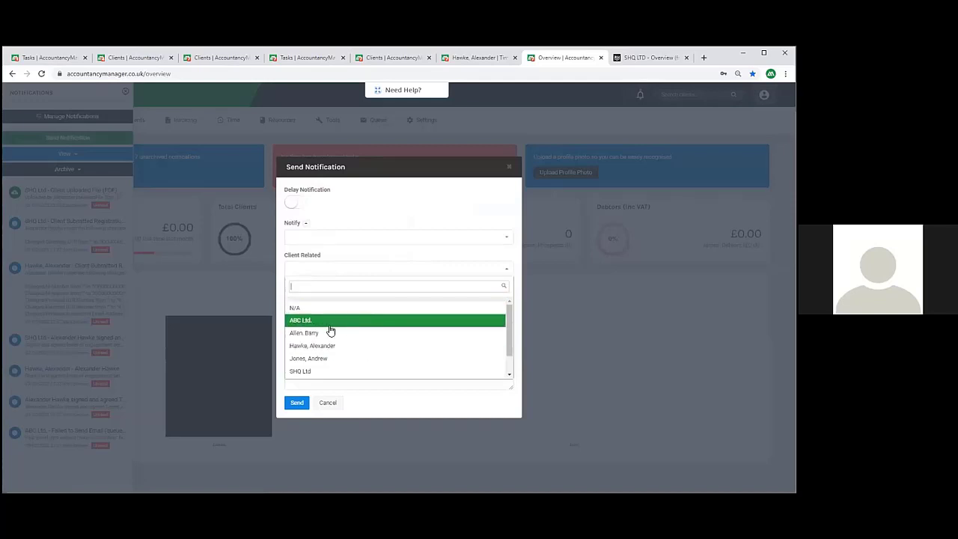
pyautogui.click(319, 237)
pyautogui.click(309, 290)
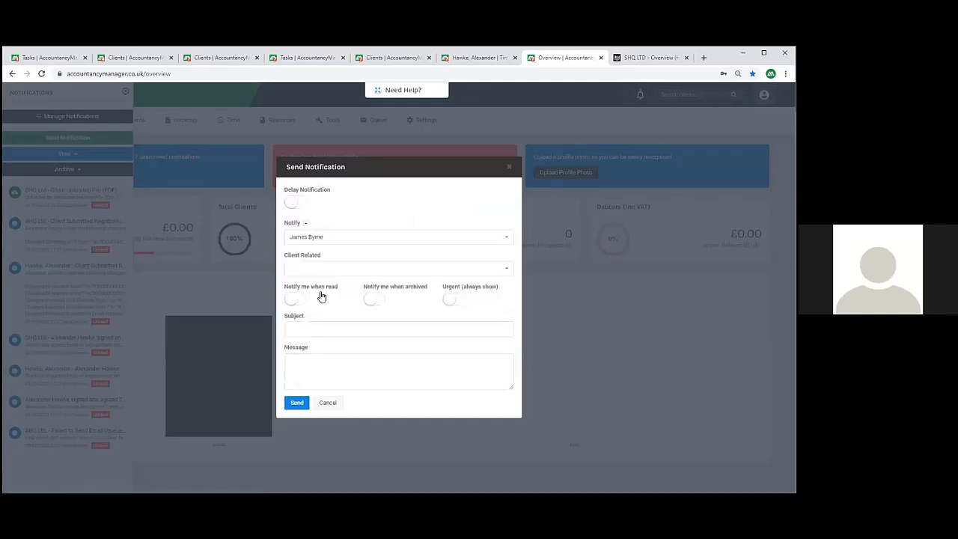
pyautogui.click(337, 269)
pyautogui.click(319, 320)
# Mark the notification as urgent, give it the subject "Client XYZ" and message "Client called for you - URGENT", and send it
pyautogui.click(454, 300)
pyautogui.click(319, 327)
pyautogui.click(320, 352)
pyautogui.click(311, 369)
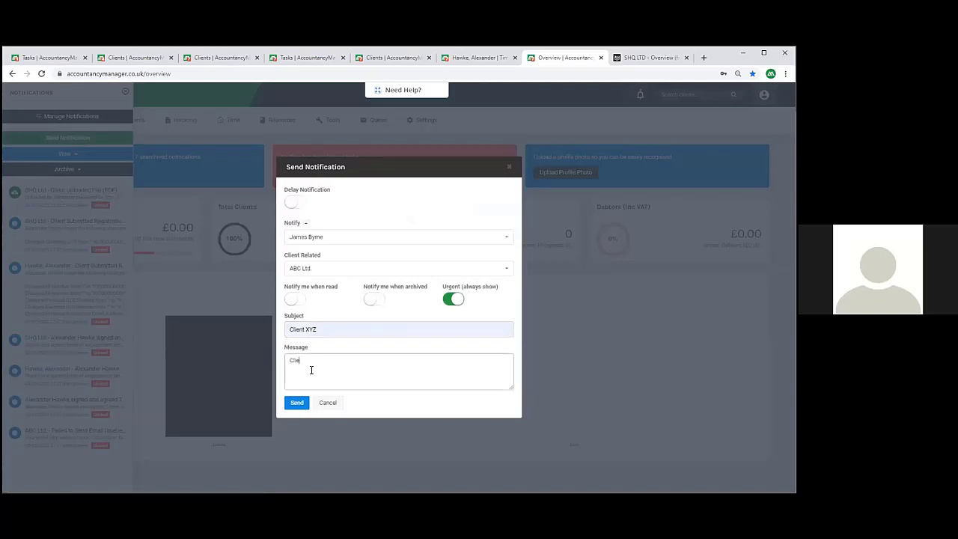
pyautogui.write('Client called for you - URGENT')
pyautogui.click(300, 404)
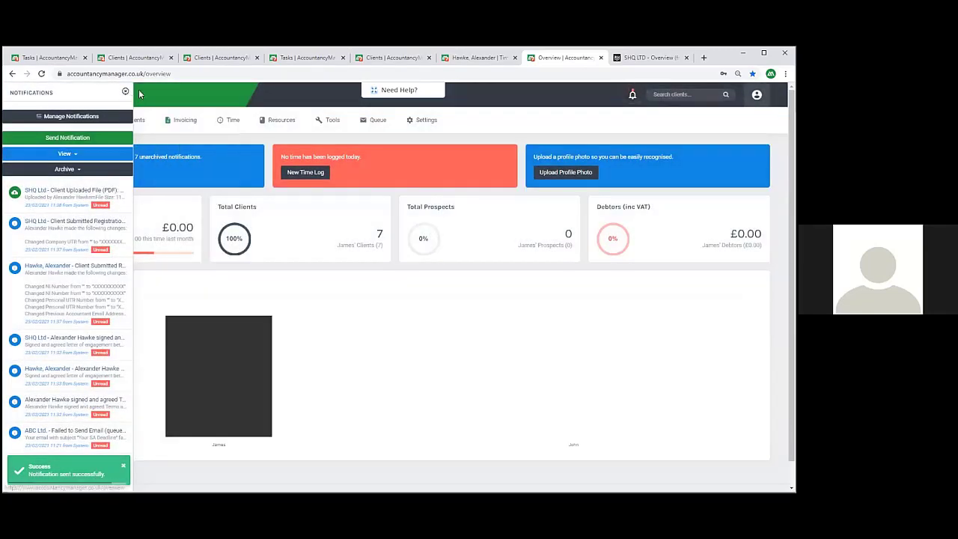
pyautogui.click(126, 91)
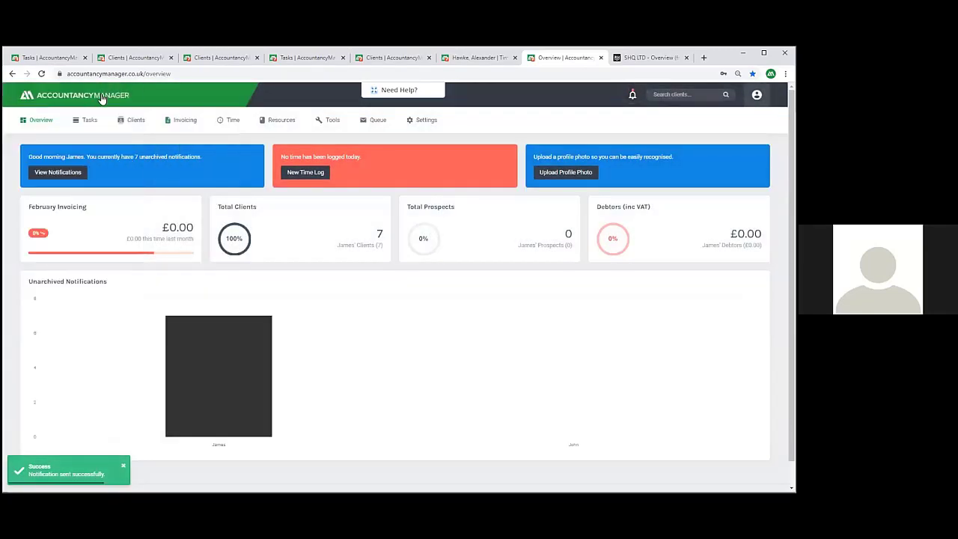
# Check the urgent ABC Ltd. notification banner on the overview and task list, and view the notification's details and response options
pyautogui.click(103, 97)
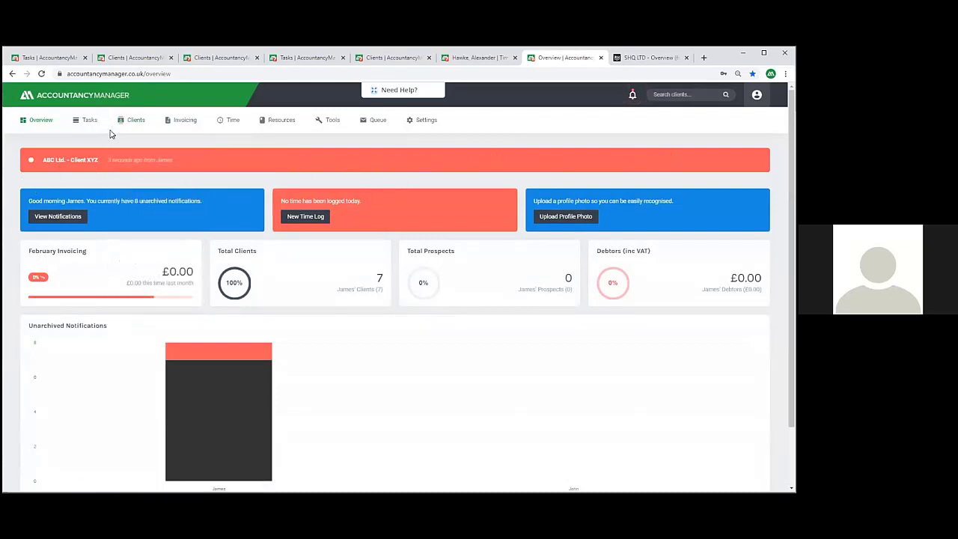
pyautogui.click(82, 126)
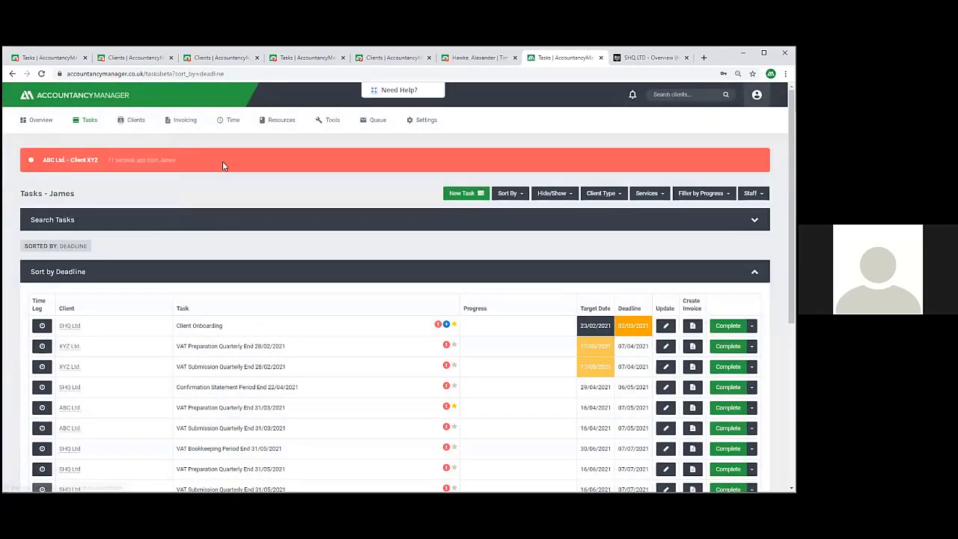
pyautogui.click(222, 160)
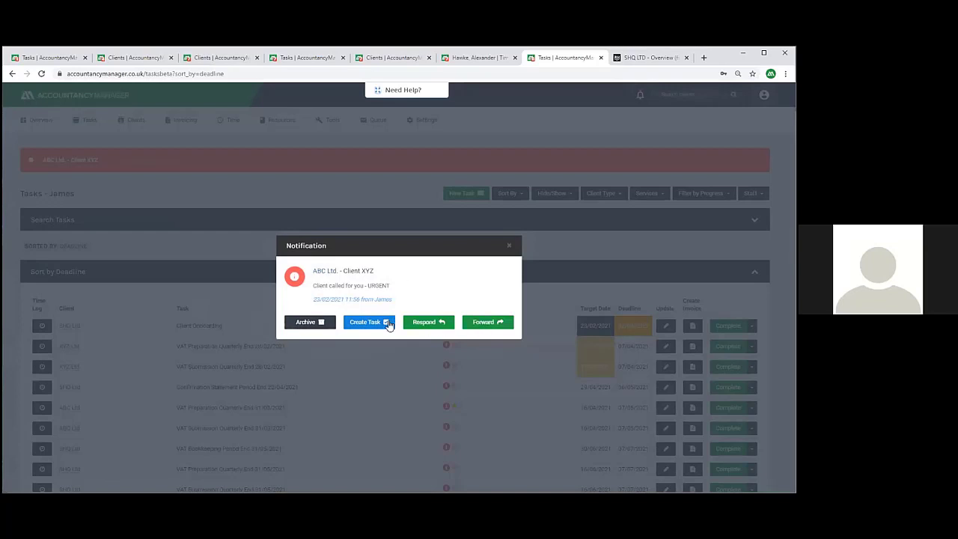
pyautogui.click(509, 248)
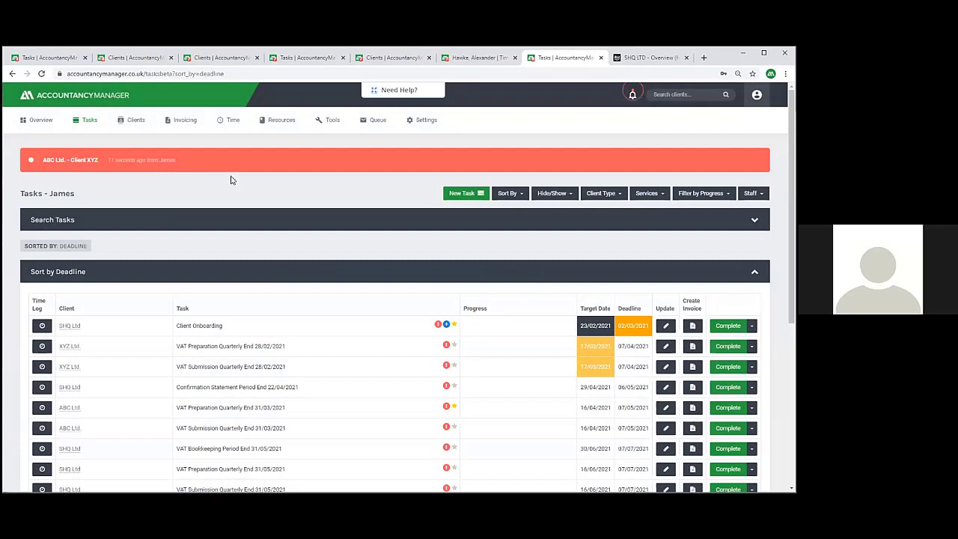
pyautogui.click(66, 102)
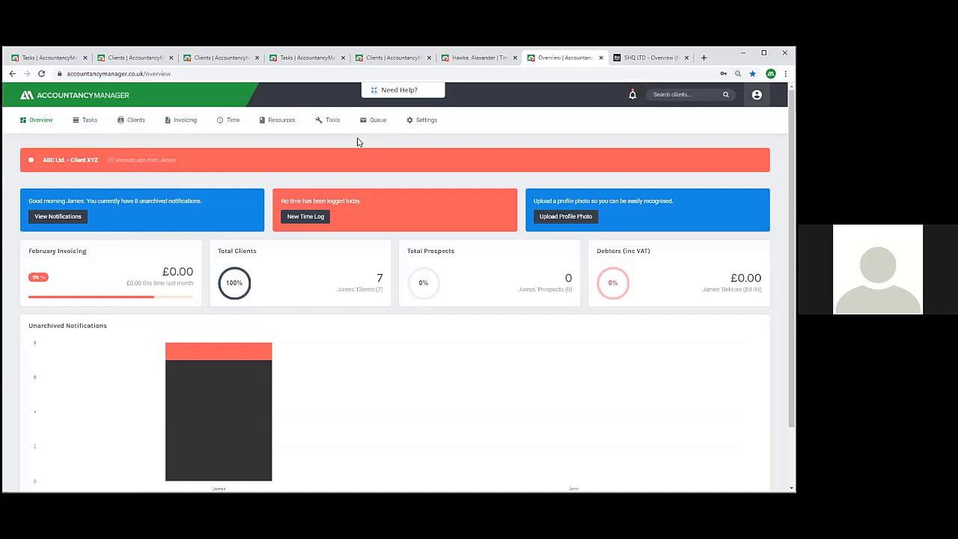
# Open the SHQ Ltd record from the client list and review the field changes on its timeline
pyautogui.click(129, 120)
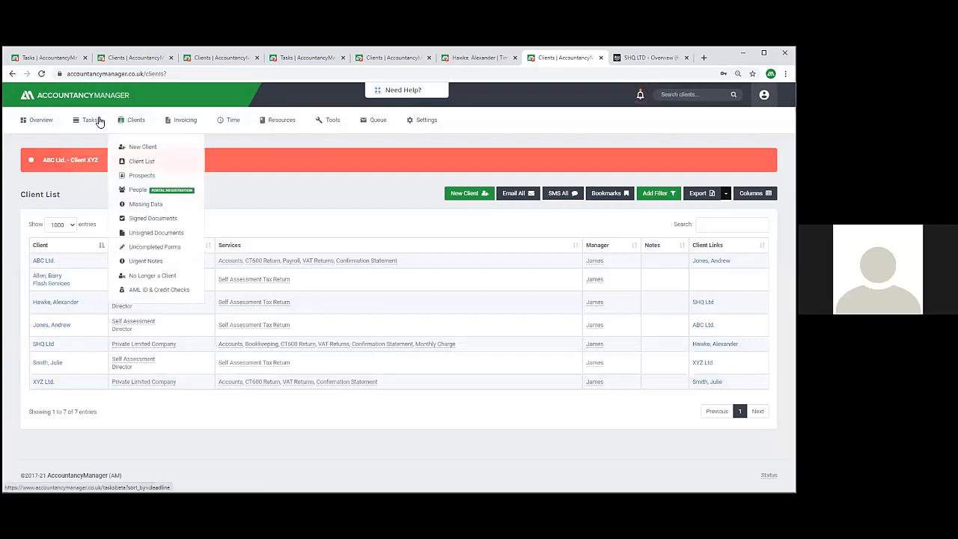
pyautogui.moveTo(90, 121)
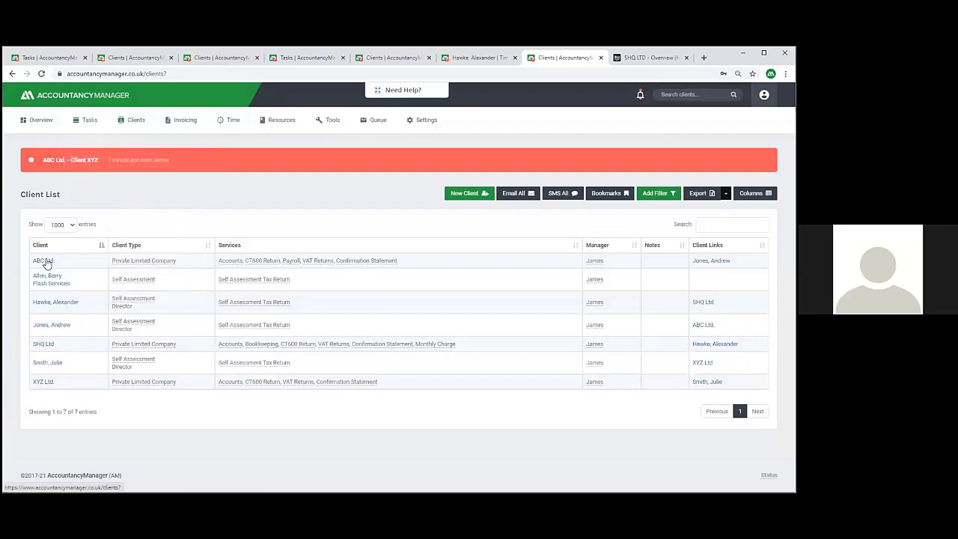
pyautogui.click(42, 344)
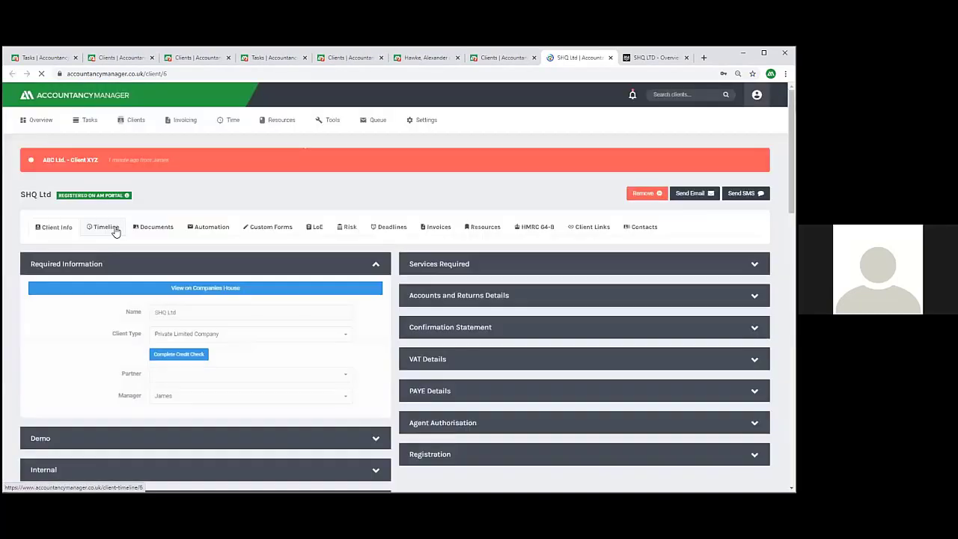
pyautogui.click(116, 232)
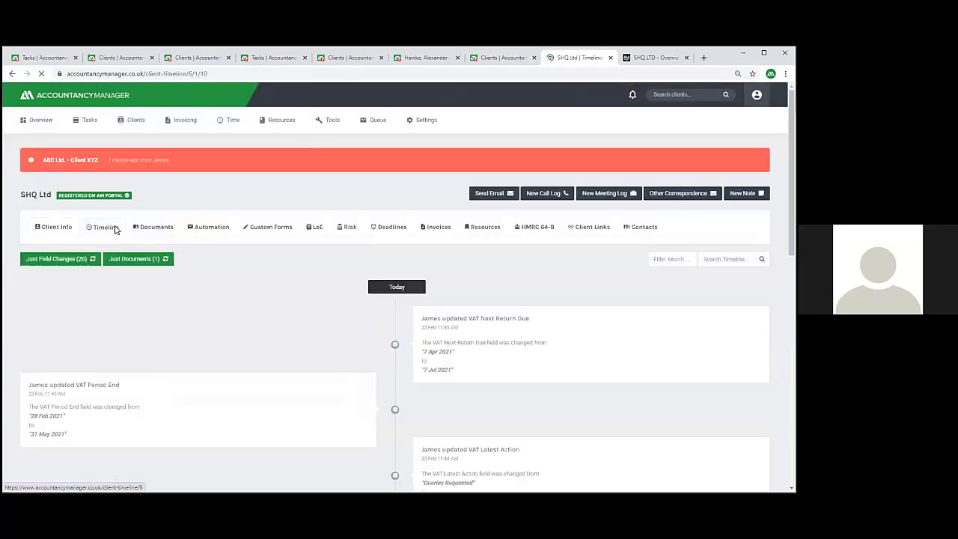
pyautogui.scroll(-10, 382, 288)
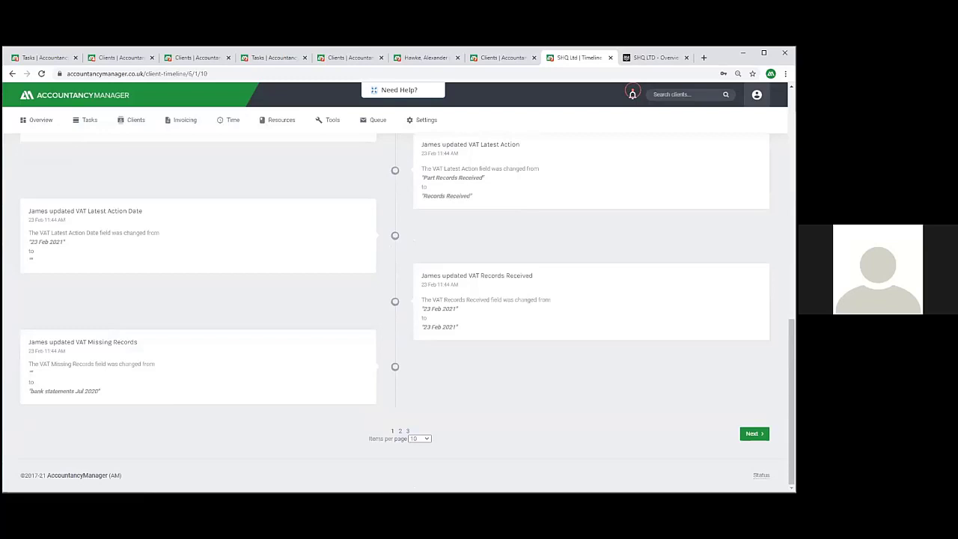
pyautogui.scroll(10, 528, 382)
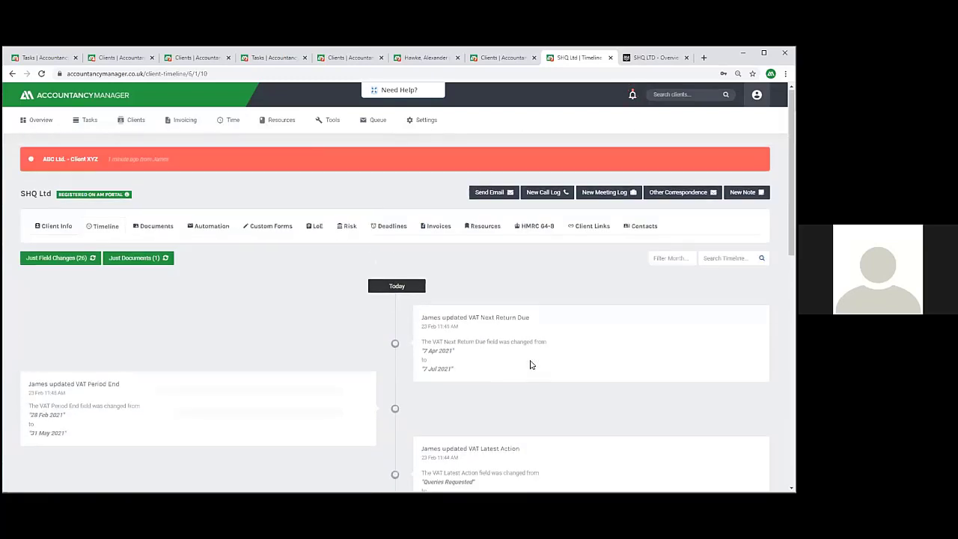